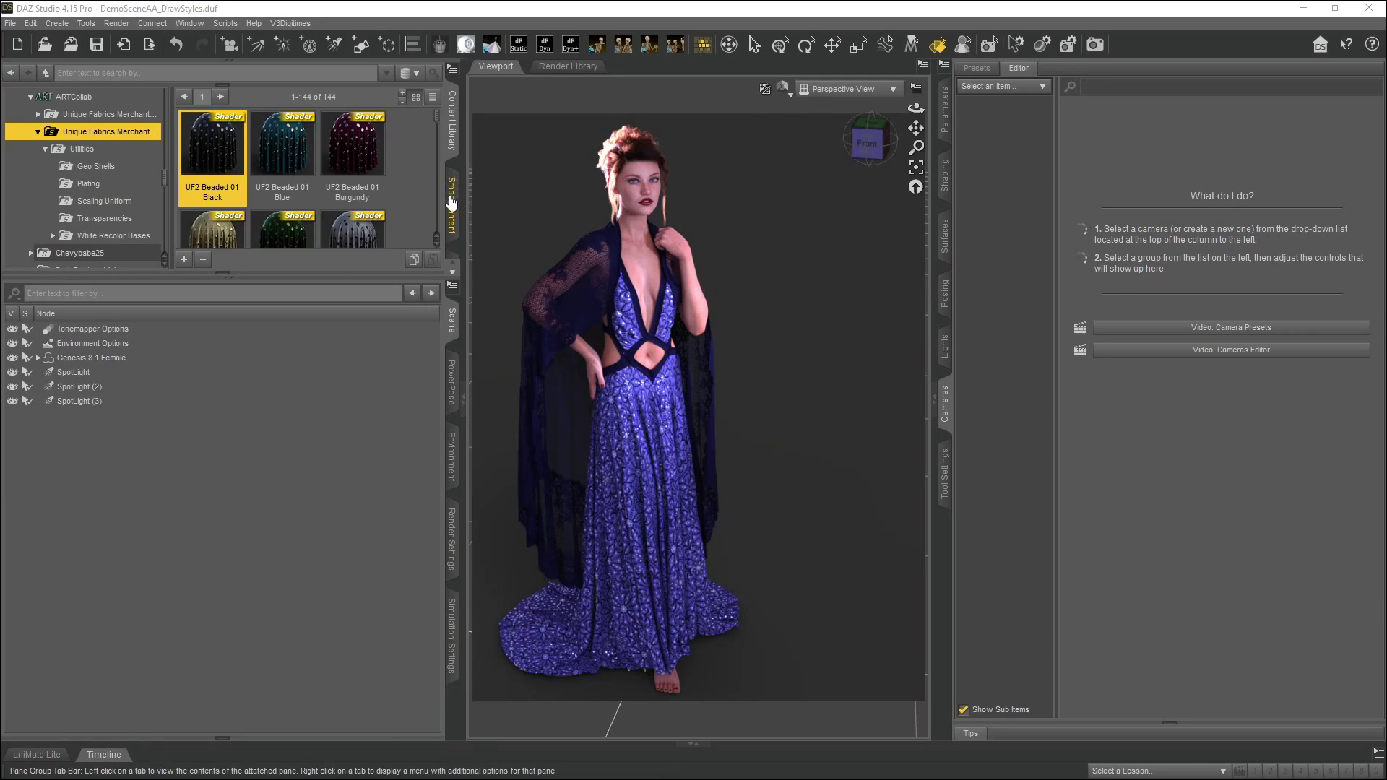
pyautogui.click(189, 26)
pyautogui.moveTo(208, 43)
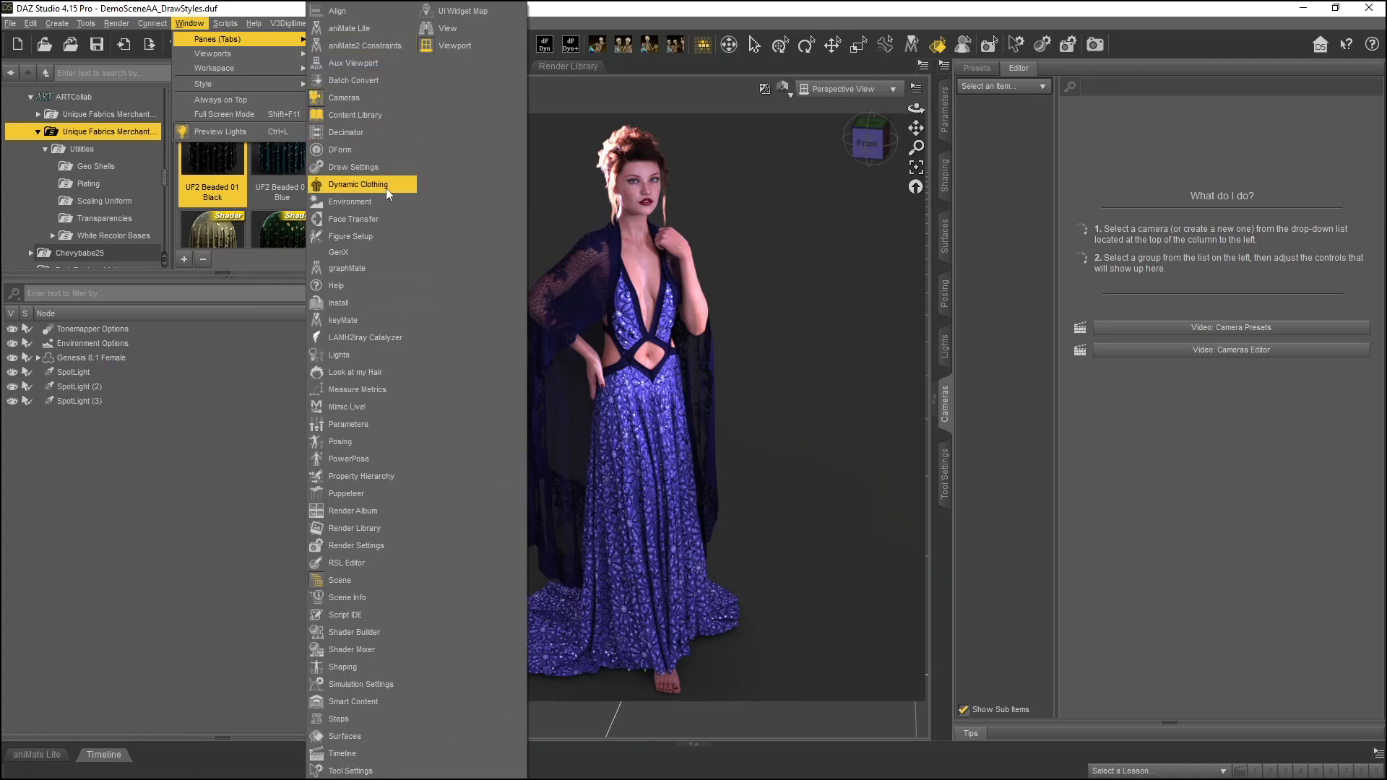
pyautogui.click(637, 8)
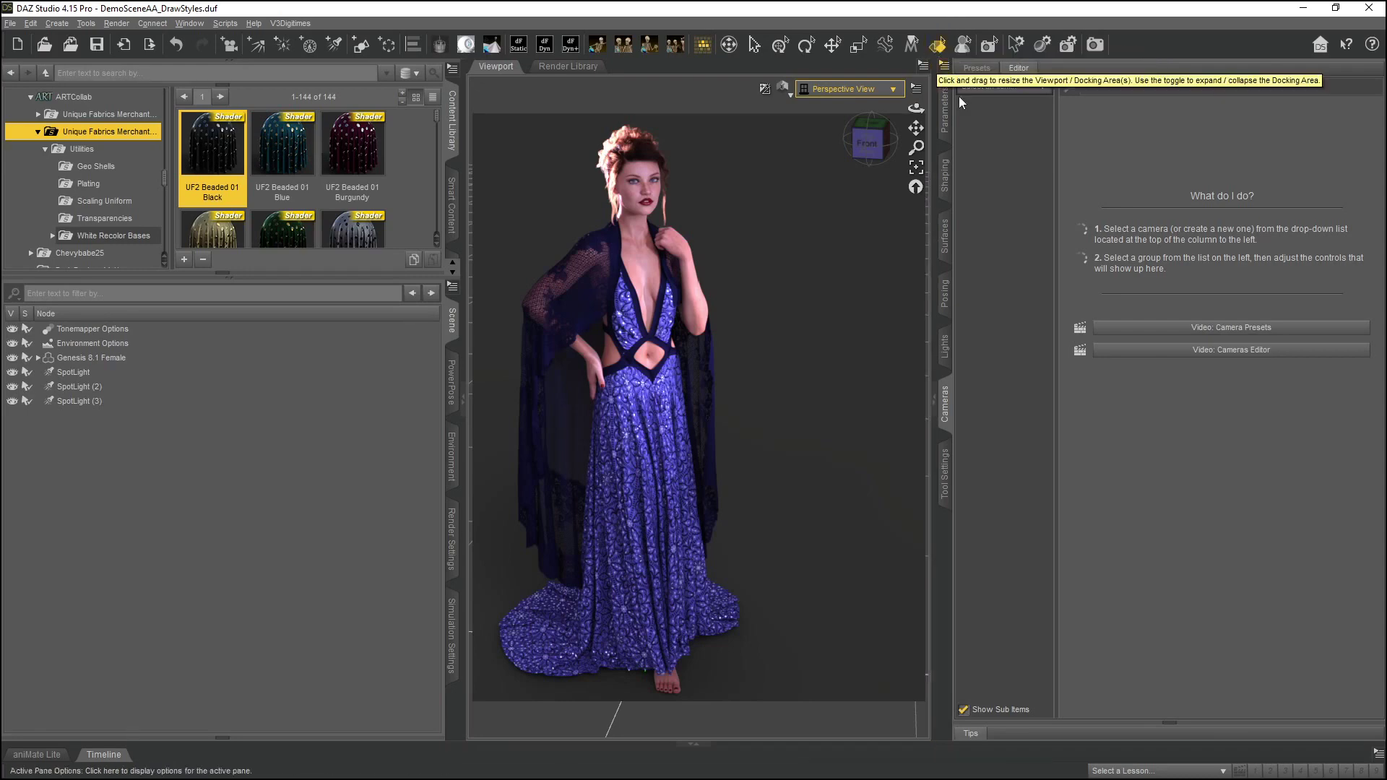
# Expand the Genesis 8.1 Female figure in the scene hierarchy and bring up the surface settings with nothing selected
pyautogui.click(939, 48)
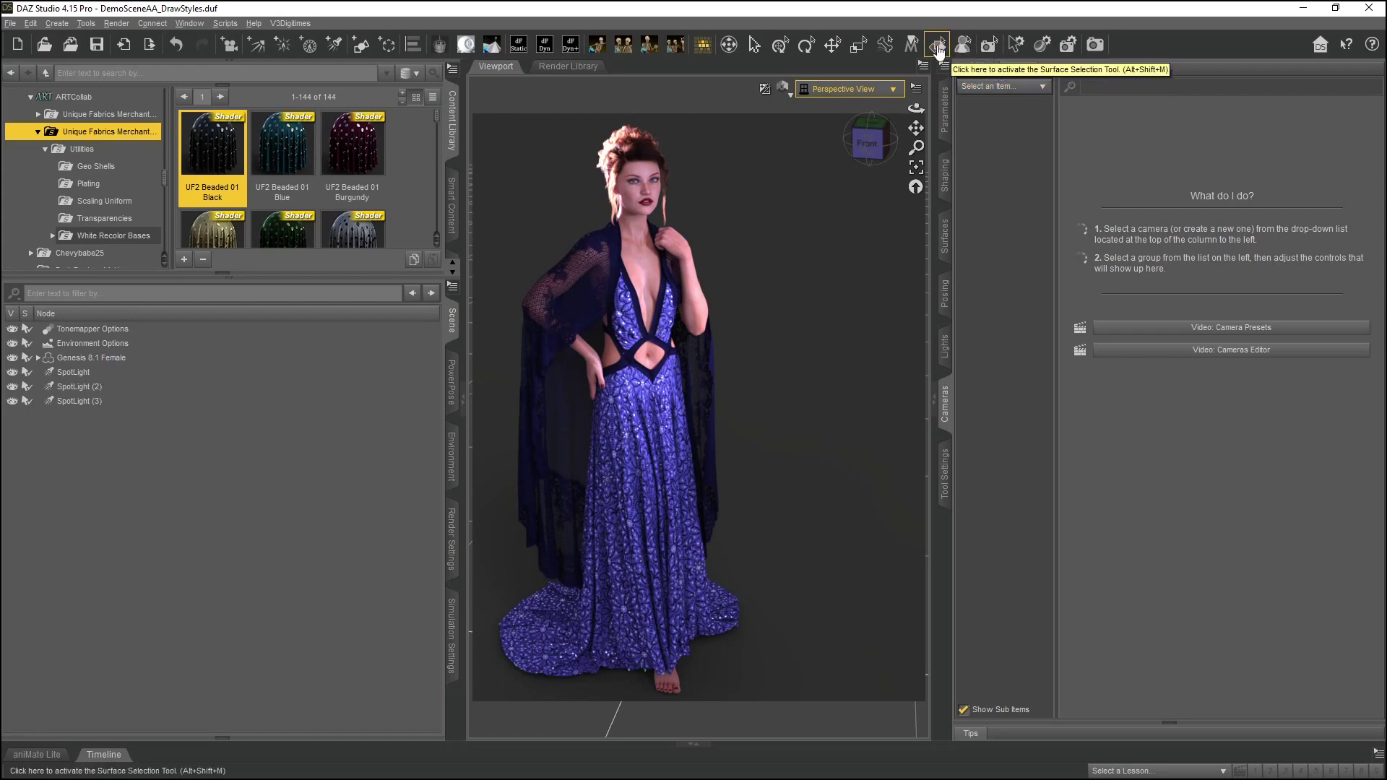
pyautogui.click(938, 46)
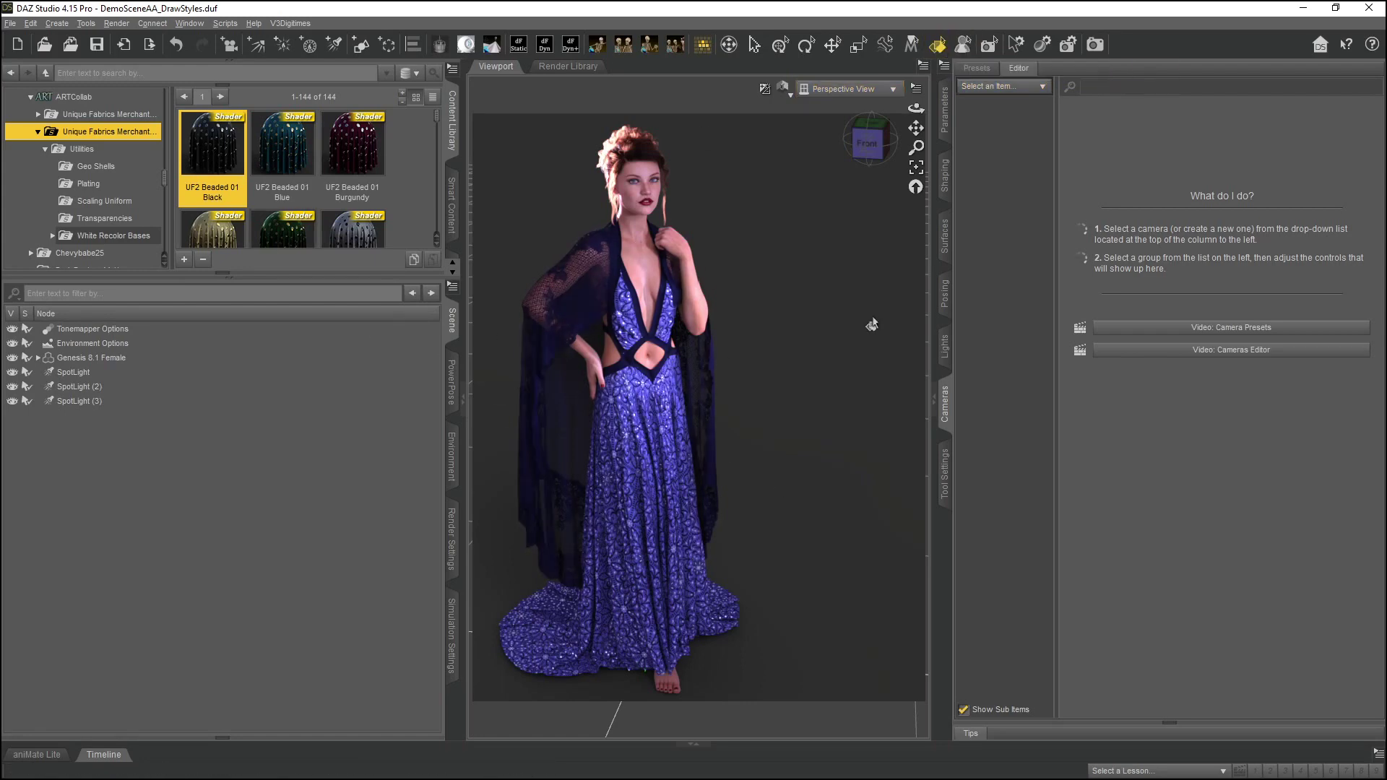
pyautogui.click(37, 357)
pyautogui.click(91, 413)
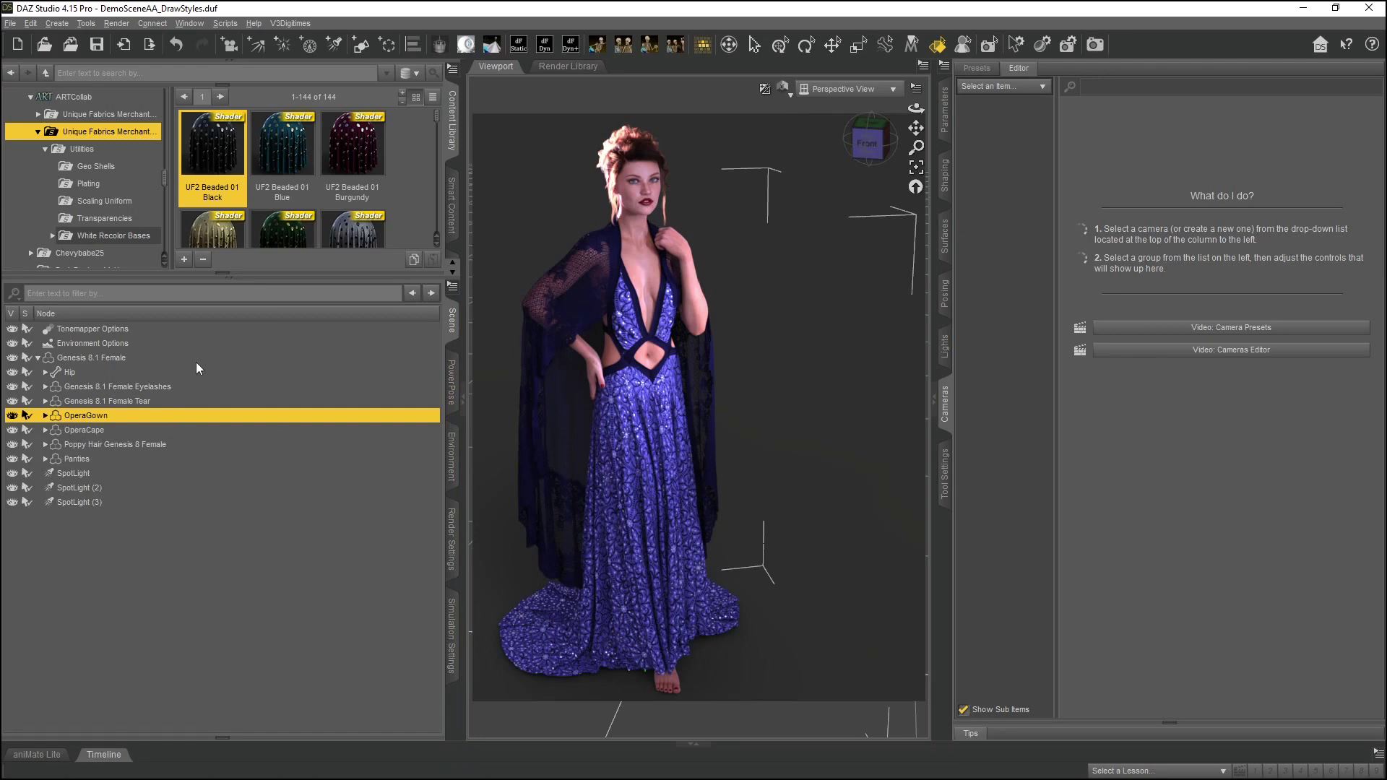
pyautogui.click(175, 557)
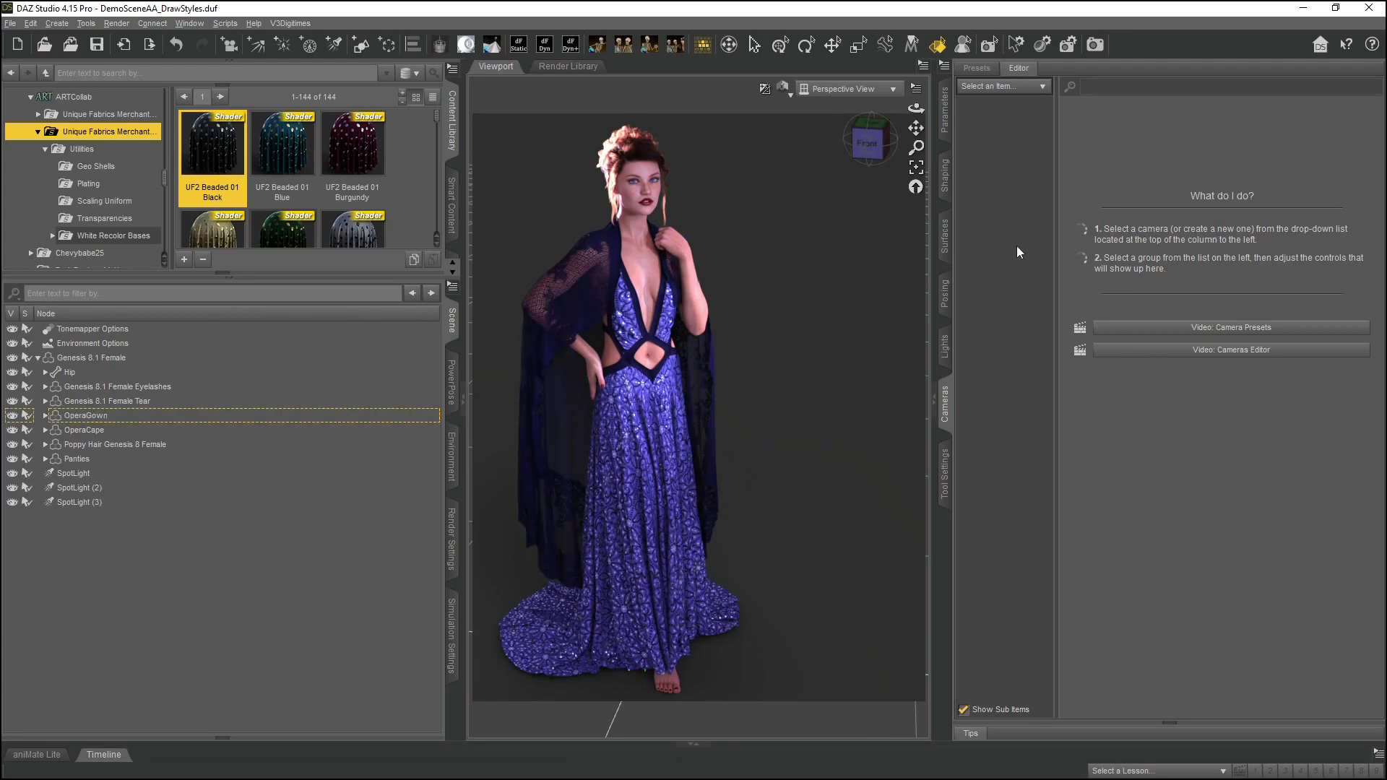
pyautogui.click(945, 237)
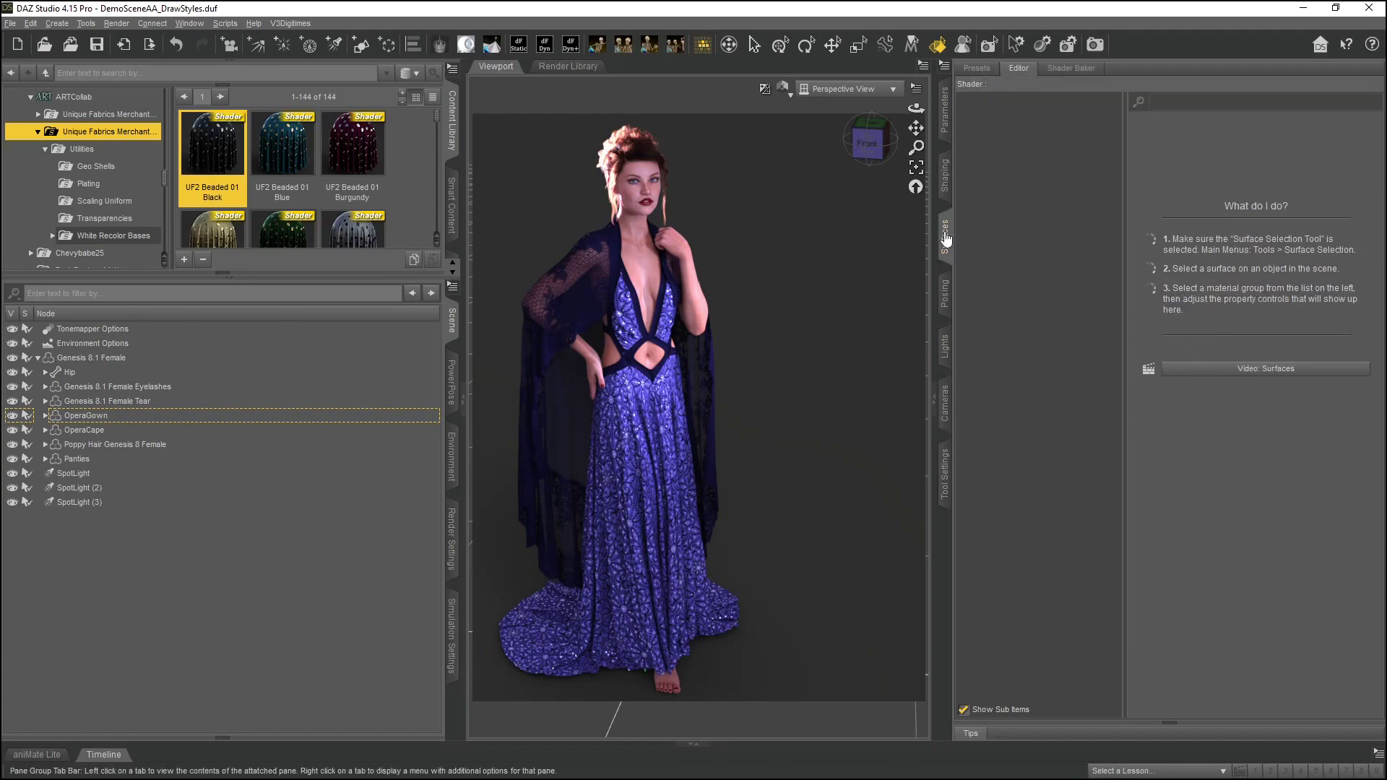
# Use the Surface Selection tool to pick the OperaGown's TopPanels, Skirt and Trim surfaces in turn on the figure
pyautogui.click(938, 46)
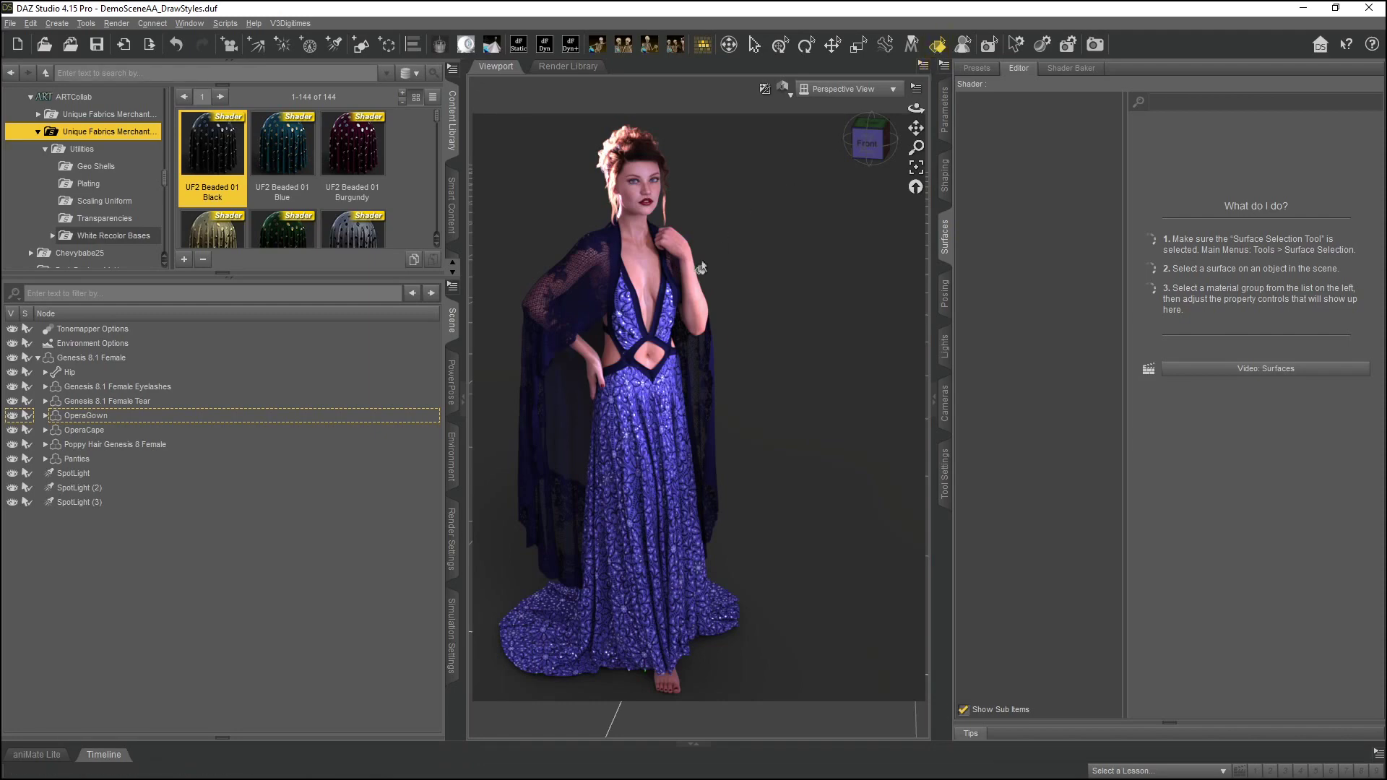
pyautogui.click(622, 319)
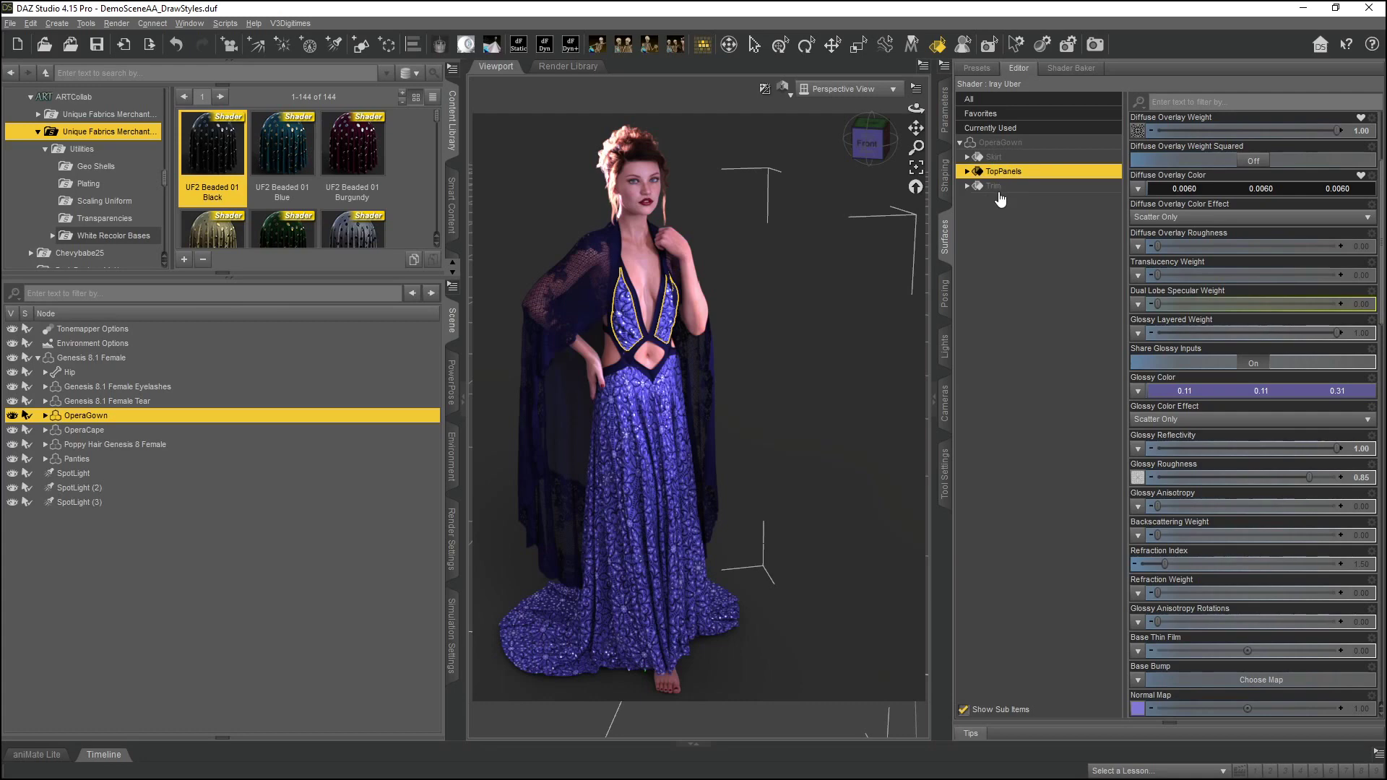
pyautogui.click(629, 409)
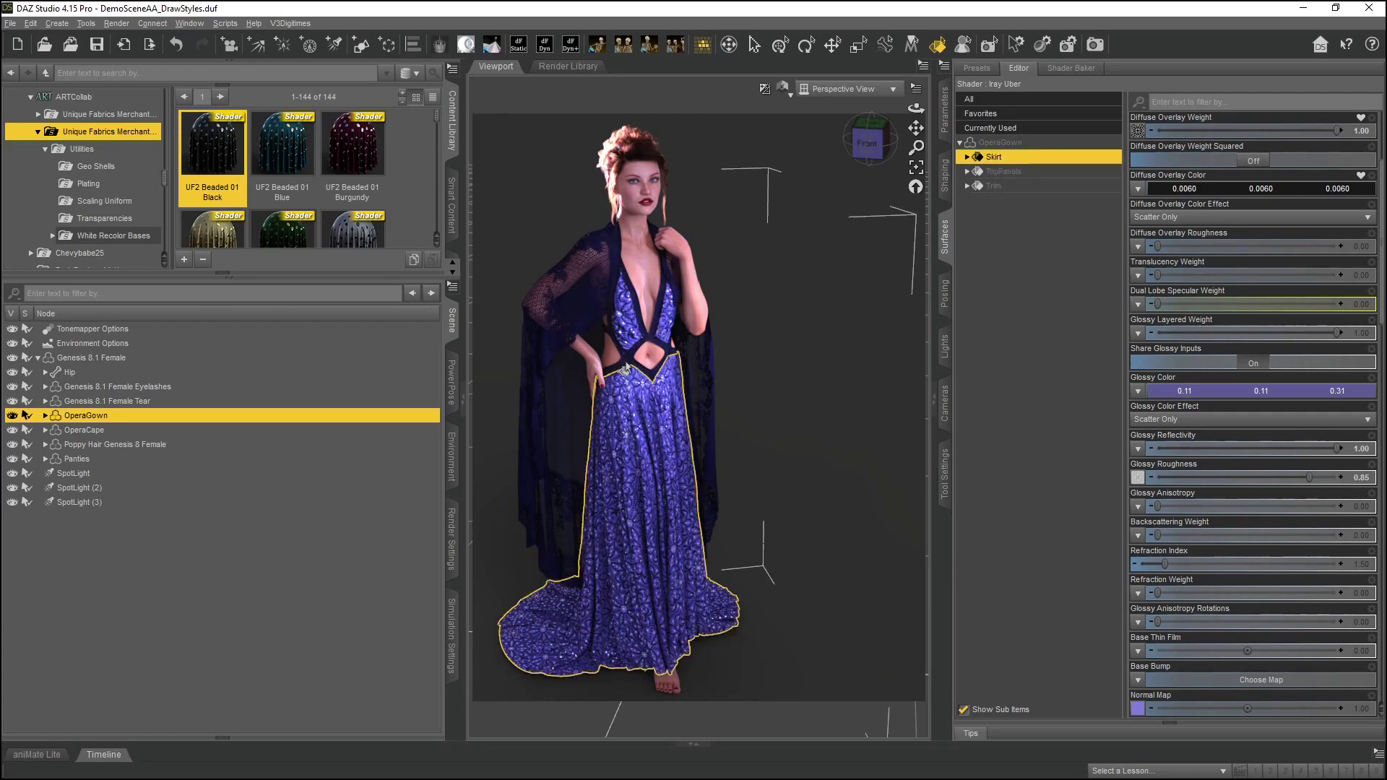
pyautogui.click(626, 369)
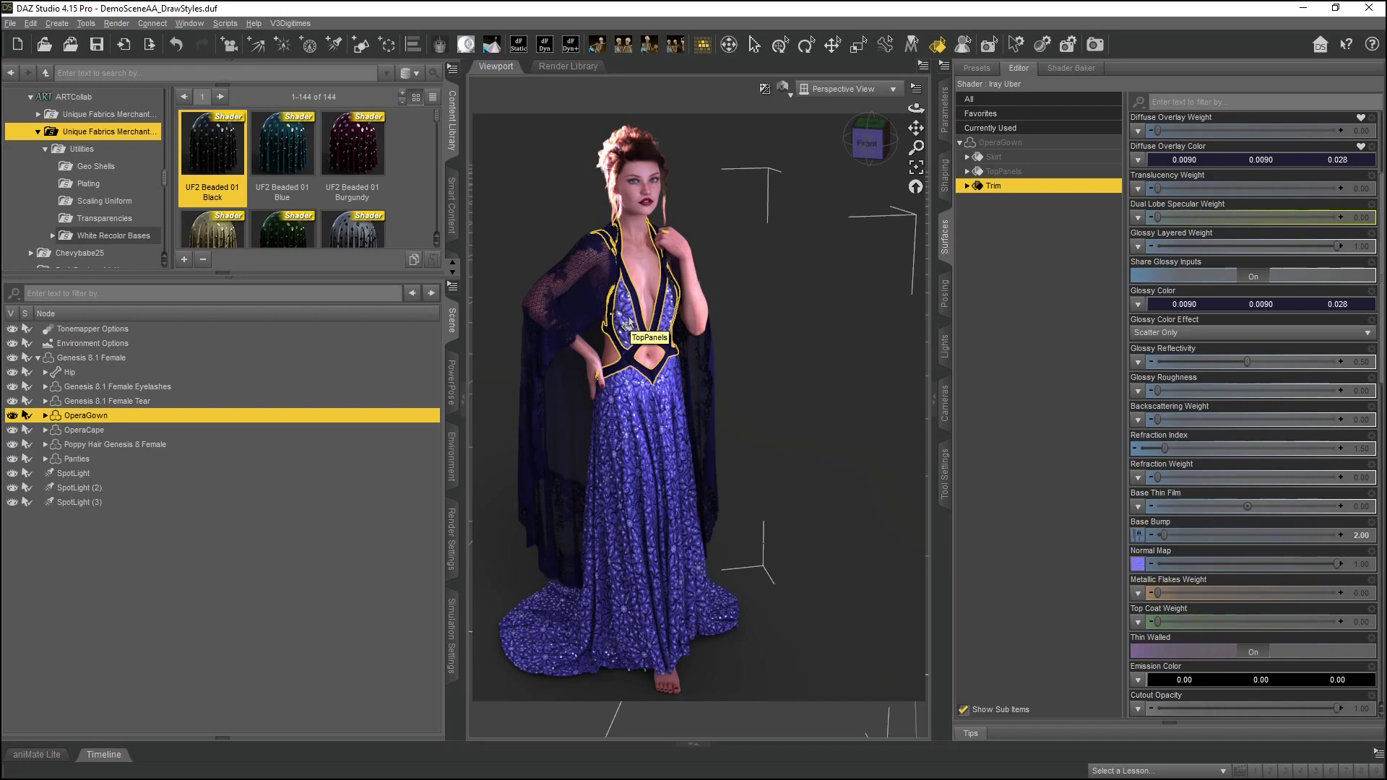
pyautogui.click(625, 416)
pyautogui.click(639, 326)
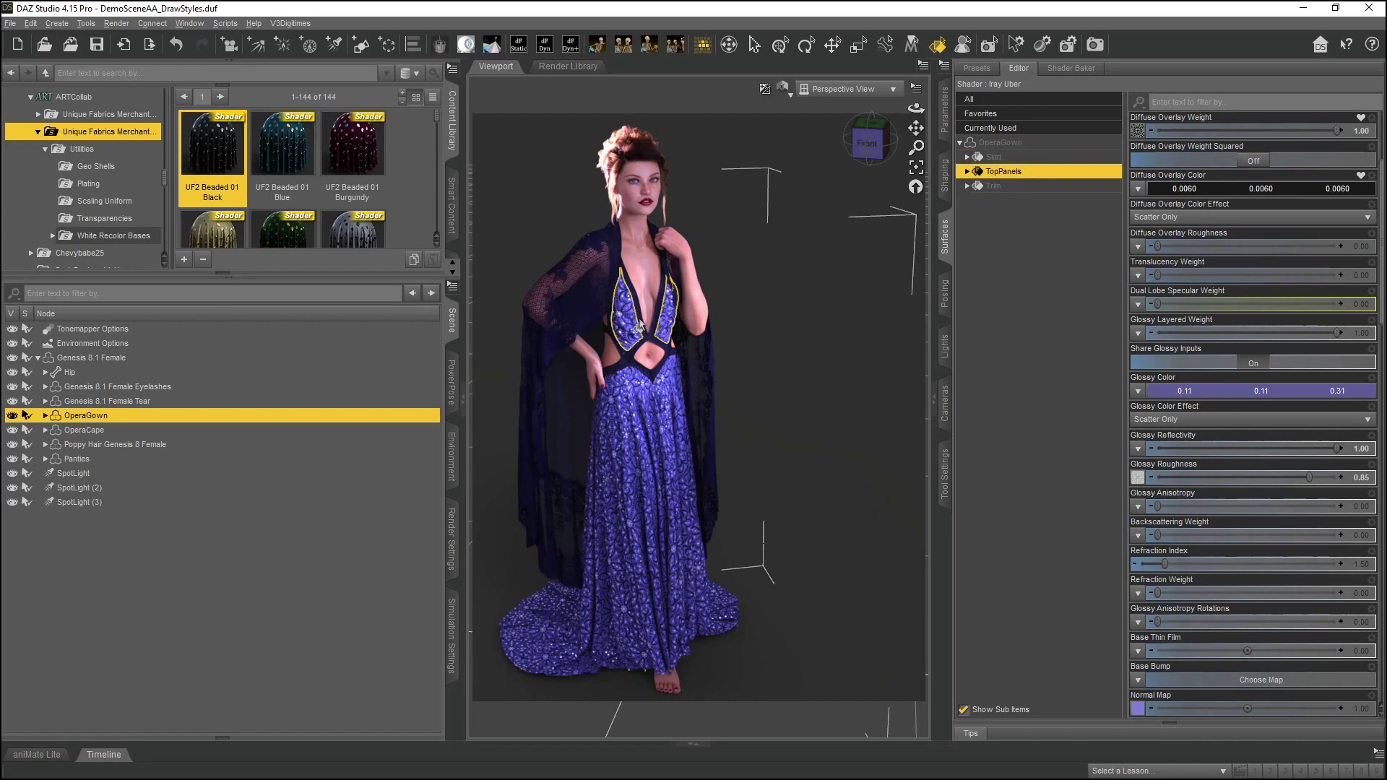
pyautogui.click(639, 328)
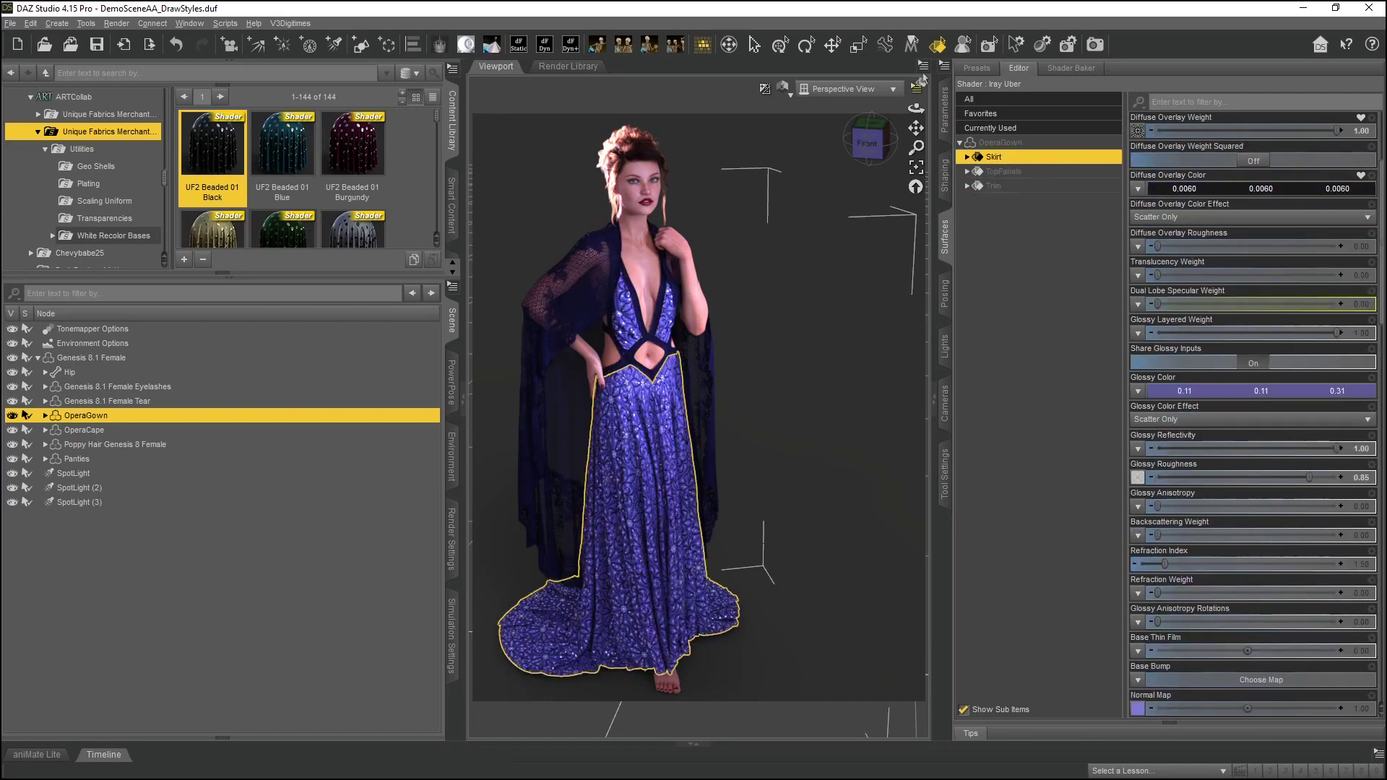
# Select the OperaCape in the scene and examine its Trim and Cloth surfaces
pyautogui.click(937, 50)
pyautogui.click(83, 429)
pyautogui.click(994, 172)
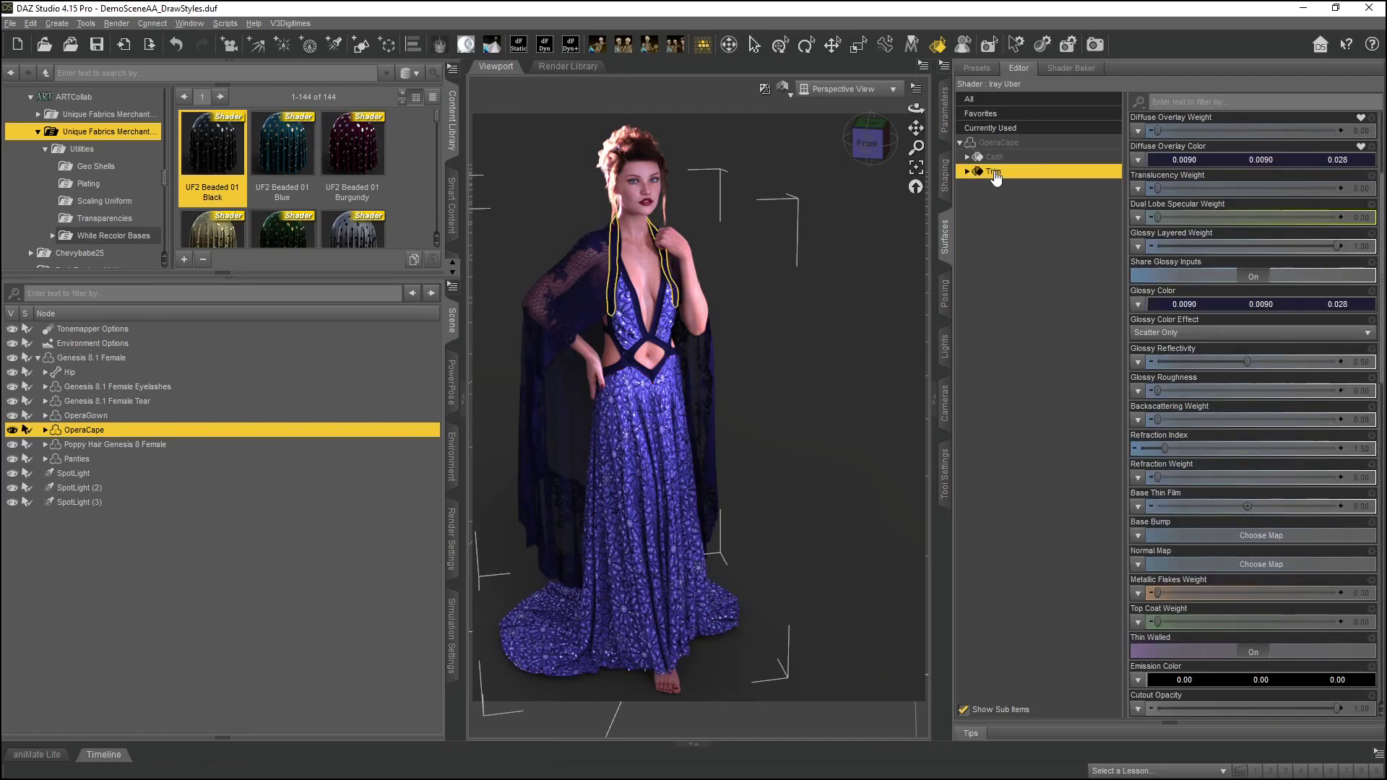
pyautogui.click(937, 52)
pyautogui.click(996, 158)
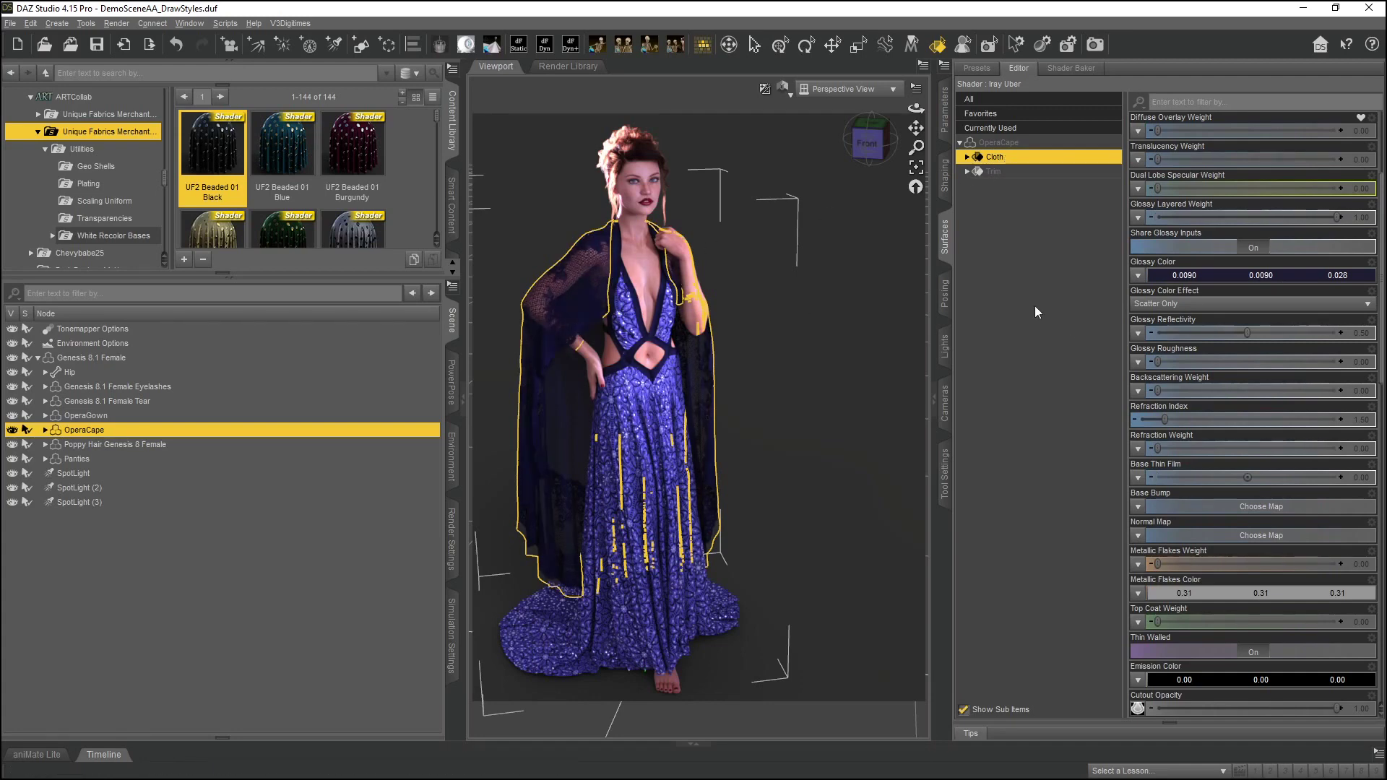
# Pick the OperaGown's Skirt surface and the OperaCape's Cloth surface directly on the figure with the Surface Selection tool
pyautogui.click(92, 411)
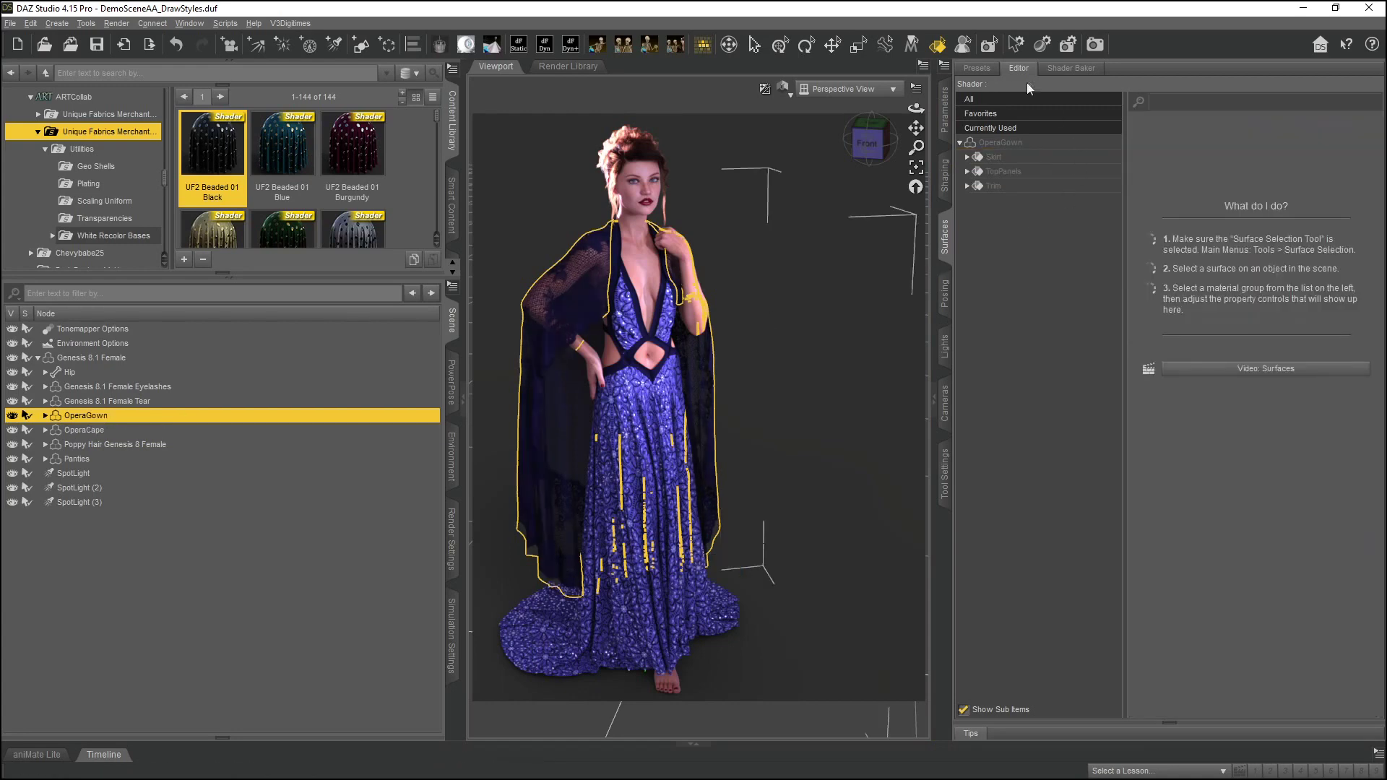
pyautogui.click(936, 47)
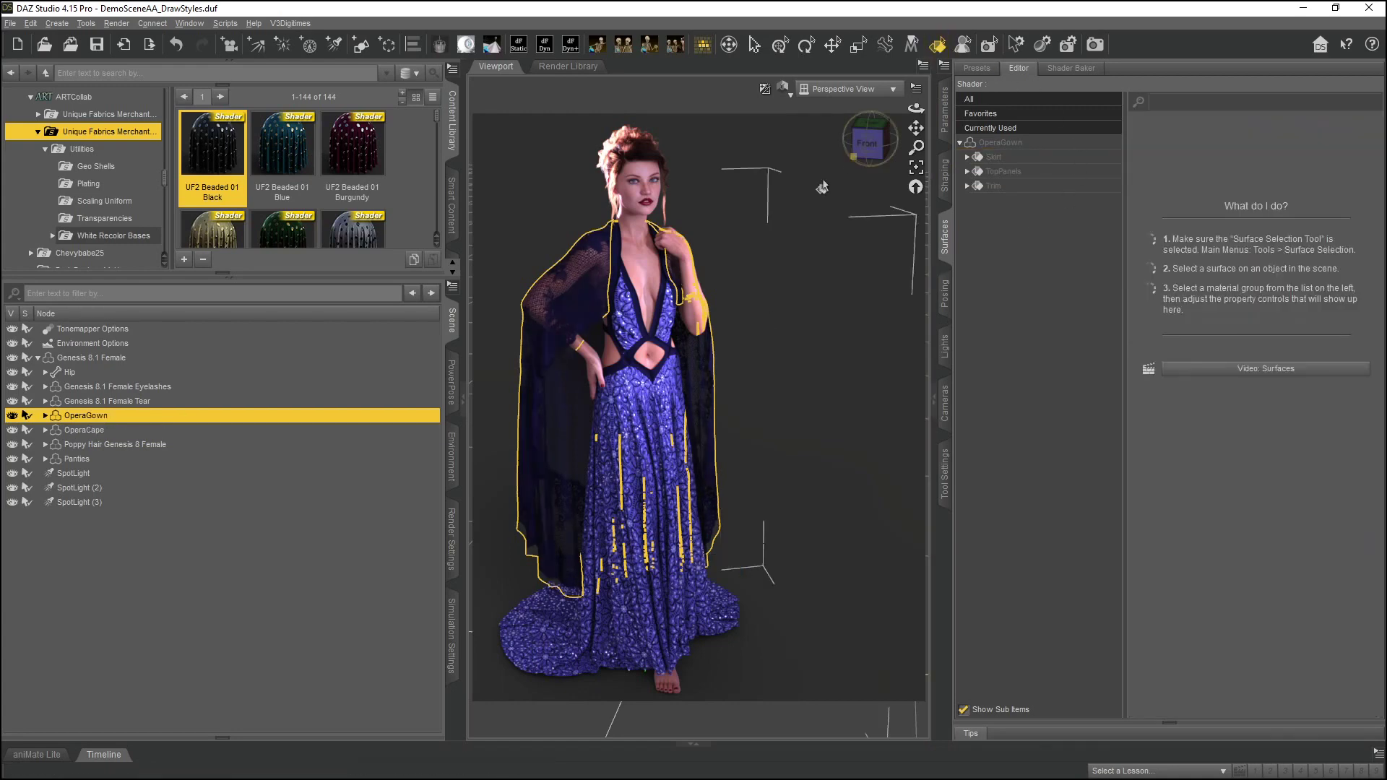
pyautogui.click(628, 415)
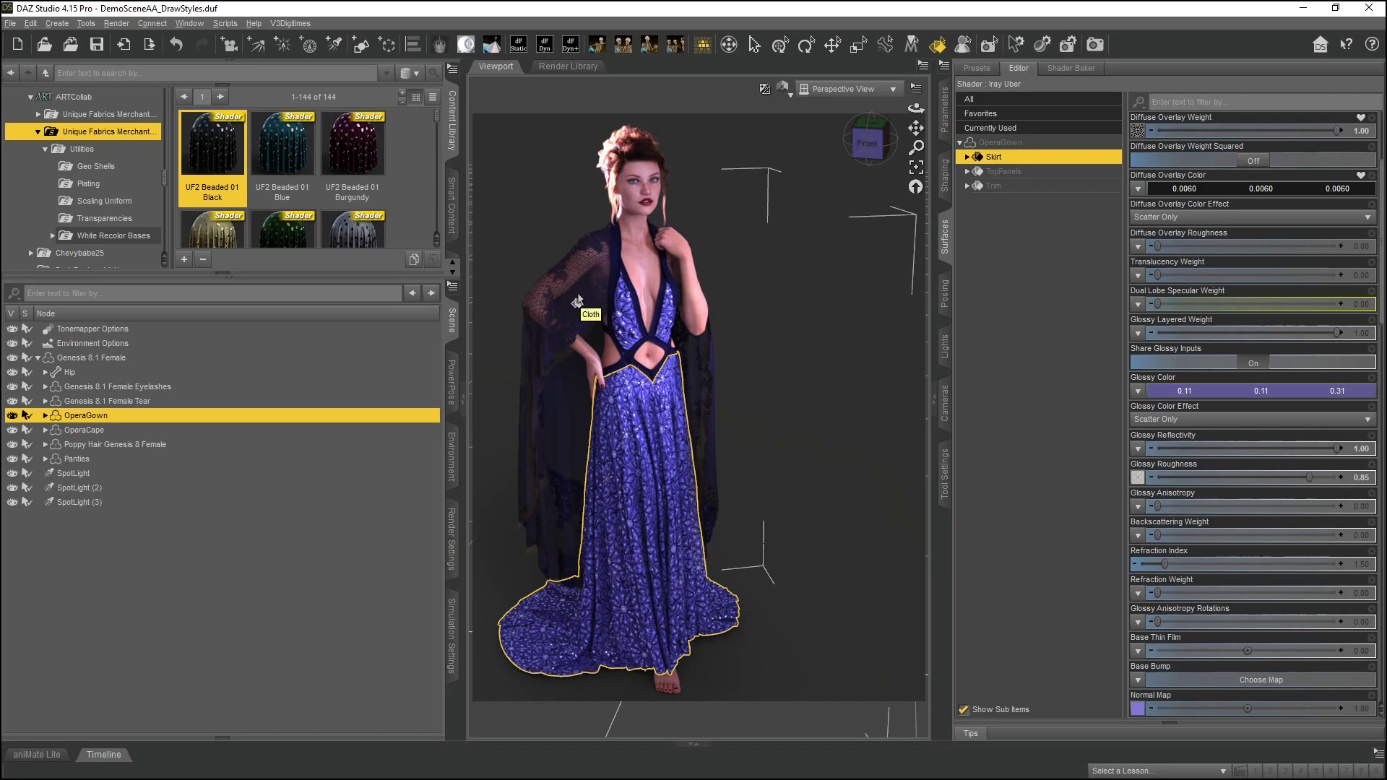
pyautogui.click(578, 302)
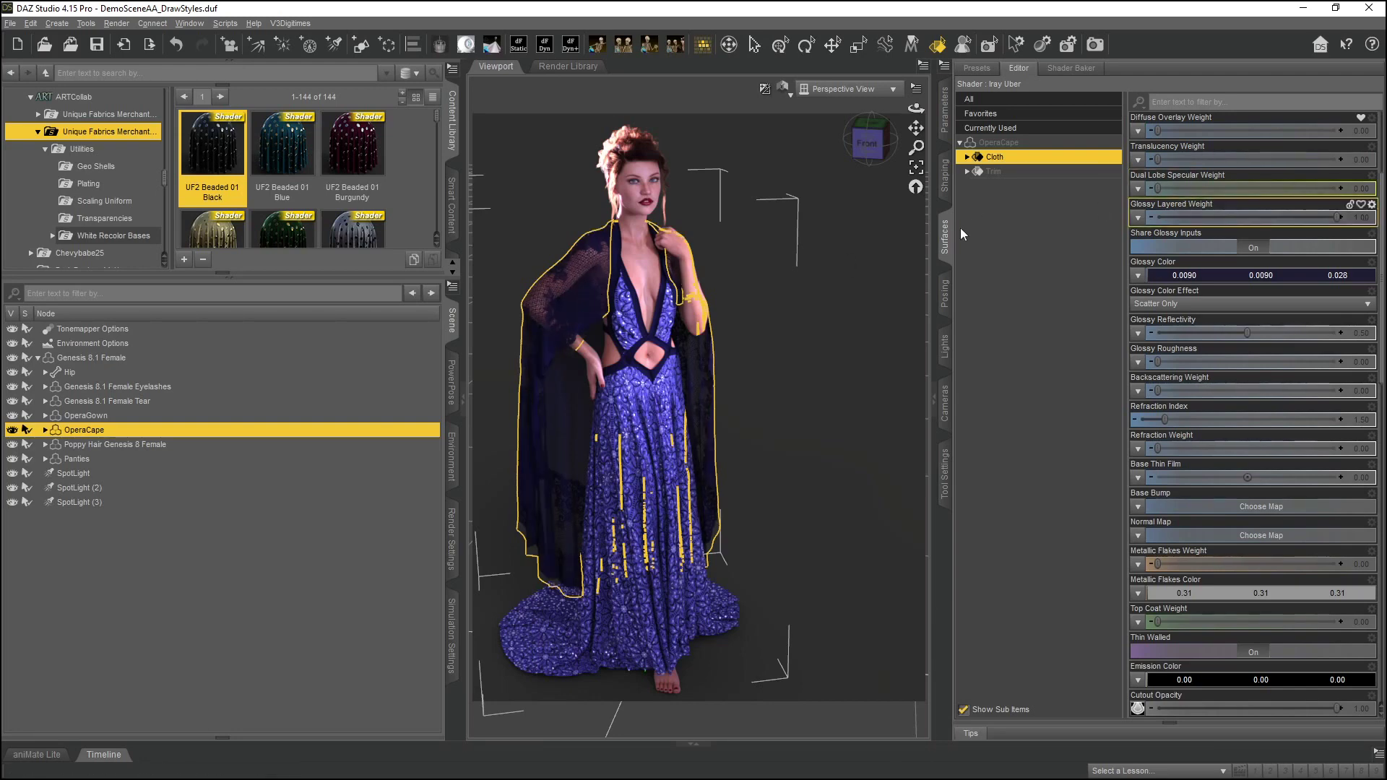
# View the camera and Surface Selection tool settings, return to the surface settings and clear the selection
pyautogui.click(937, 47)
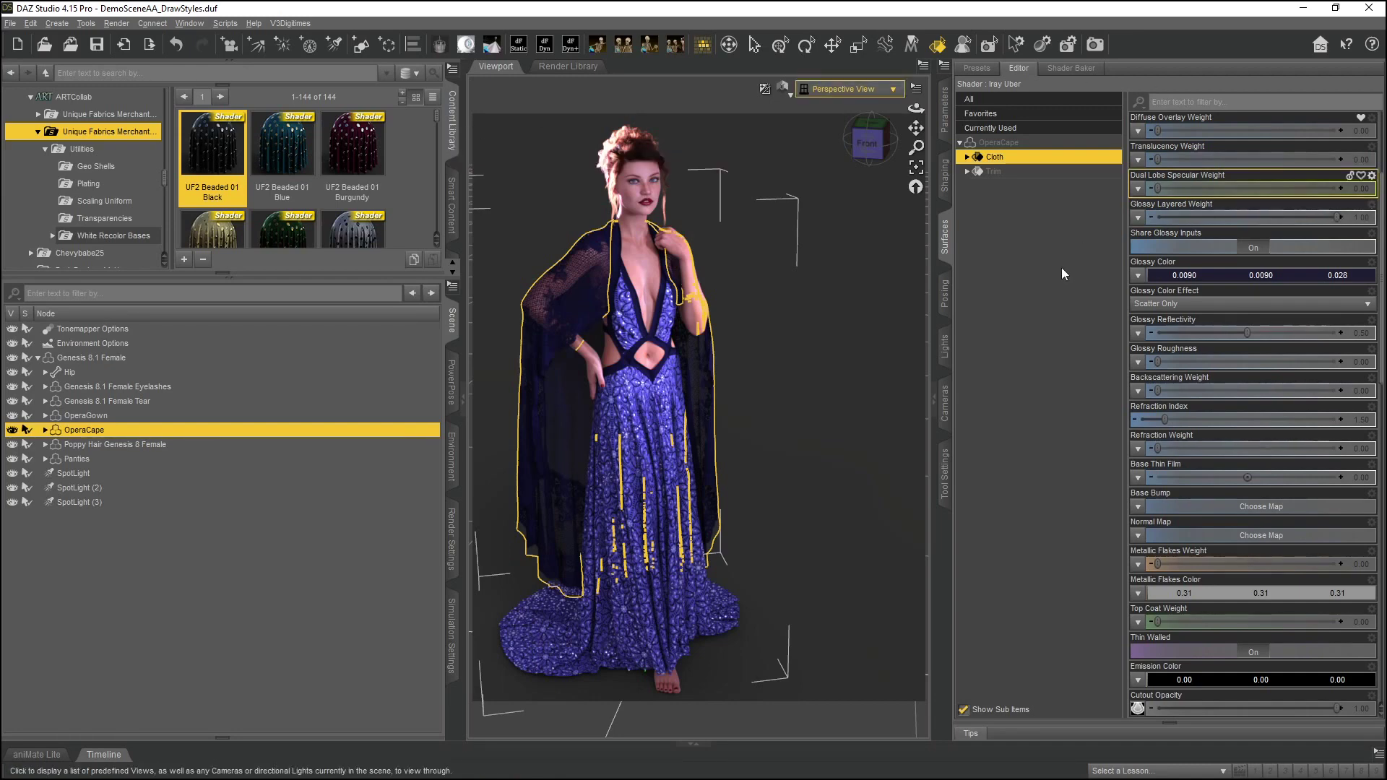
pyautogui.click(946, 401)
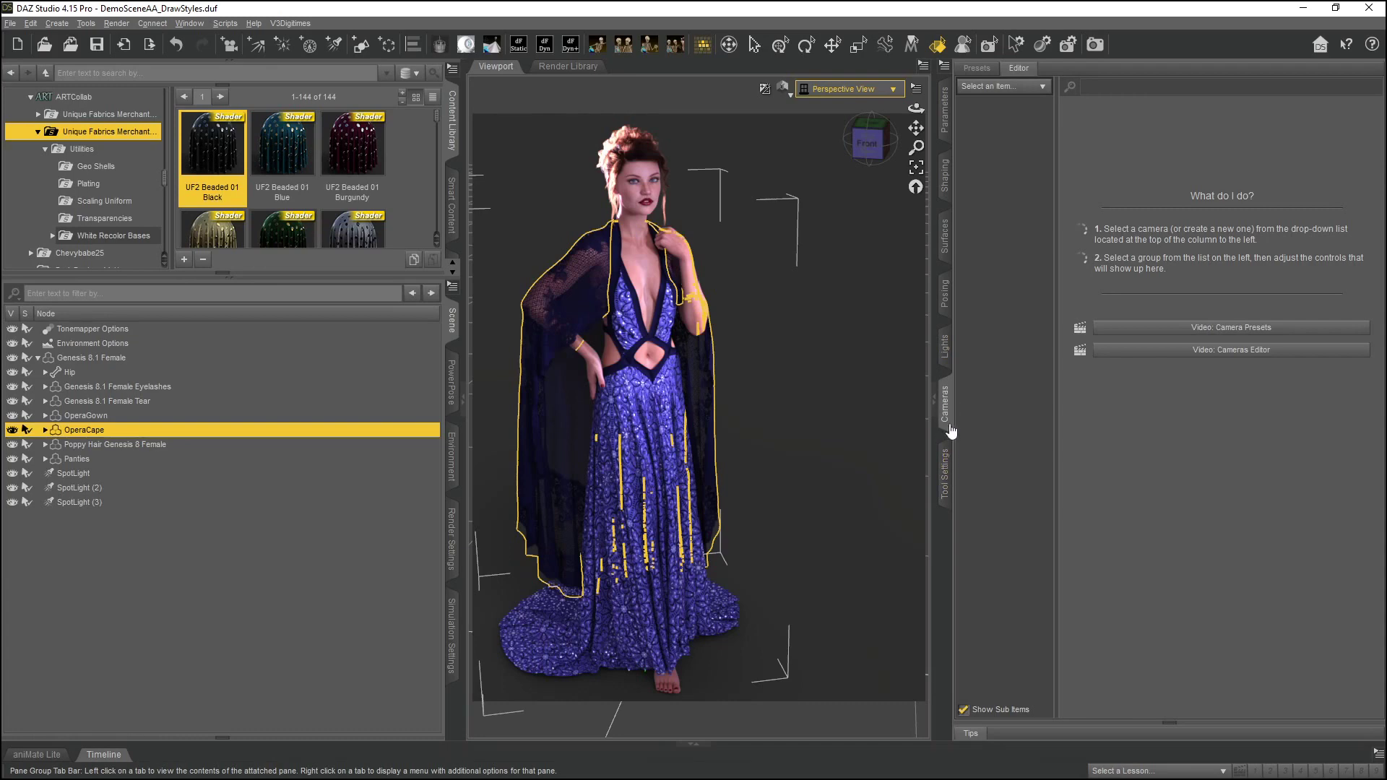
pyautogui.click(945, 475)
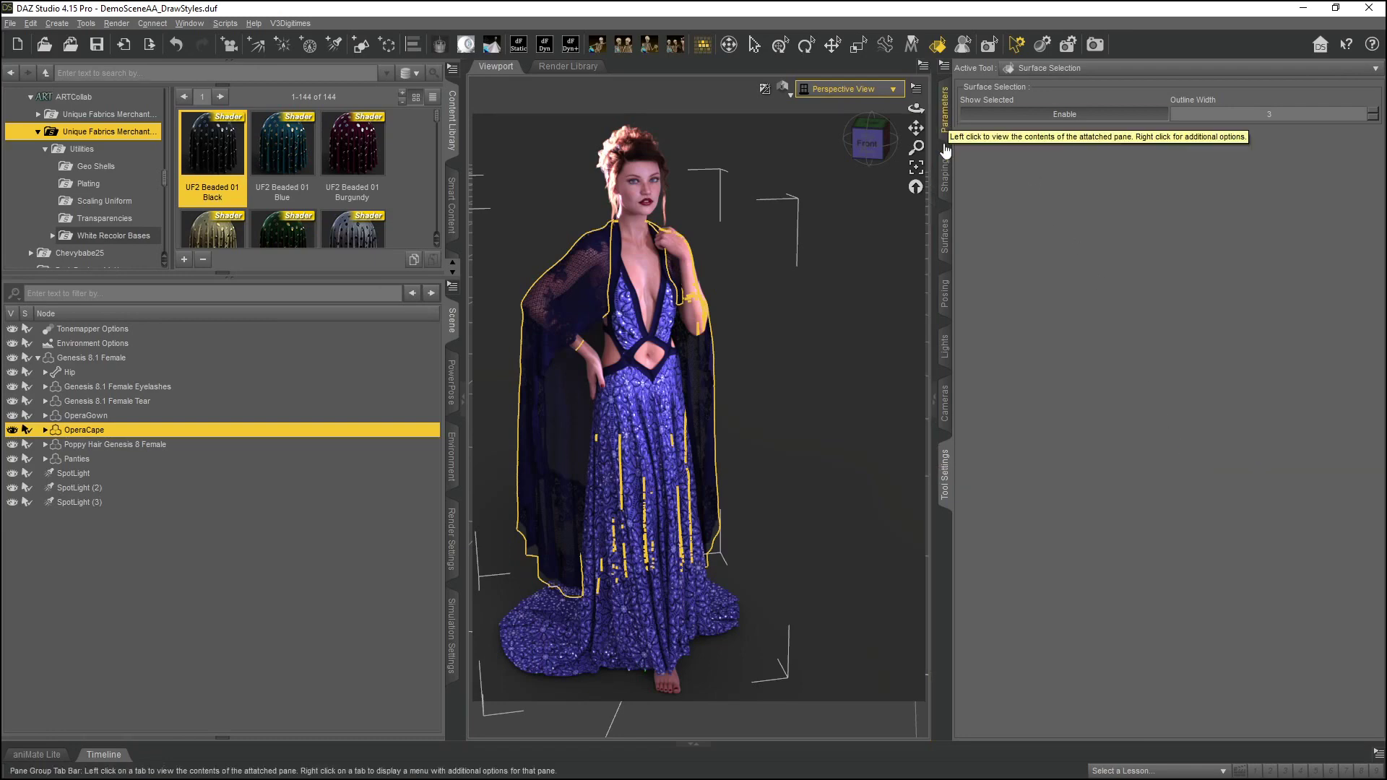
pyautogui.click(946, 245)
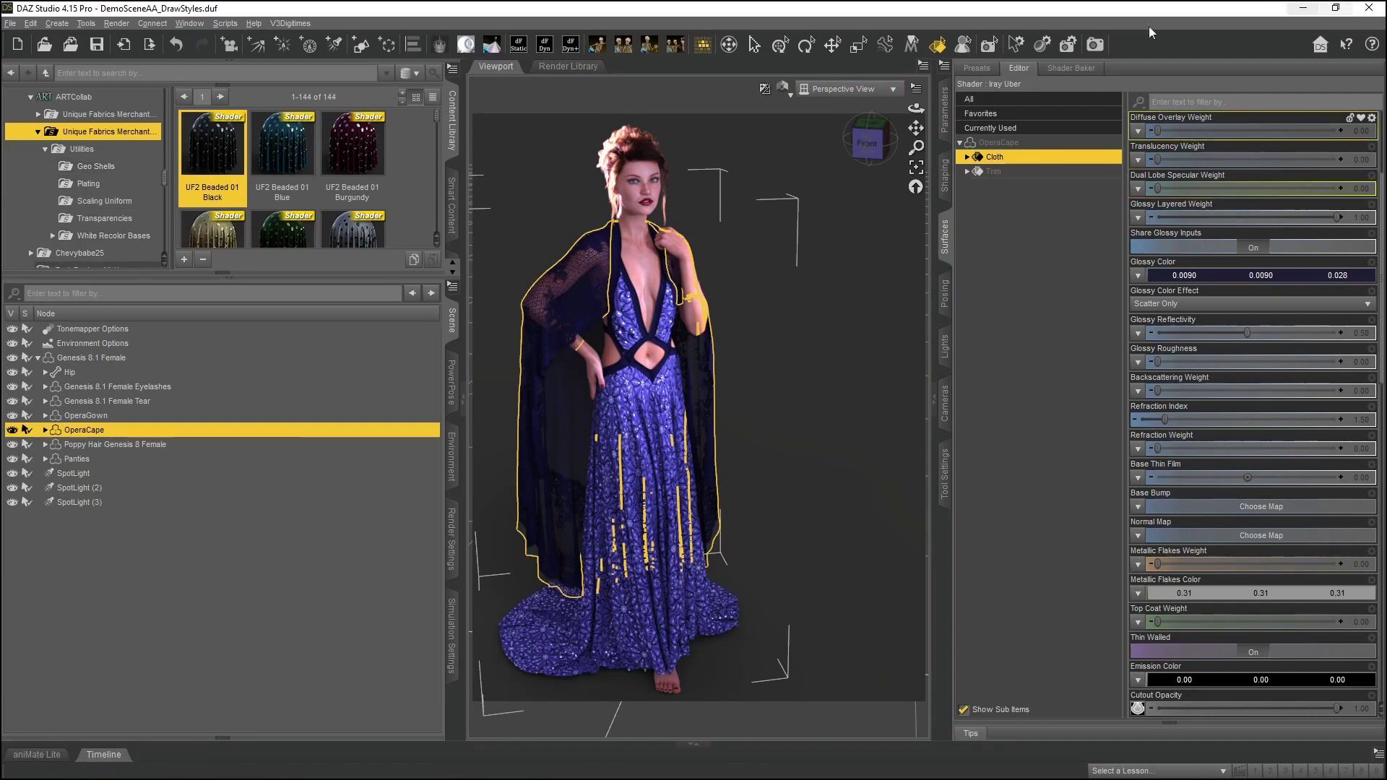
pyautogui.click(859, 231)
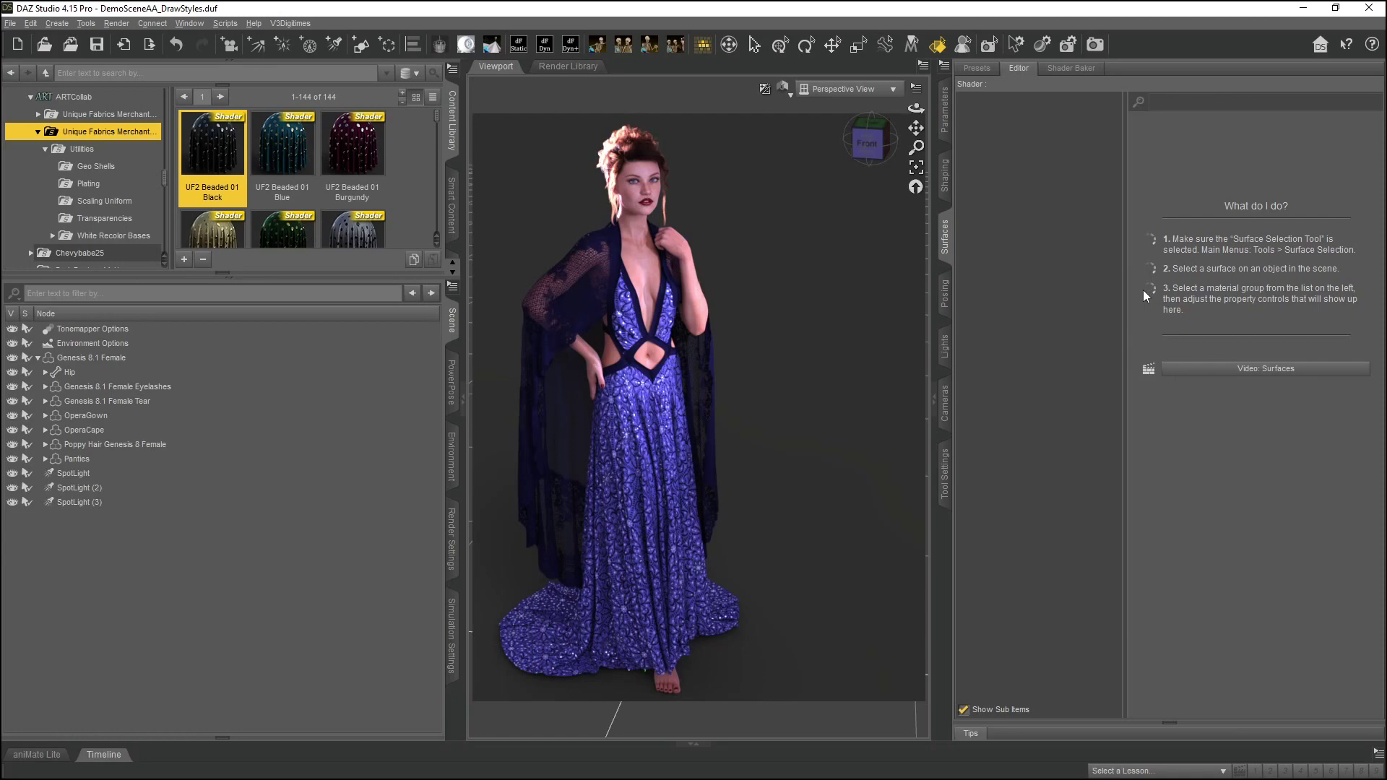
# Switch the workspace layout to Hollywood Blvd
pyautogui.click(183, 19)
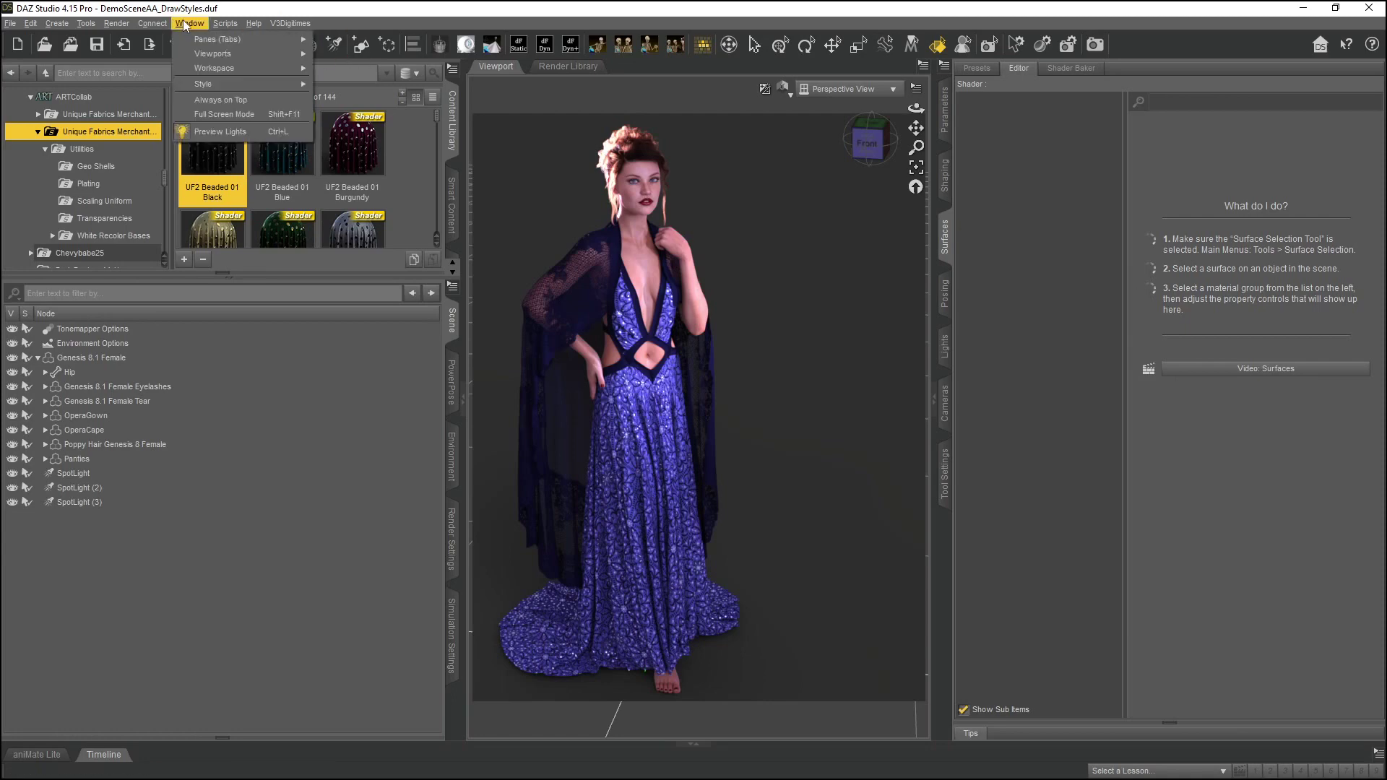
pyautogui.moveTo(216, 65)
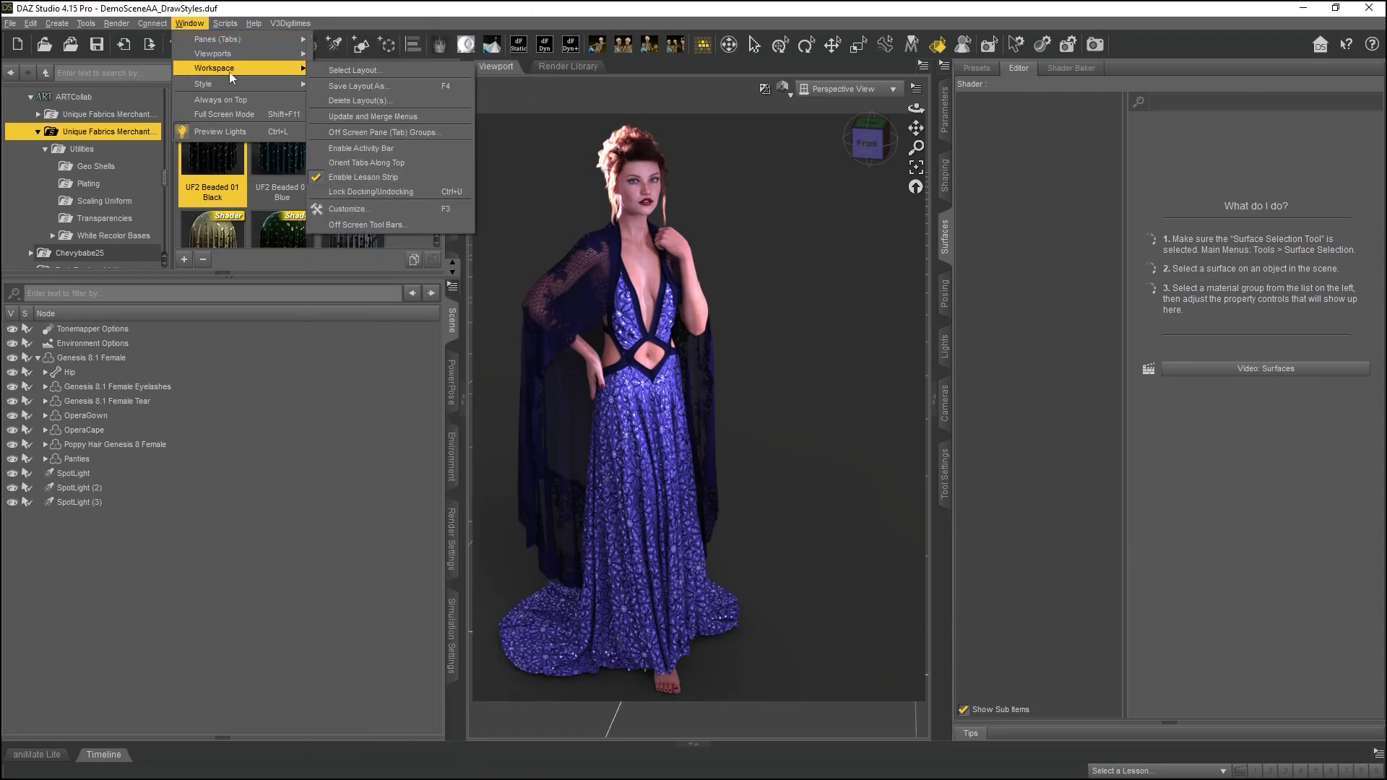
pyautogui.click(357, 76)
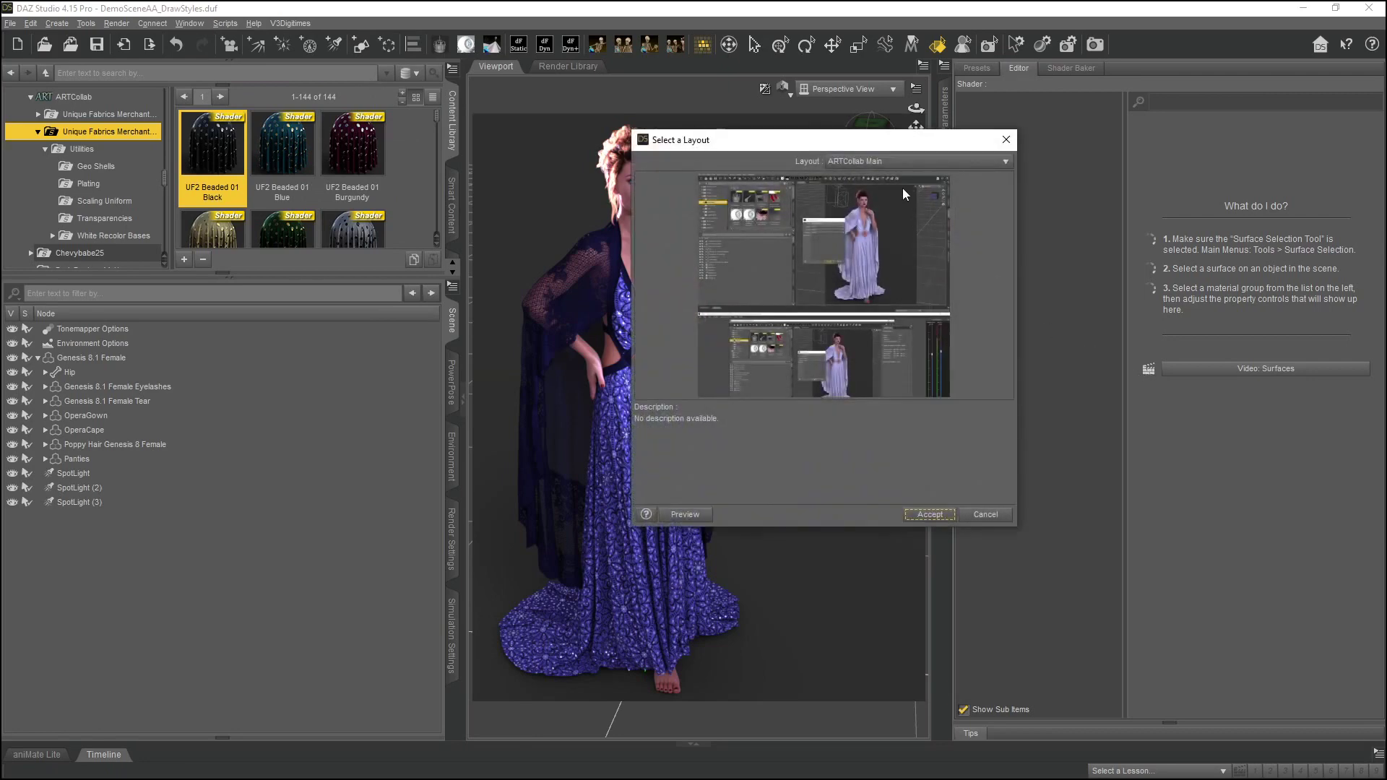
pyautogui.click(871, 166)
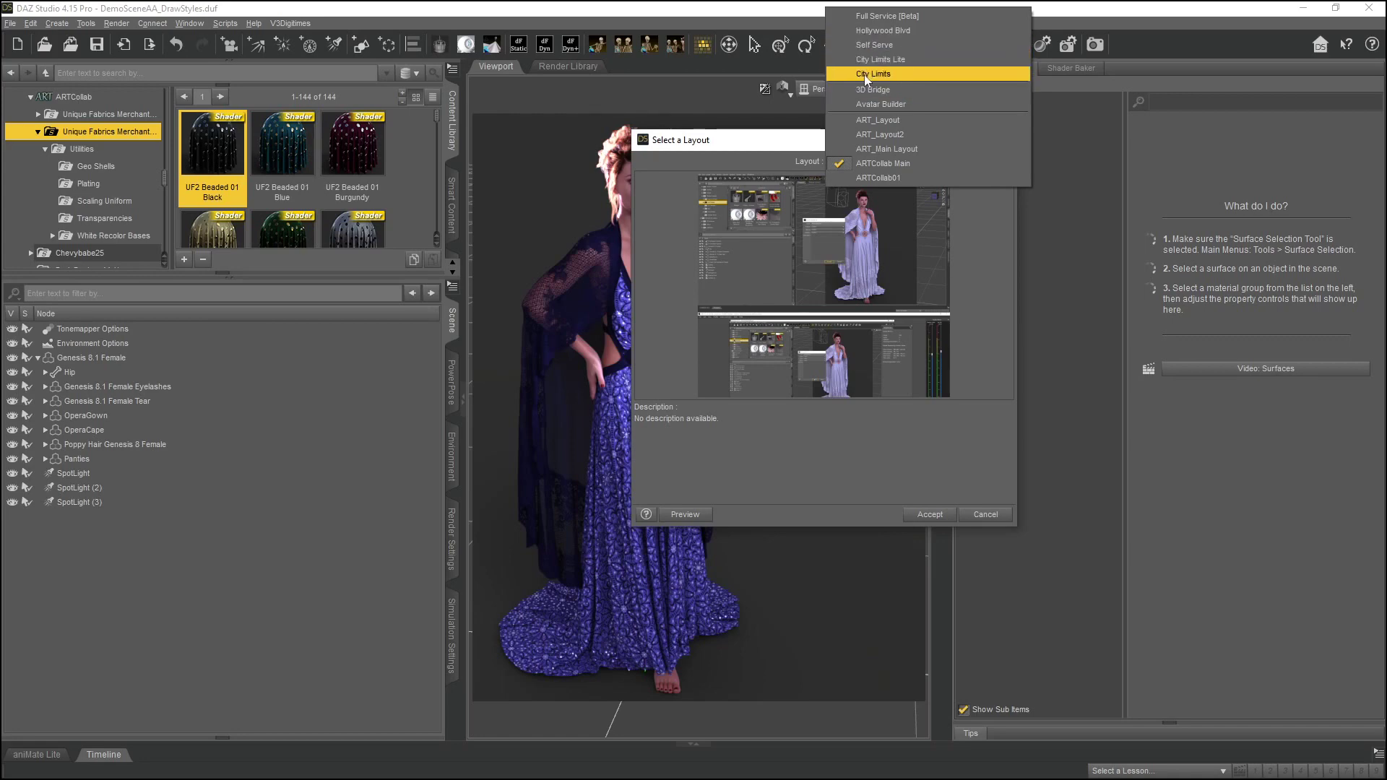
pyautogui.click(868, 30)
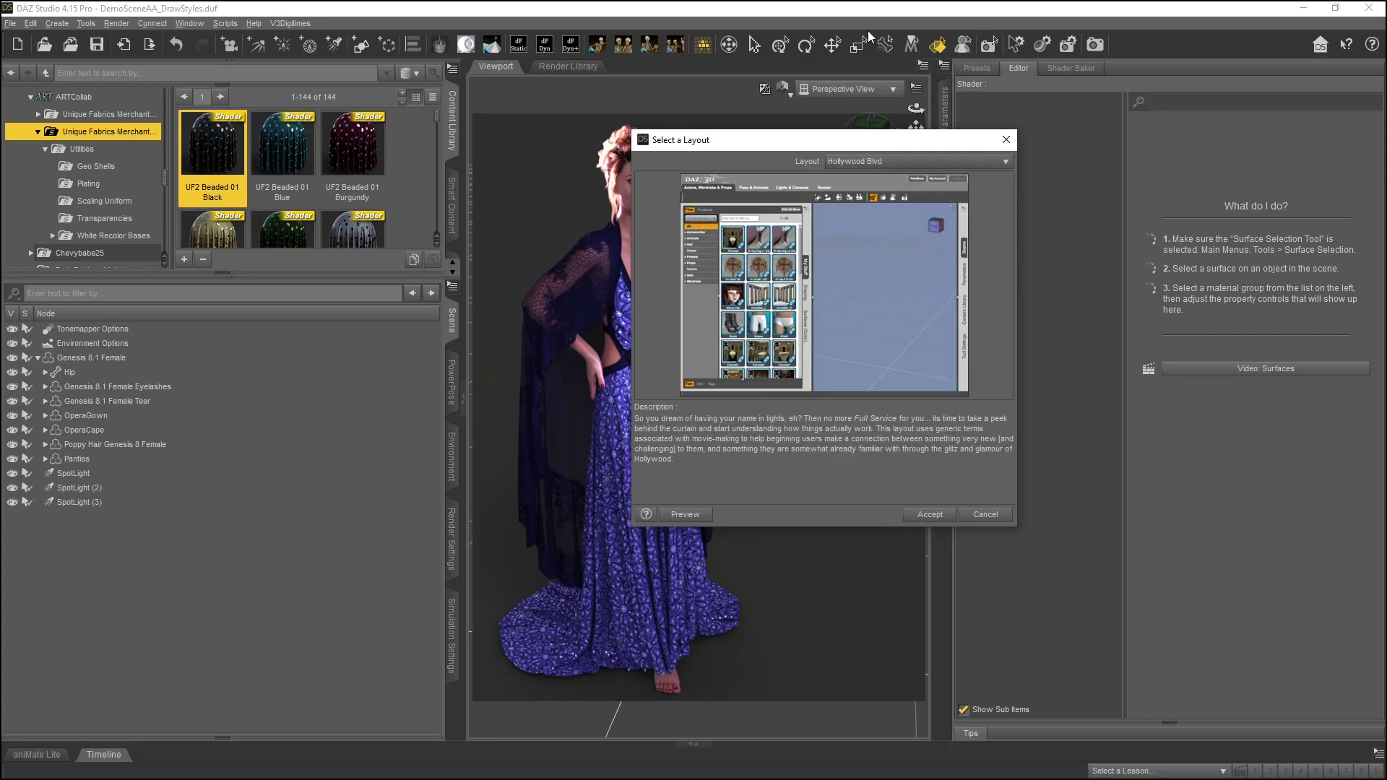
pyautogui.click(930, 515)
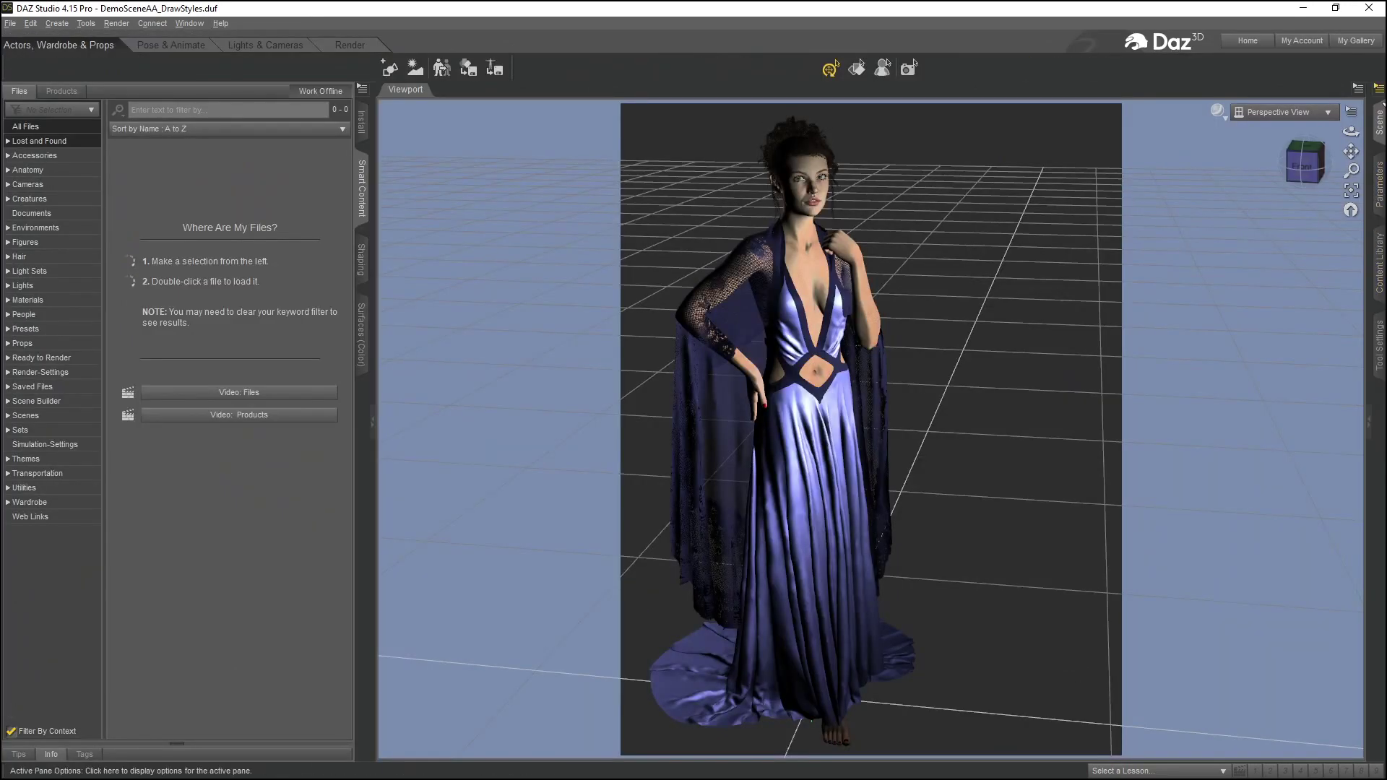
# Display the scene's node hierarchy in the Hollywood Blvd layout and activate the Surface Selection tool
pyautogui.click(1378, 137)
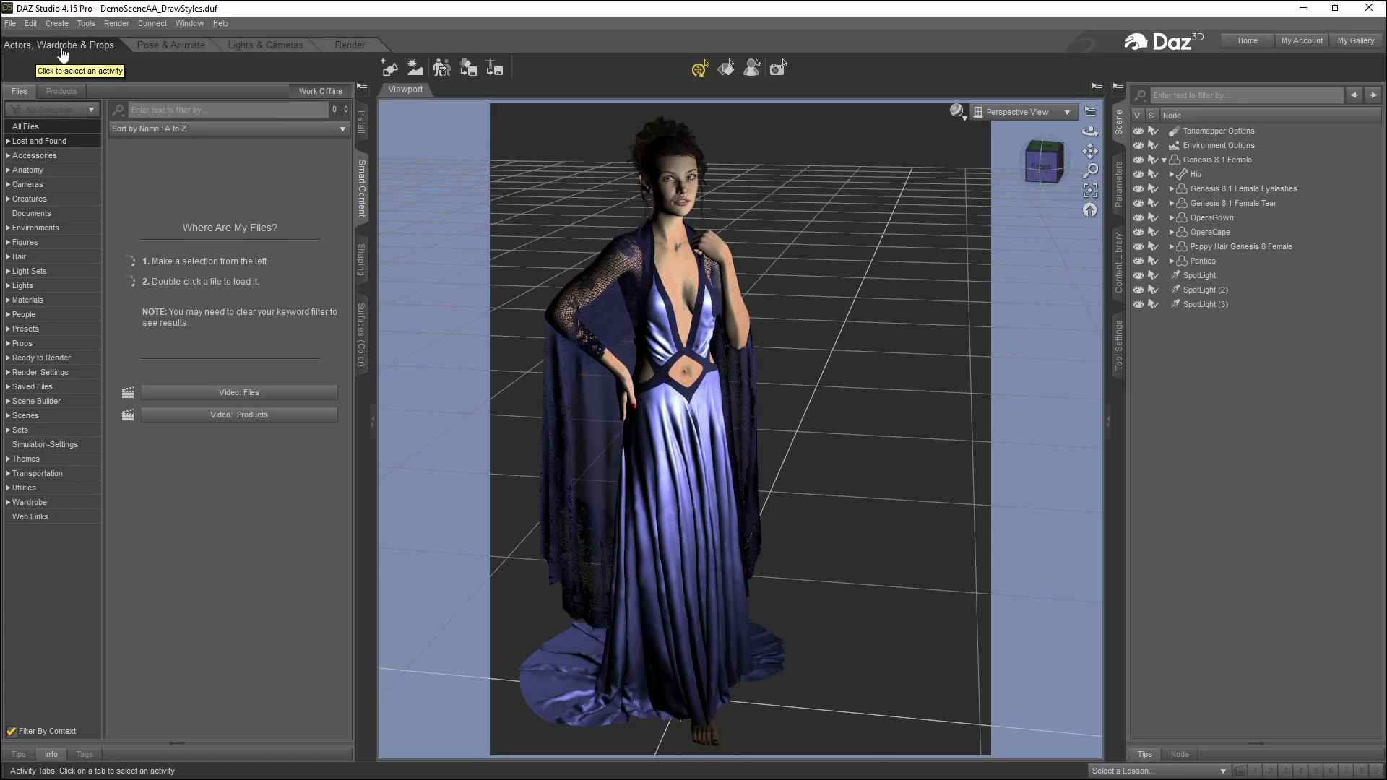
pyautogui.click(727, 76)
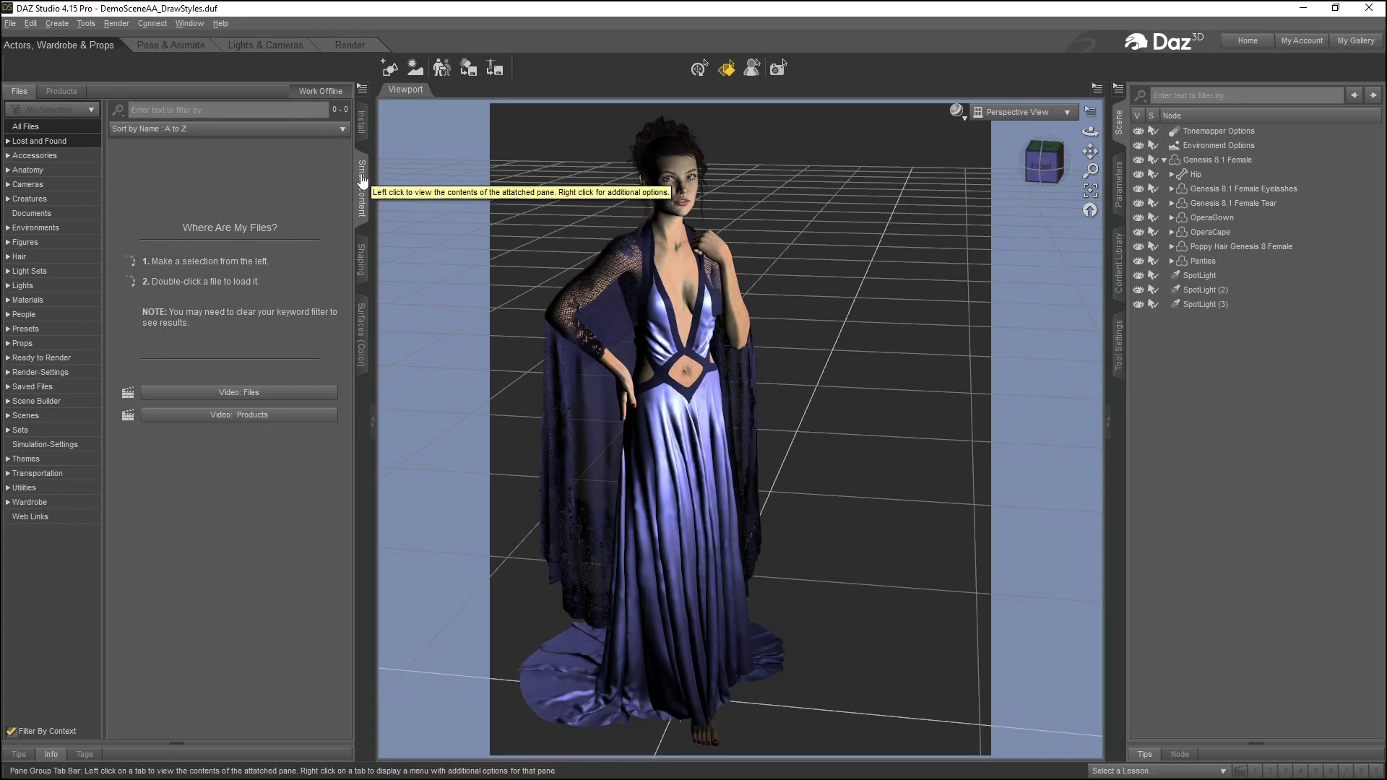
# Look through the Install and Shaping views of the Hollywood Blvd layout
pyautogui.click(360, 179)
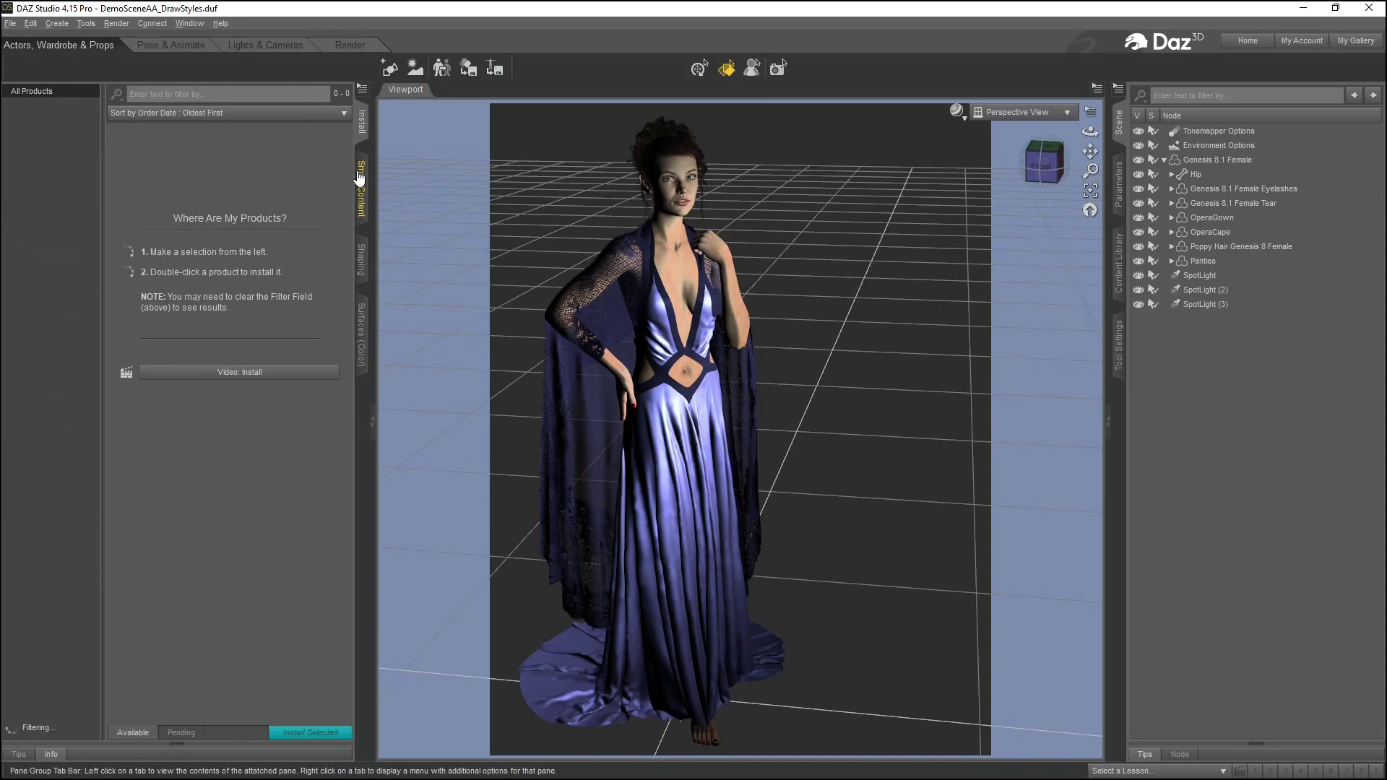
pyautogui.scroll(-2, 360, 186)
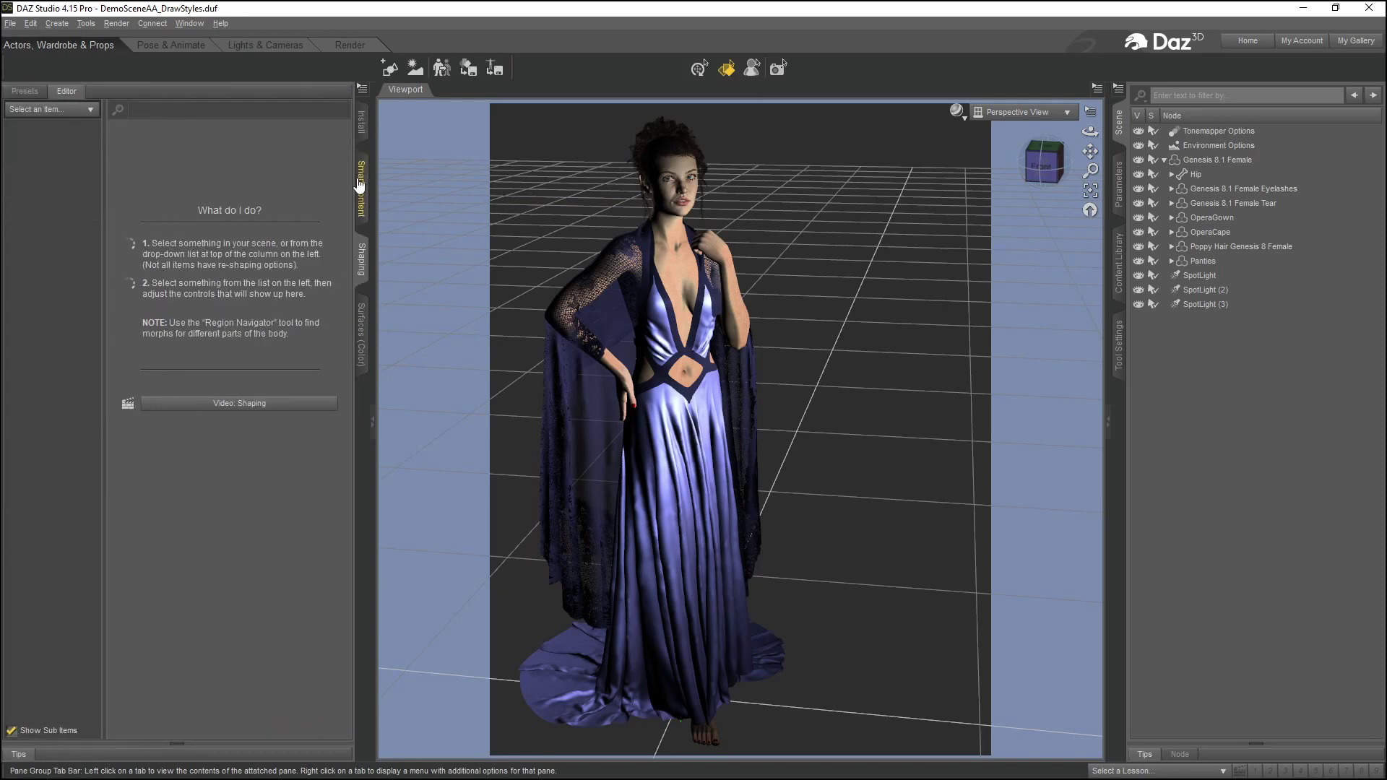
pyautogui.scroll(2, 360, 186)
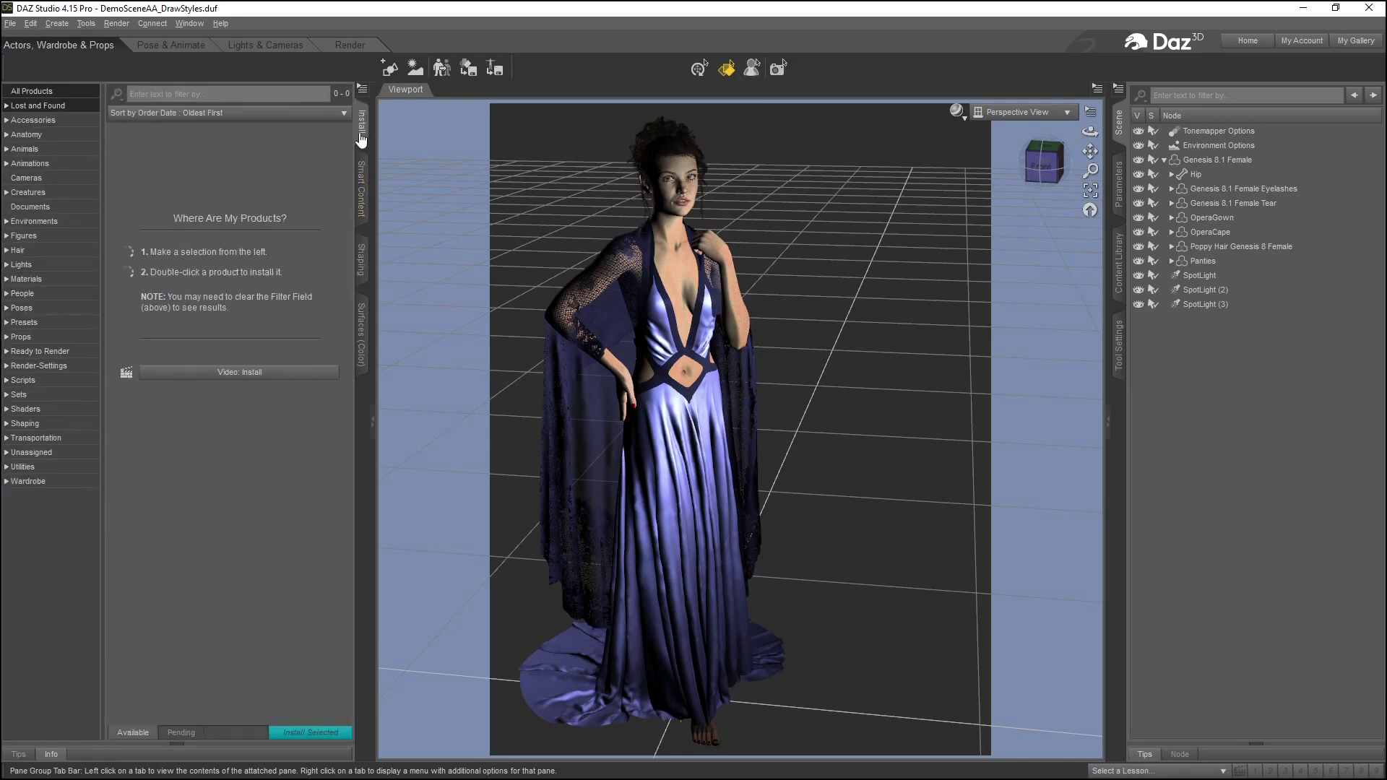
# Browse the Content Library's DAZ Studio Formats through My DAZ 3D Library, Shader Presets and ARTCollab to the Unique Fabrics Merchant Resource 2 shaders
pyautogui.click(1123, 261)
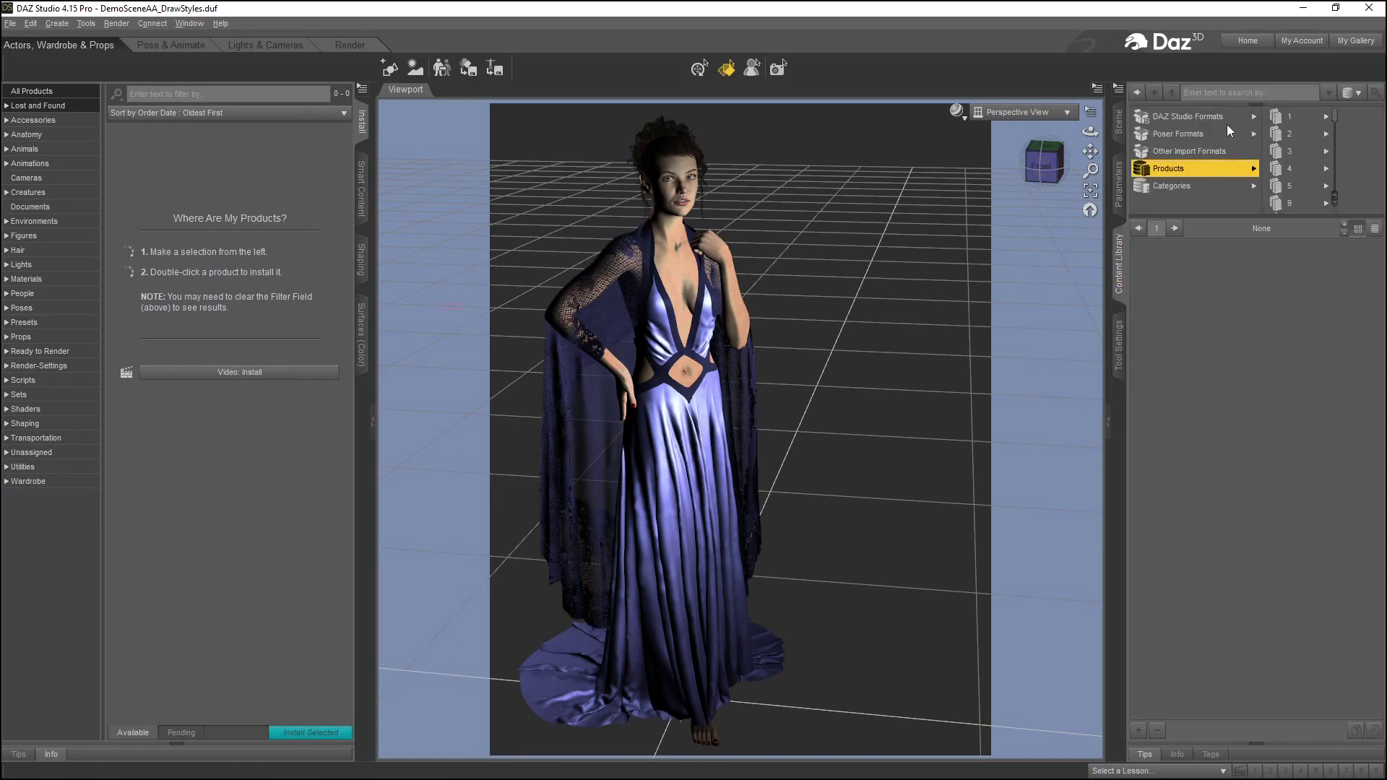
pyautogui.click(1253, 115)
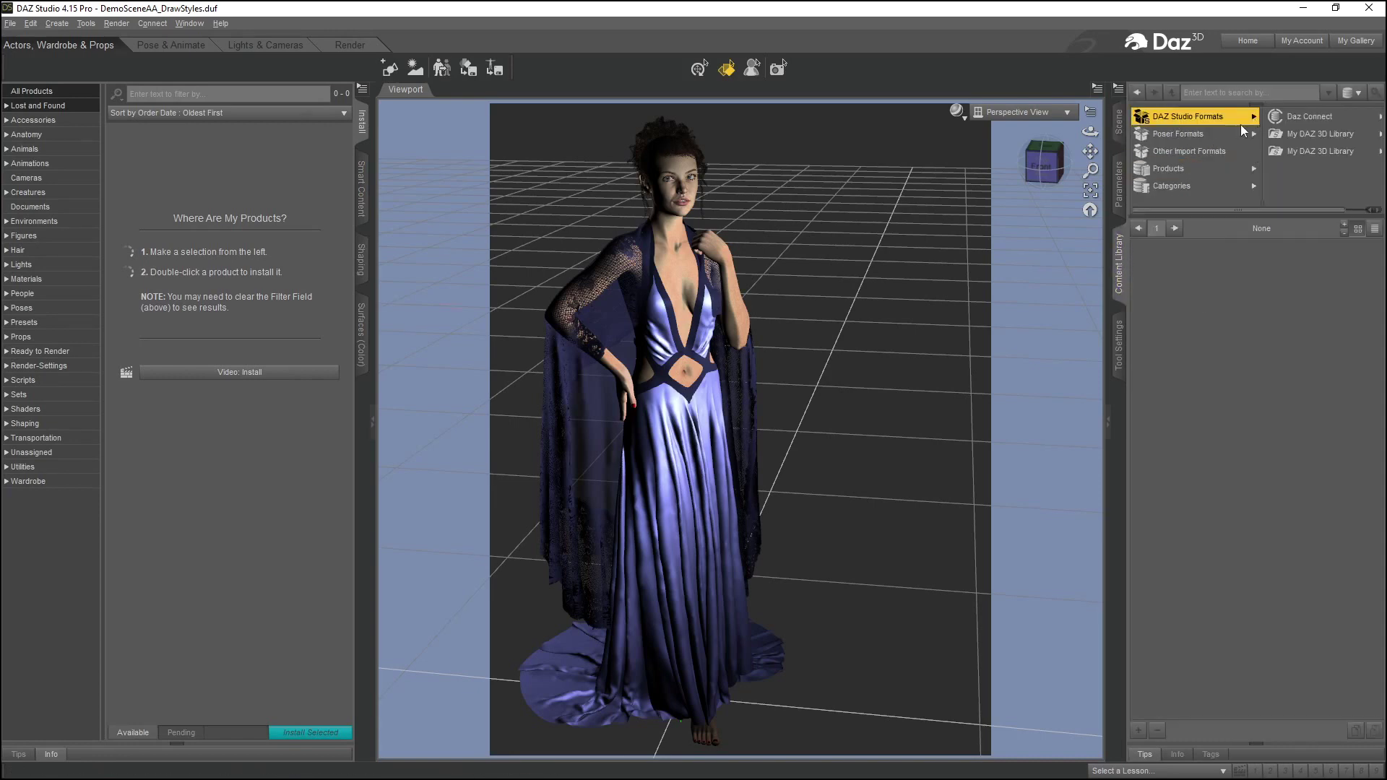
pyautogui.click(1314, 151)
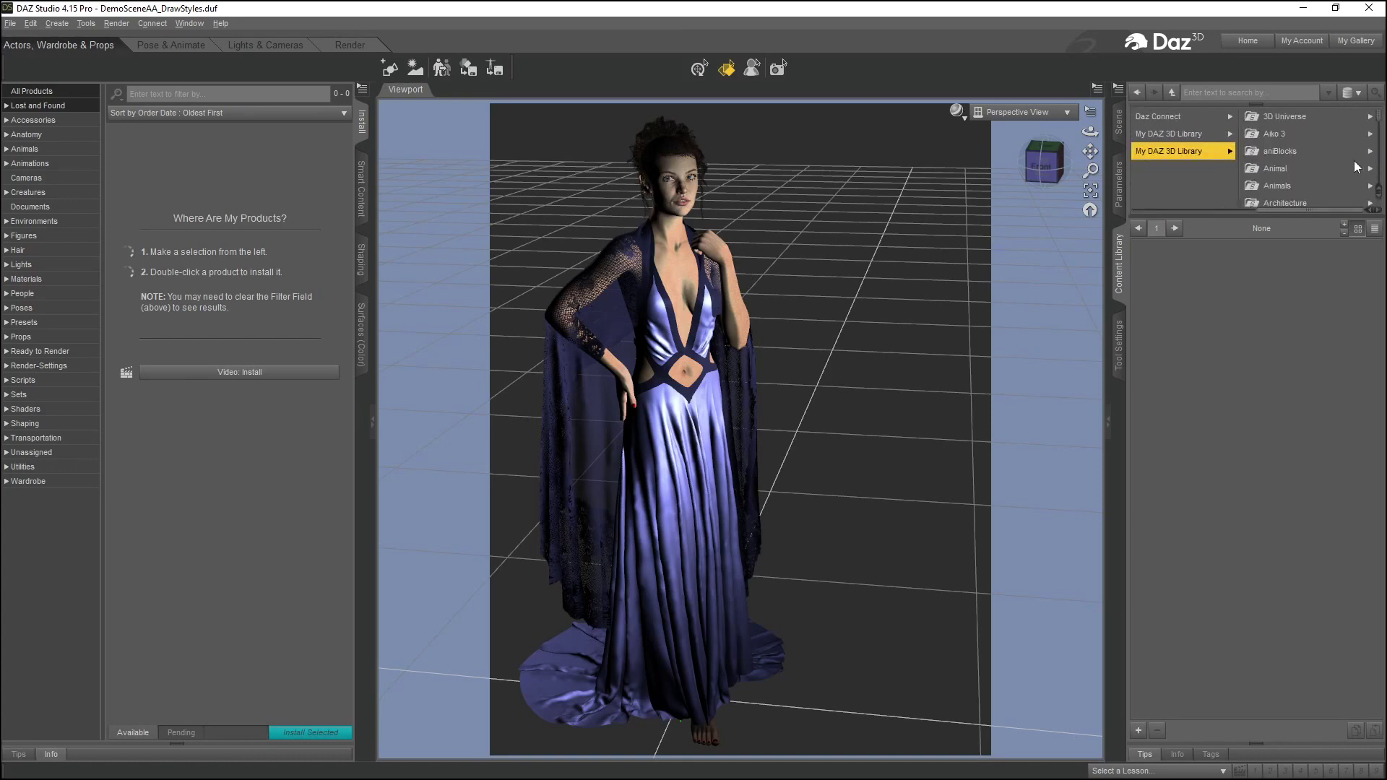
pyautogui.scroll(-10, 1308, 149)
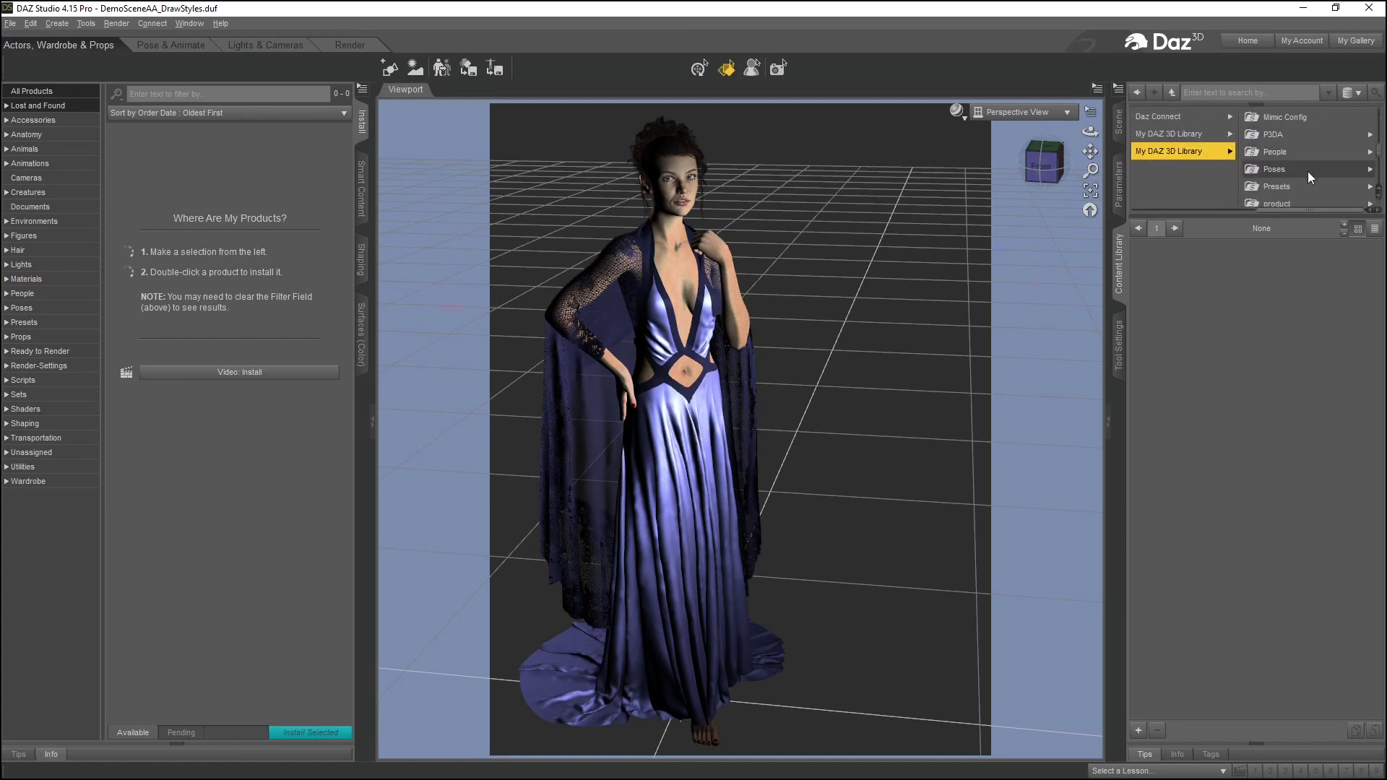
pyautogui.scroll(-2, 1307, 171)
pyautogui.scroll(-3, 1307, 171)
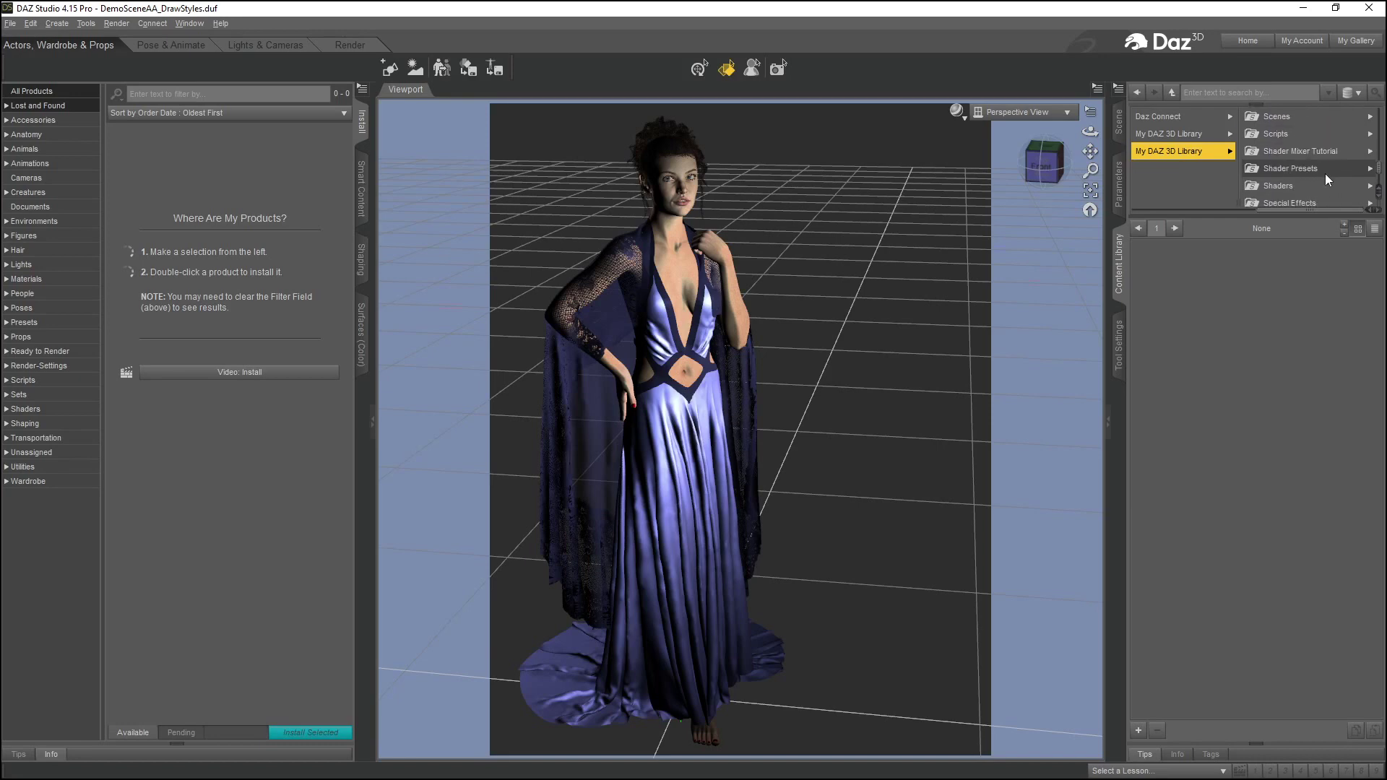
pyautogui.click(1305, 170)
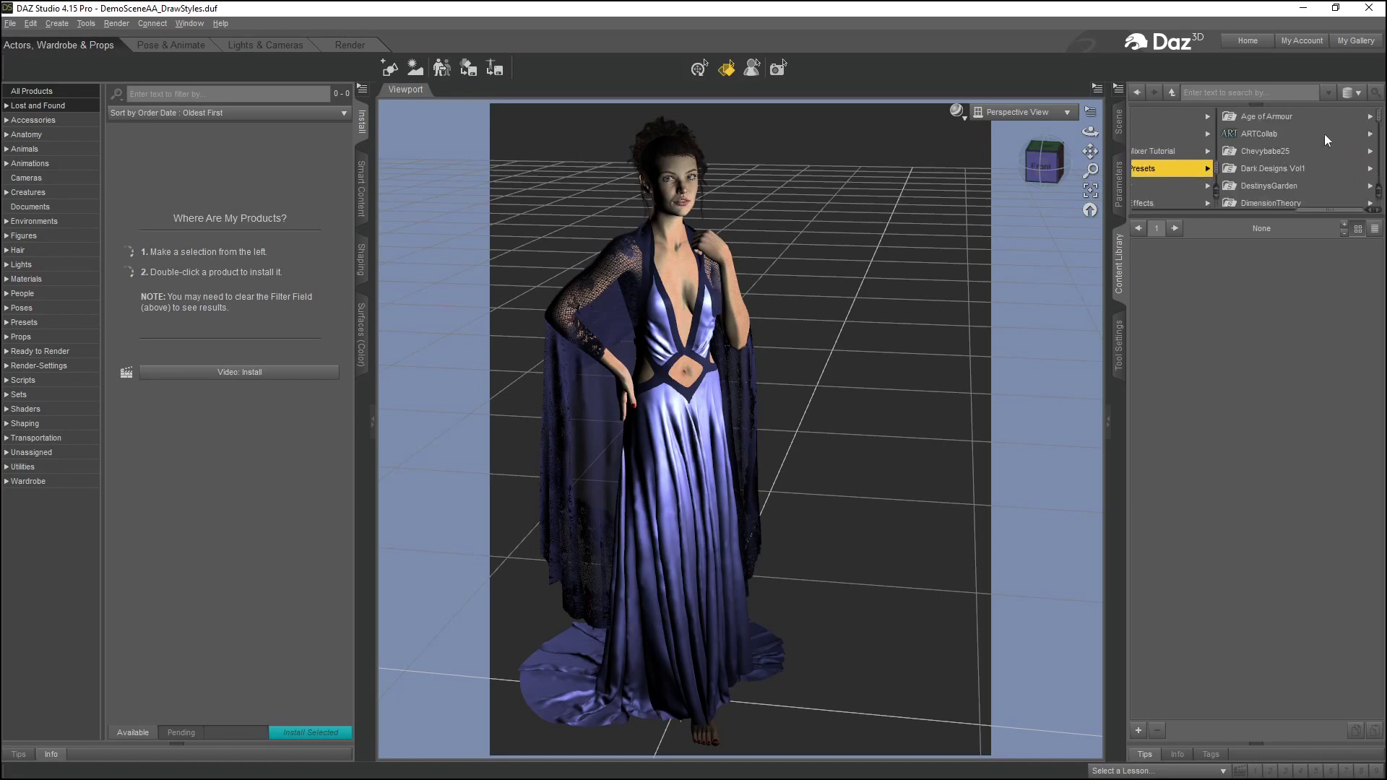
pyautogui.click(1370, 134)
pyautogui.click(1278, 136)
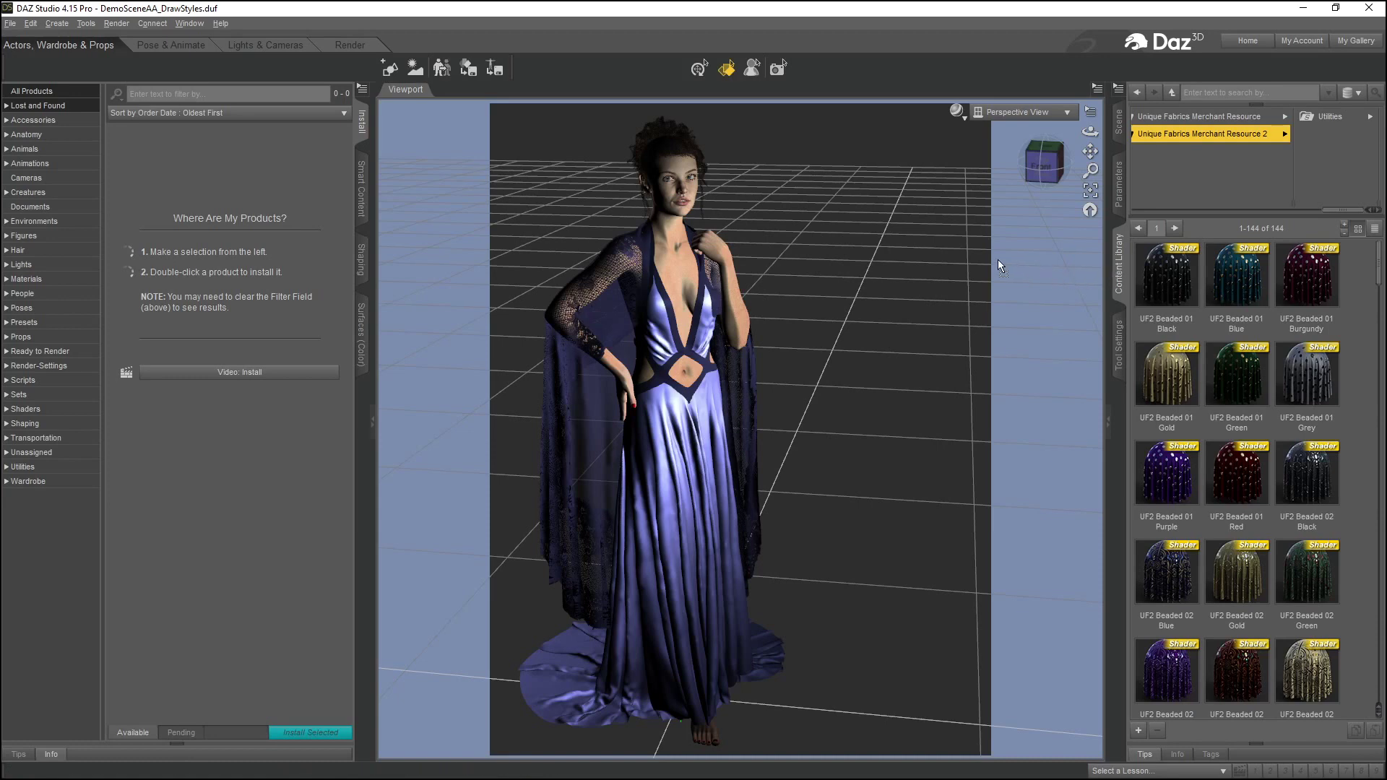
# Undock the Content Library pane as a floating window, enlarge it to show more shaders, and reposition it over the viewport
pyautogui.moveTo(908, 251); pyautogui.dragTo(907, 251)
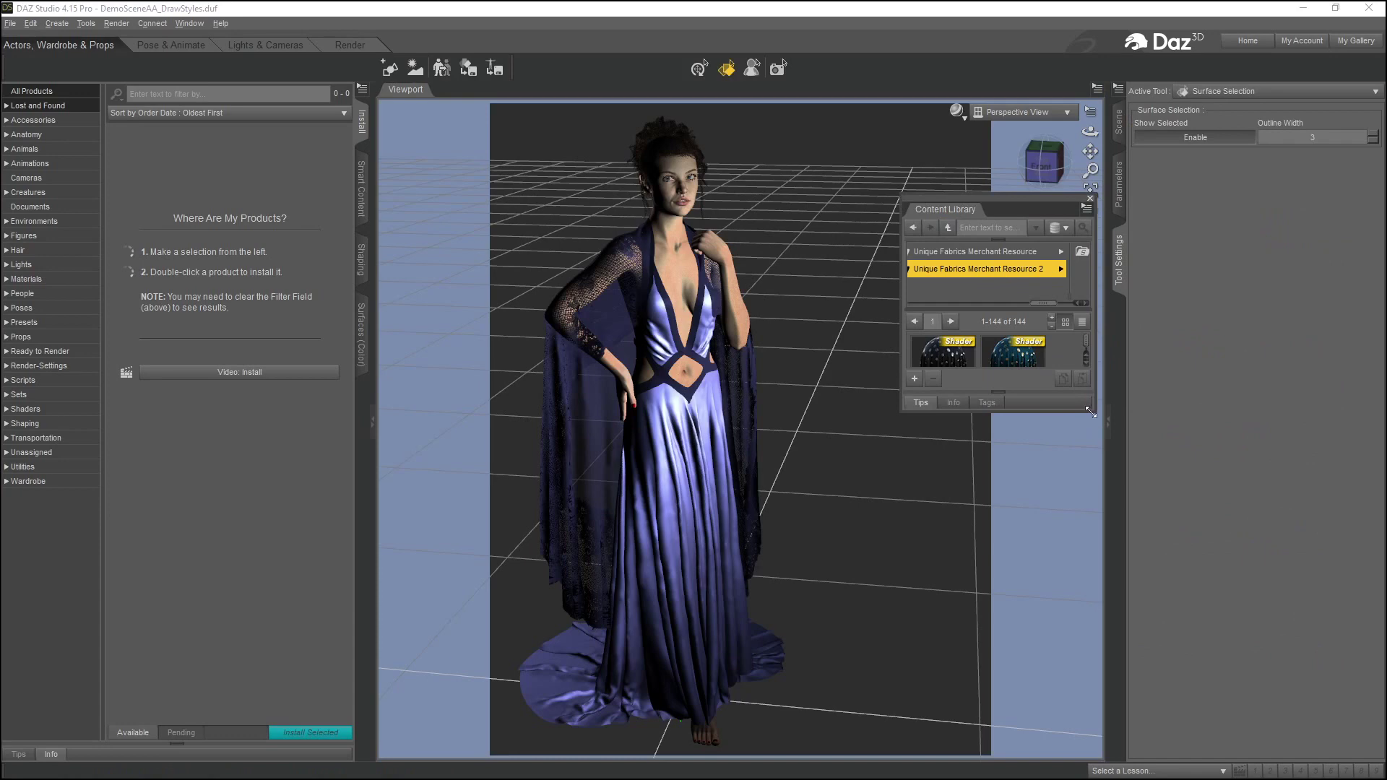
pyautogui.moveTo(1091, 410); pyautogui.dragTo(1260, 672)
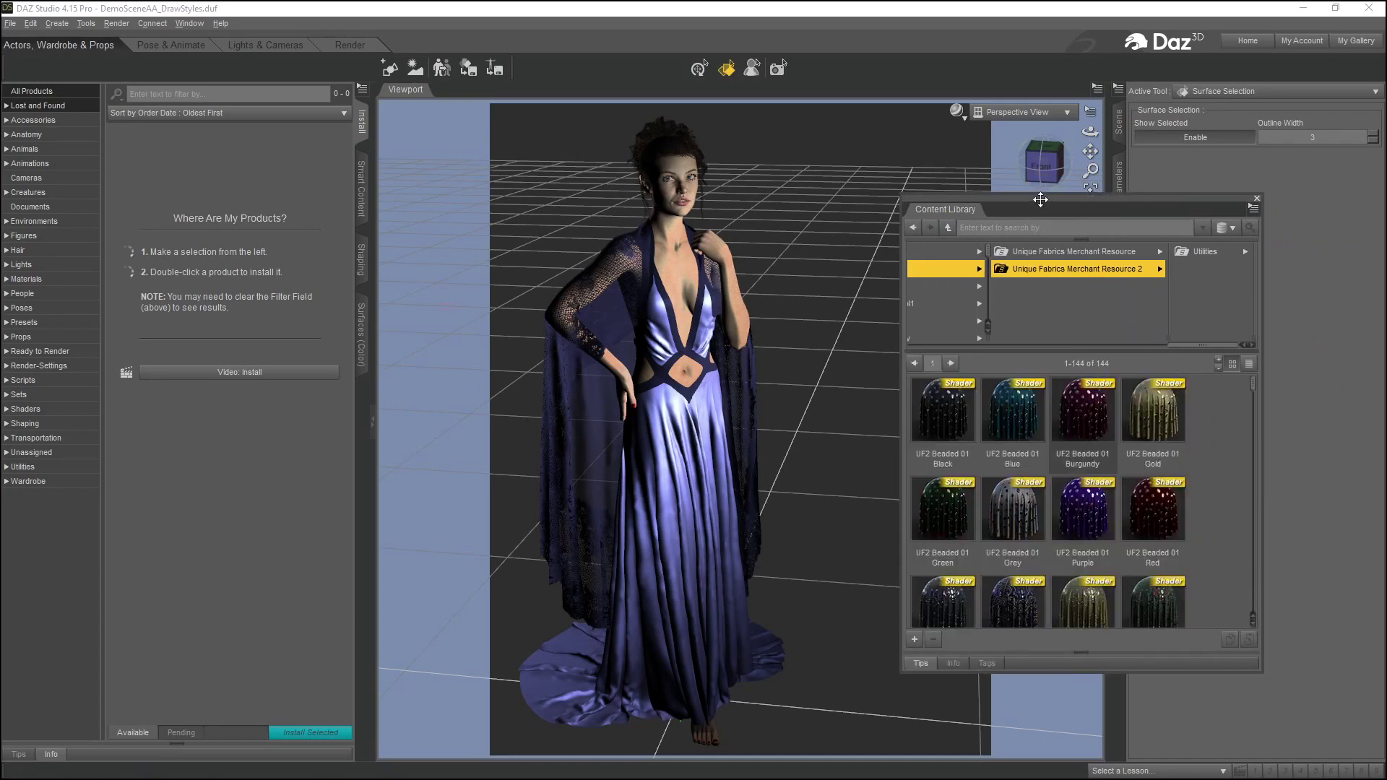
pyautogui.moveTo(1040, 199); pyautogui.dragTo(1008, 166)
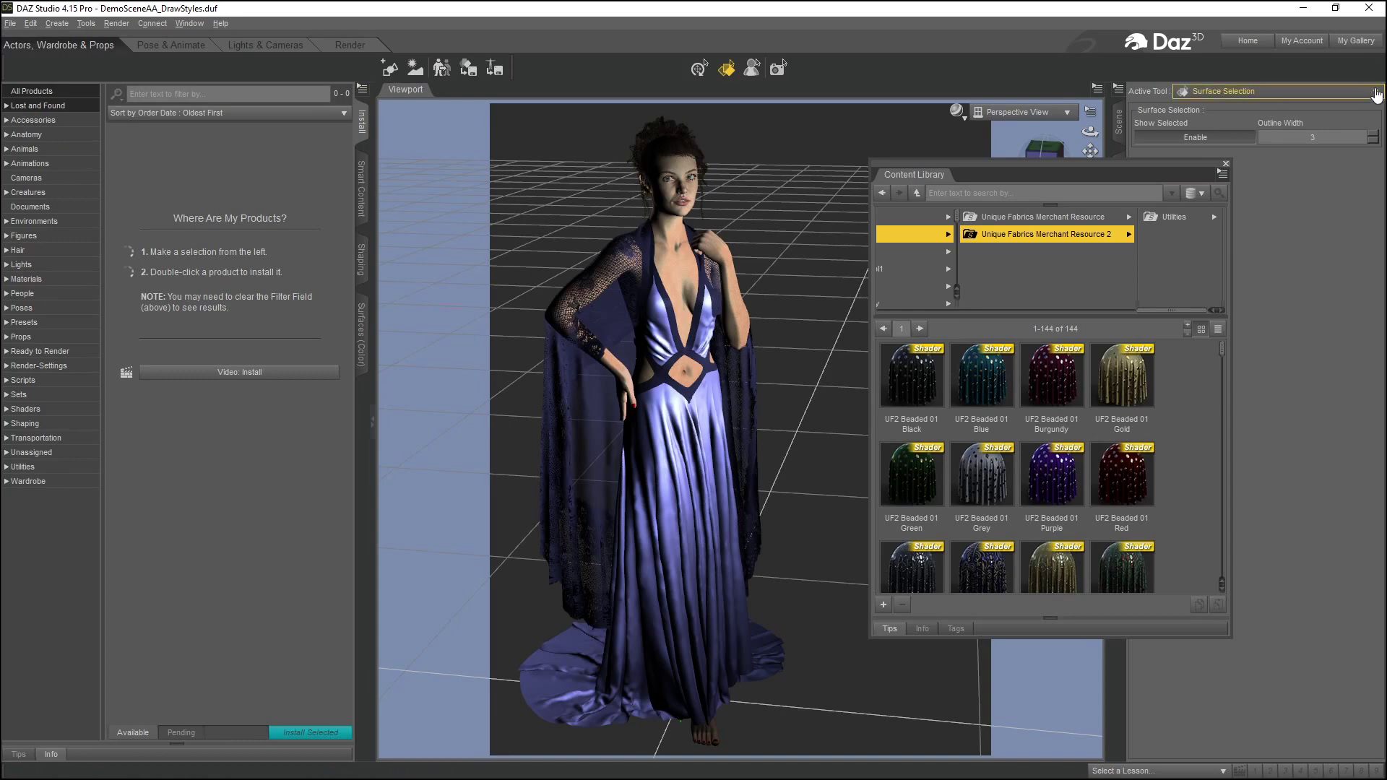
pyautogui.moveTo(1025, 164); pyautogui.dragTo(1019, 162)
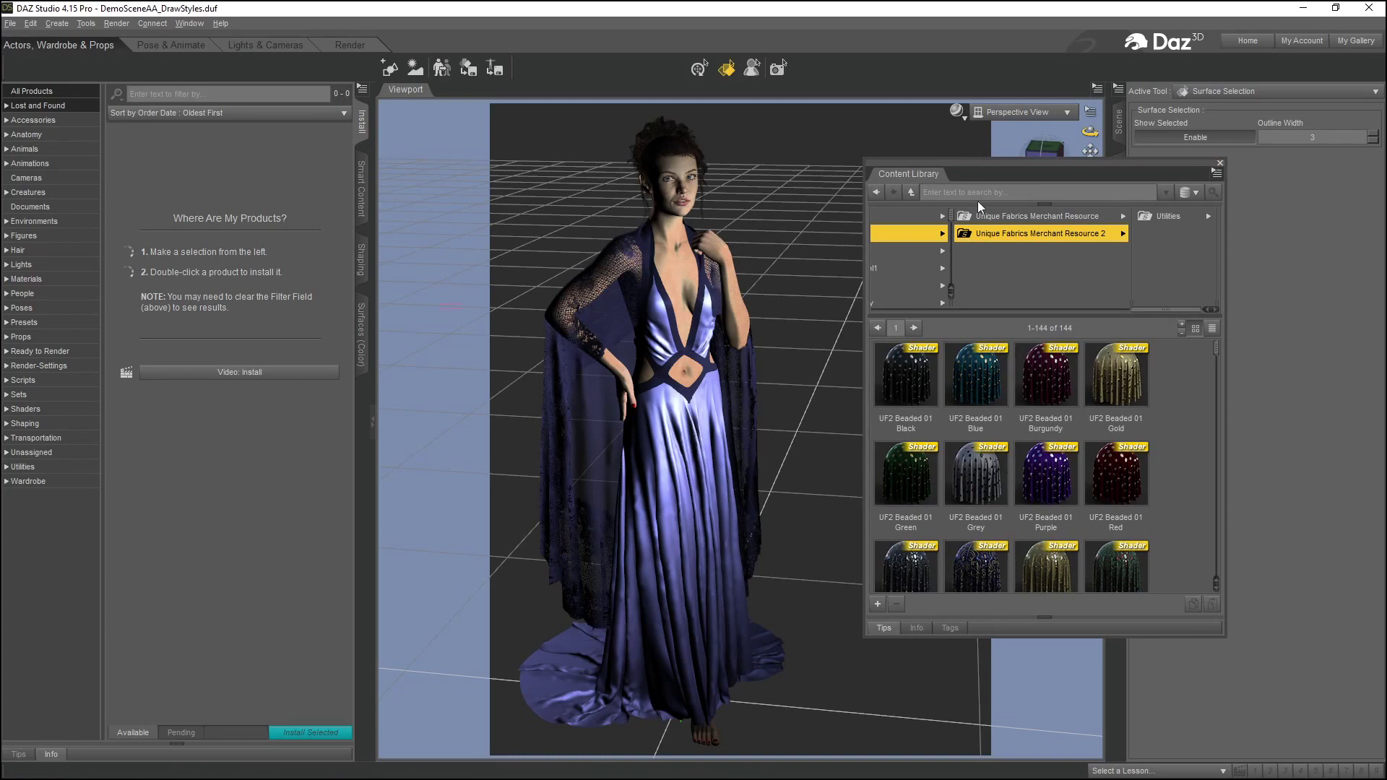
# Dock the floating Content Library above the Install pane group and increase its height
pyautogui.click(980, 162)
pyautogui.moveTo(980, 163); pyautogui.dragTo(188, 92)
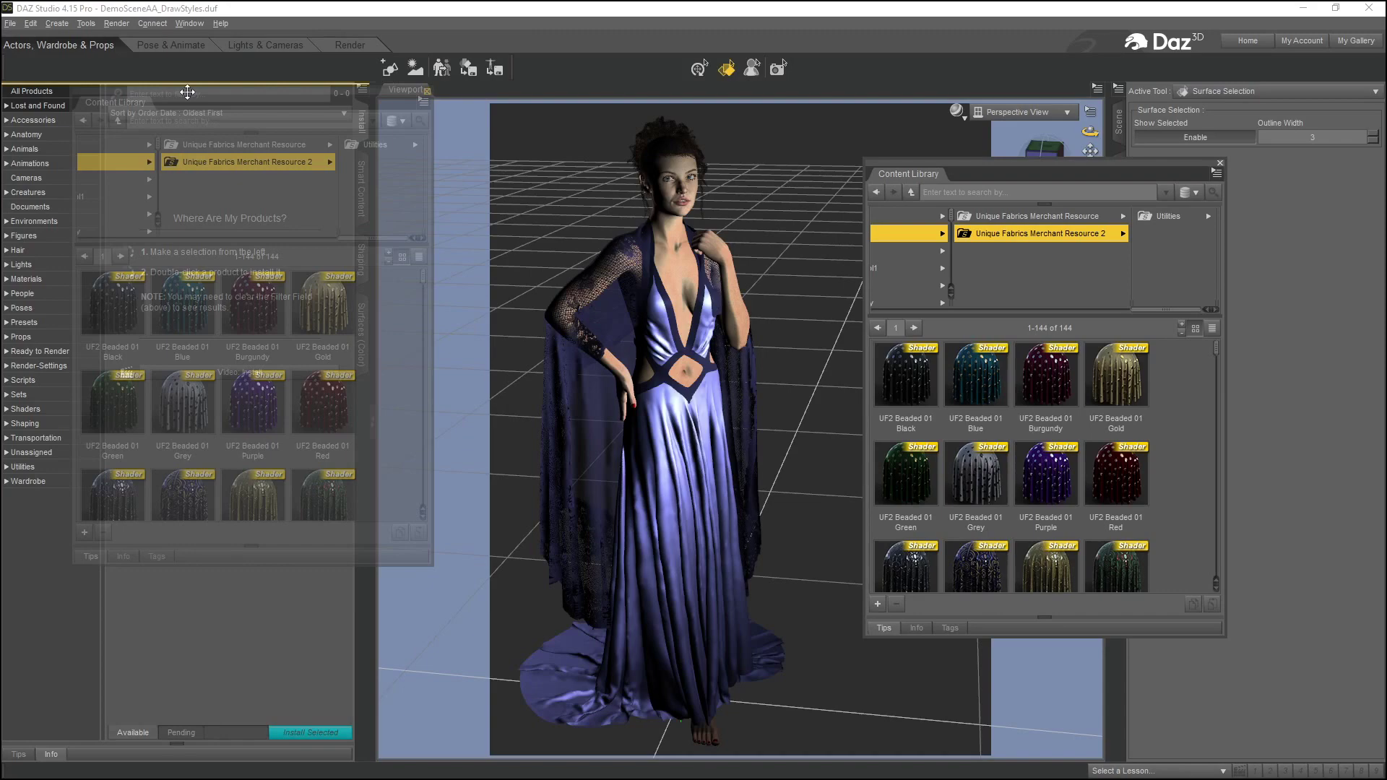
pyautogui.moveTo(188, 92); pyautogui.dragTo(148, 91)
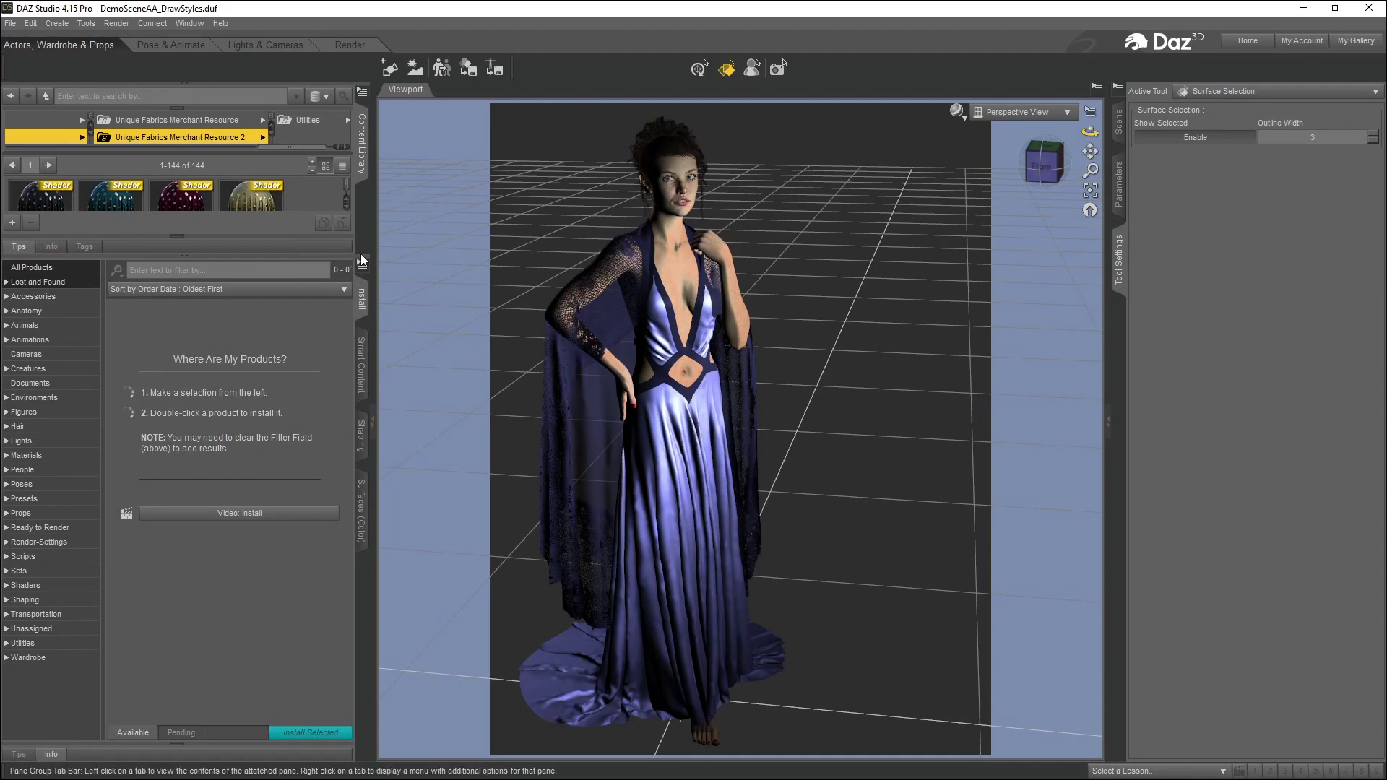
pyautogui.moveTo(340, 254); pyautogui.dragTo(339, 409)
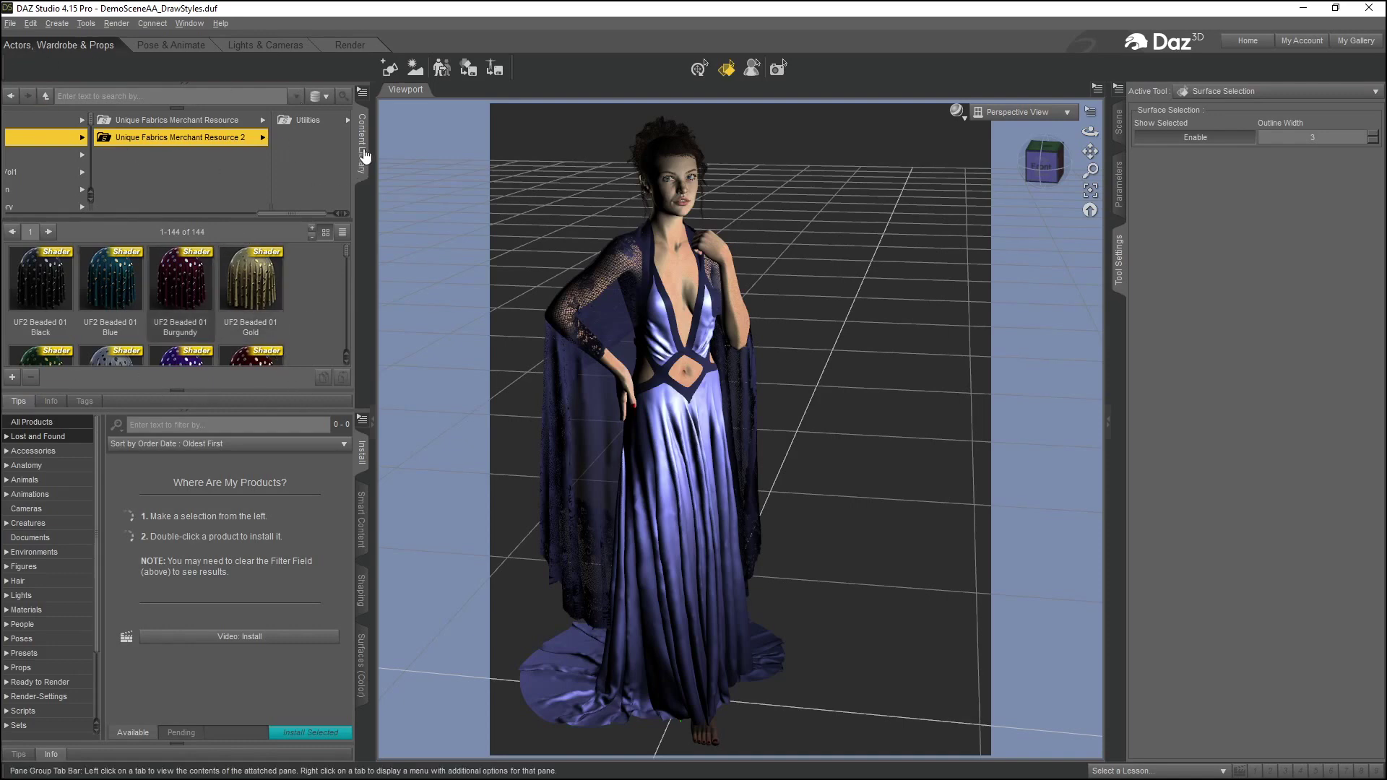
# Undock the Content Library, reorder it as a tab within the Install and Shaping group, and return it between Parameters and Tool Settings
pyautogui.moveTo(361, 154); pyautogui.dragTo(879, 195)
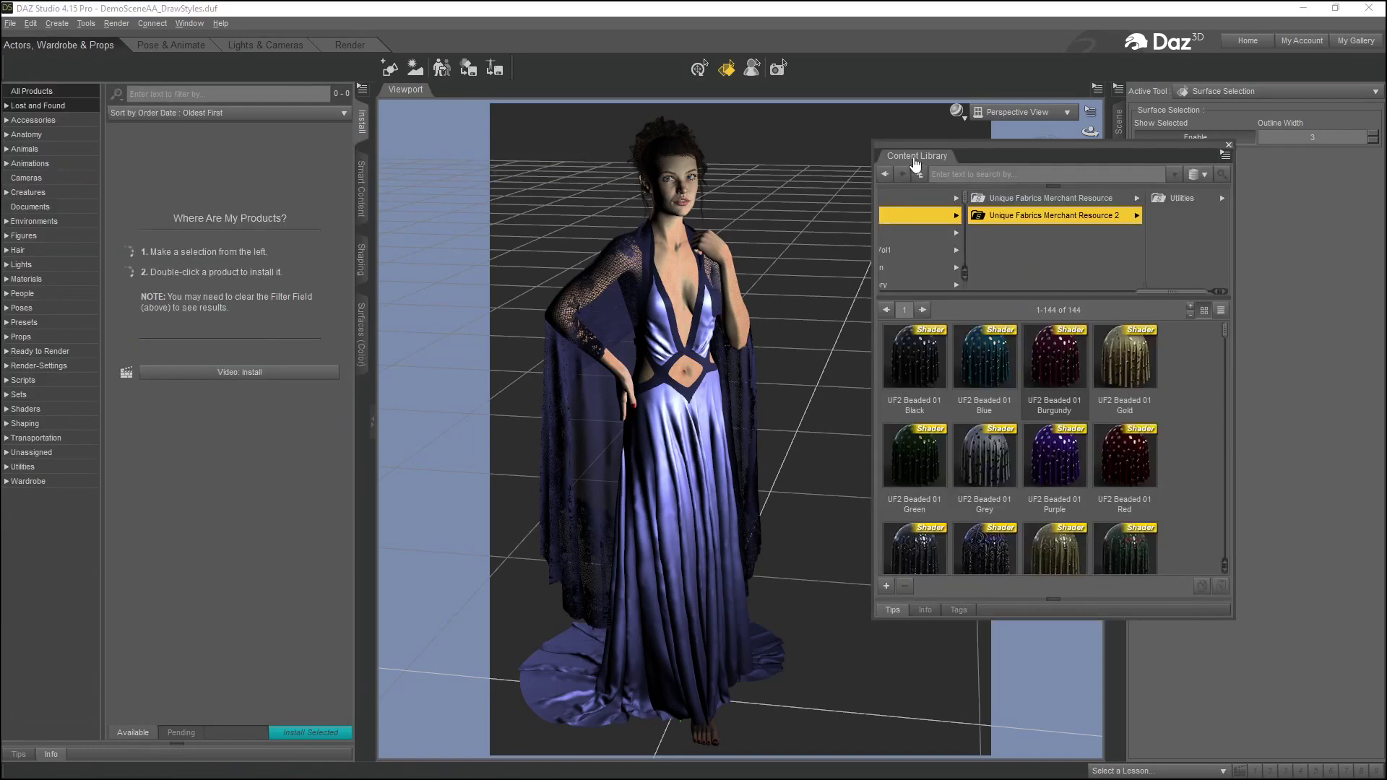
pyautogui.click(361, 165)
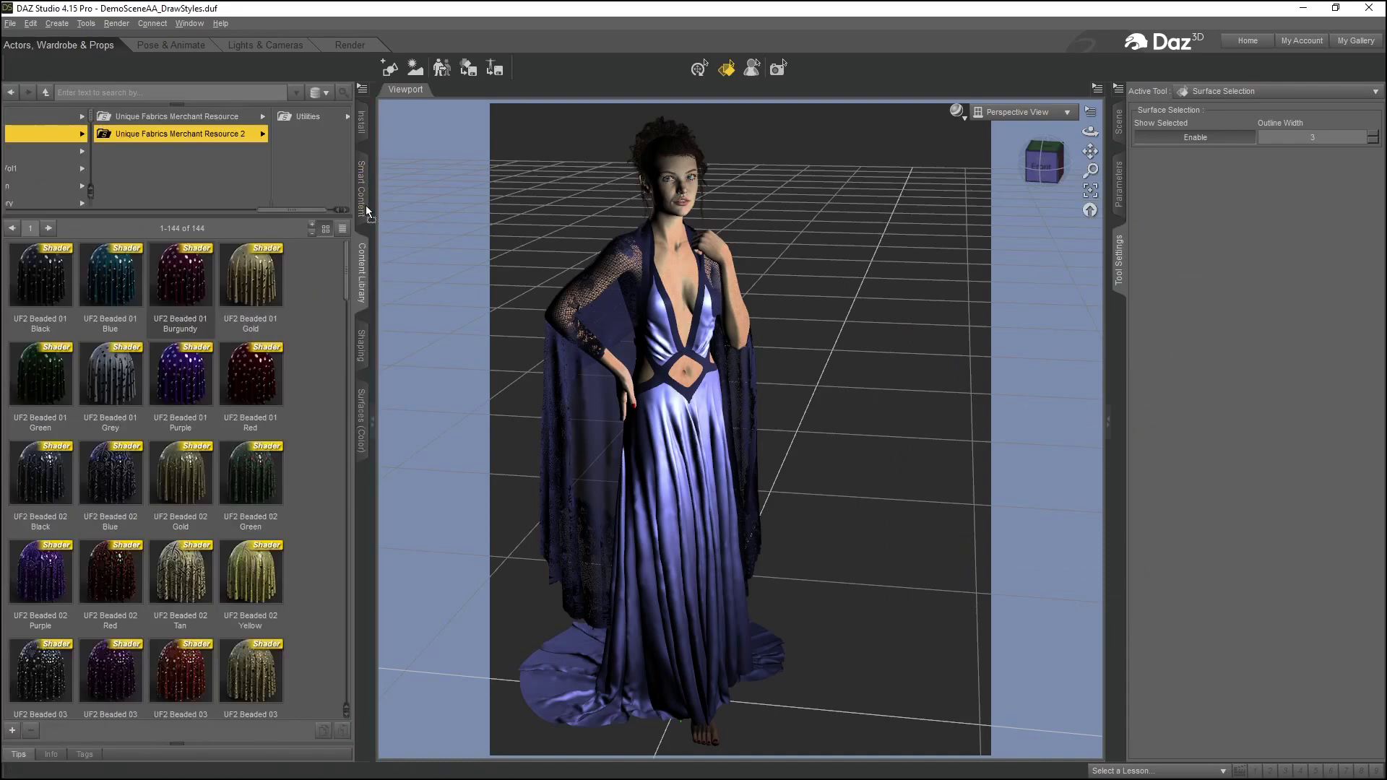
pyautogui.moveTo(362, 149); pyautogui.dragTo(363, 275)
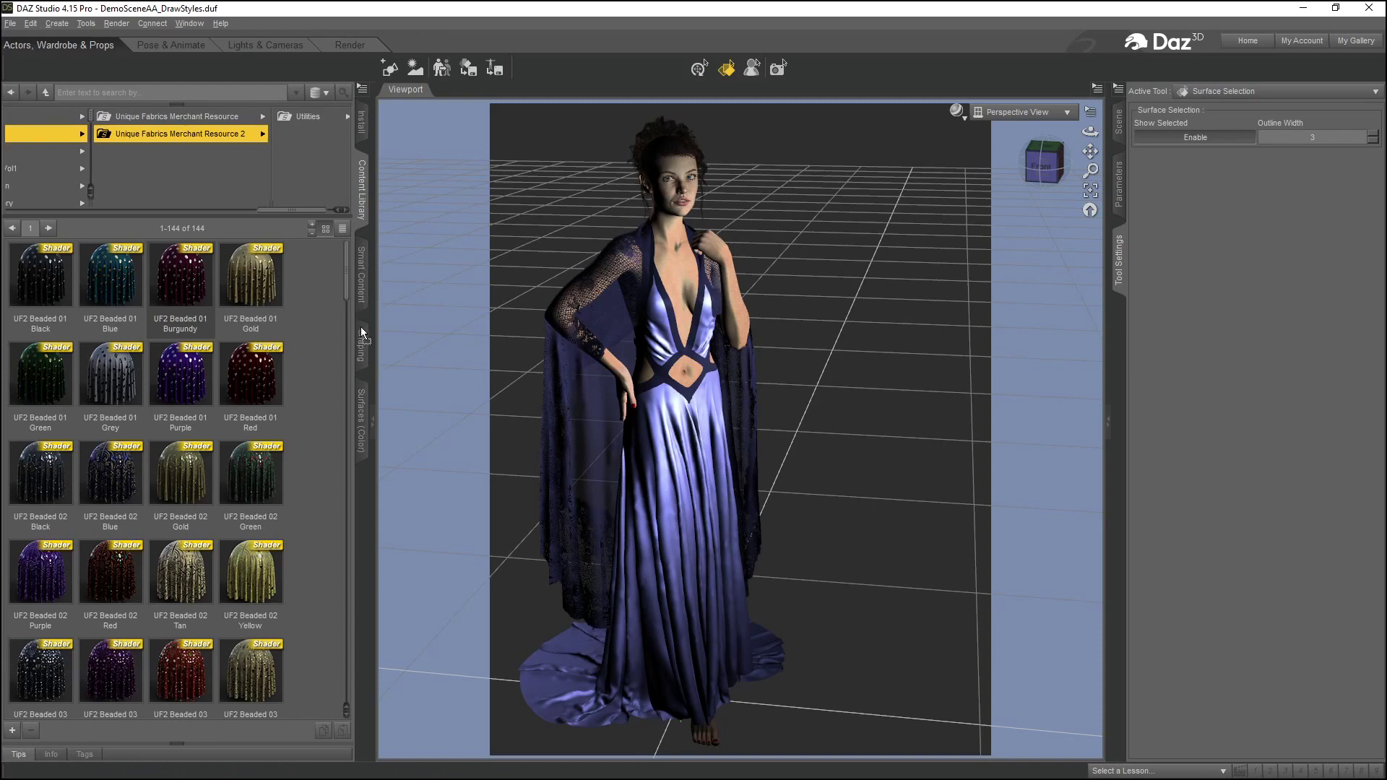
pyautogui.moveTo(361, 326); pyautogui.dragTo(363, 333)
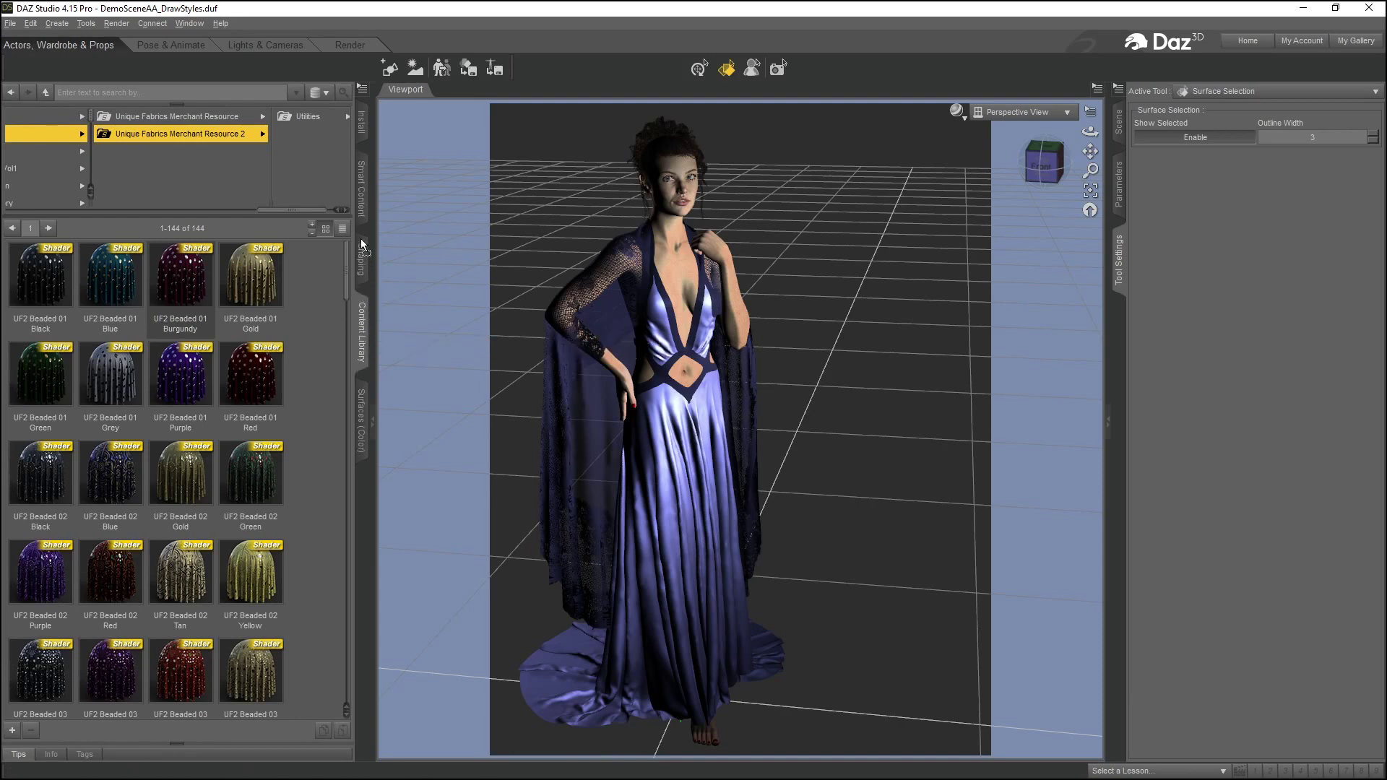
pyautogui.moveTo(360, 232); pyautogui.dragTo(364, 272)
pyautogui.moveTo(360, 367); pyautogui.dragTo(359, 266)
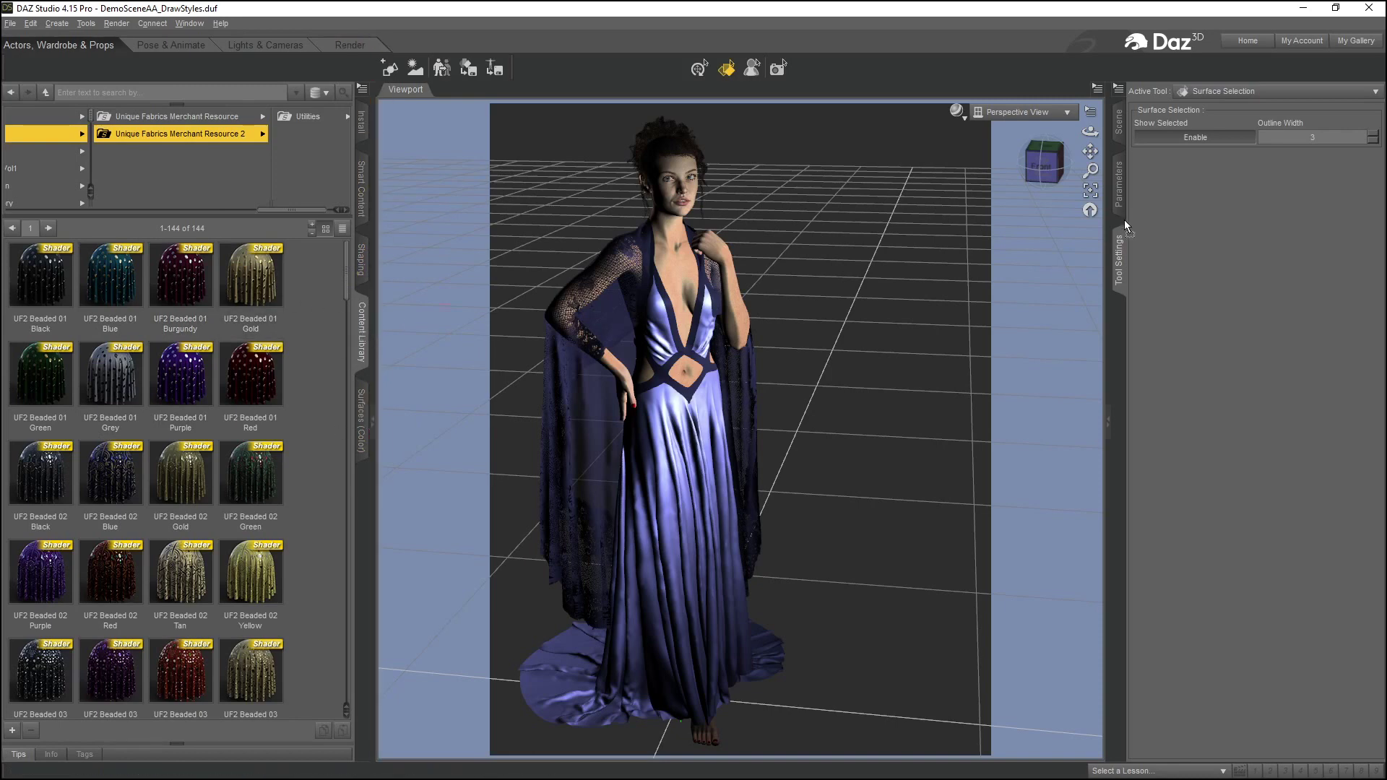
pyautogui.moveTo(1119, 220); pyautogui.dragTo(1120, 224)
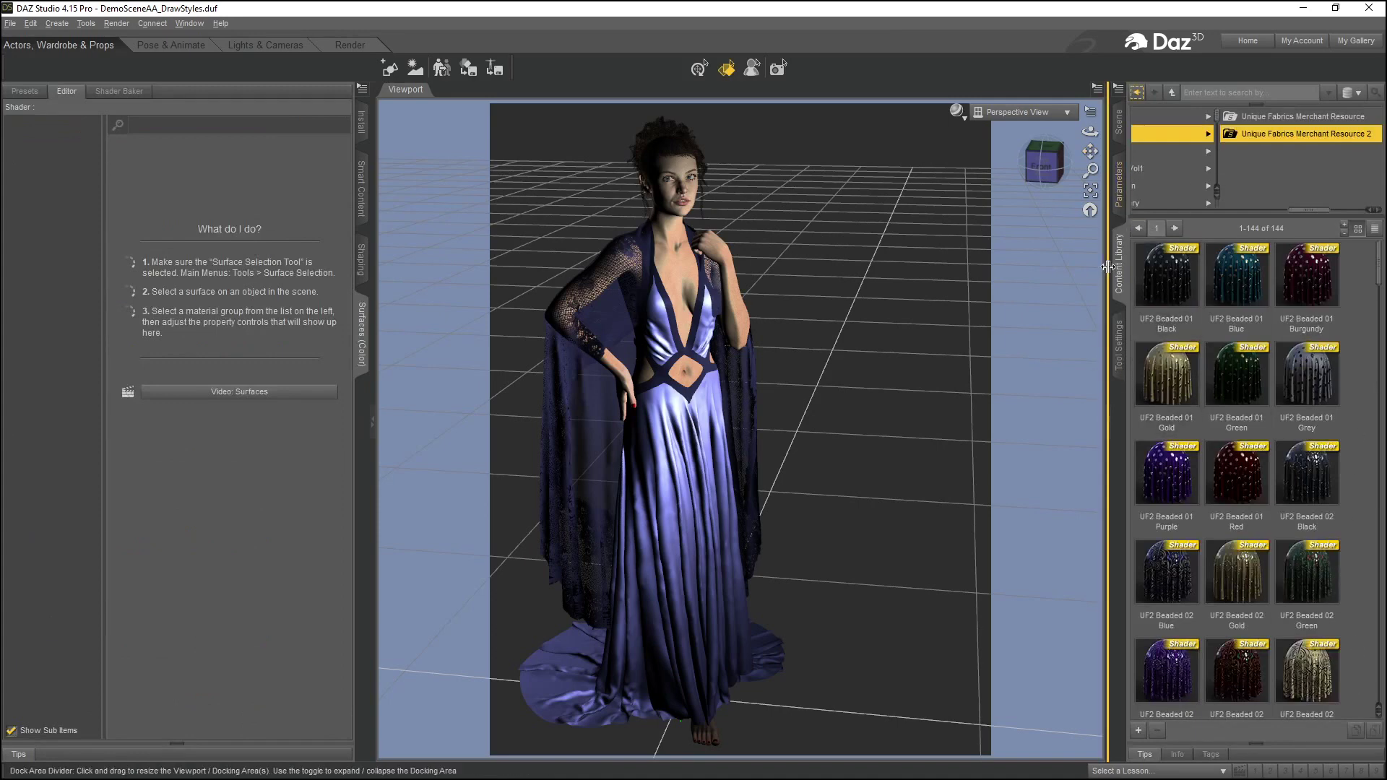
# Display the scene's node hierarchy, and collapse and re-expand the Surfaces (Color) pane
pyautogui.click(1118, 127)
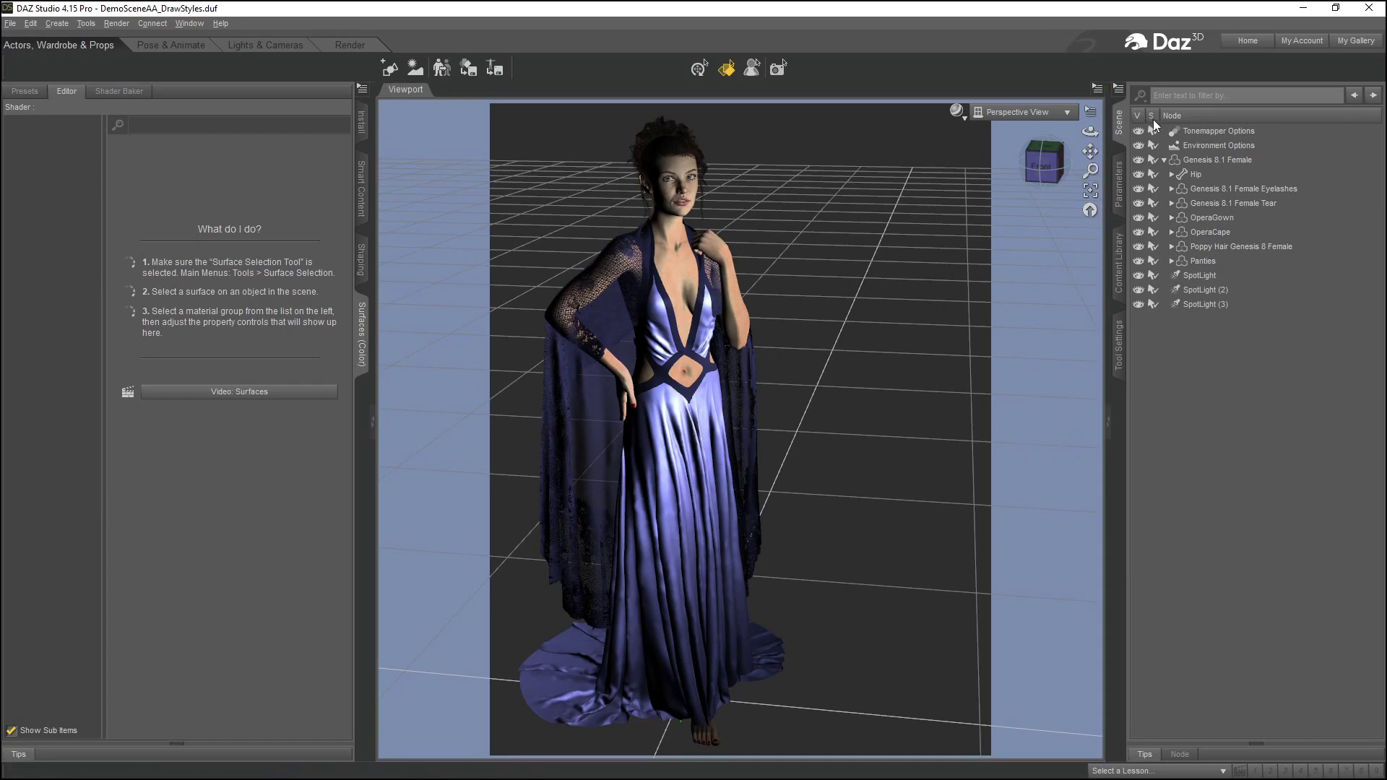
pyautogui.click(361, 322)
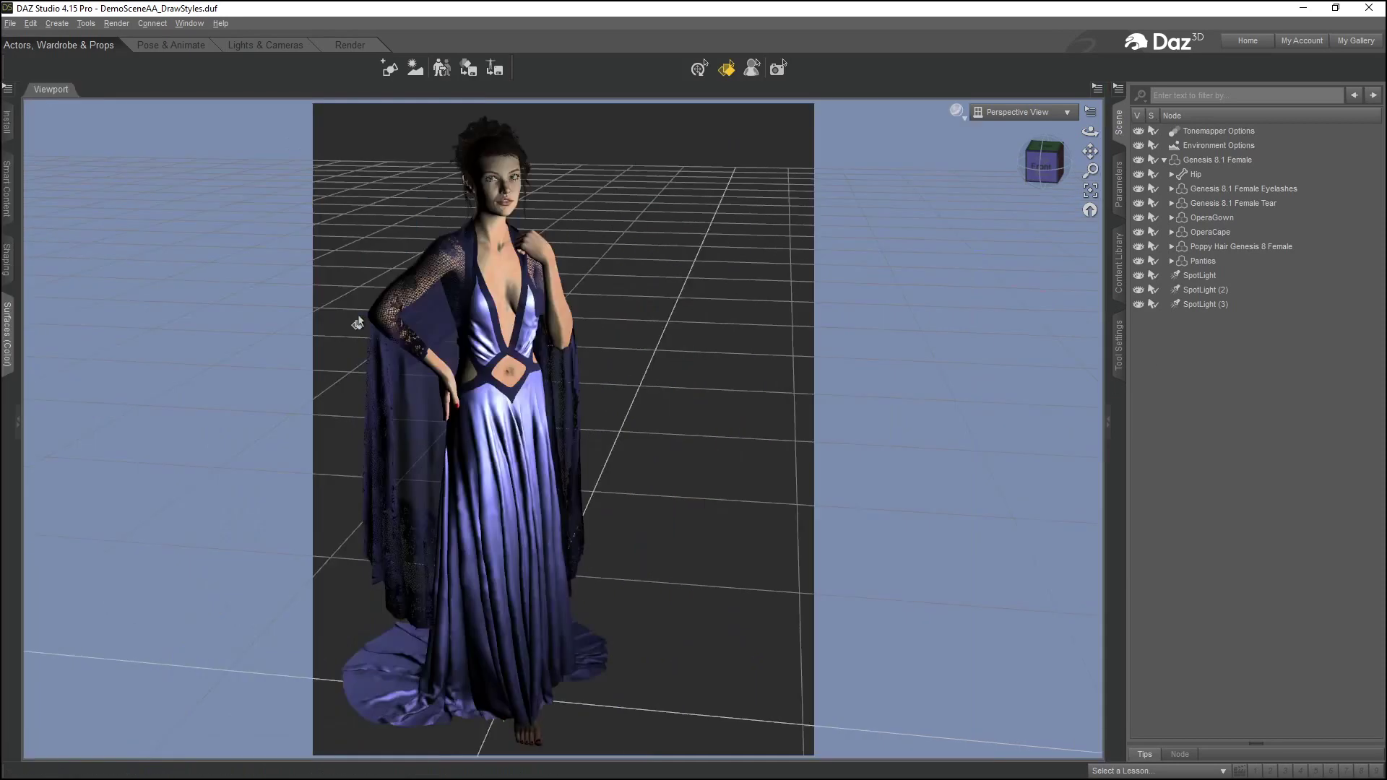
pyautogui.click(4, 323)
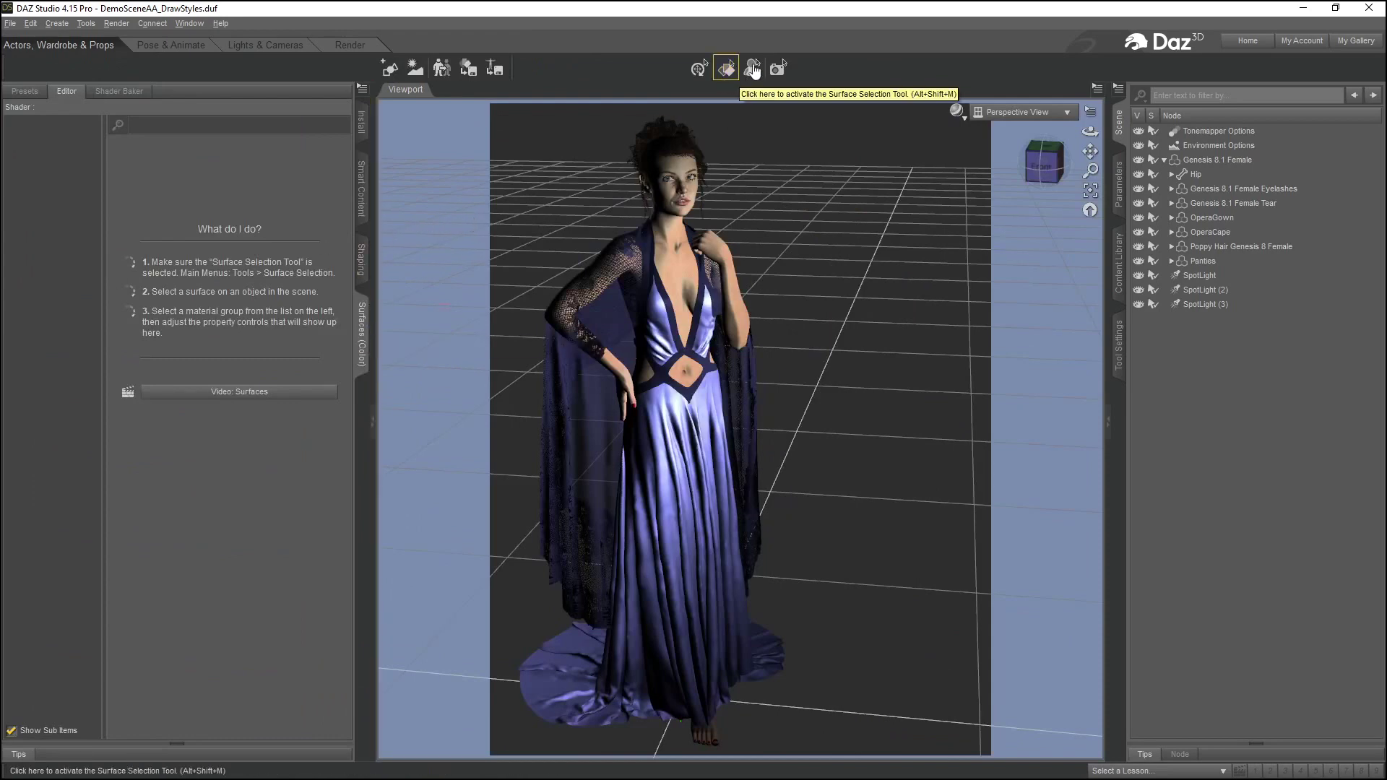
# View the Surface Selection tool's settings, and visit the Lights & Cameras activity before returning to Actors, Wardrobe & Props
pyautogui.click(726, 71)
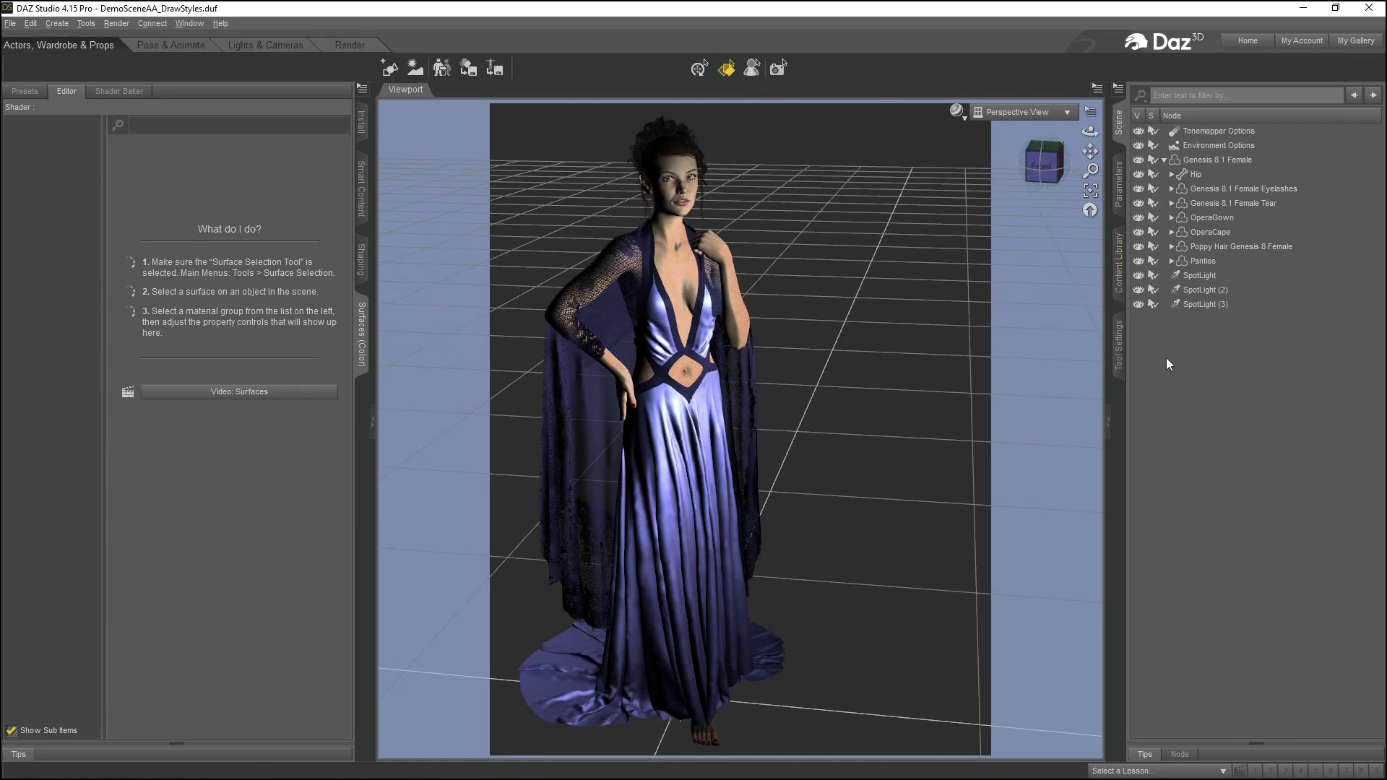
pyautogui.click(1119, 359)
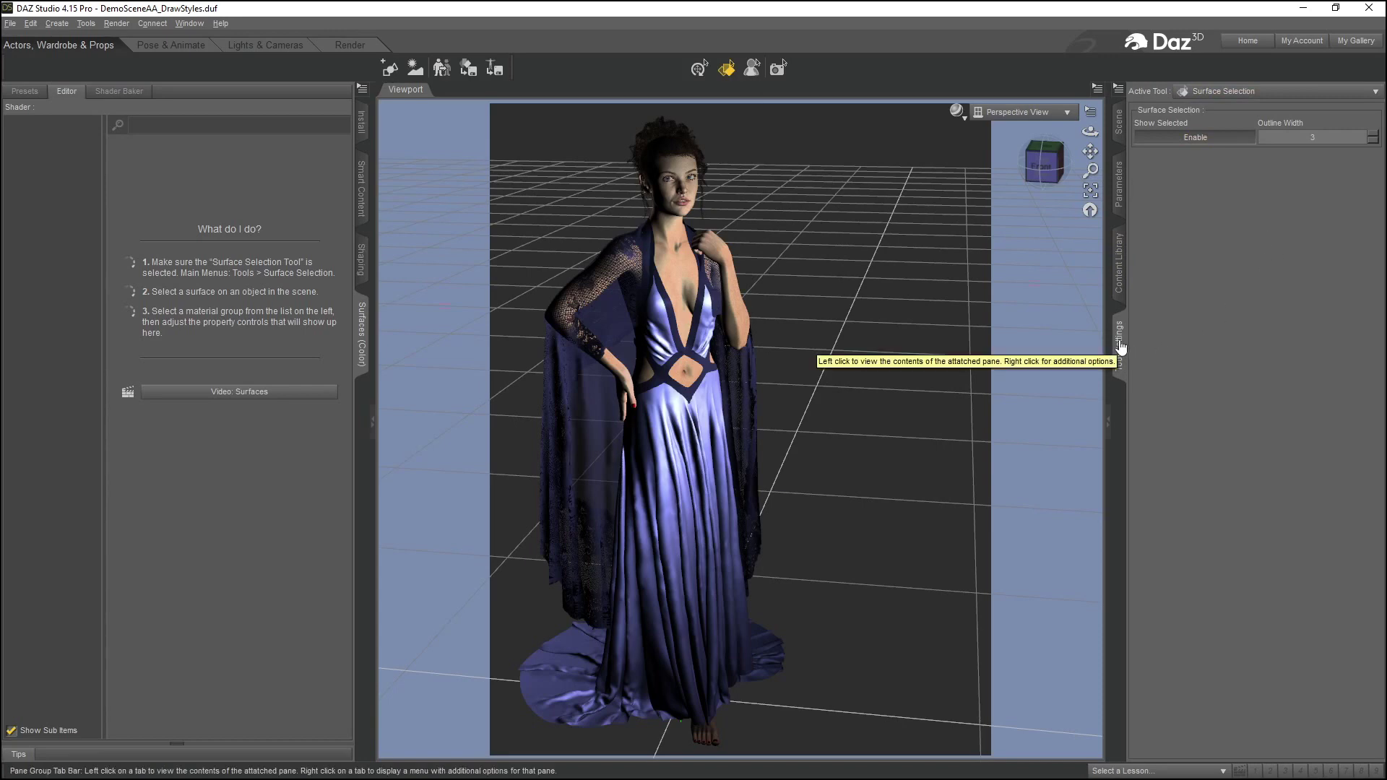
pyautogui.click(264, 48)
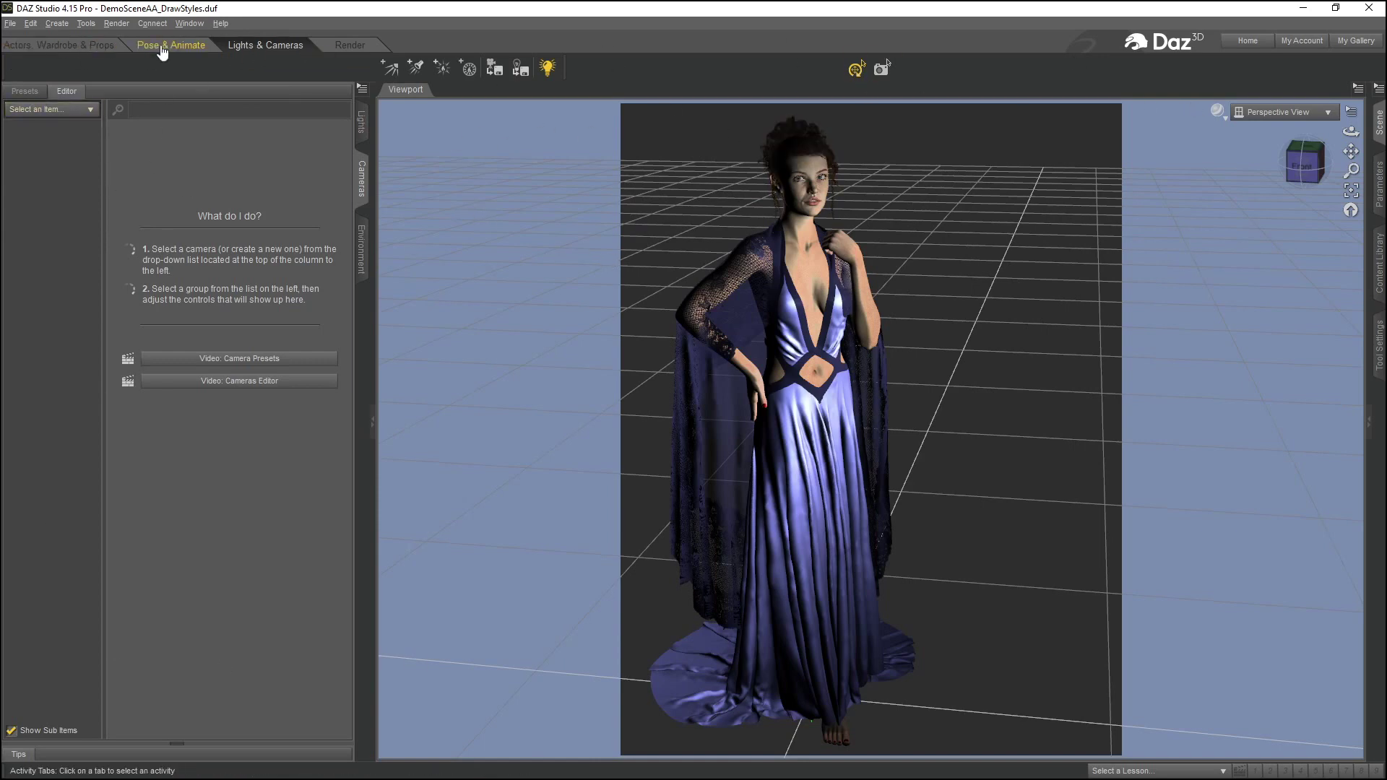
pyautogui.click(50, 51)
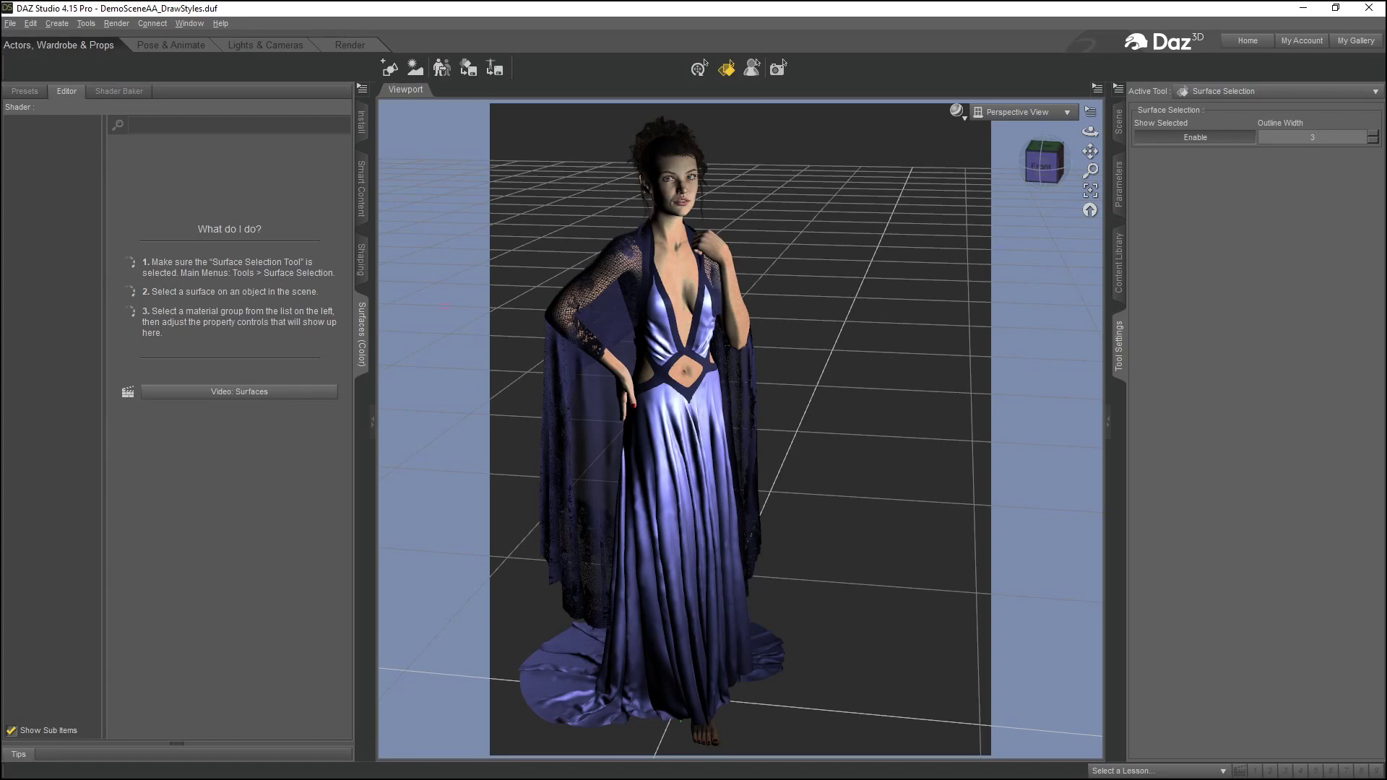
# Switch the workspace layout to Self Serve
pyautogui.click(186, 24)
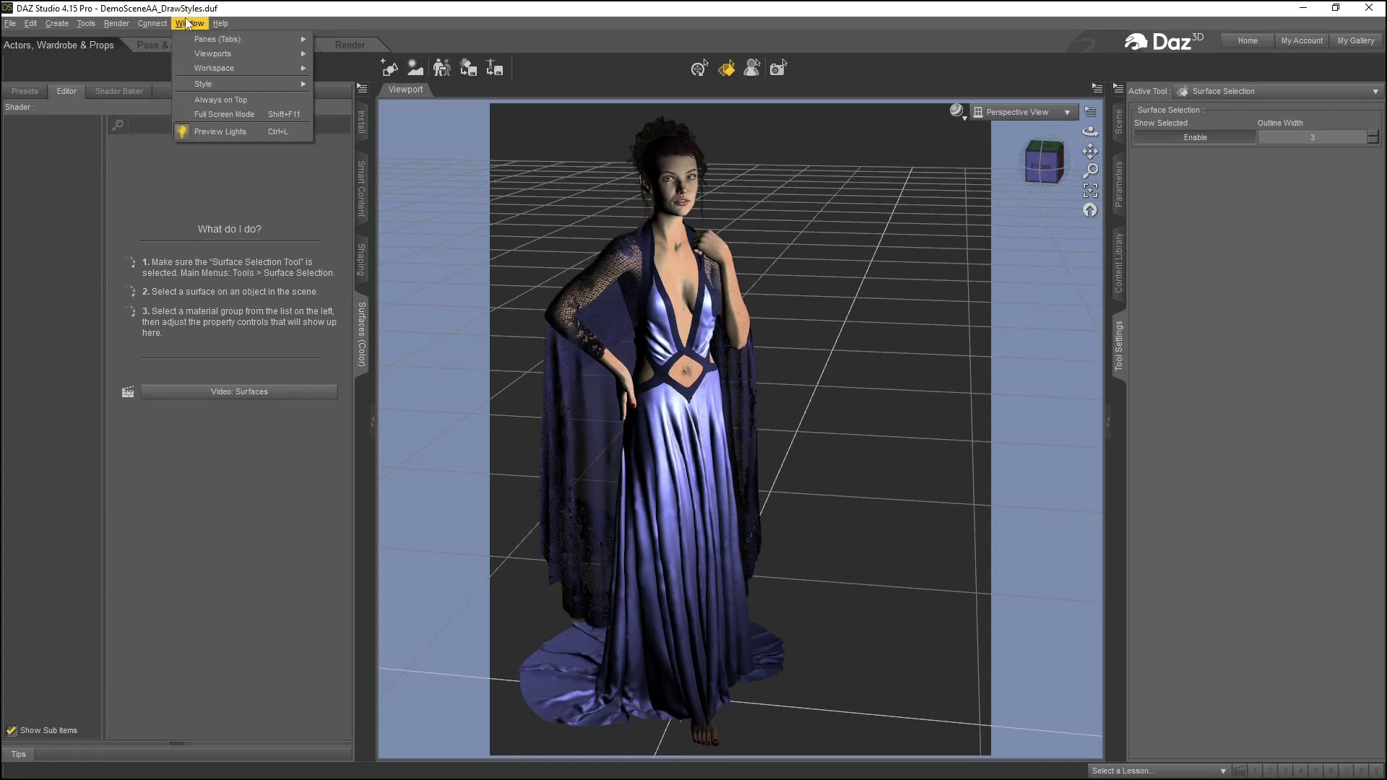
pyautogui.moveTo(218, 73)
pyautogui.click(347, 70)
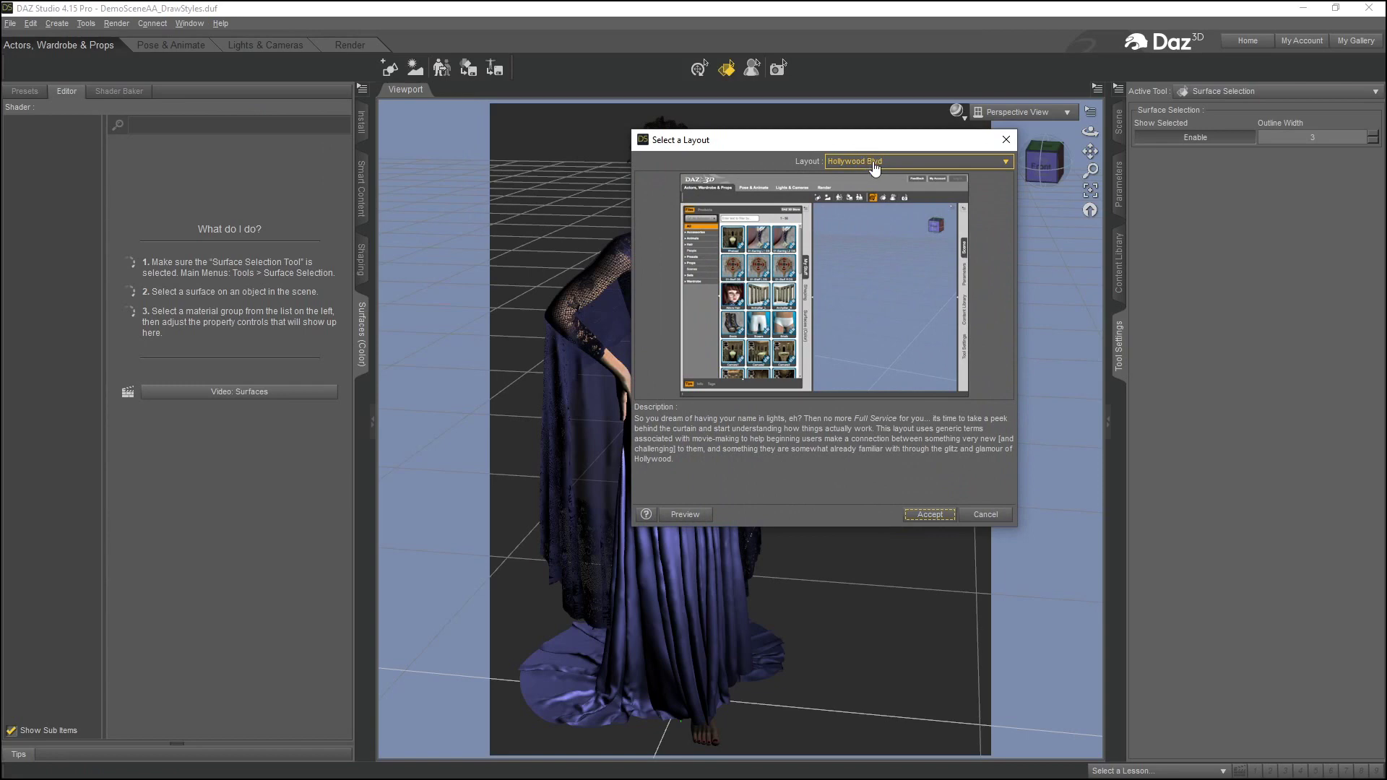
pyautogui.click(874, 165)
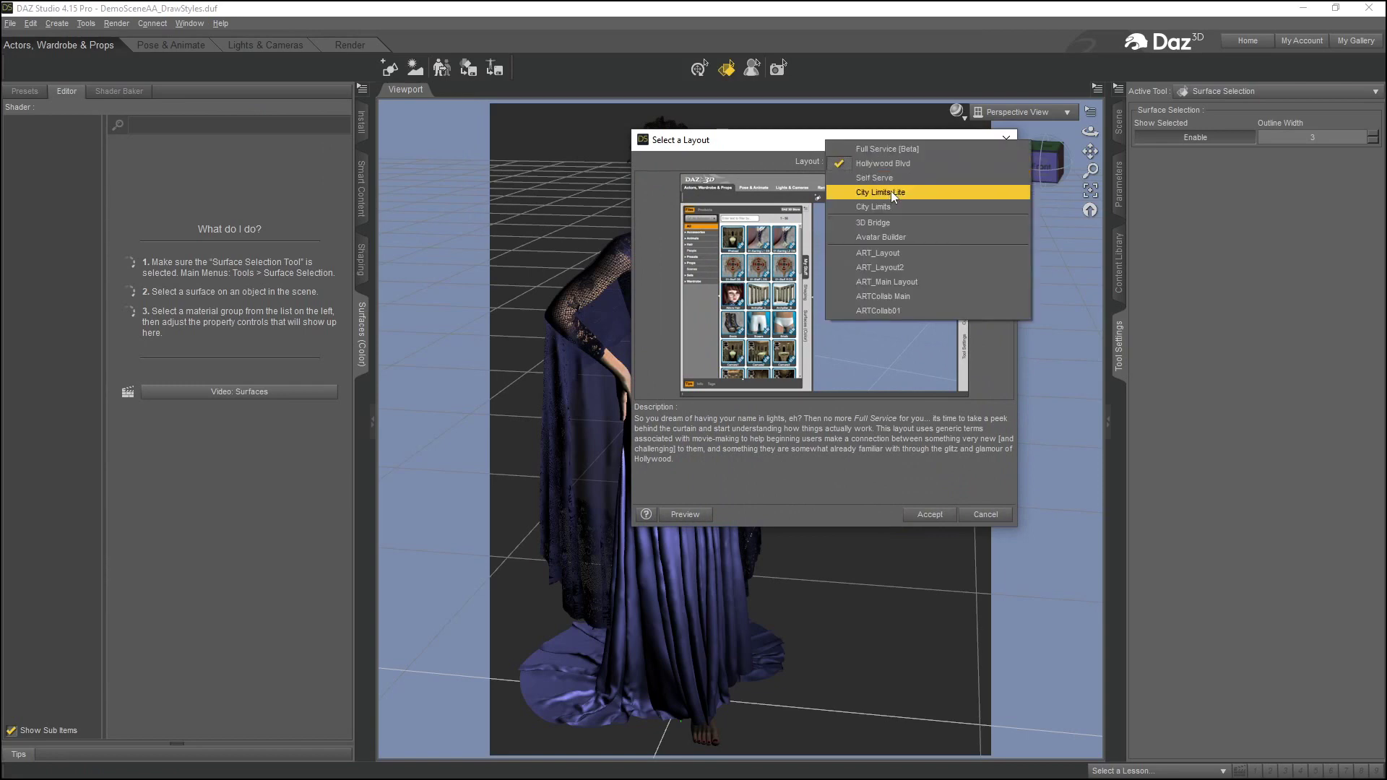
pyautogui.click(887, 180)
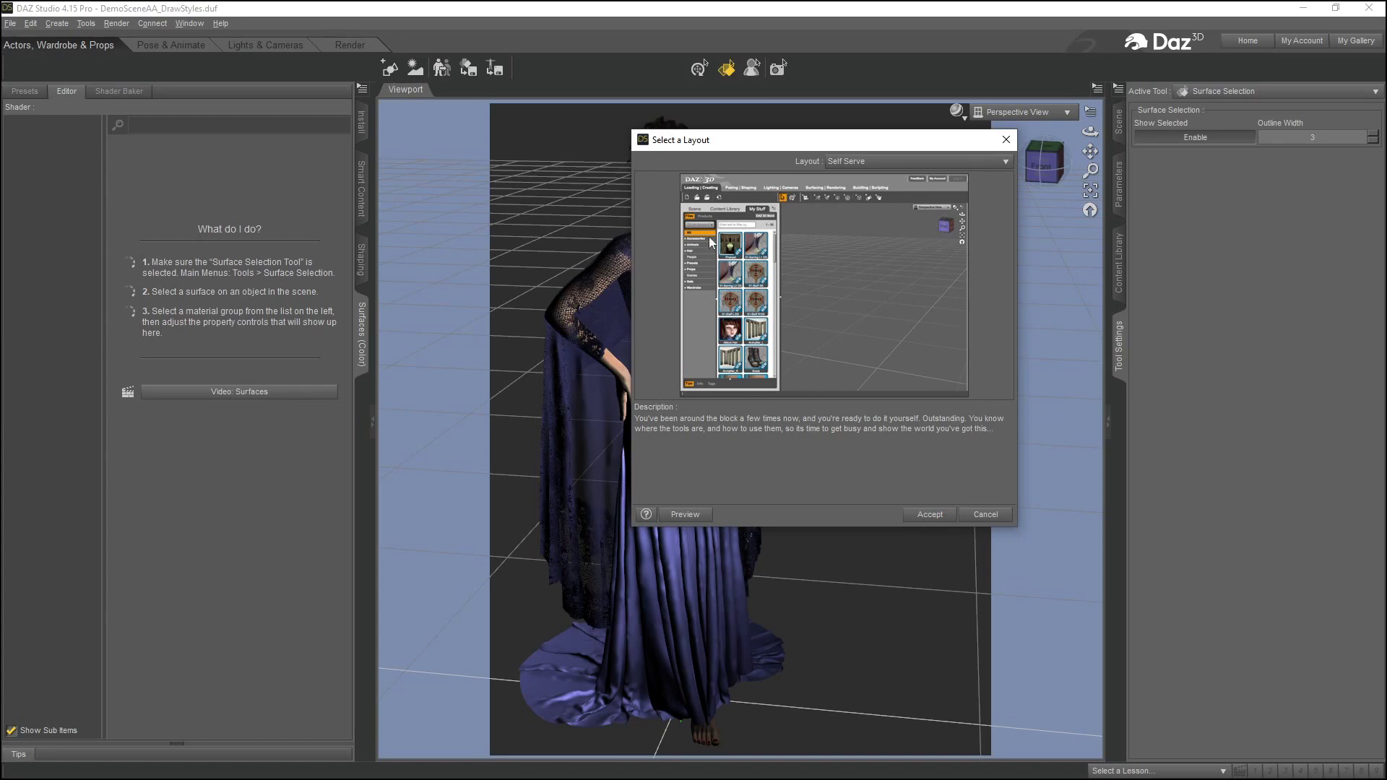
pyautogui.click(929, 514)
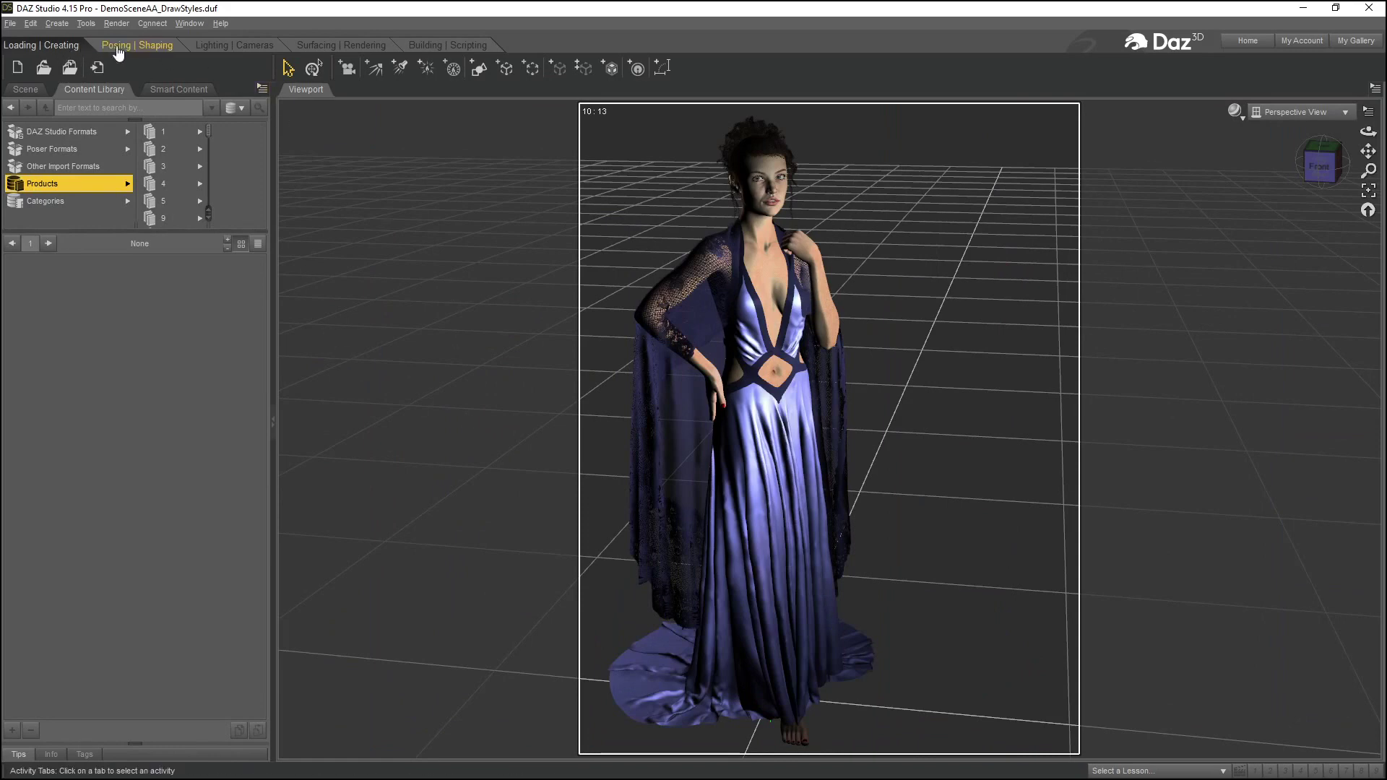
# In the Surfacing | Rendering activity, browse the Content Library through Shader Presets and ARTCollab to the Unique Fabrics Merchant Resource 2 shaders
pyautogui.click(346, 47)
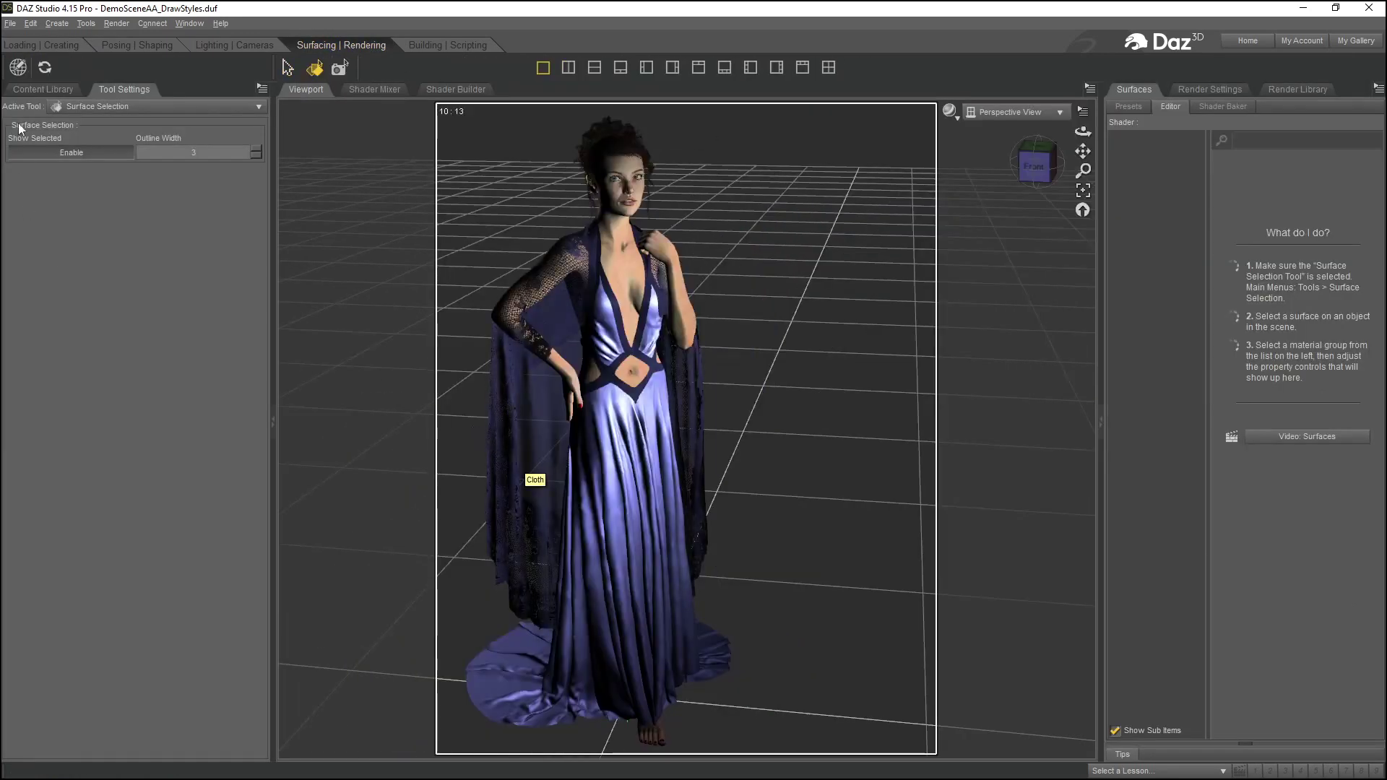
pyautogui.click(44, 89)
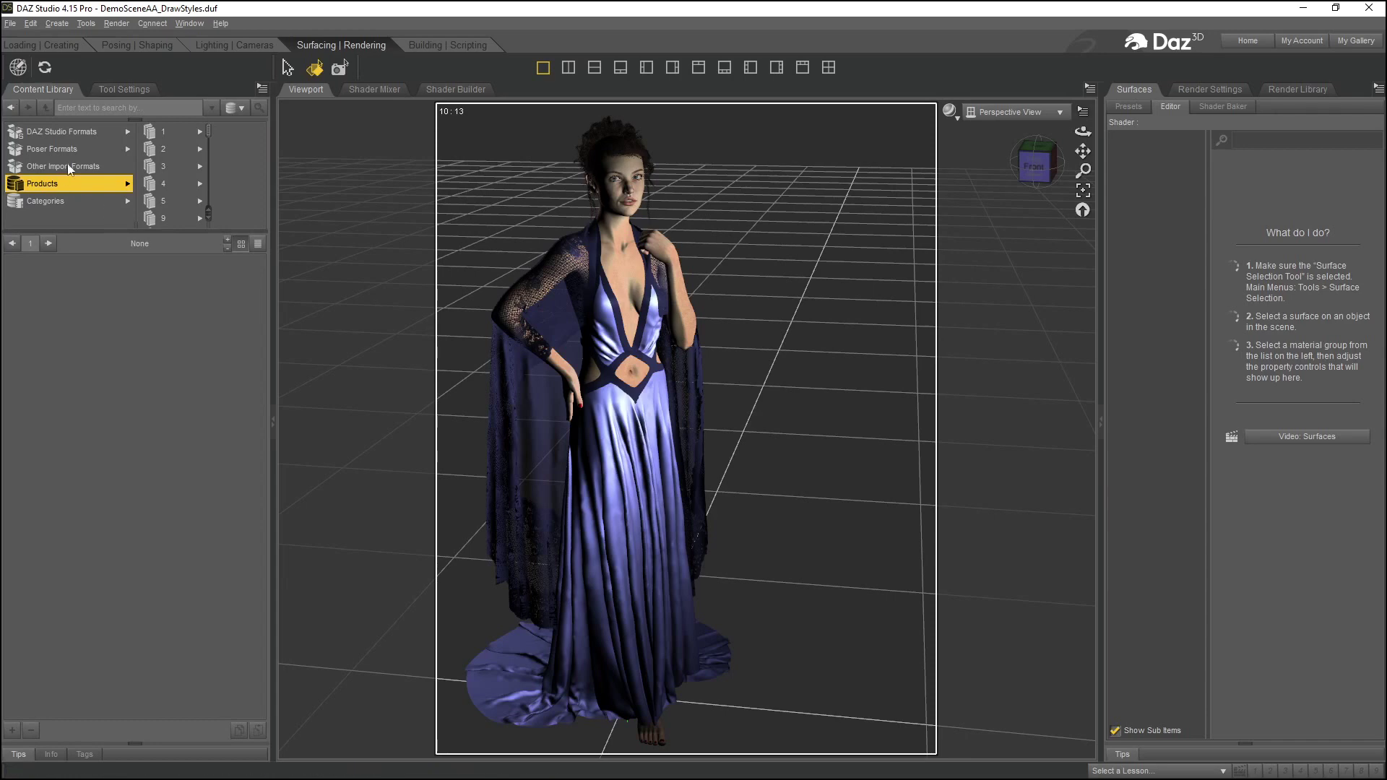
pyautogui.click(109, 132)
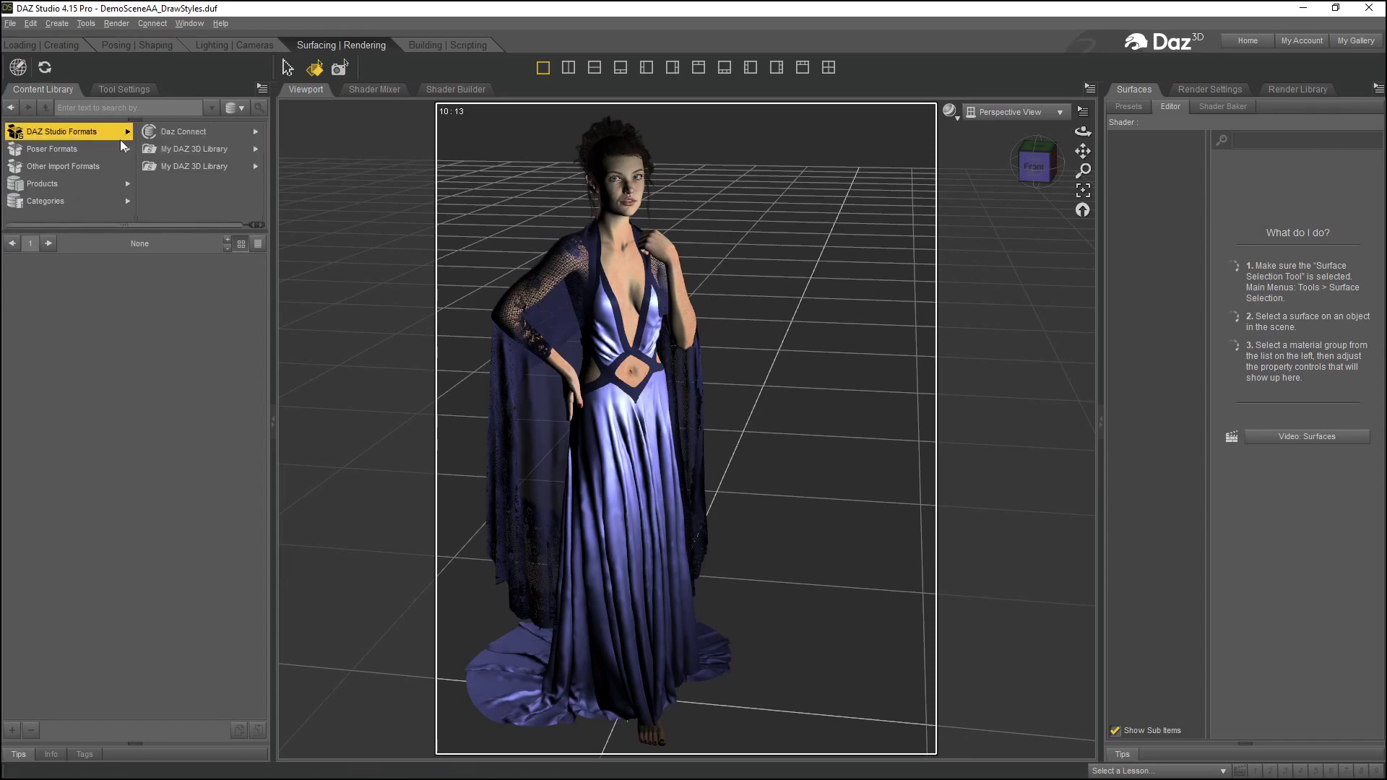
pyautogui.click(253, 168)
pyautogui.scroll(-5, 223, 190)
pyautogui.scroll(-3, 205, 200)
pyautogui.scroll(-3, 205, 199)
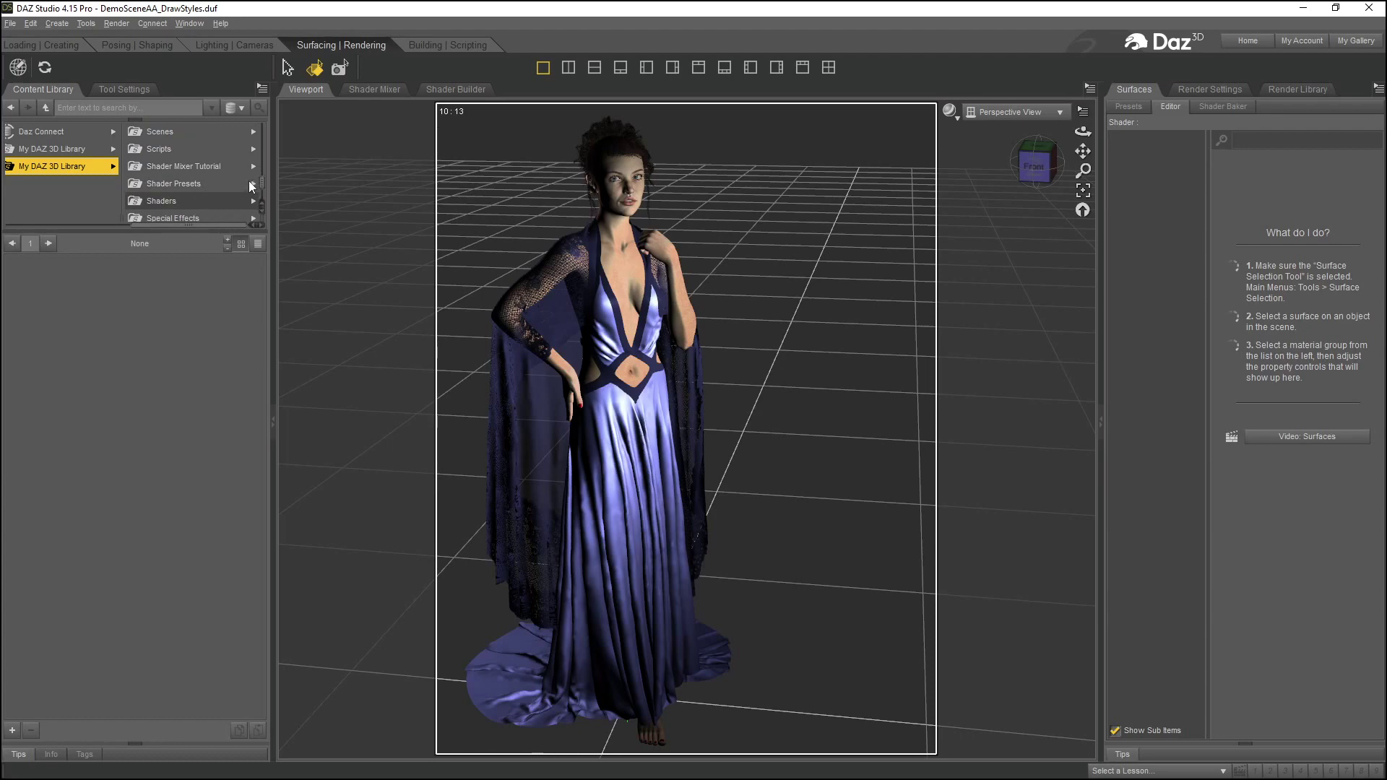
pyautogui.click(250, 183)
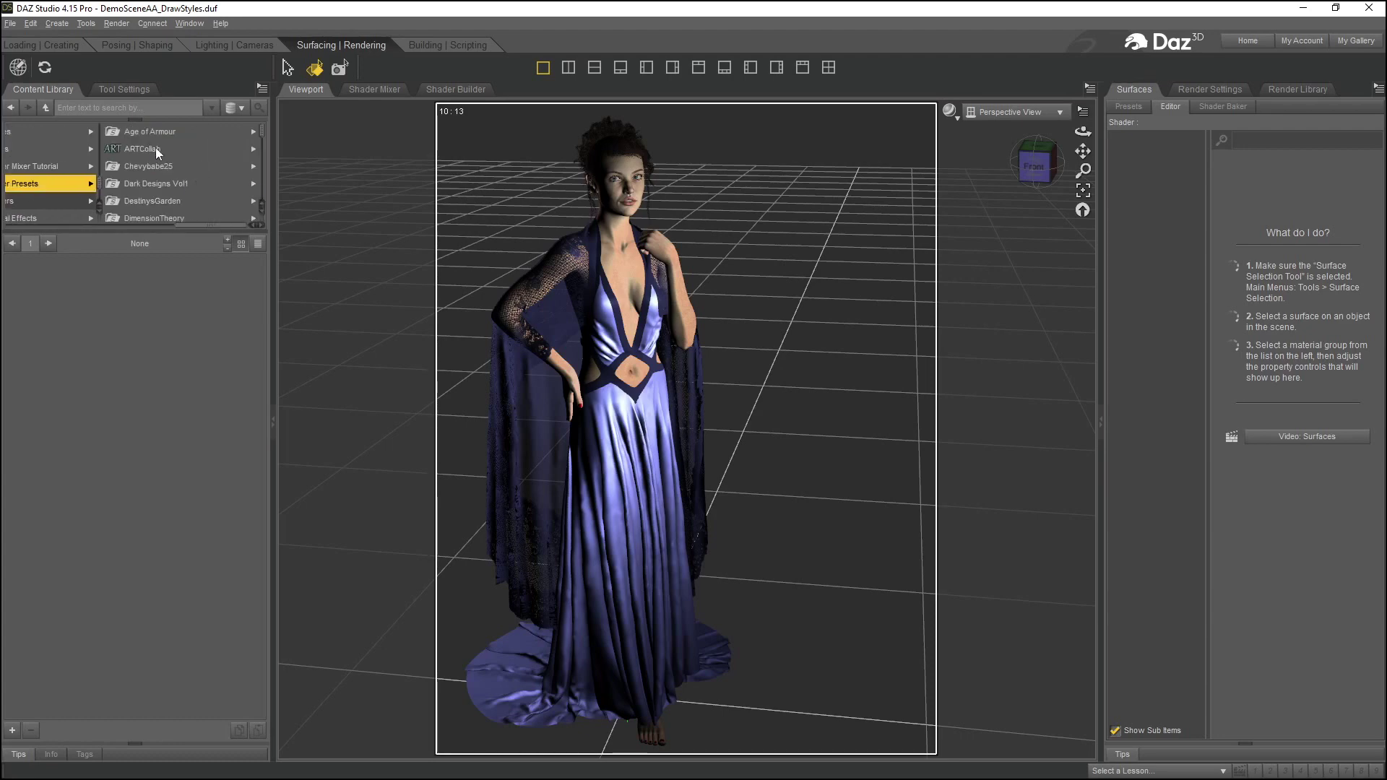
pyautogui.click(253, 149)
pyautogui.click(157, 149)
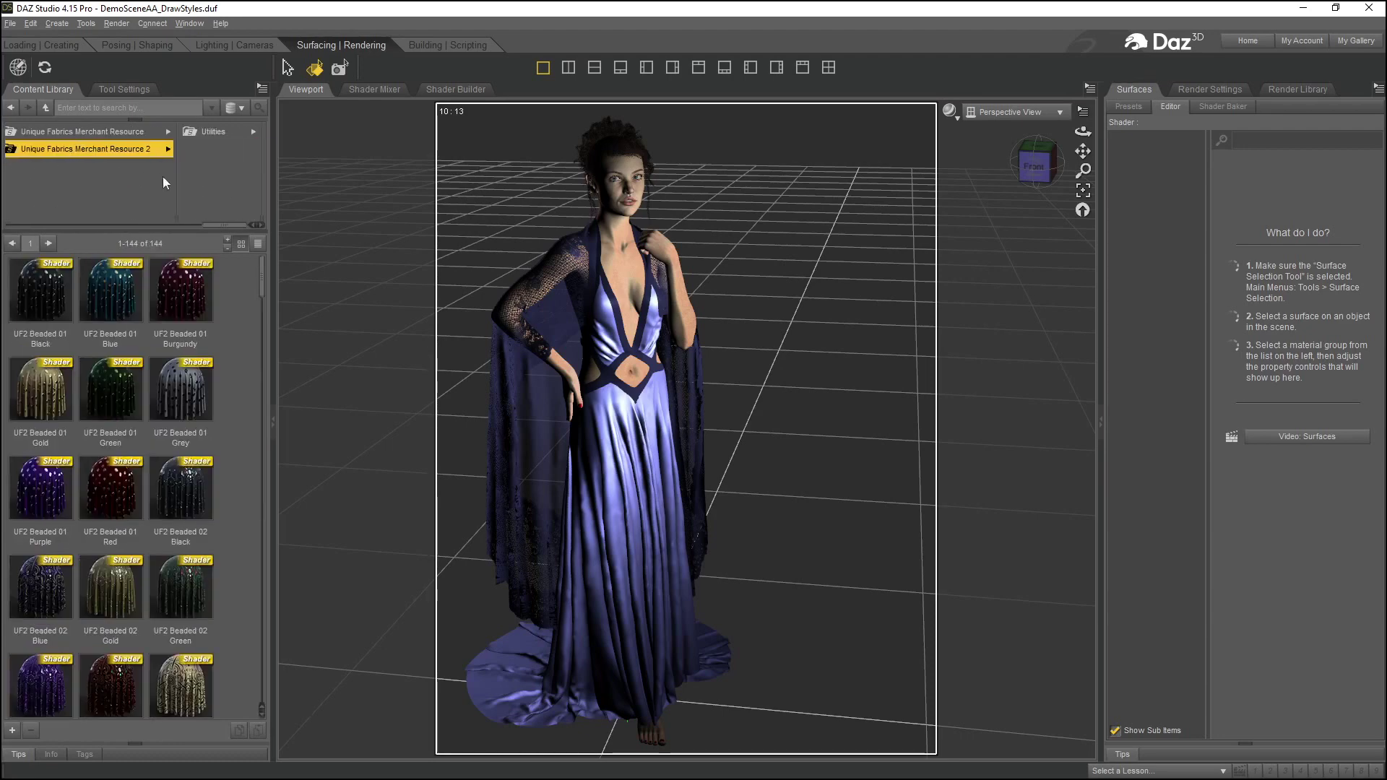
# View the Surface Selection tool's settings alternately with the Content Library, ending on the Content Library
pyautogui.click(122, 91)
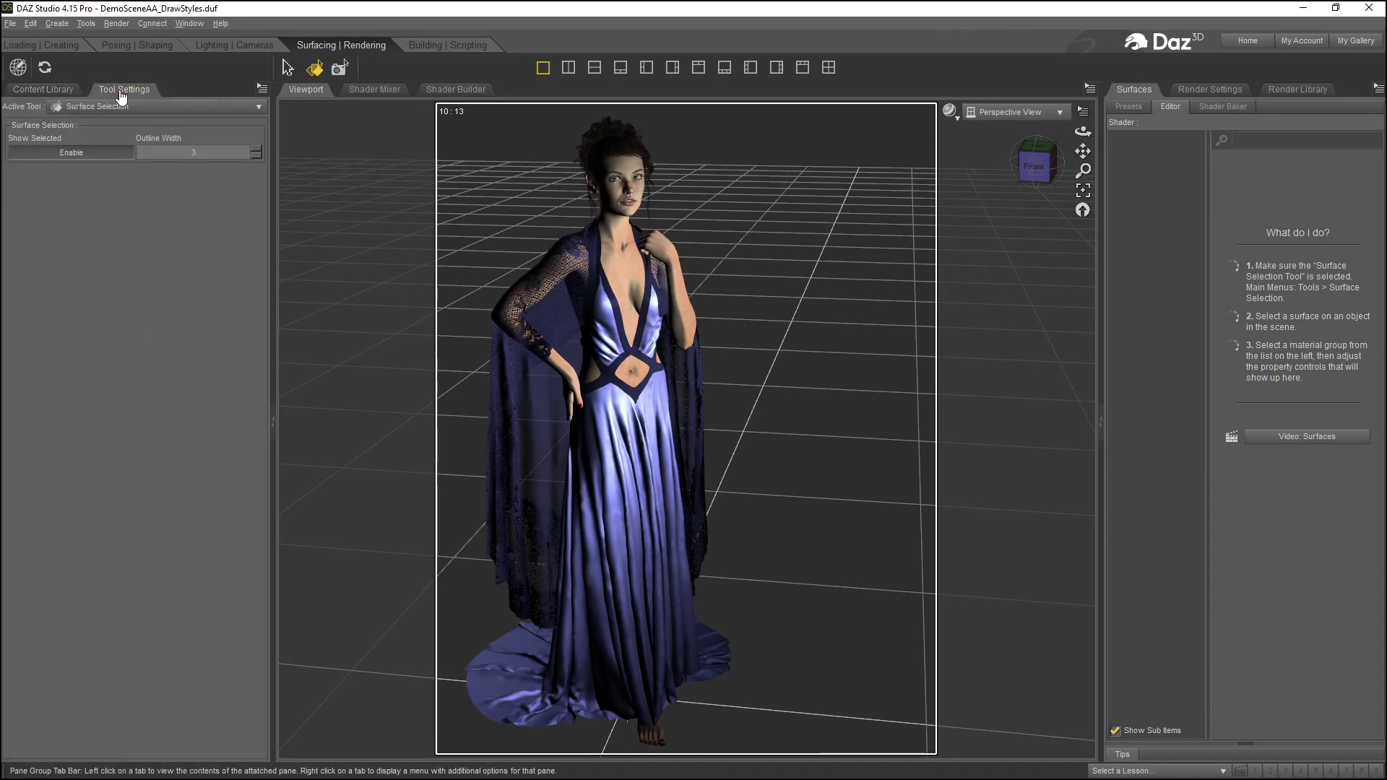
pyautogui.click(45, 89)
pyautogui.click(124, 91)
pyautogui.click(42, 90)
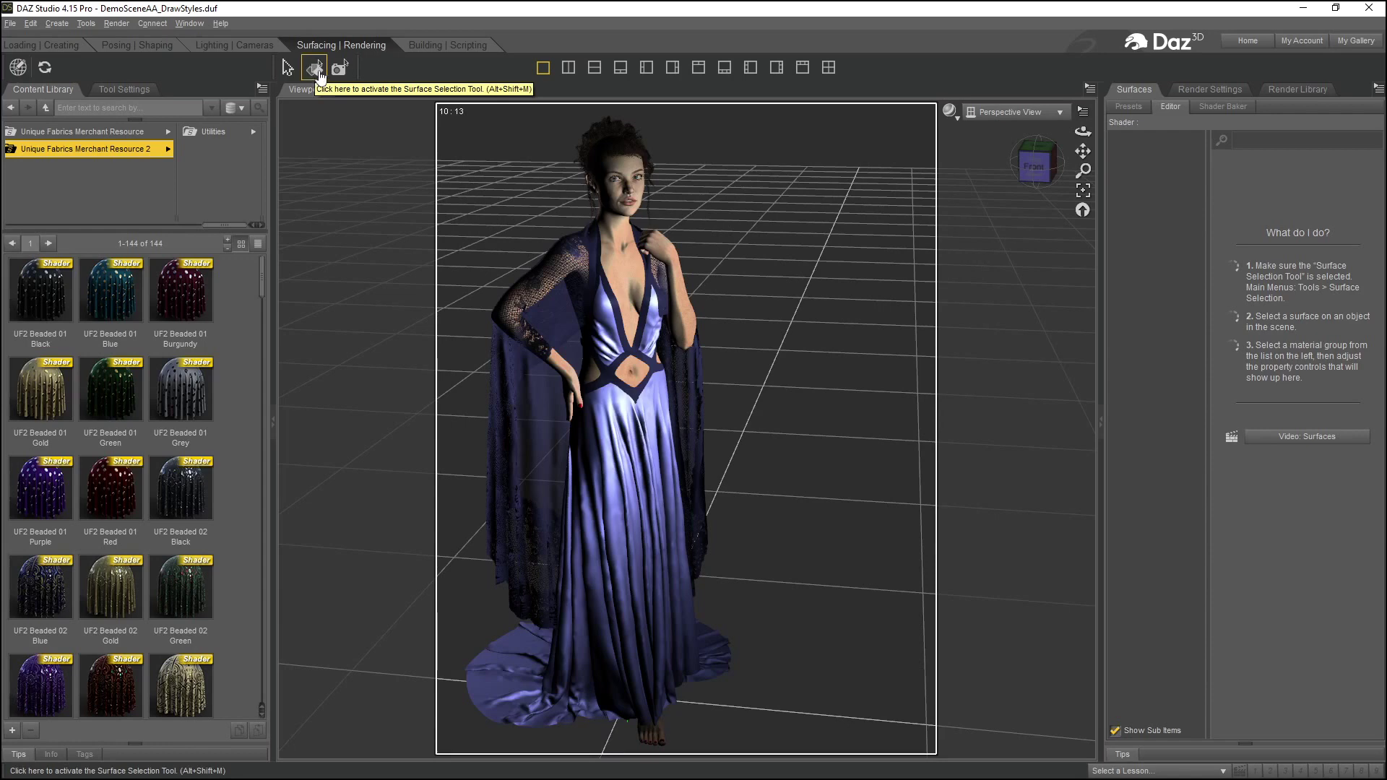
# Select the opera gown's Skirt surface and then its TopPanels surface on the figure using the Surface Selection tool
pyautogui.click(316, 70)
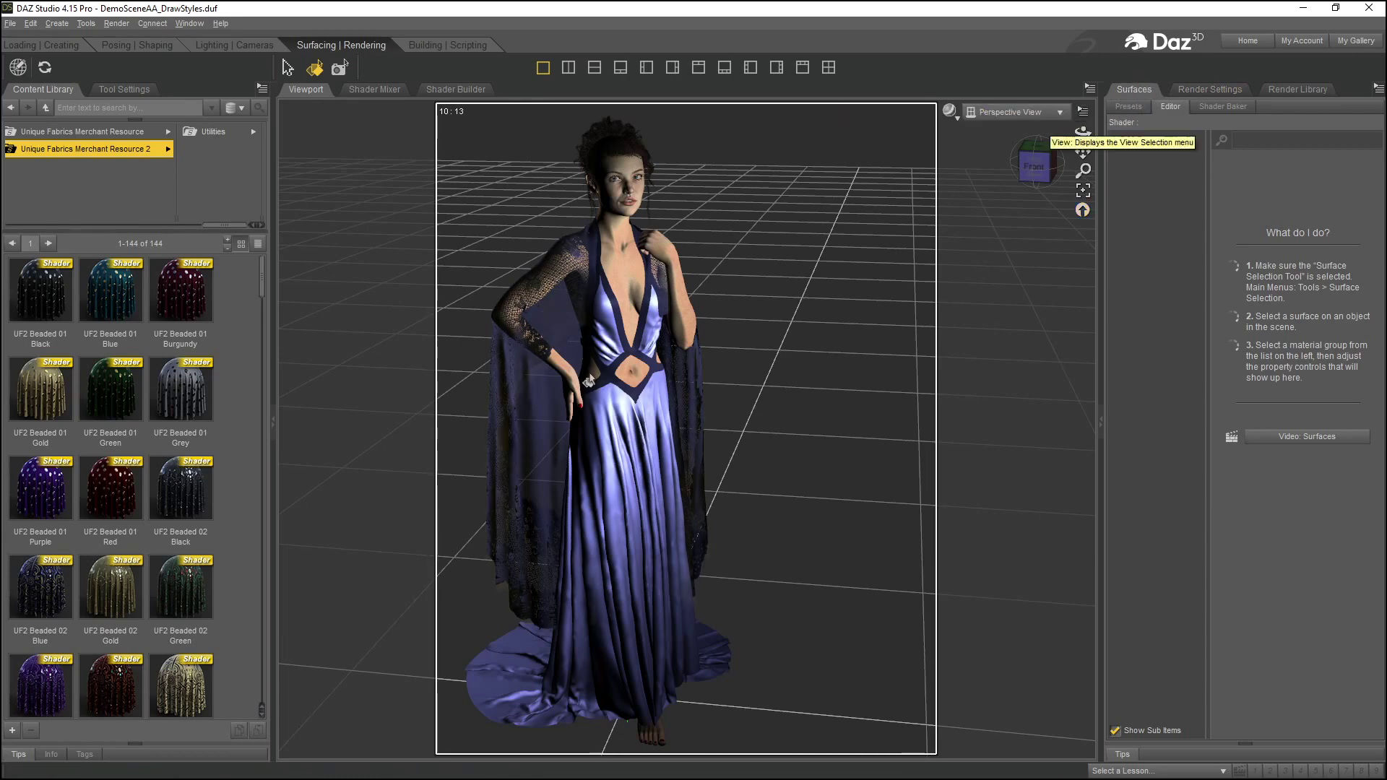
pyautogui.click(630, 423)
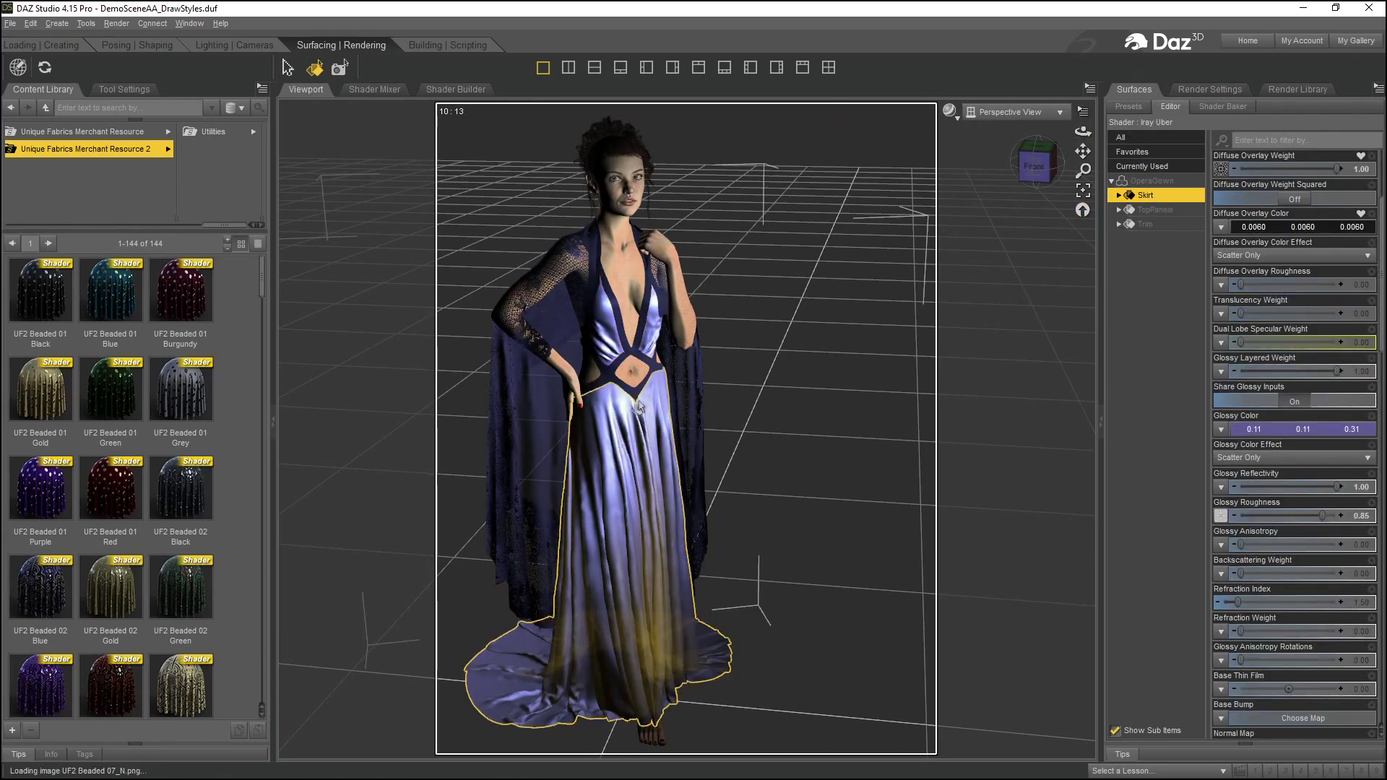
pyautogui.click(640, 349)
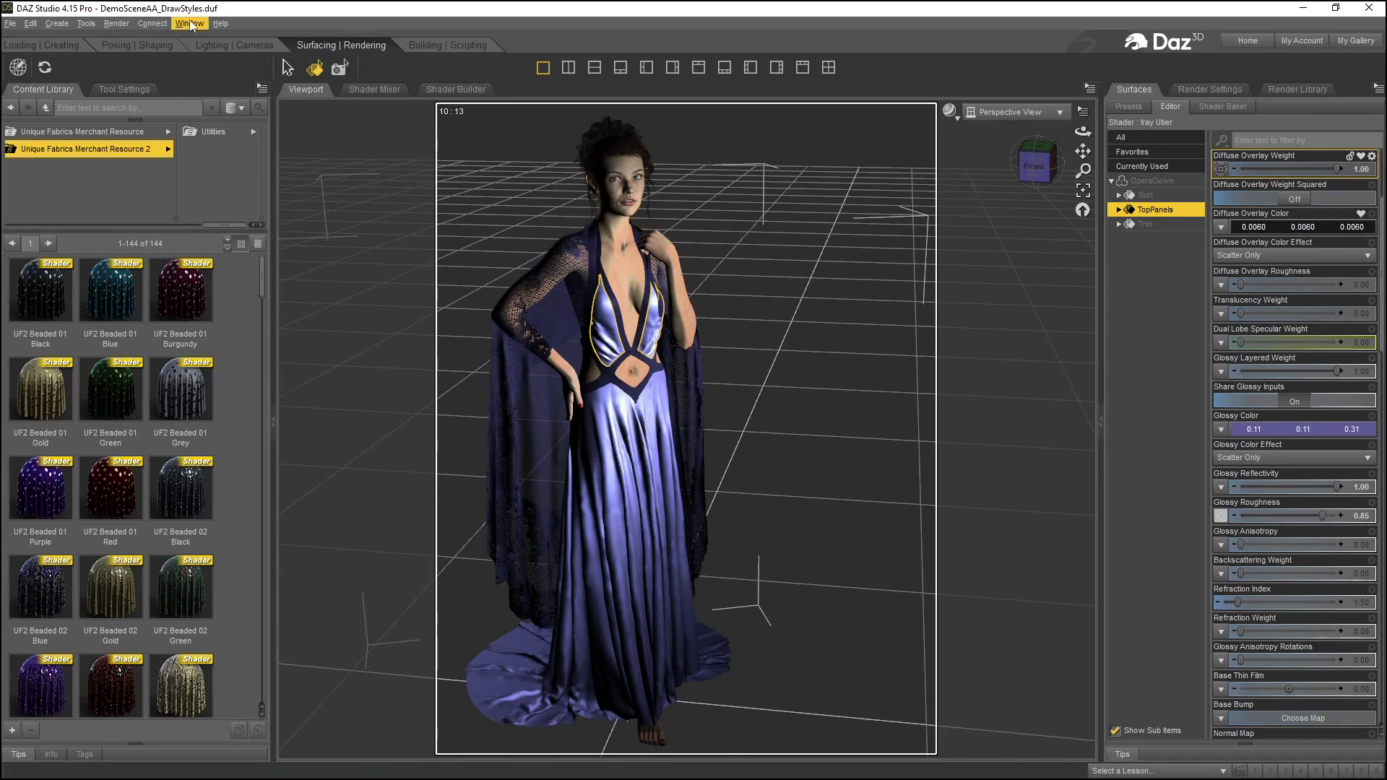
# View the scene's node hierarchy in the Loading | Creating activity, and return to Surfacing | Rendering
pyautogui.click(24, 46)
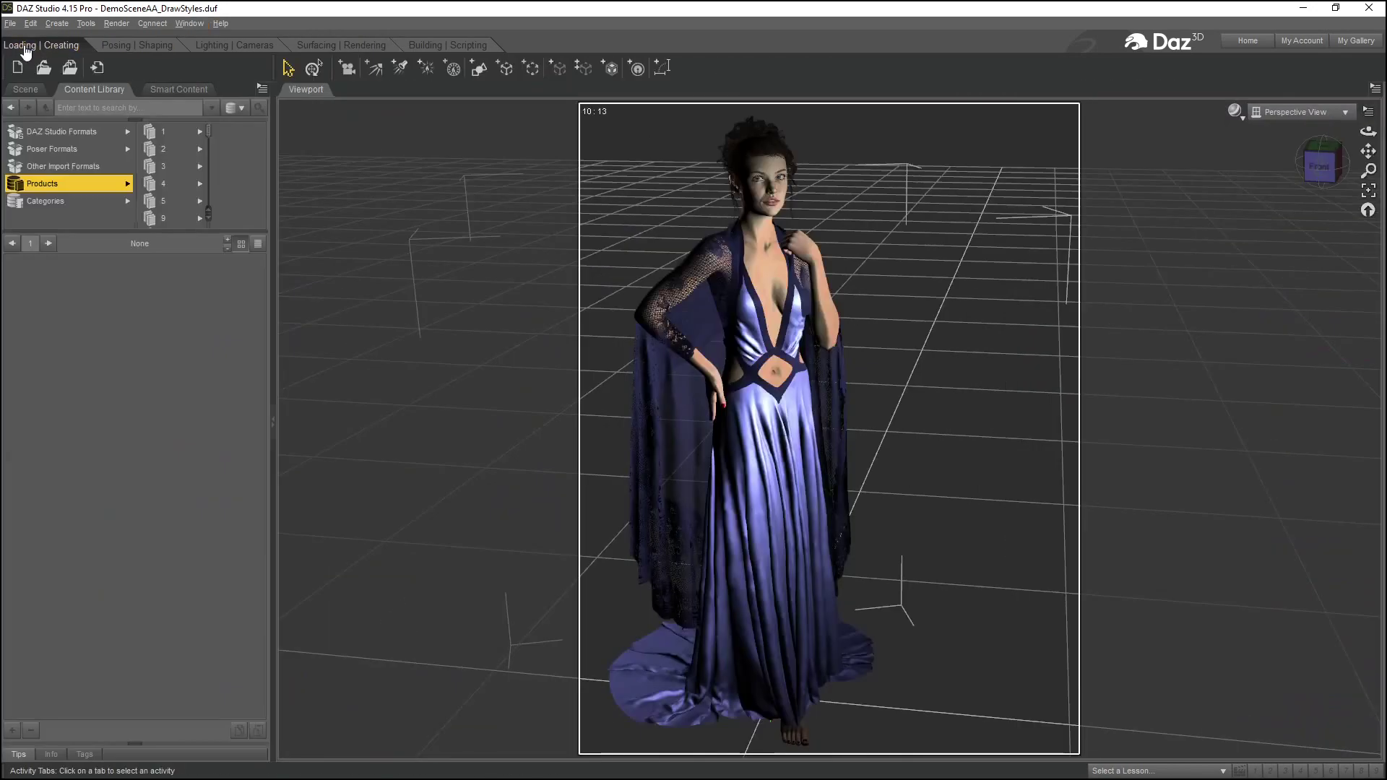
pyautogui.click(23, 91)
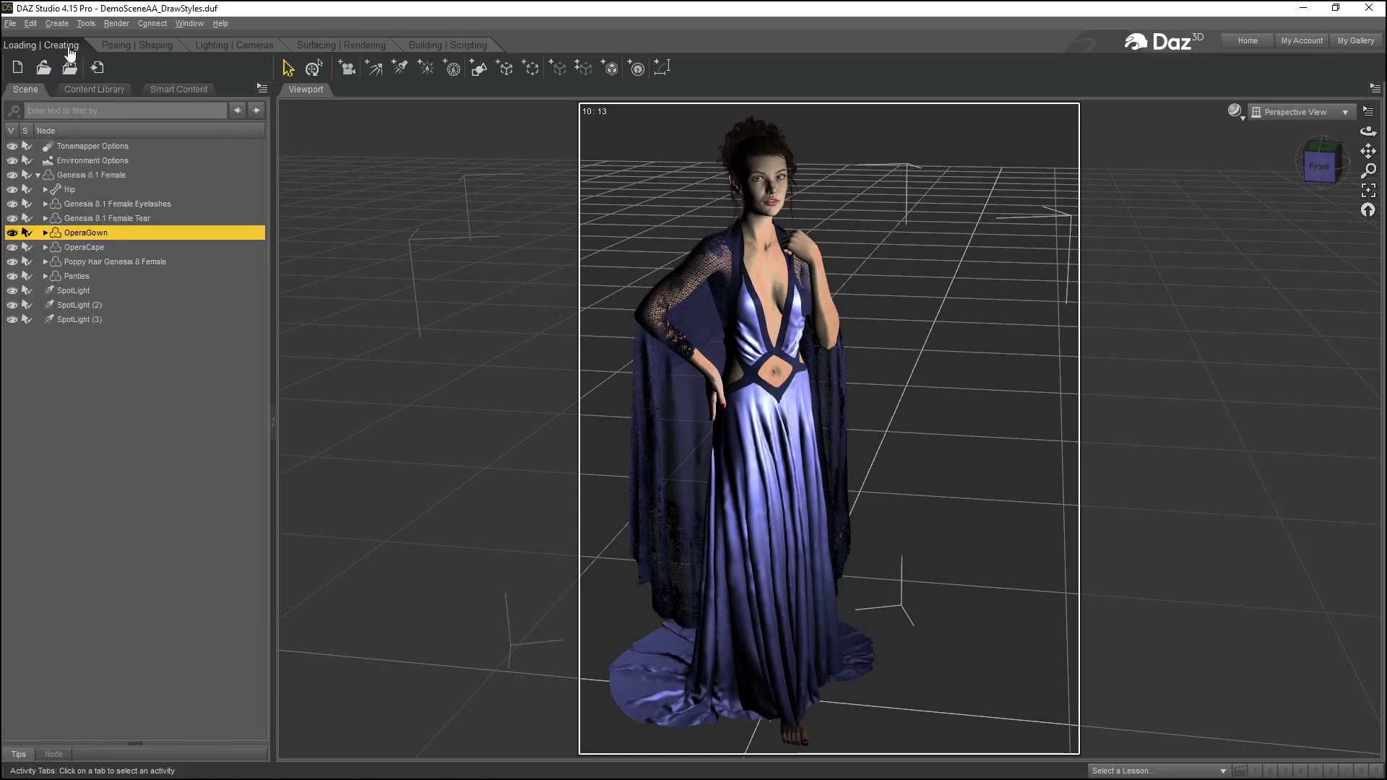
pyautogui.click(347, 48)
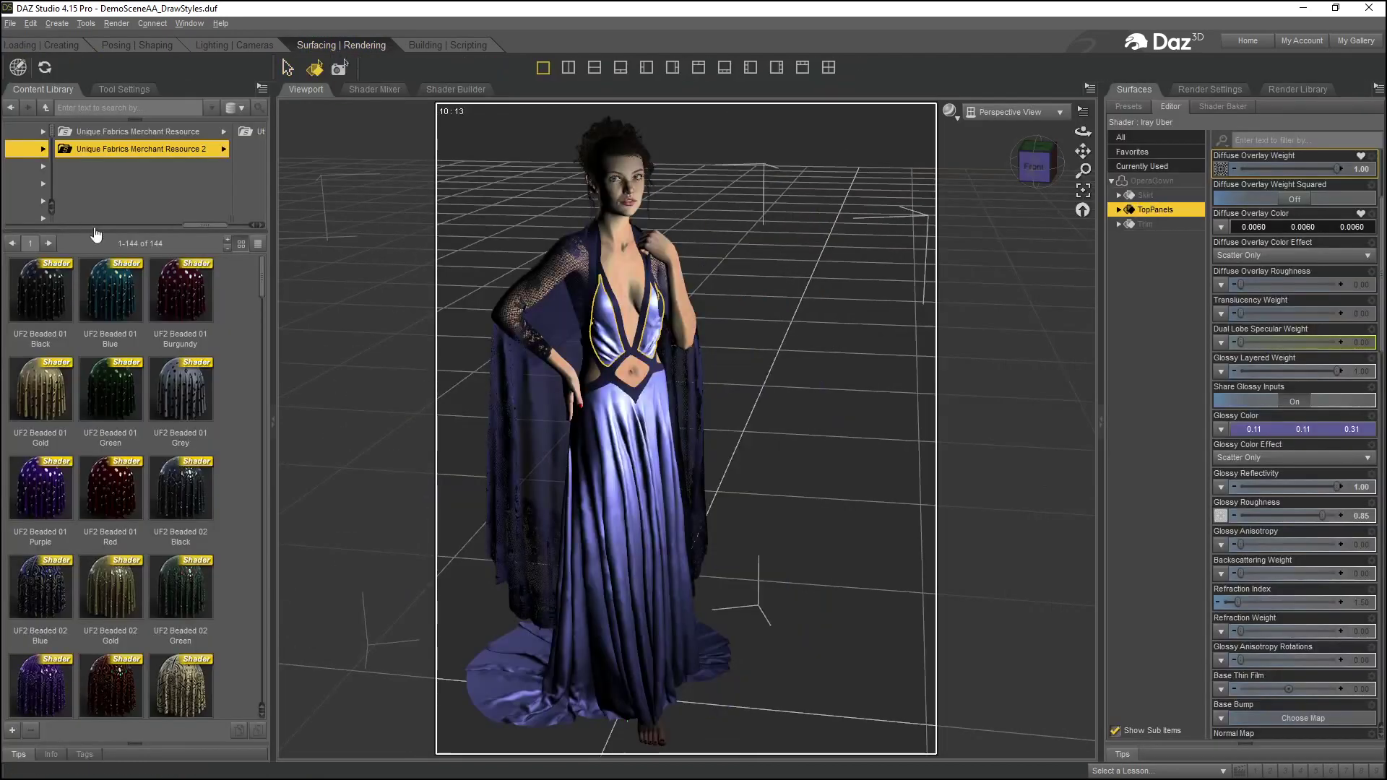
# Open the Scene pane as a floating window, enlarge it, and close it again
pyautogui.click(192, 26)
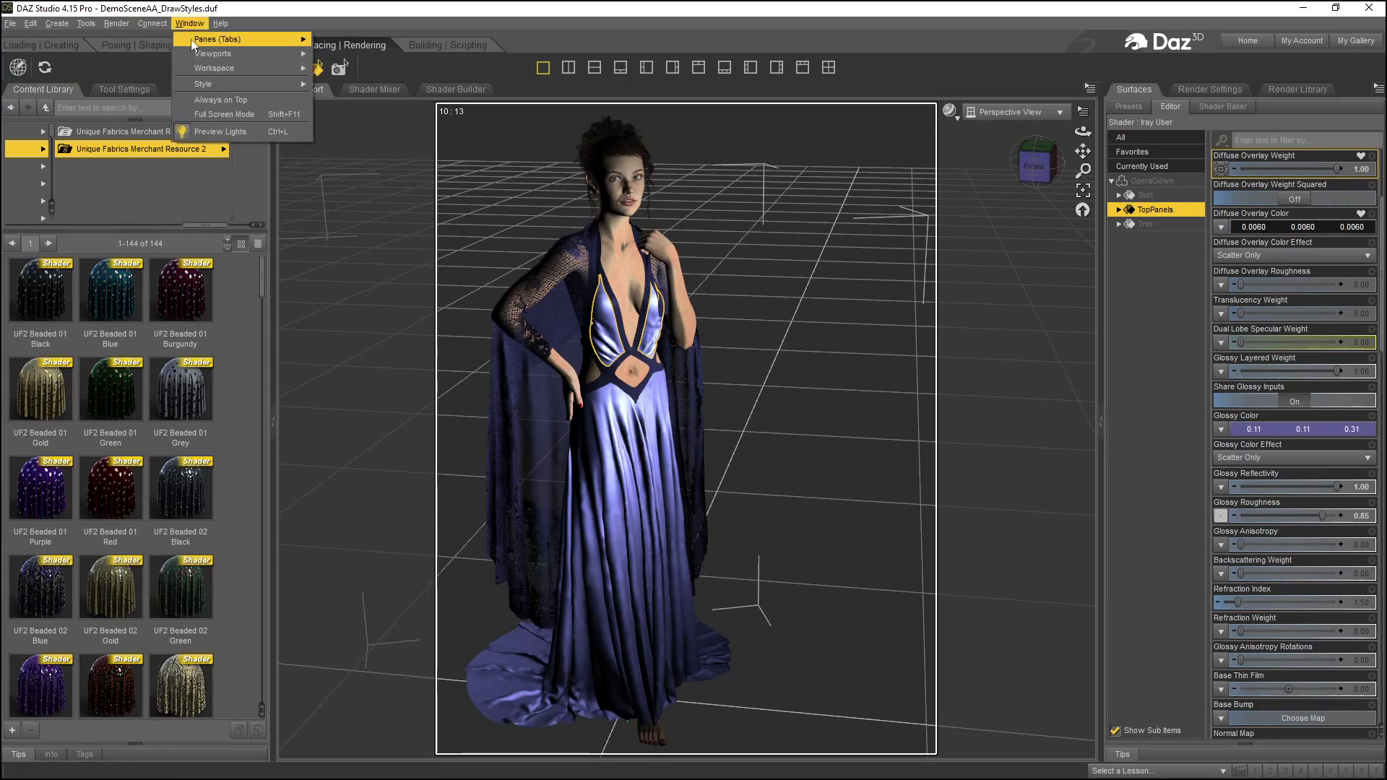
pyautogui.moveTo(190, 39)
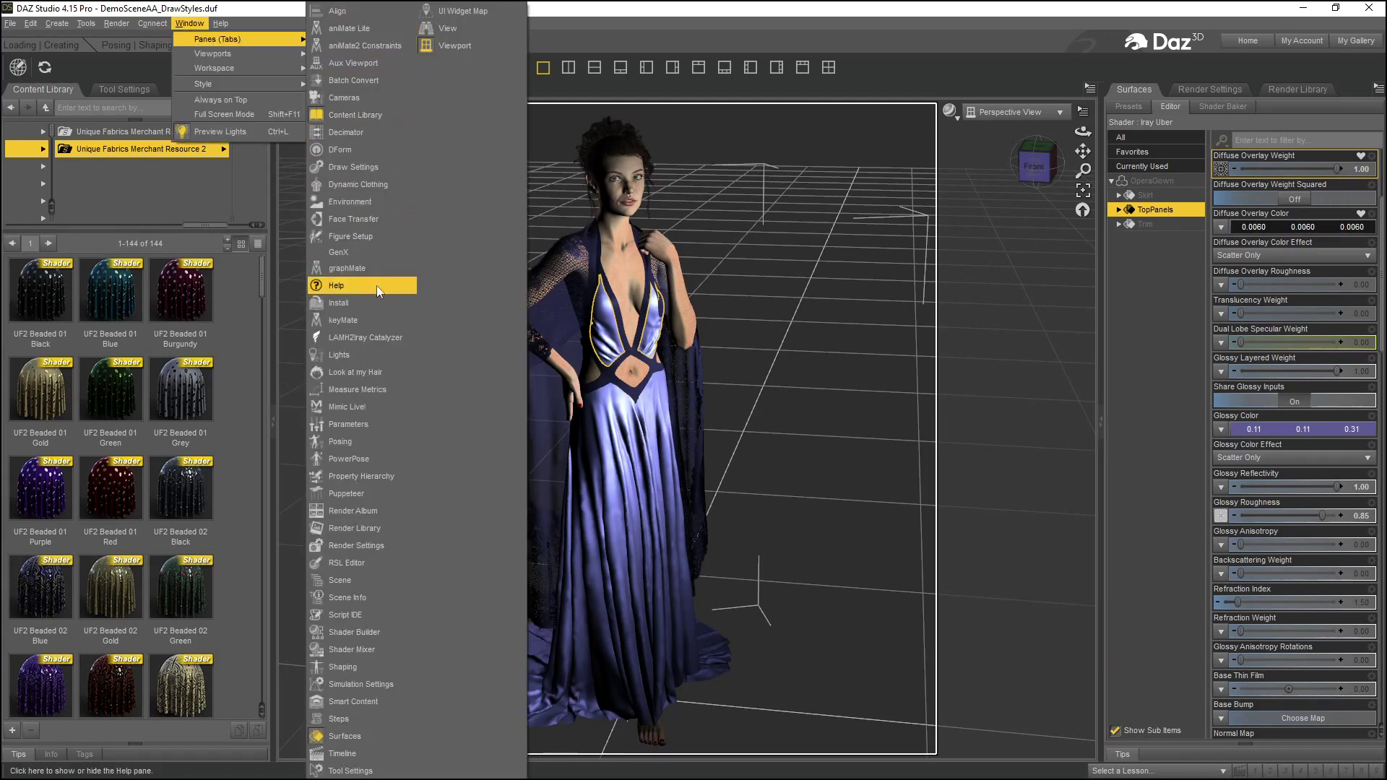
pyautogui.click(337, 580)
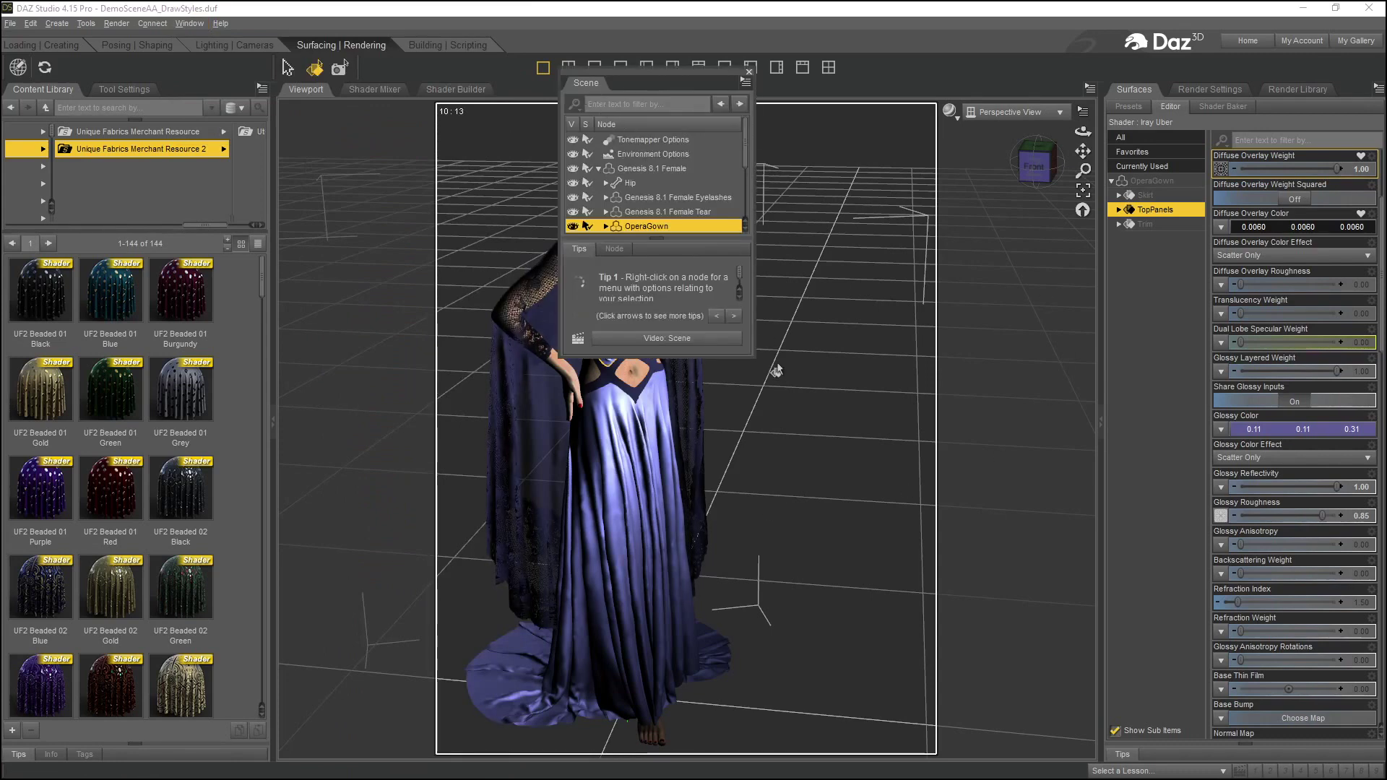
pyautogui.moveTo(754, 356); pyautogui.dragTo(926, 489)
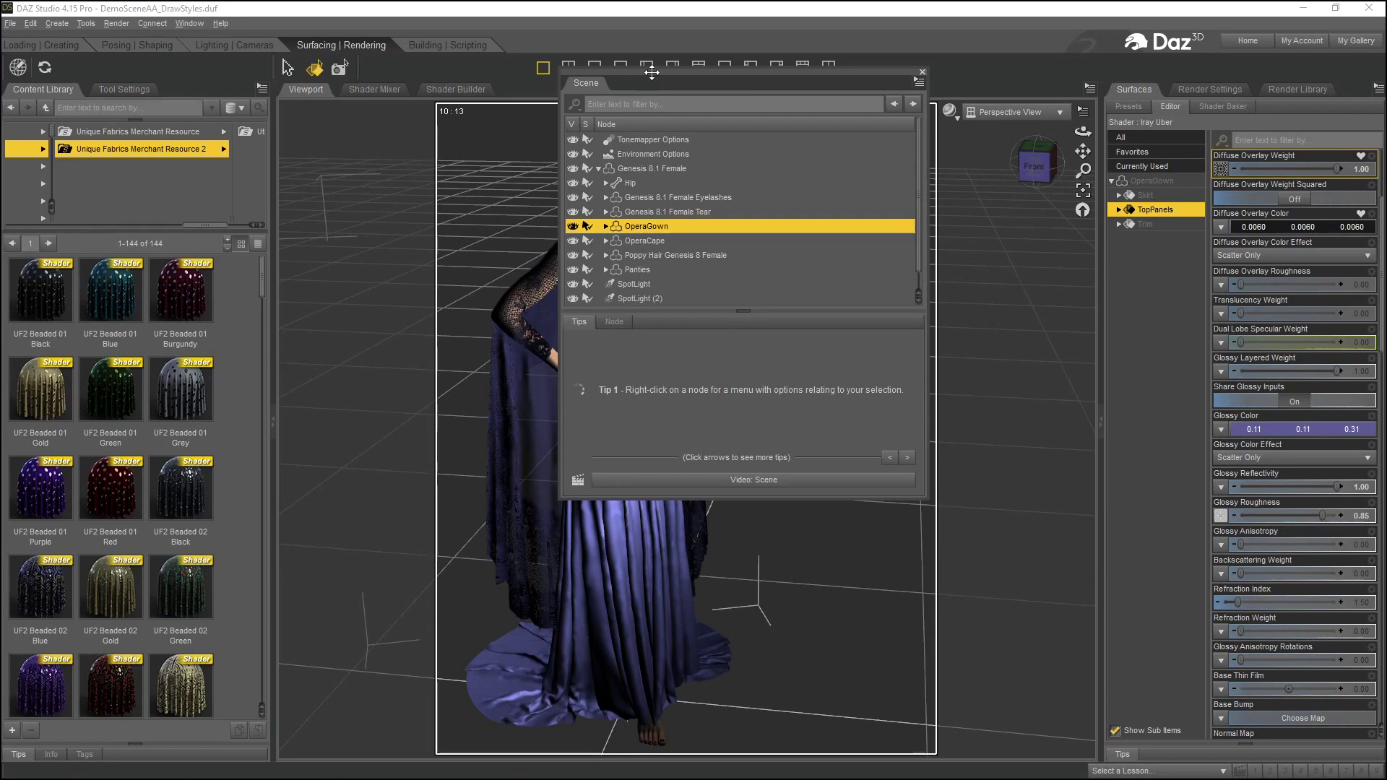
pyautogui.click(922, 73)
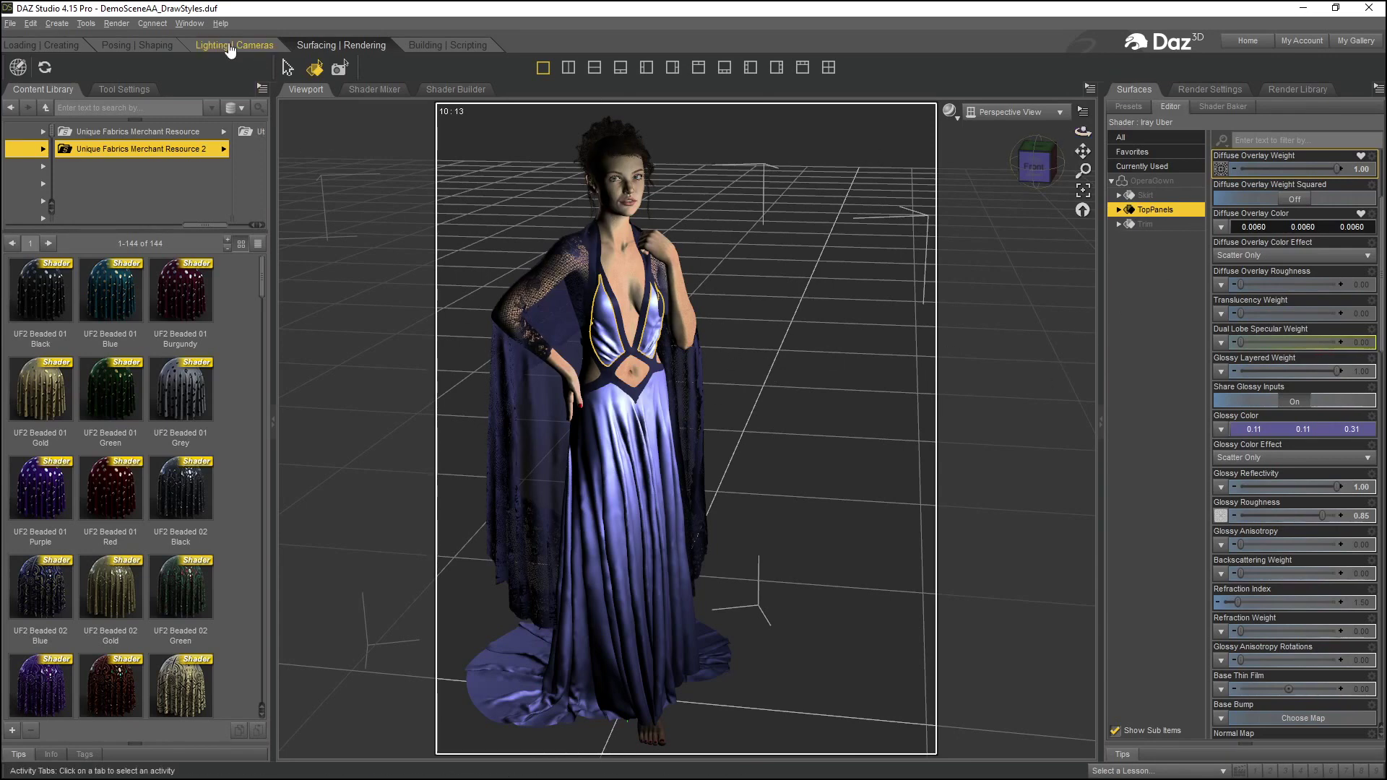
# View the Lights and Cameras panes in the Lighting | Cameras activity, and return to Surfacing | Rendering
pyautogui.click(253, 43)
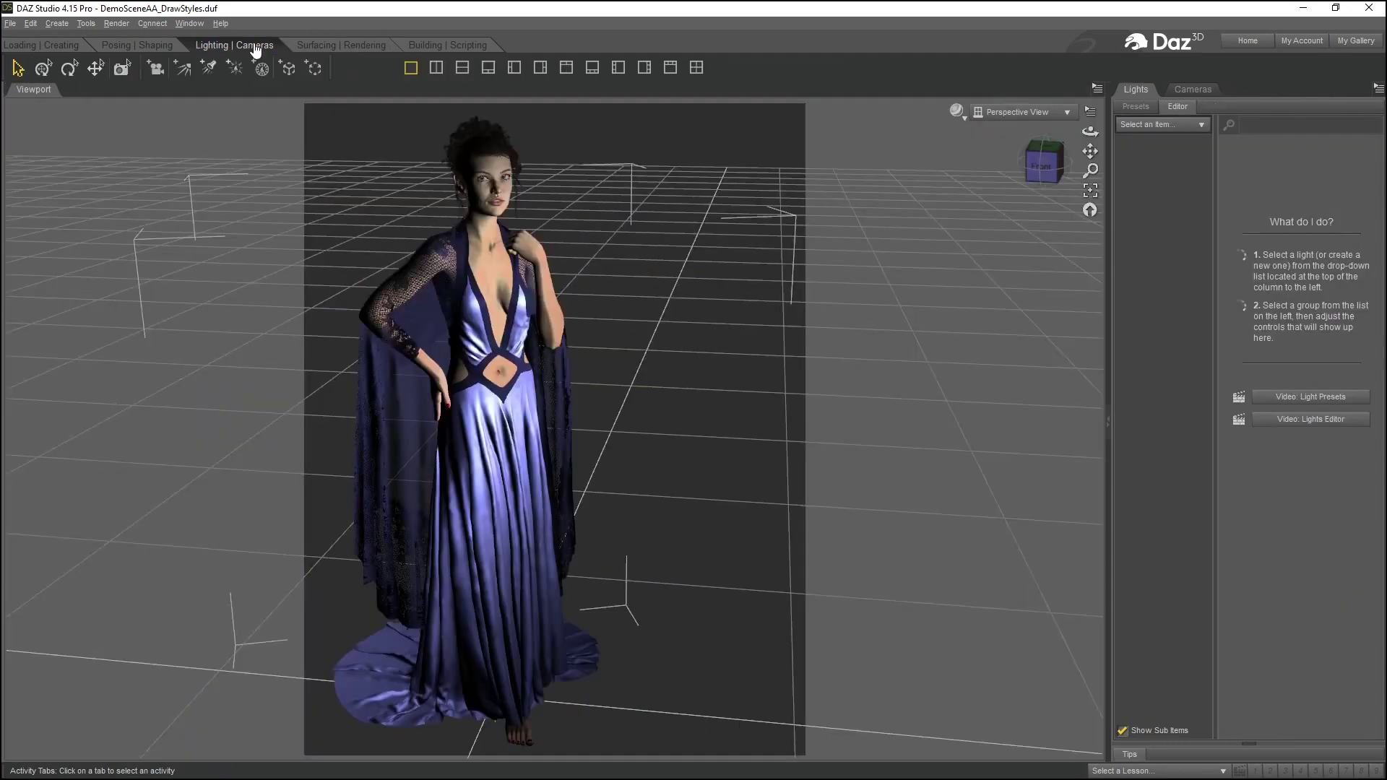
pyautogui.click(1202, 91)
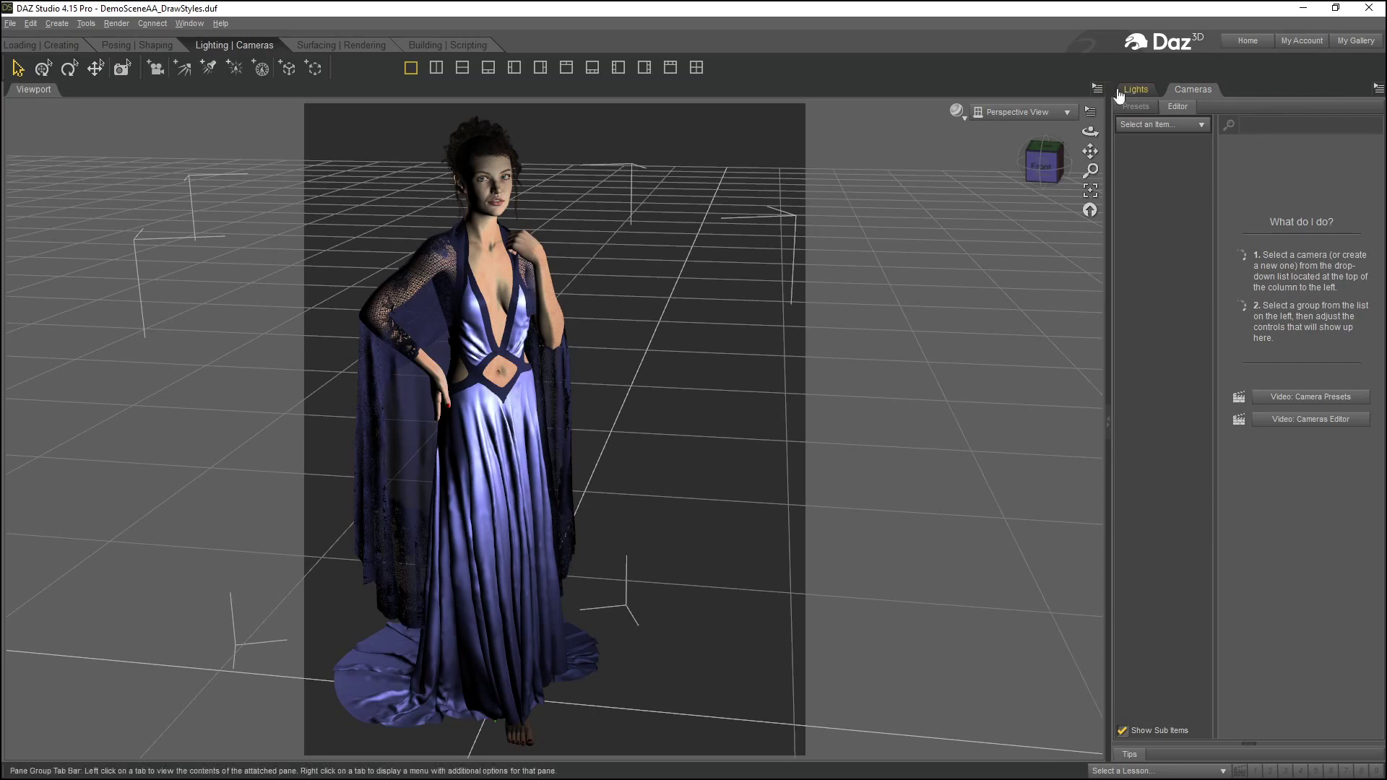
pyautogui.click(341, 45)
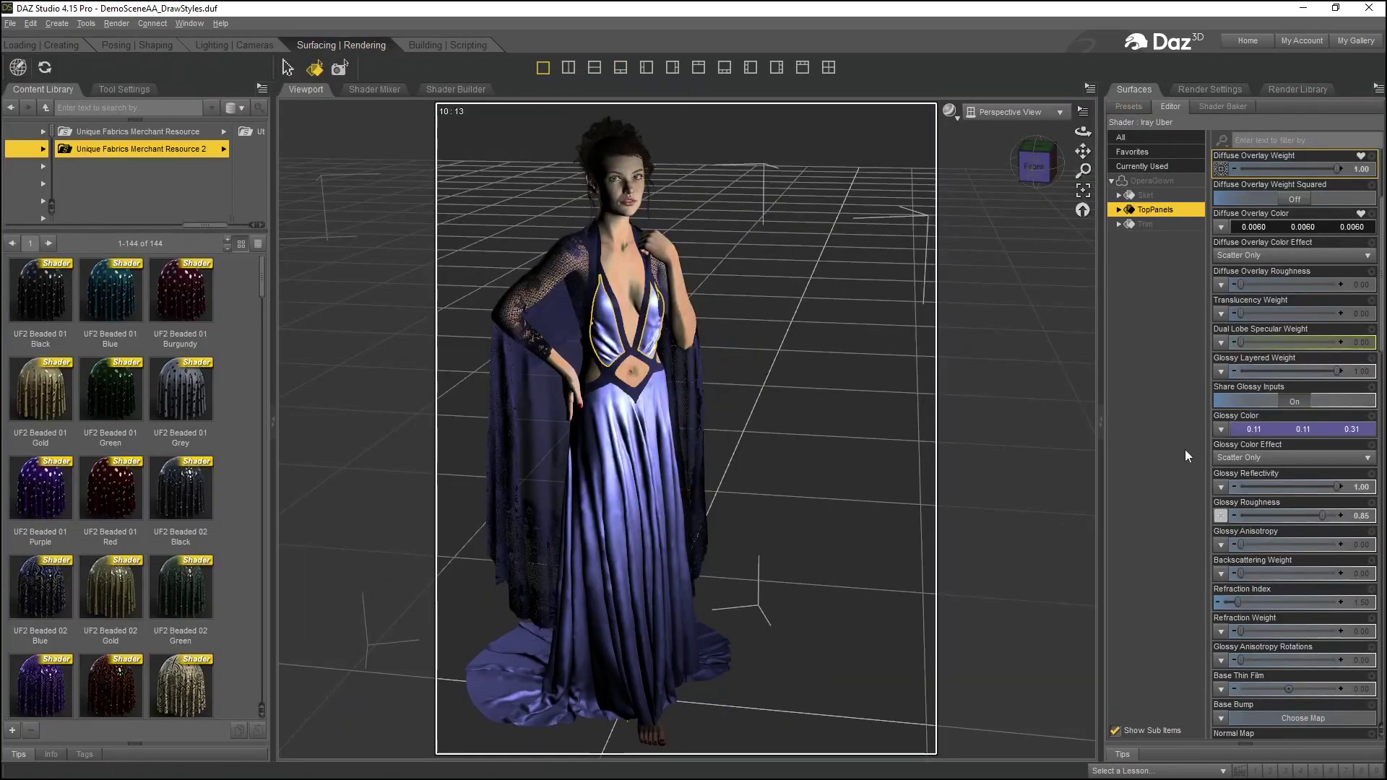
# Open the Cameras pane as a floating window and close it again
pyautogui.click(183, 24)
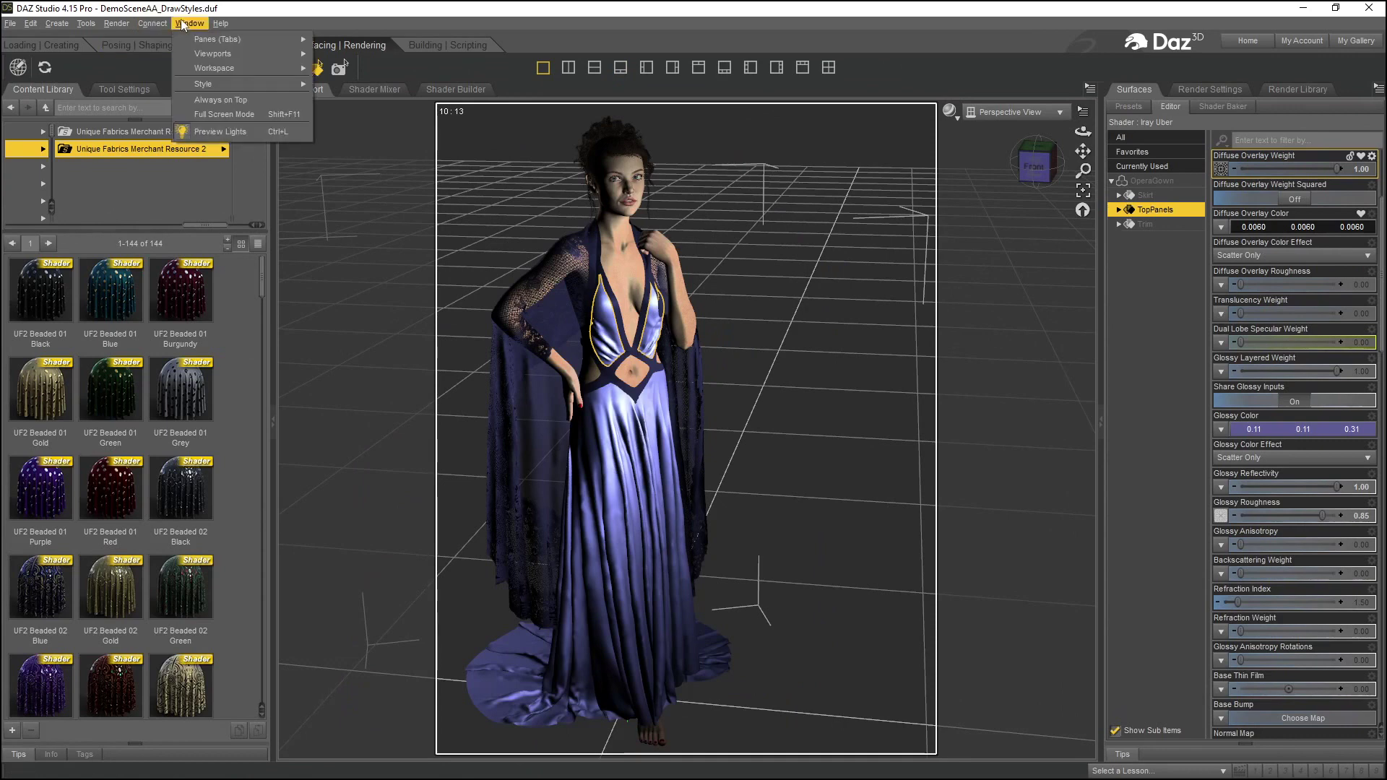
pyautogui.moveTo(198, 41)
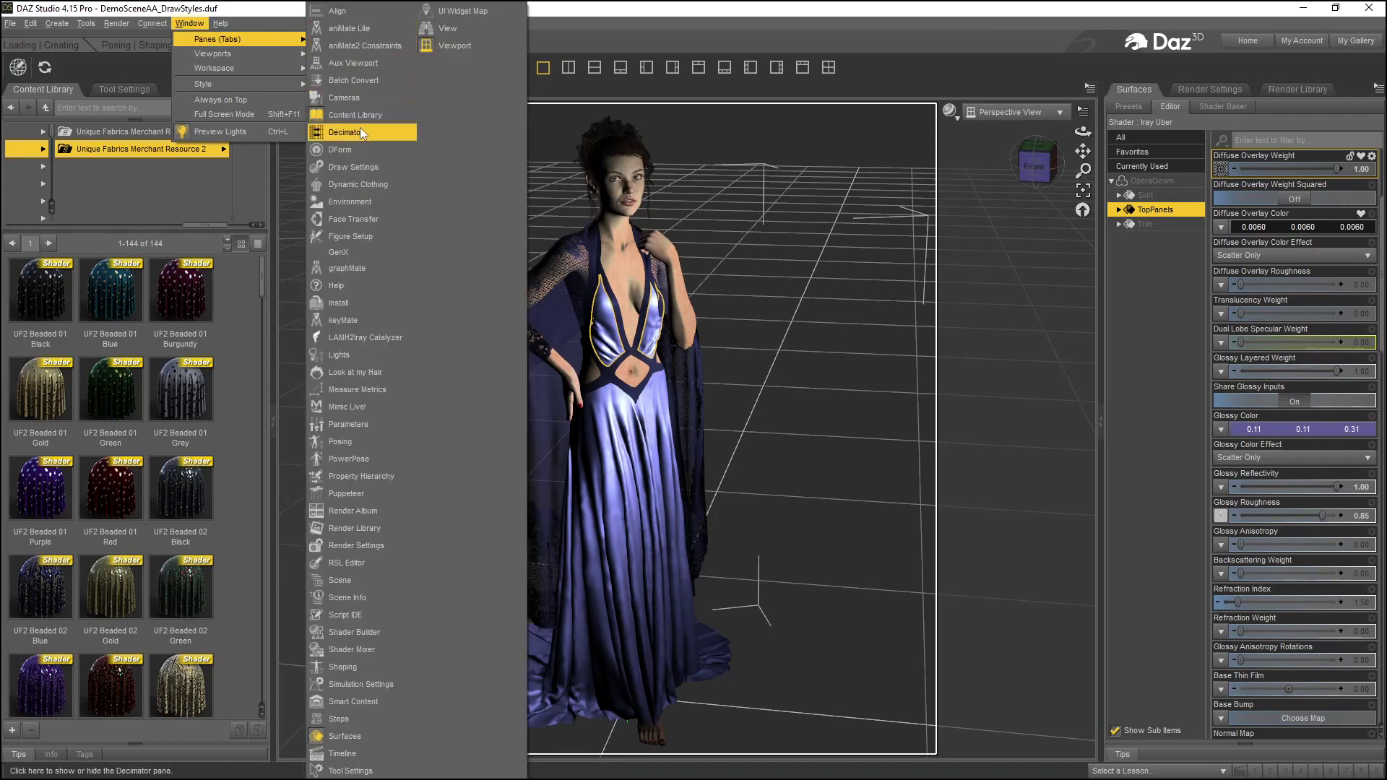
pyautogui.click(352, 99)
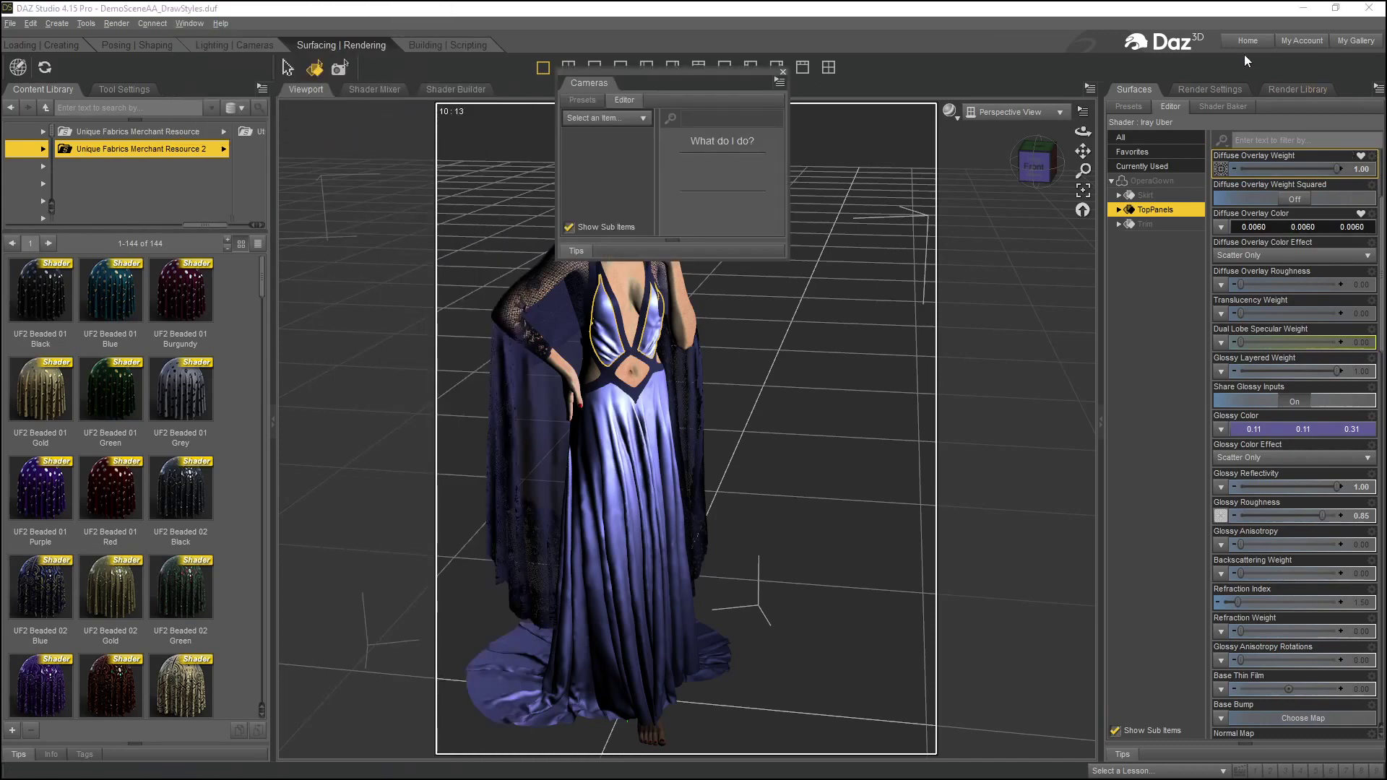
pyautogui.click(783, 72)
# Switch the workspace layout to City Limits Lite
pyautogui.click(189, 23)
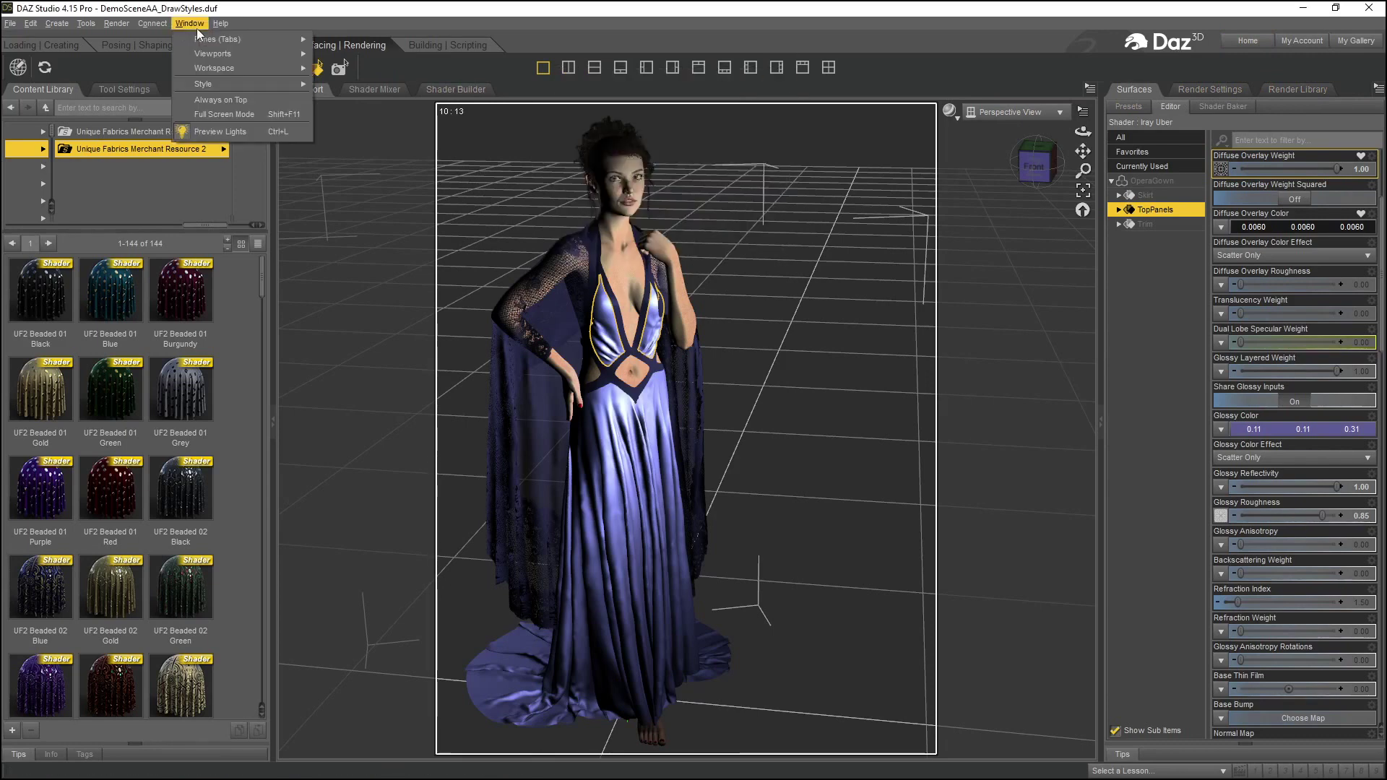
pyautogui.click(345, 71)
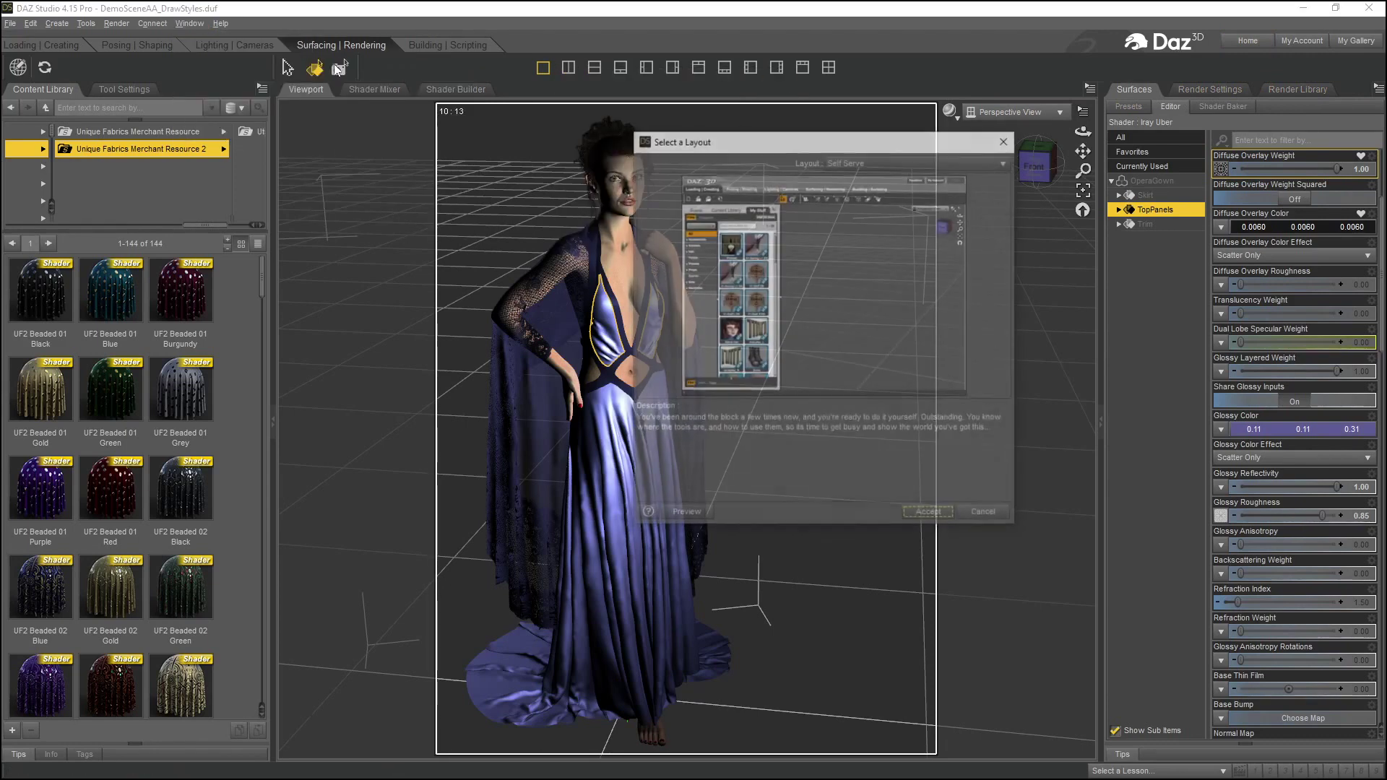
pyautogui.click(896, 164)
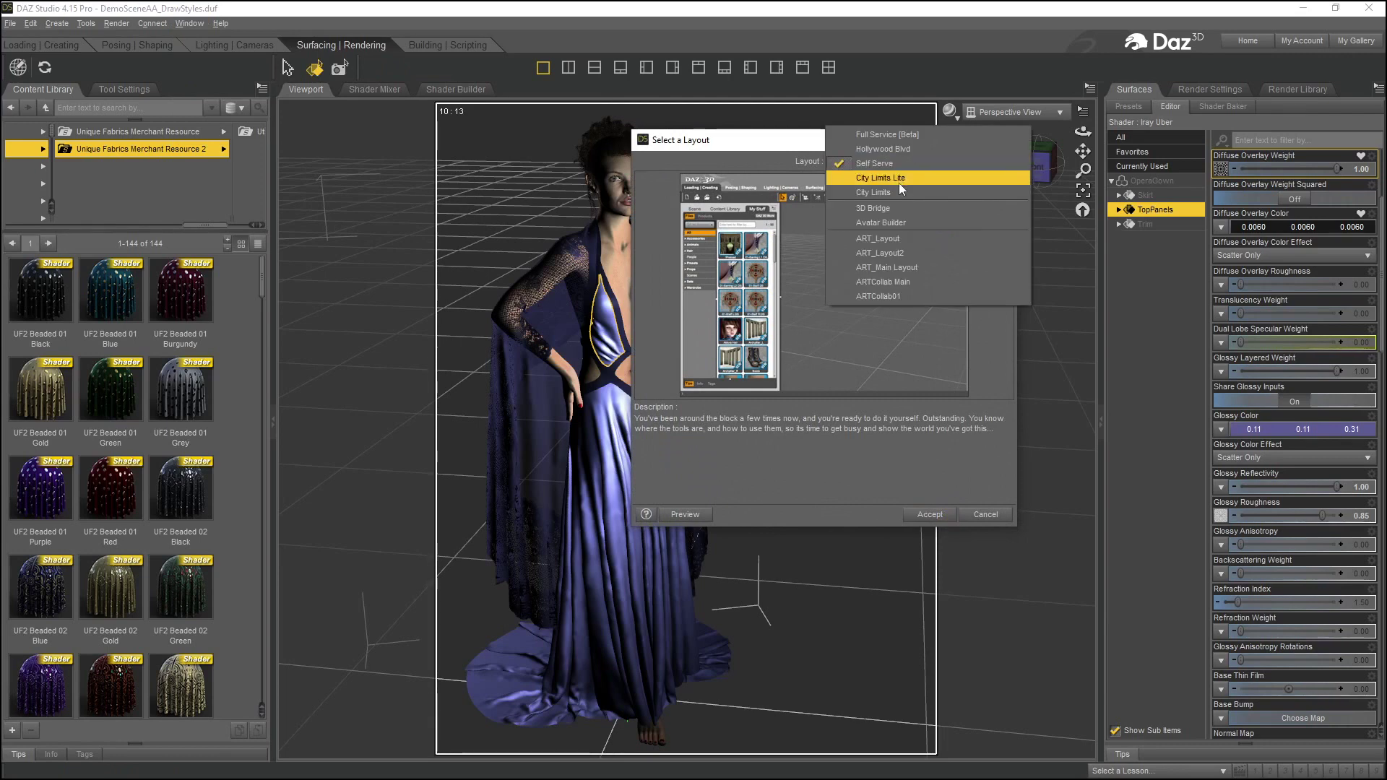
pyautogui.click(901, 183)
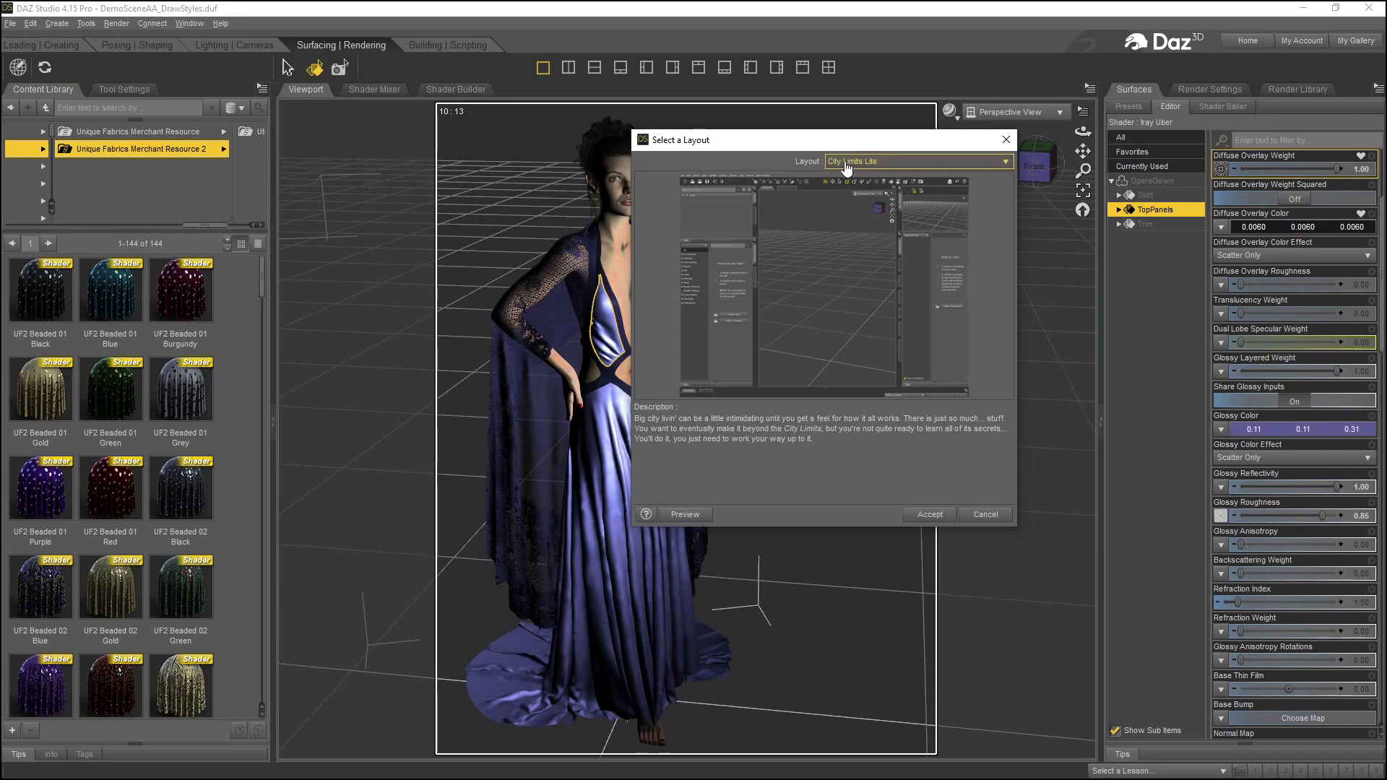
pyautogui.click(875, 164)
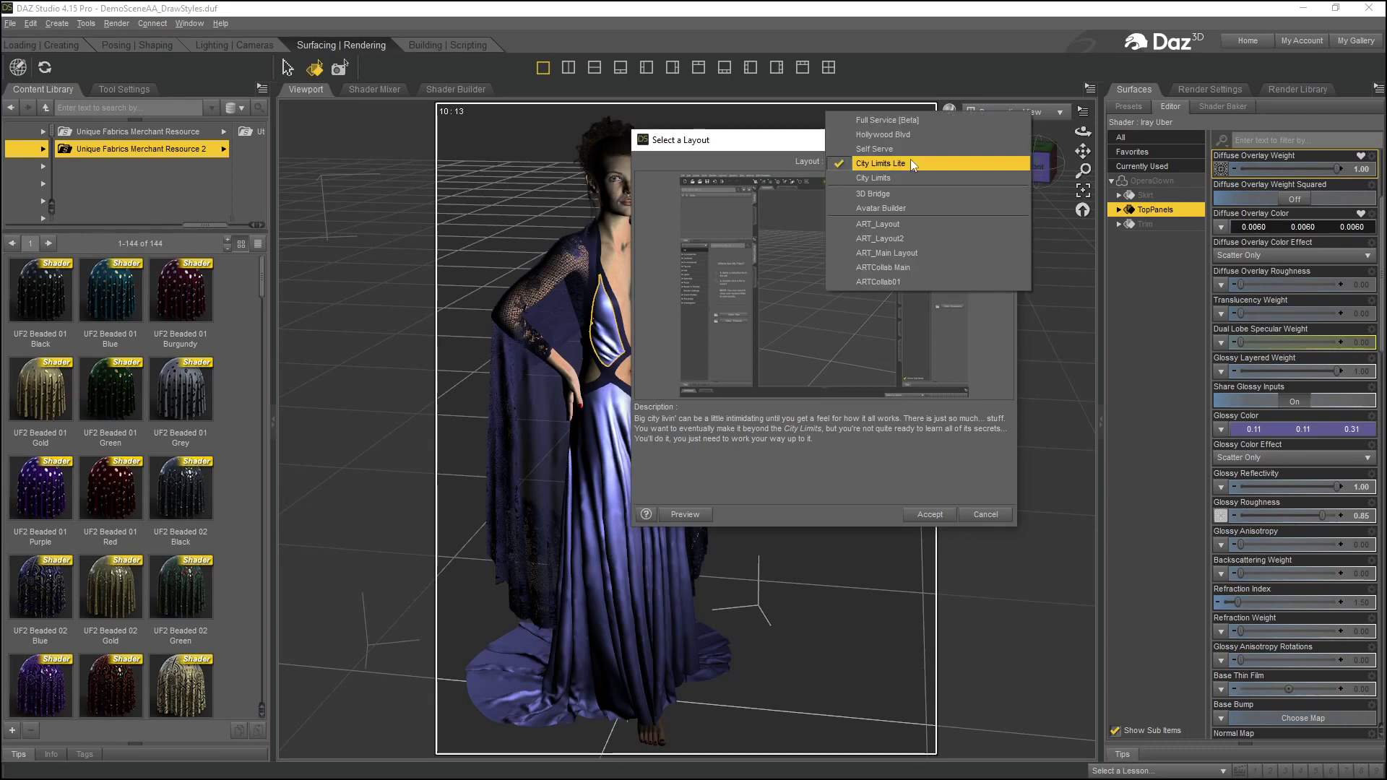
pyautogui.click(890, 163)
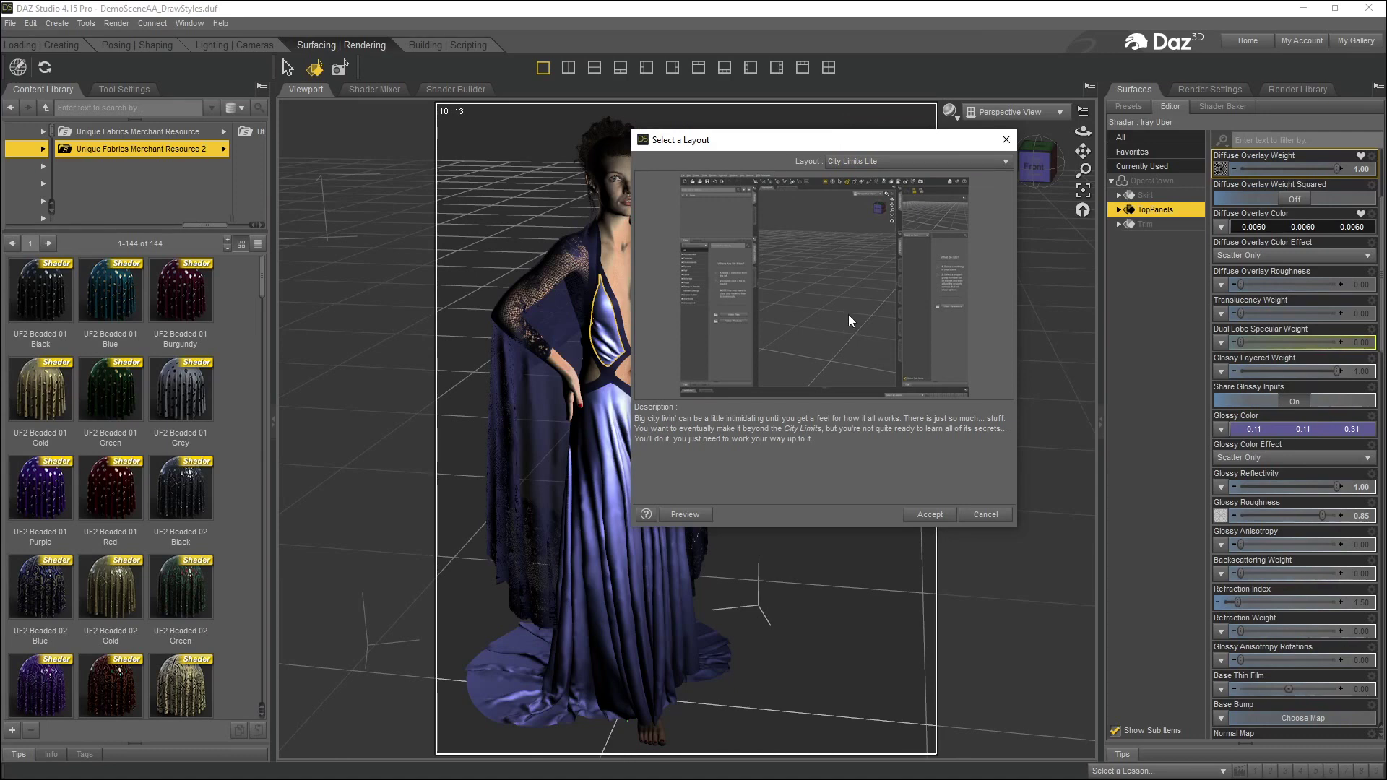
pyautogui.click(861, 163)
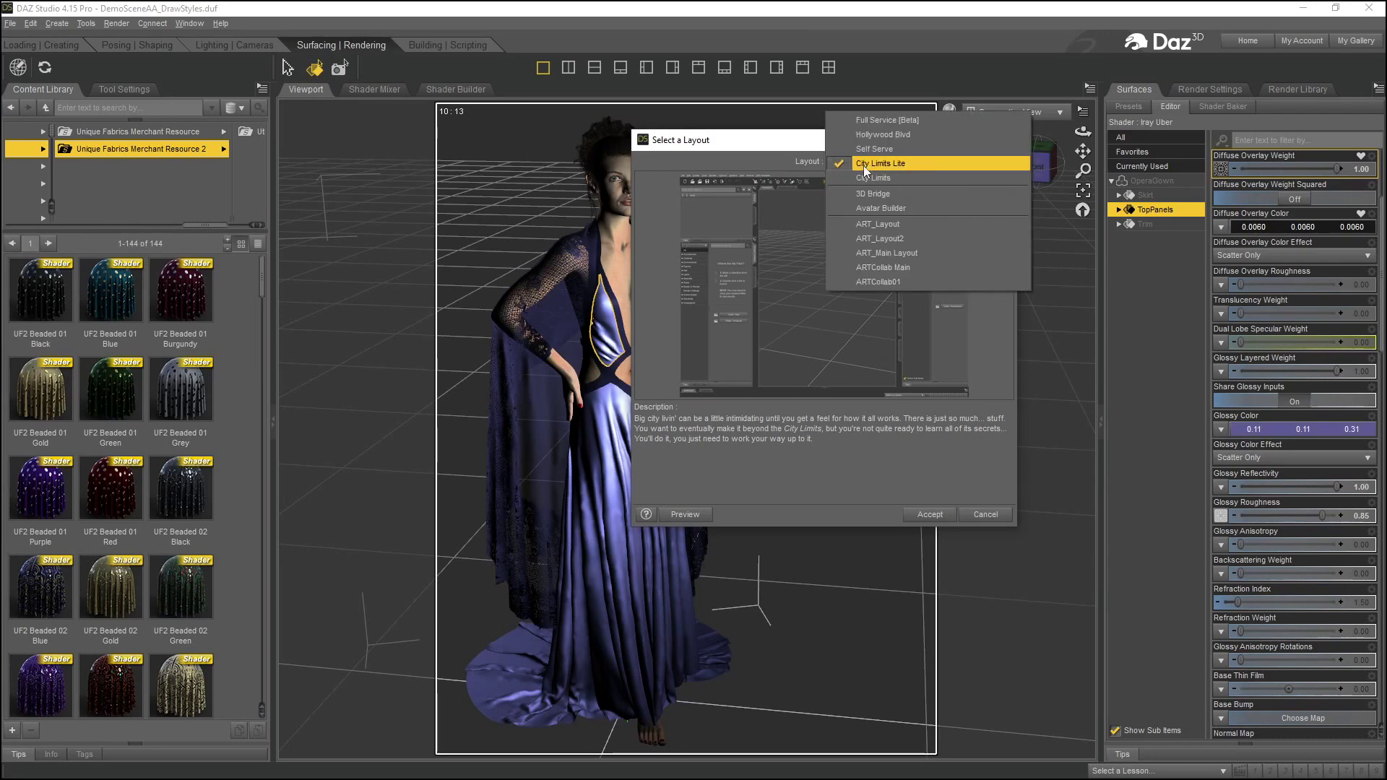
pyautogui.click(864, 166)
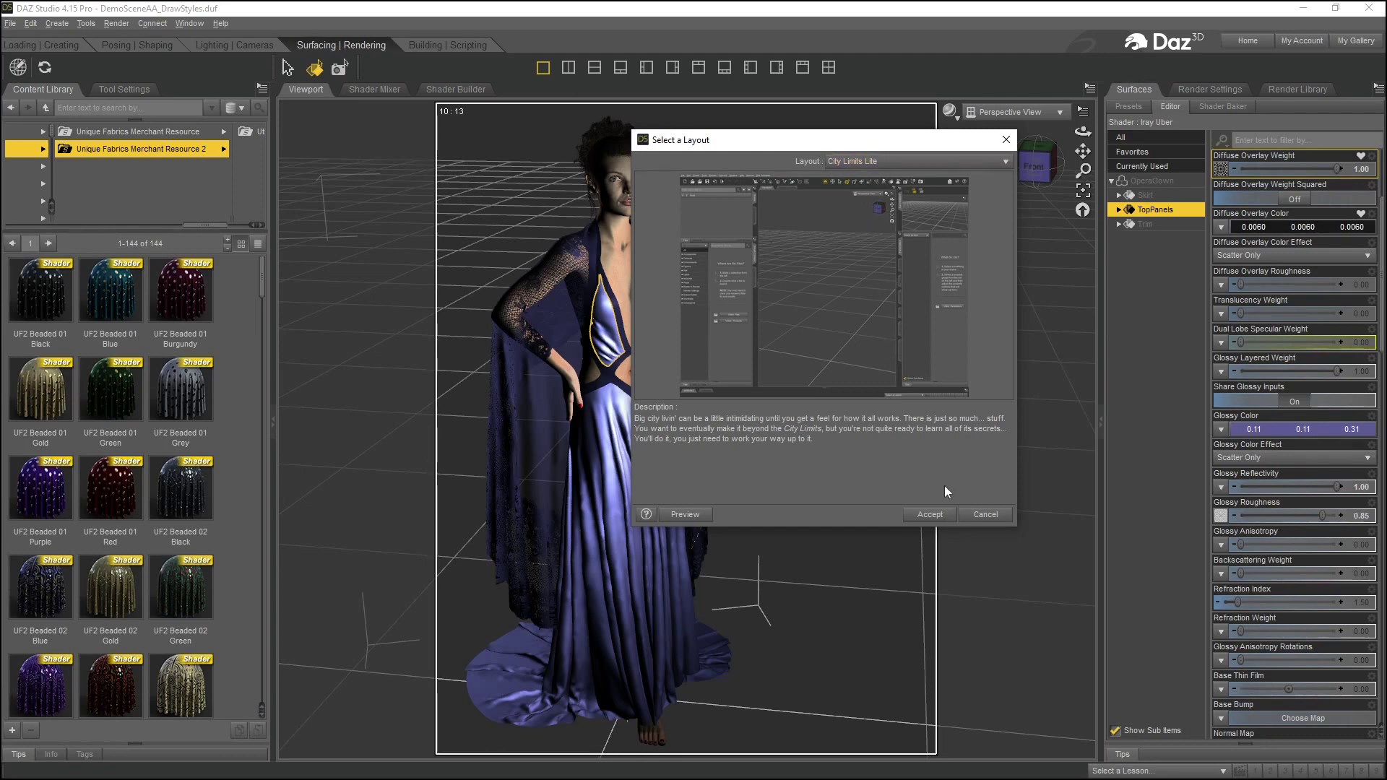
pyautogui.click(931, 515)
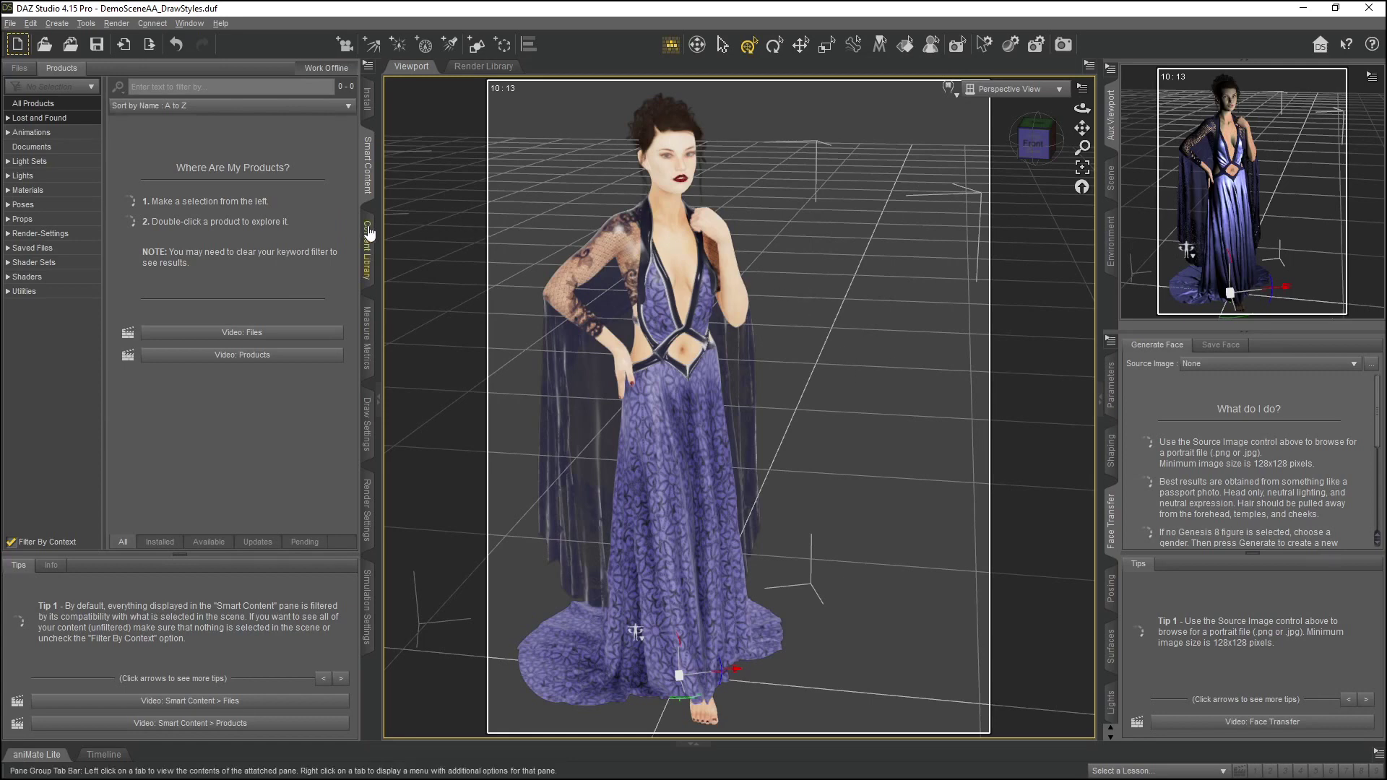
# Activate the Surface Selection tool in the new layout
pyautogui.click(908, 49)
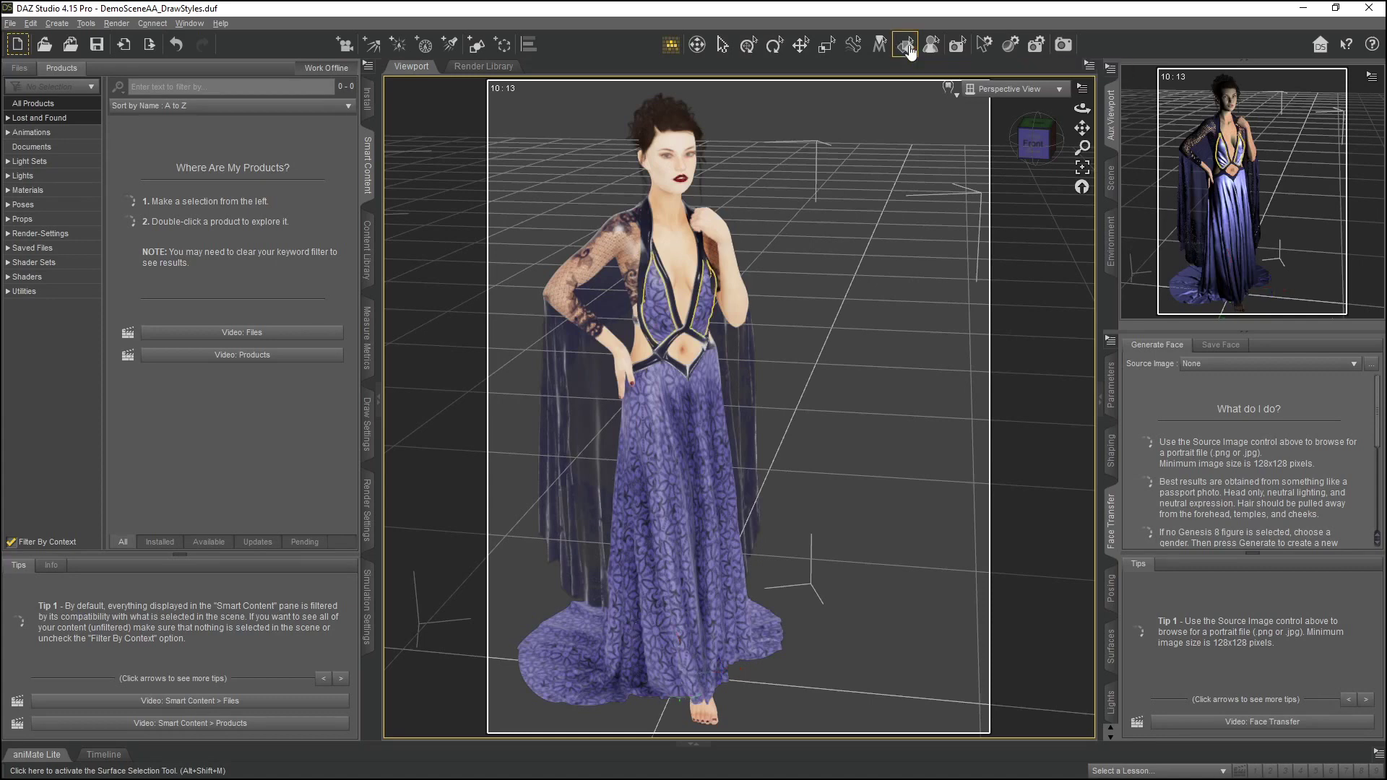
# Show the Content Library, the Scene pane and the Surfaces pane in the City Limits Lite layout
pyautogui.click(367, 246)
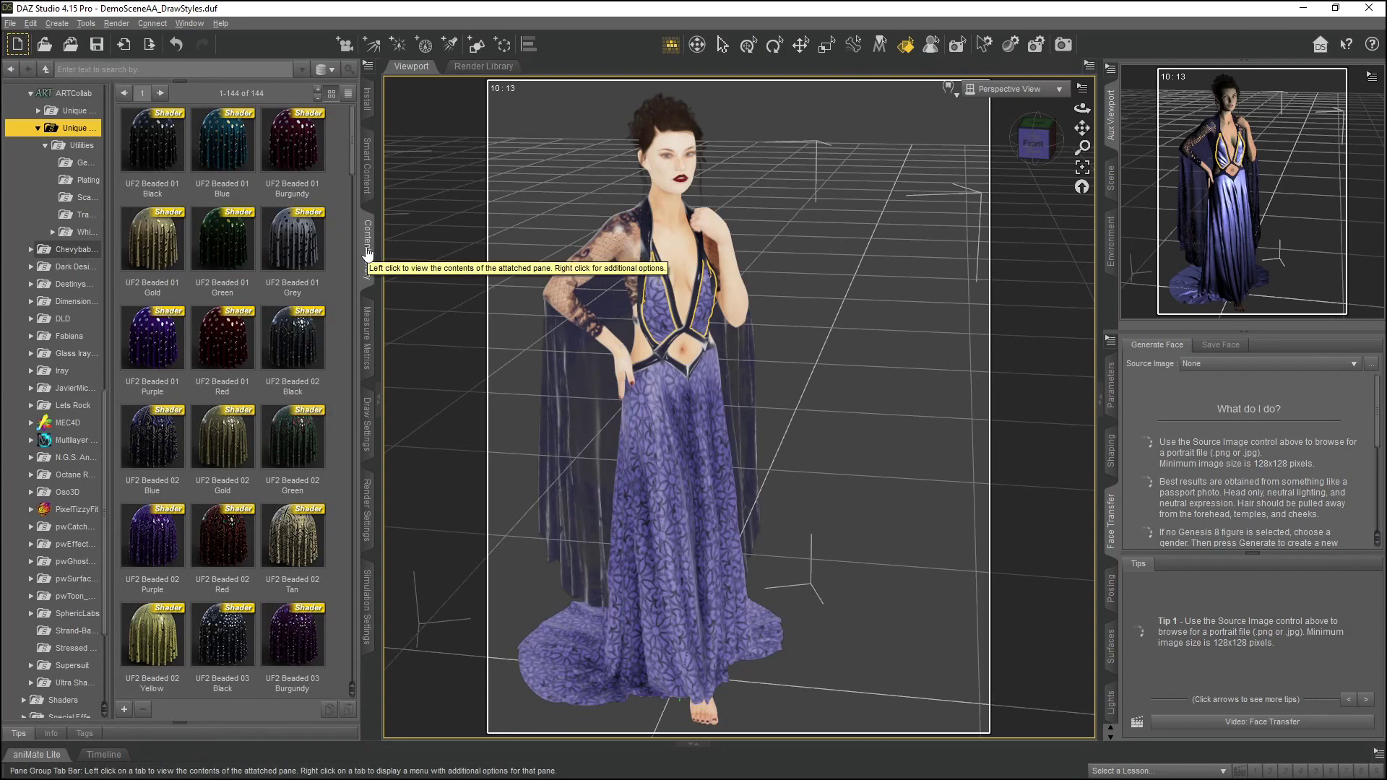
pyautogui.click(1111, 189)
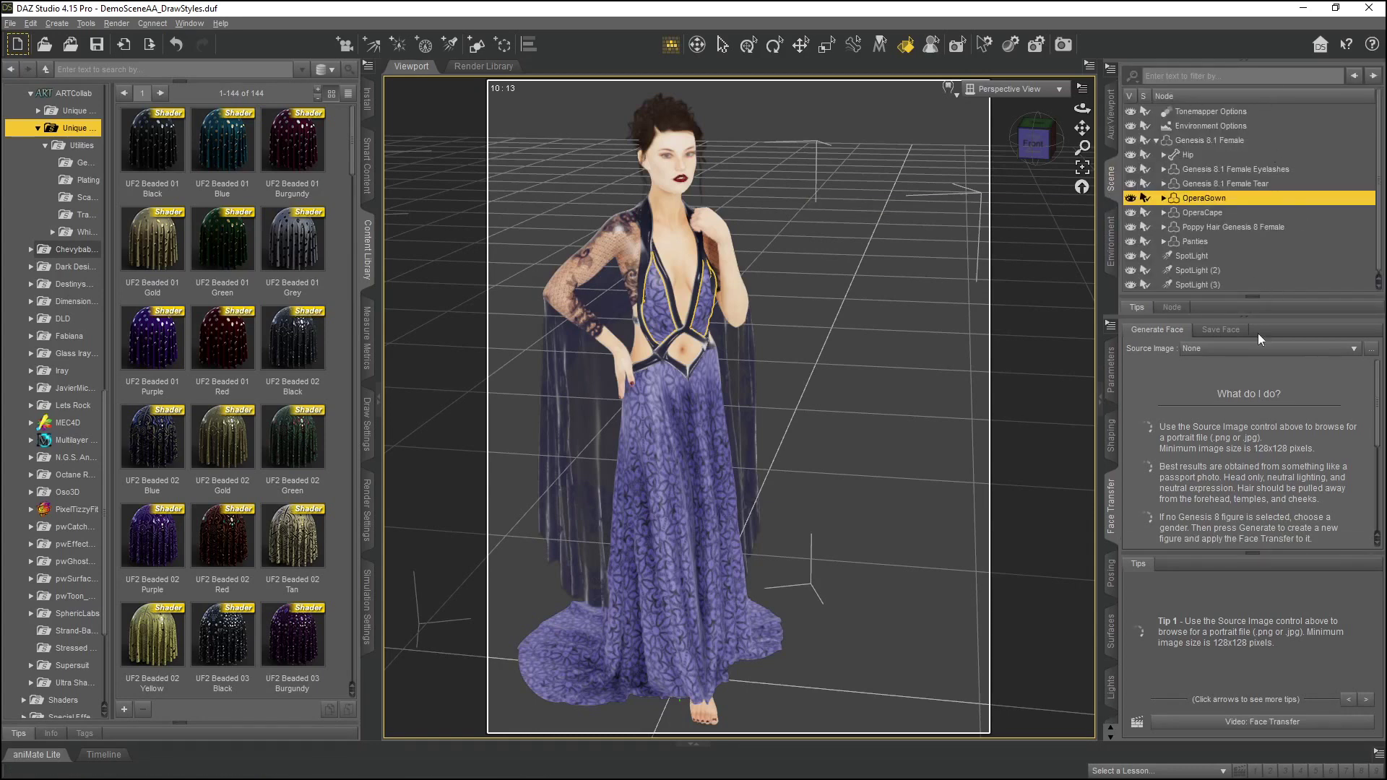
pyautogui.click(1111, 630)
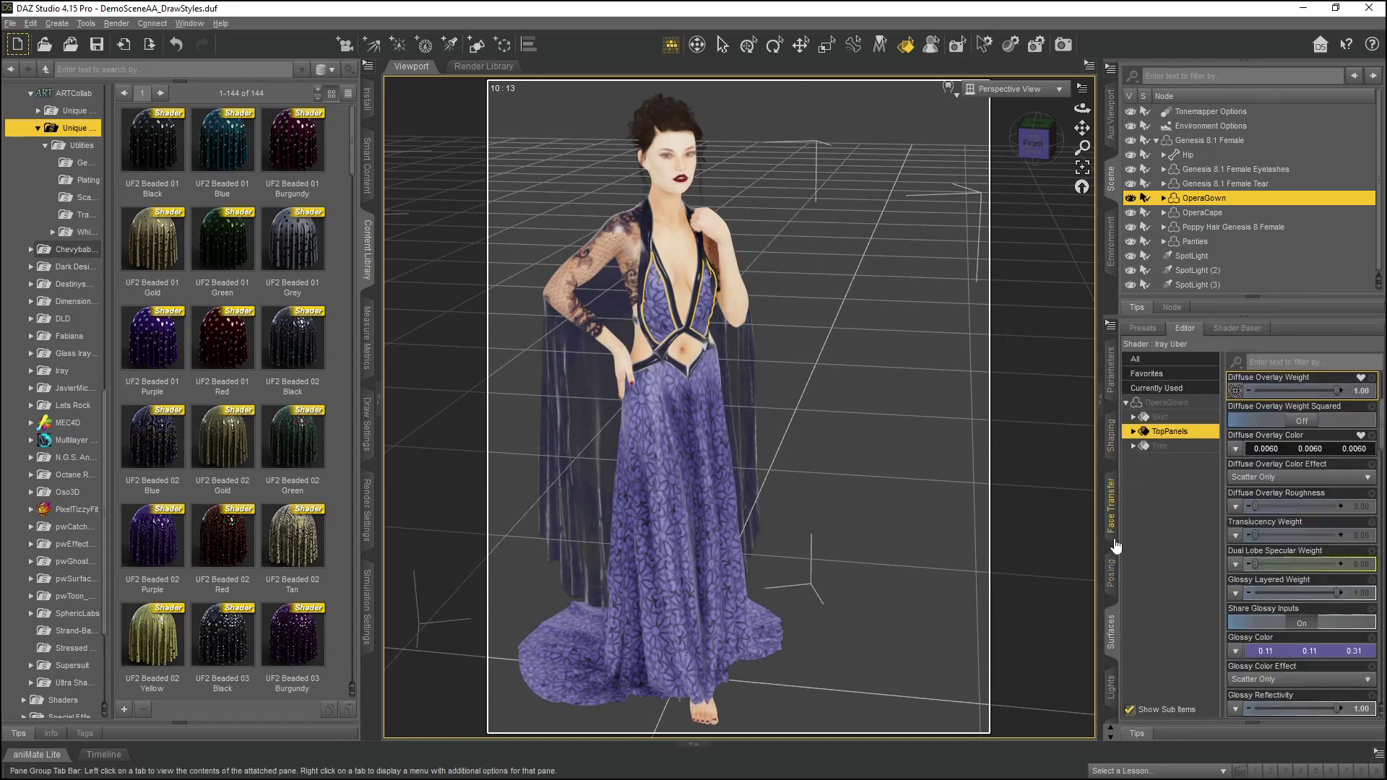
# Browse the docked panes including Posing, Cameras, Shaping, Parameters and Environment, and return to the Scene pane
pyautogui.click(1112, 571)
pyautogui.click(1111, 690)
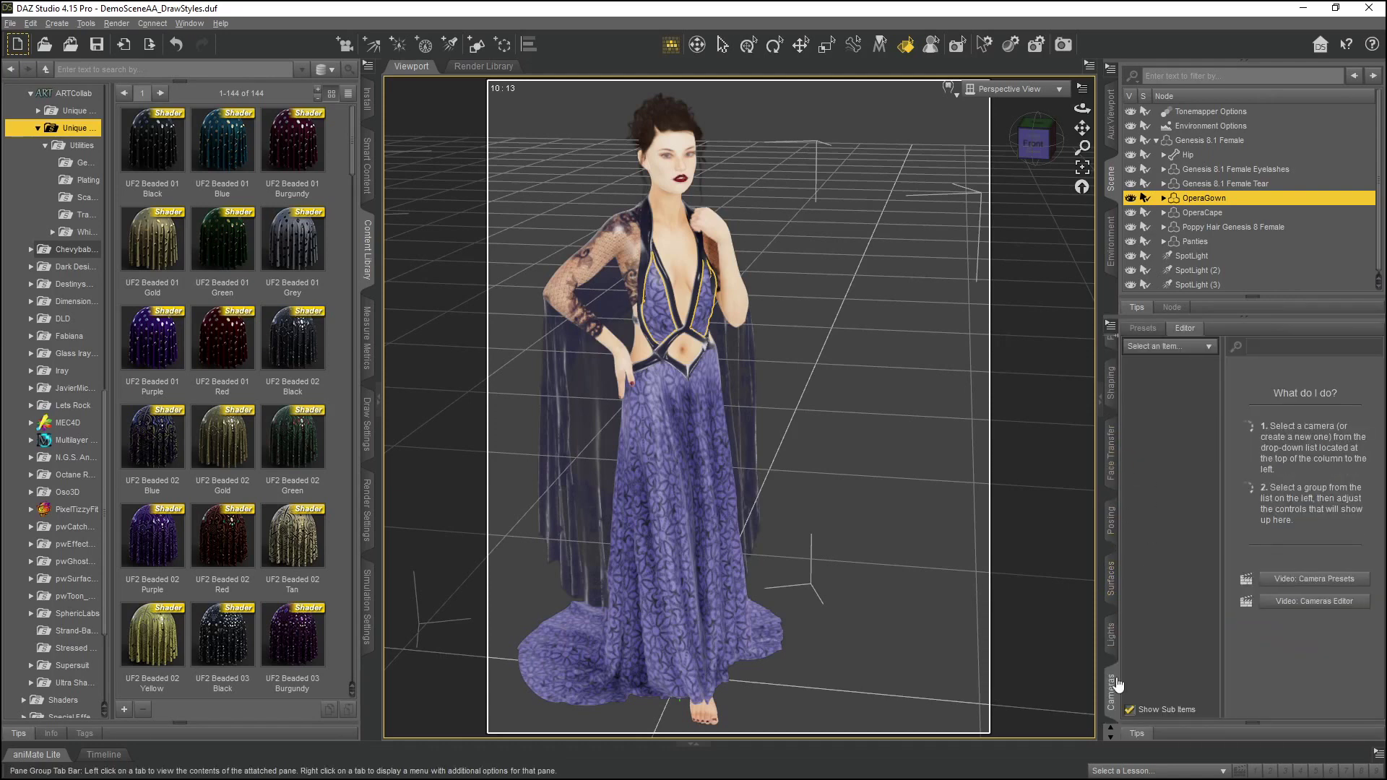
pyautogui.scroll(2, 1115, 519)
pyautogui.scroll(2, 1114, 519)
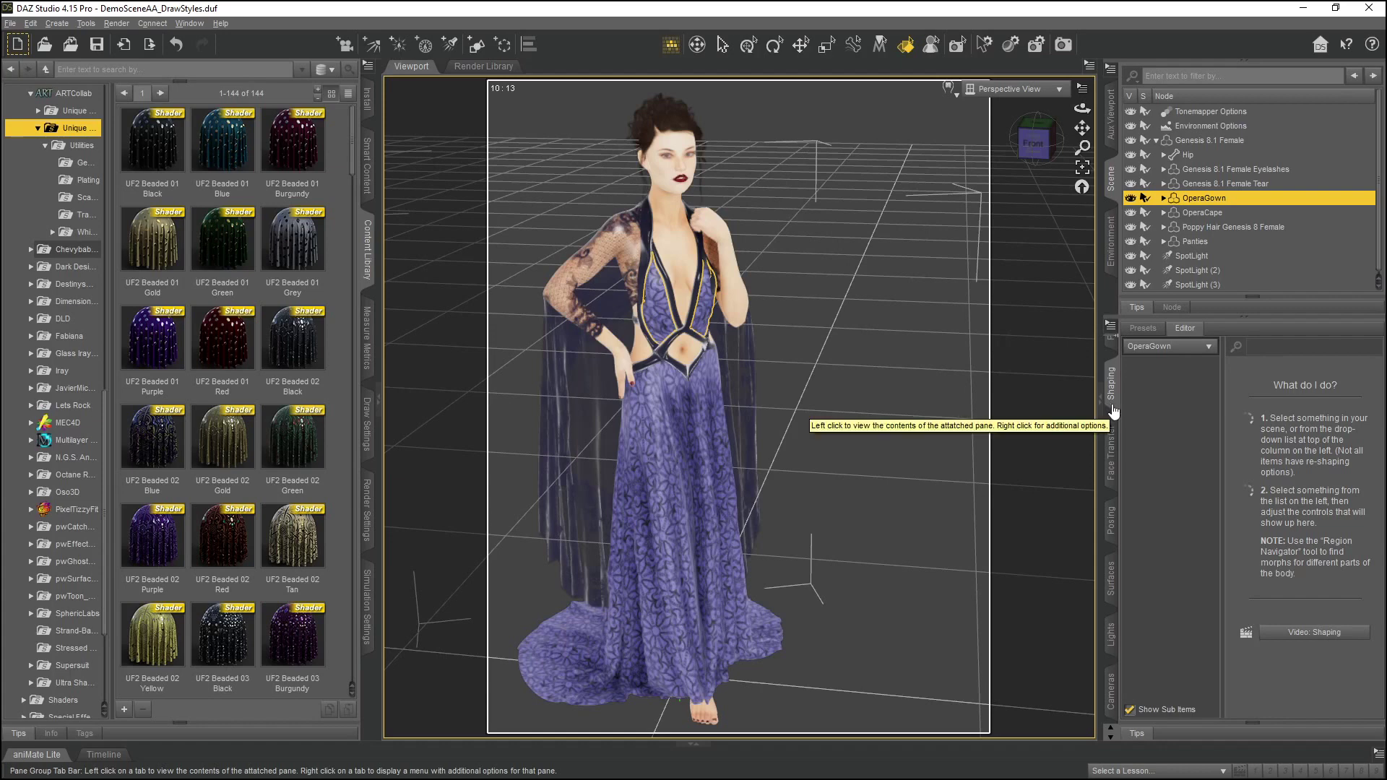
pyautogui.scroll(2, 1113, 411)
pyautogui.scroll(2, 1113, 411)
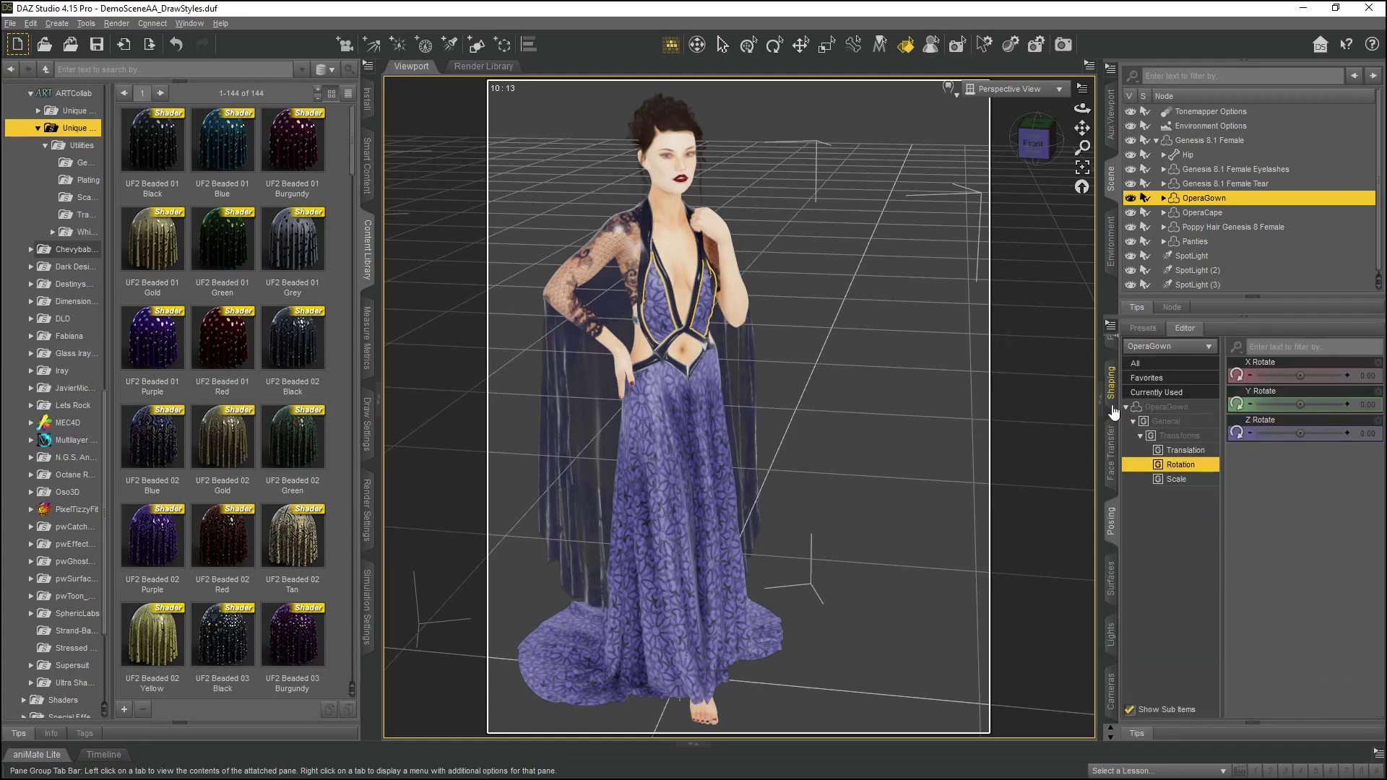
pyautogui.scroll(2, 1111, 175)
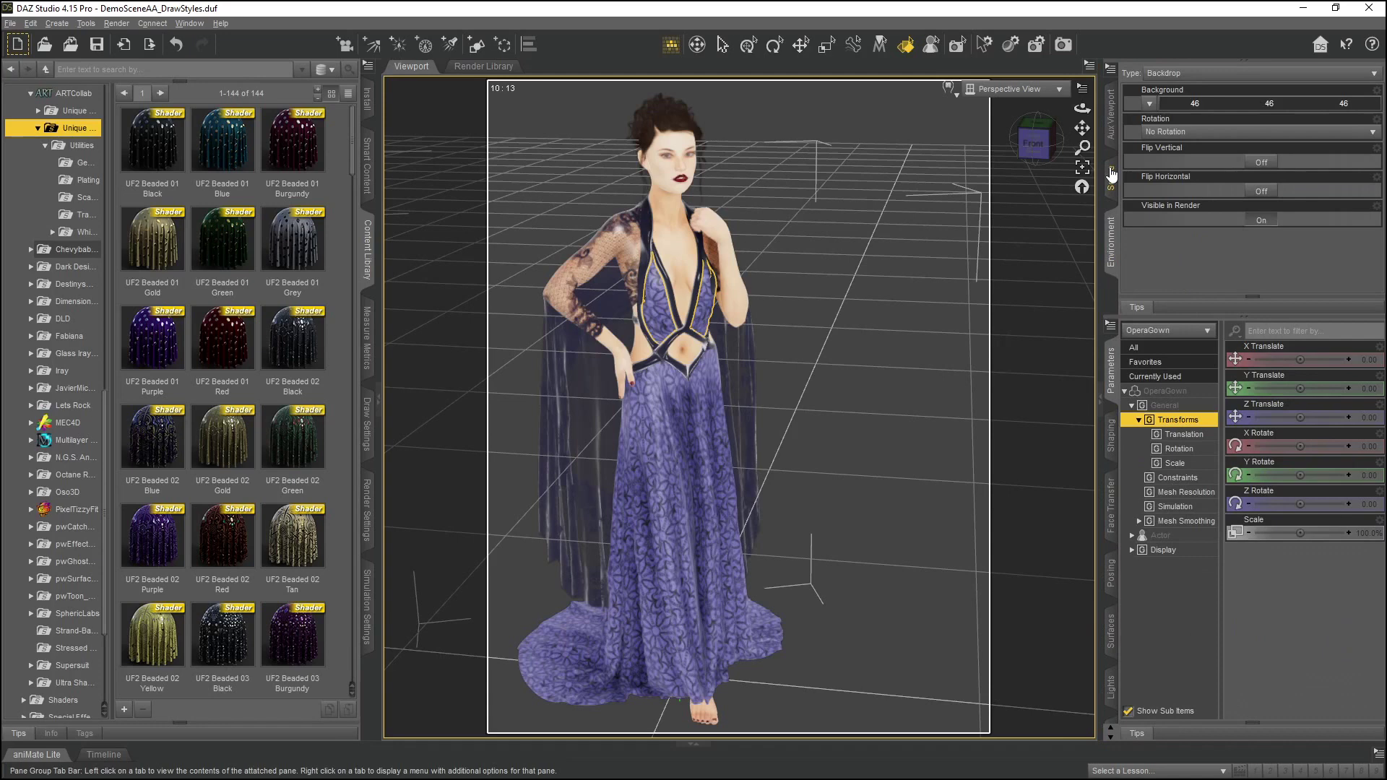
pyautogui.scroll(-2, 1111, 174)
pyautogui.click(1111, 175)
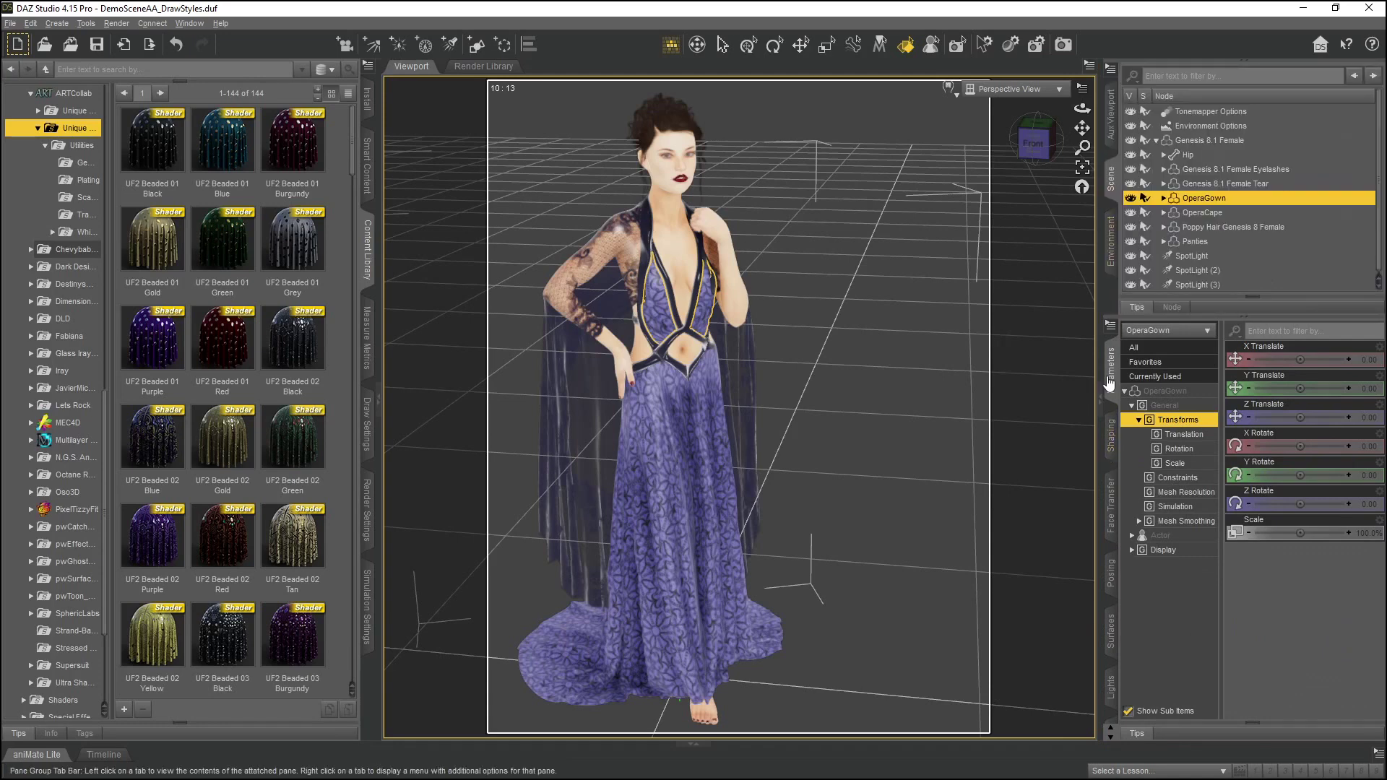
# View the Lights and Surfaces panes, ending on the Cameras pane
pyautogui.click(1112, 682)
pyautogui.click(1112, 632)
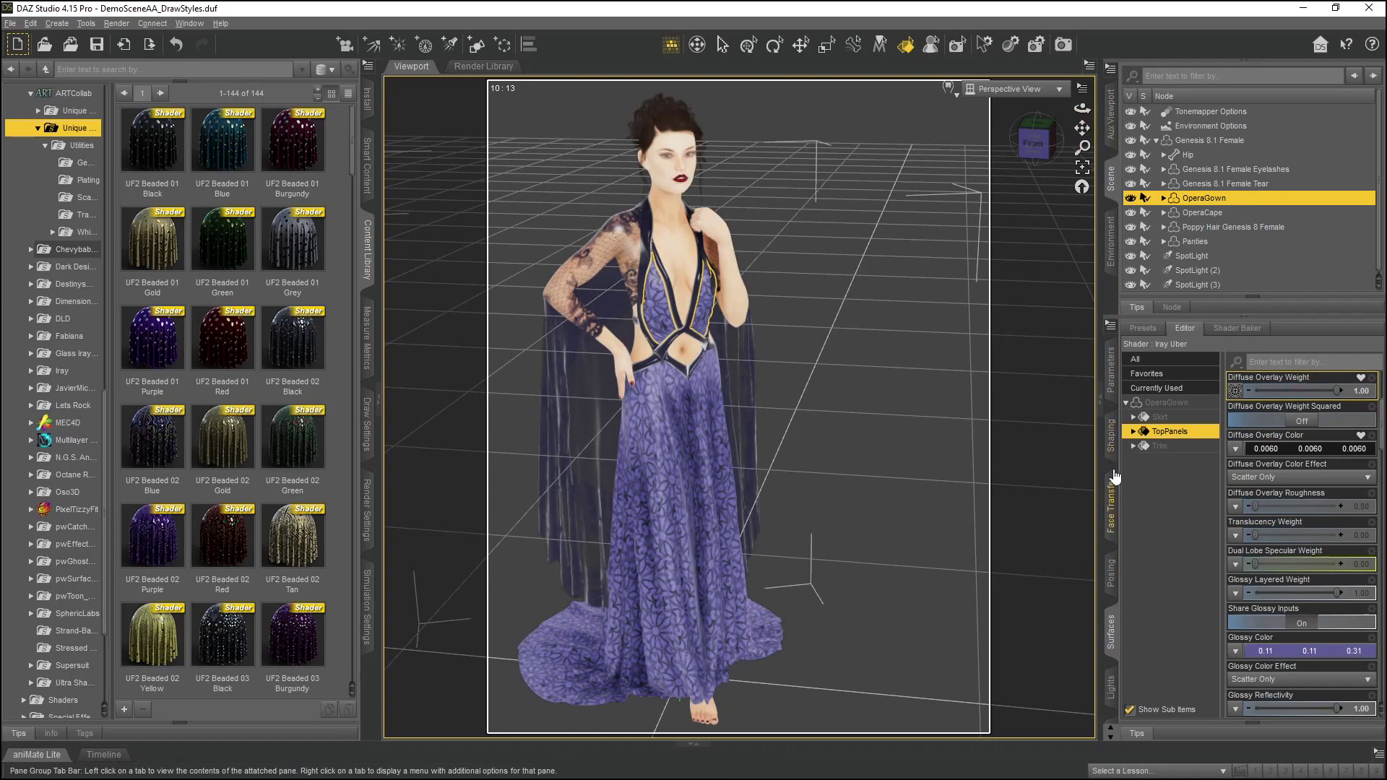
pyautogui.scroll(-2, 1111, 478)
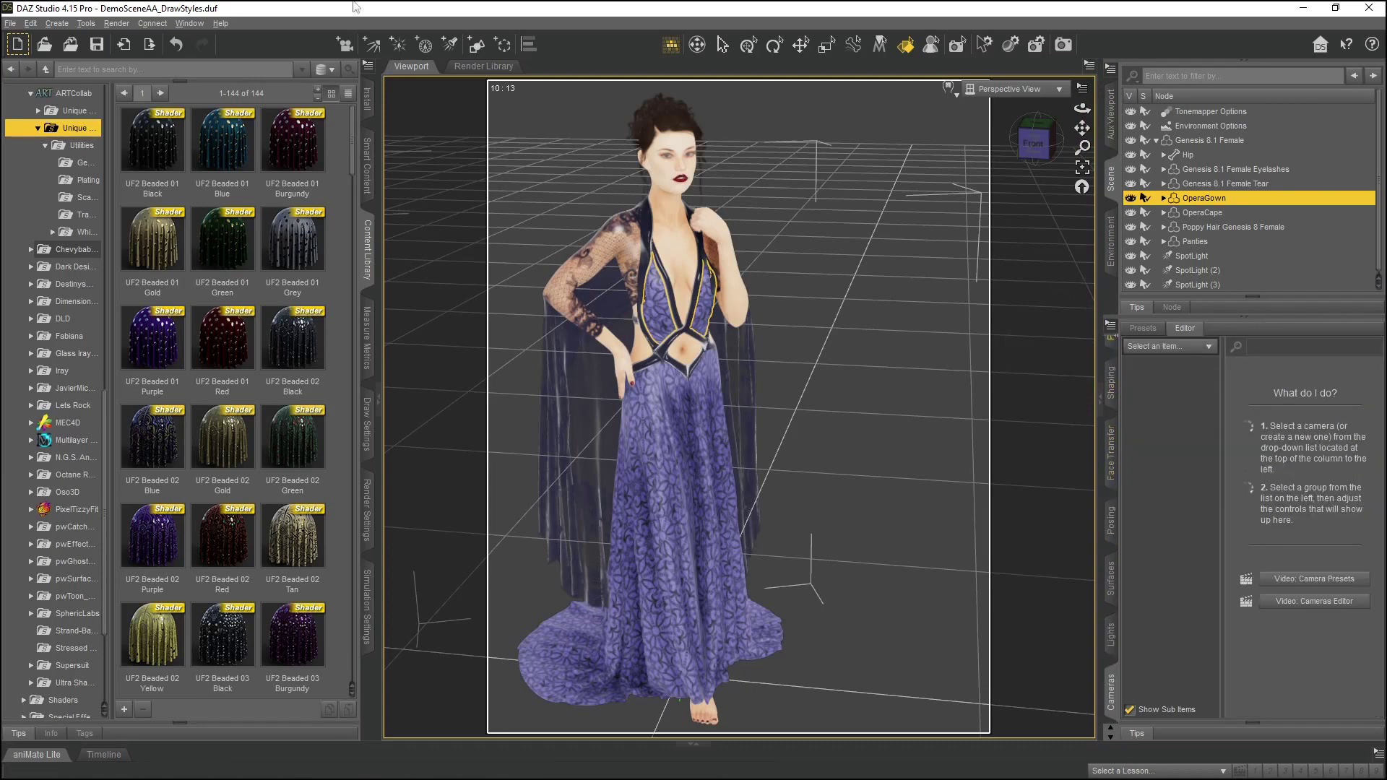
# Open the Tool Settings pane as a floating window
pyautogui.click(189, 23)
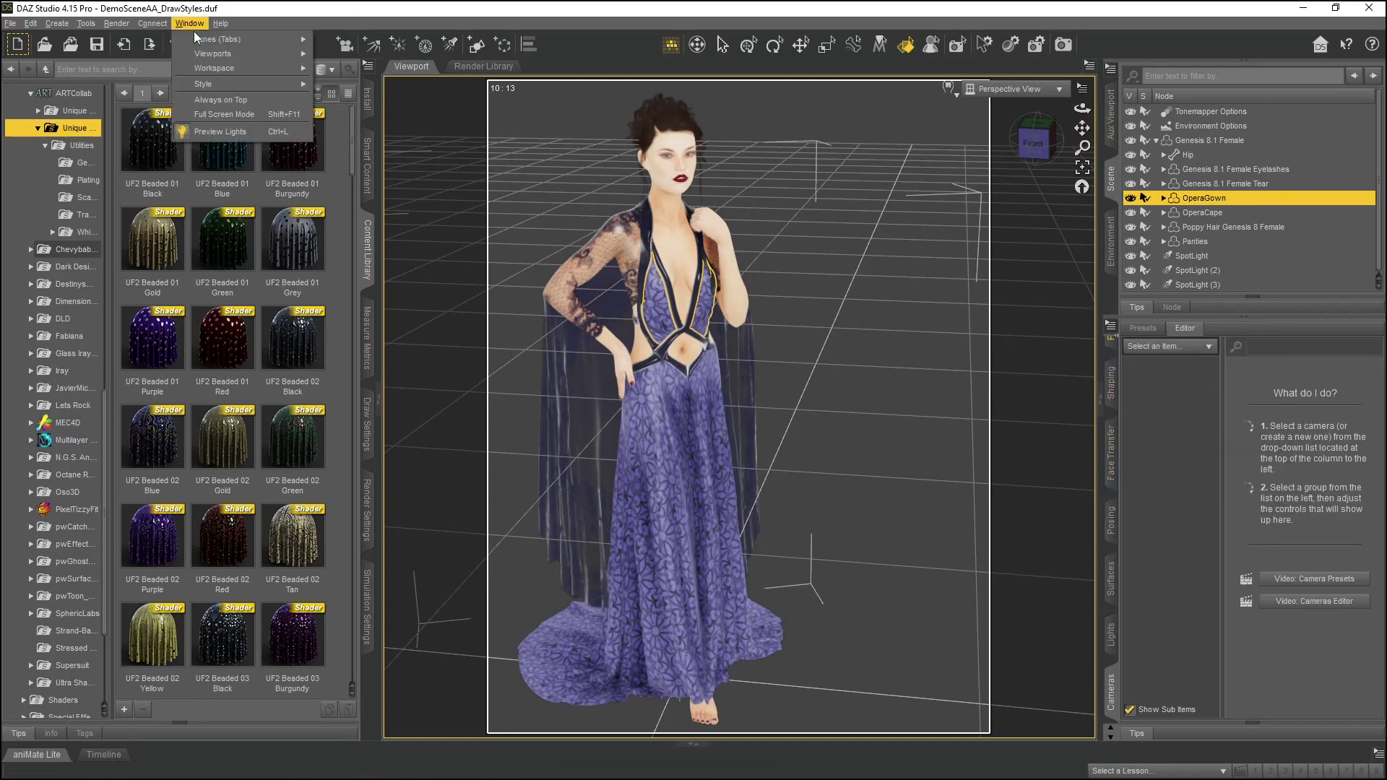
pyautogui.moveTo(197, 36)
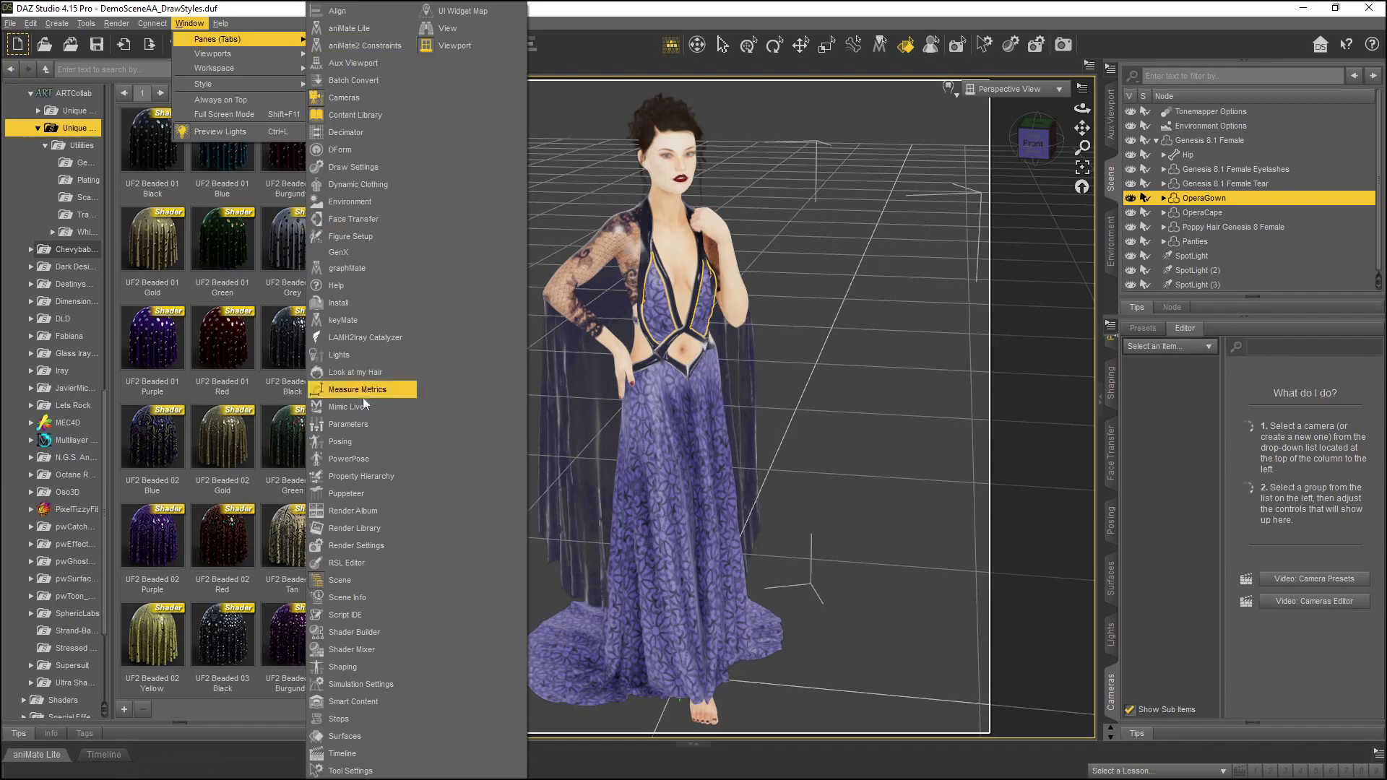
pyautogui.click(337, 771)
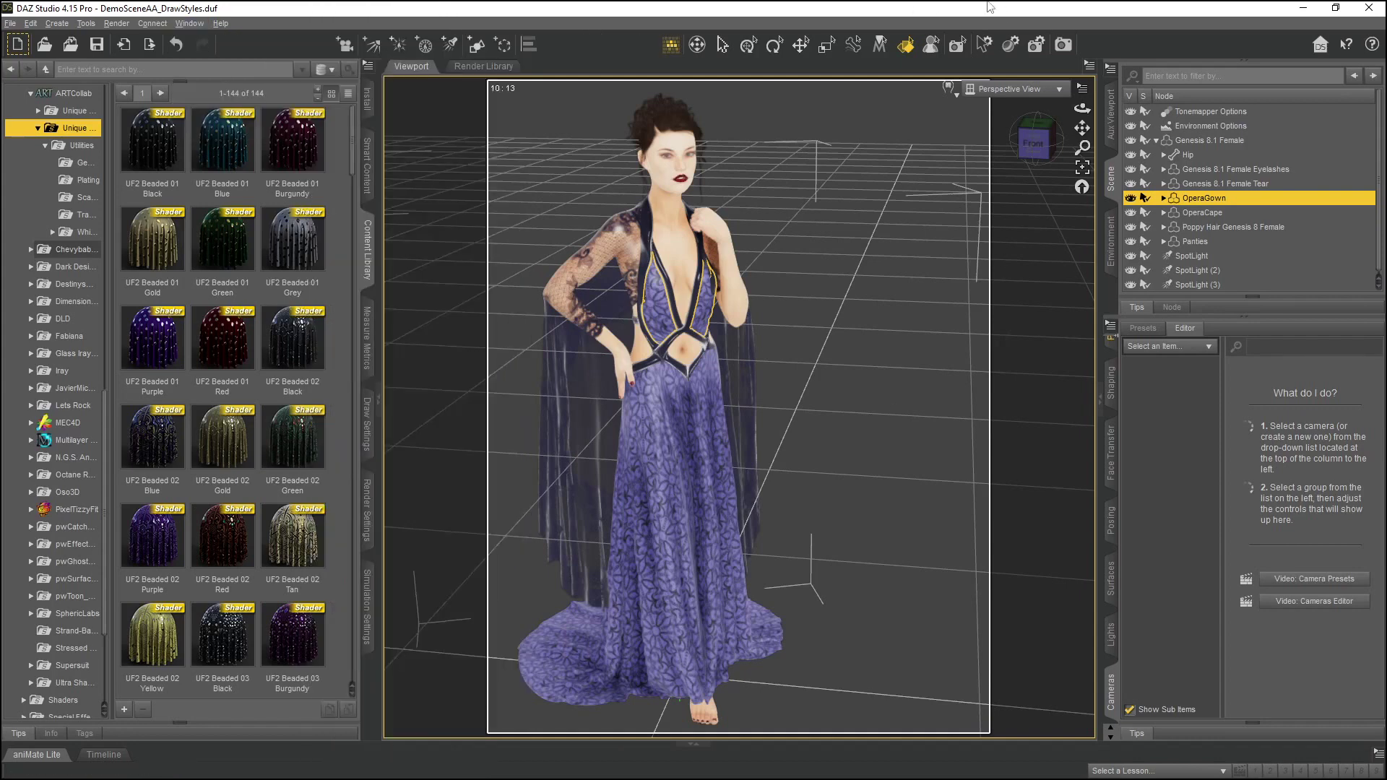
pyautogui.click(985, 48)
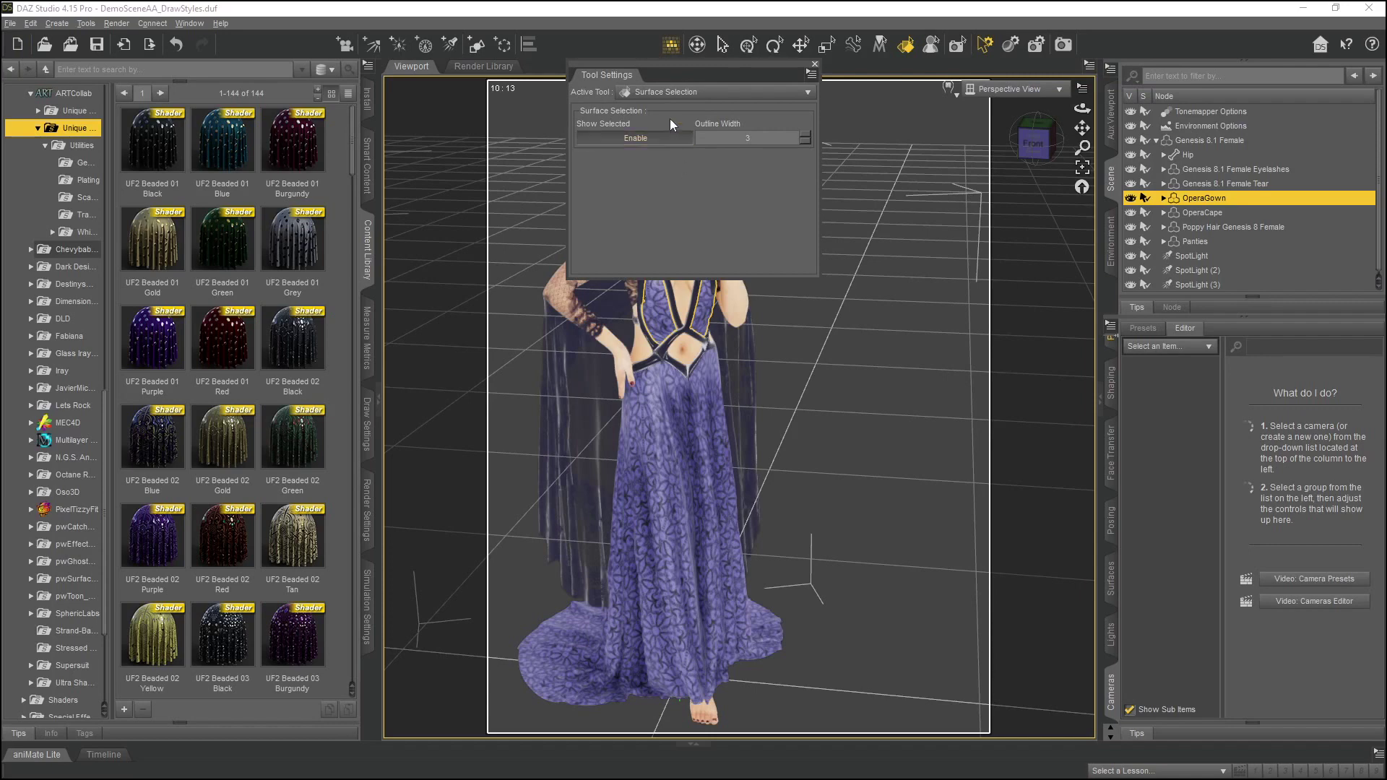
# Check the active tool list in Tool Settings and dock the pane in the group directly after Cameras
pyautogui.click(668, 92)
pyautogui.click(668, 97)
pyautogui.moveTo(599, 62); pyautogui.dragTo(847, 325)
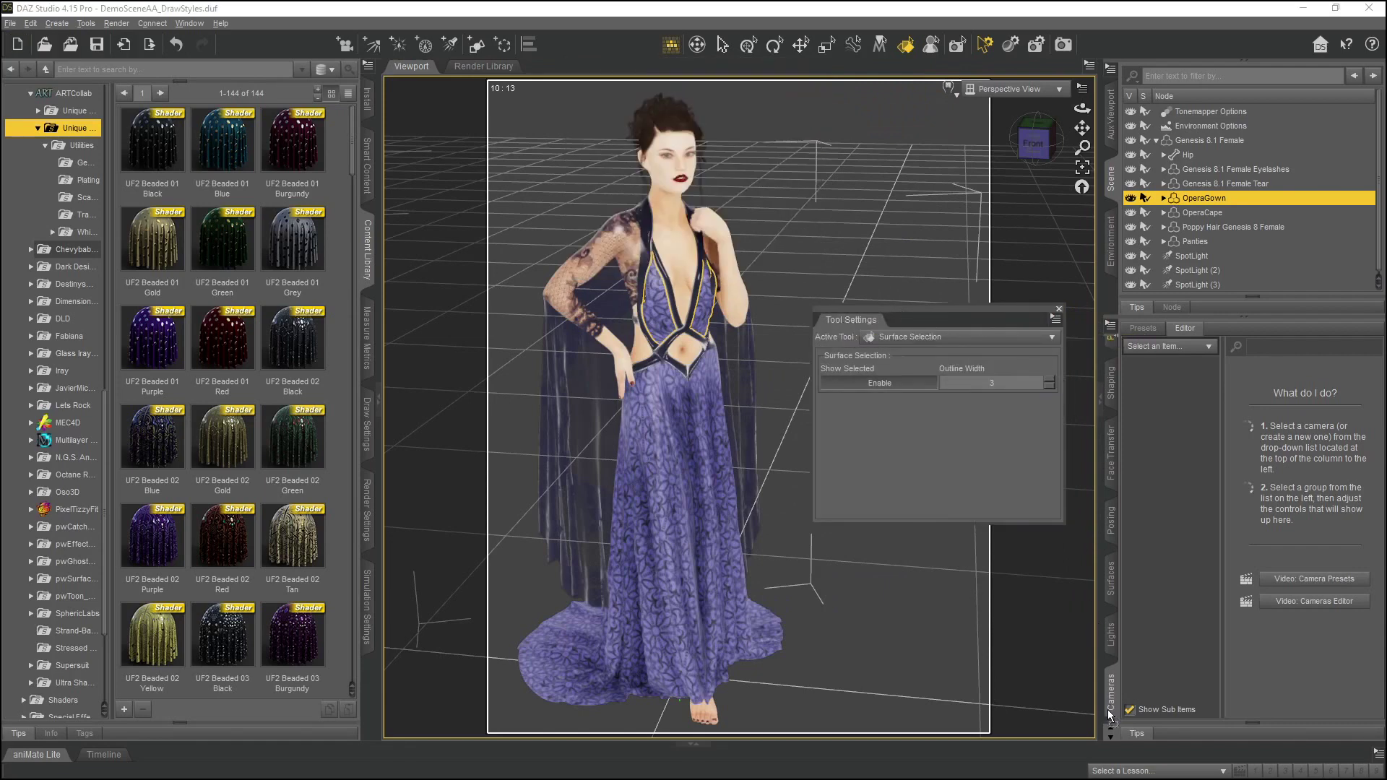
pyautogui.moveTo(1107, 712); pyautogui.dragTo(1108, 712)
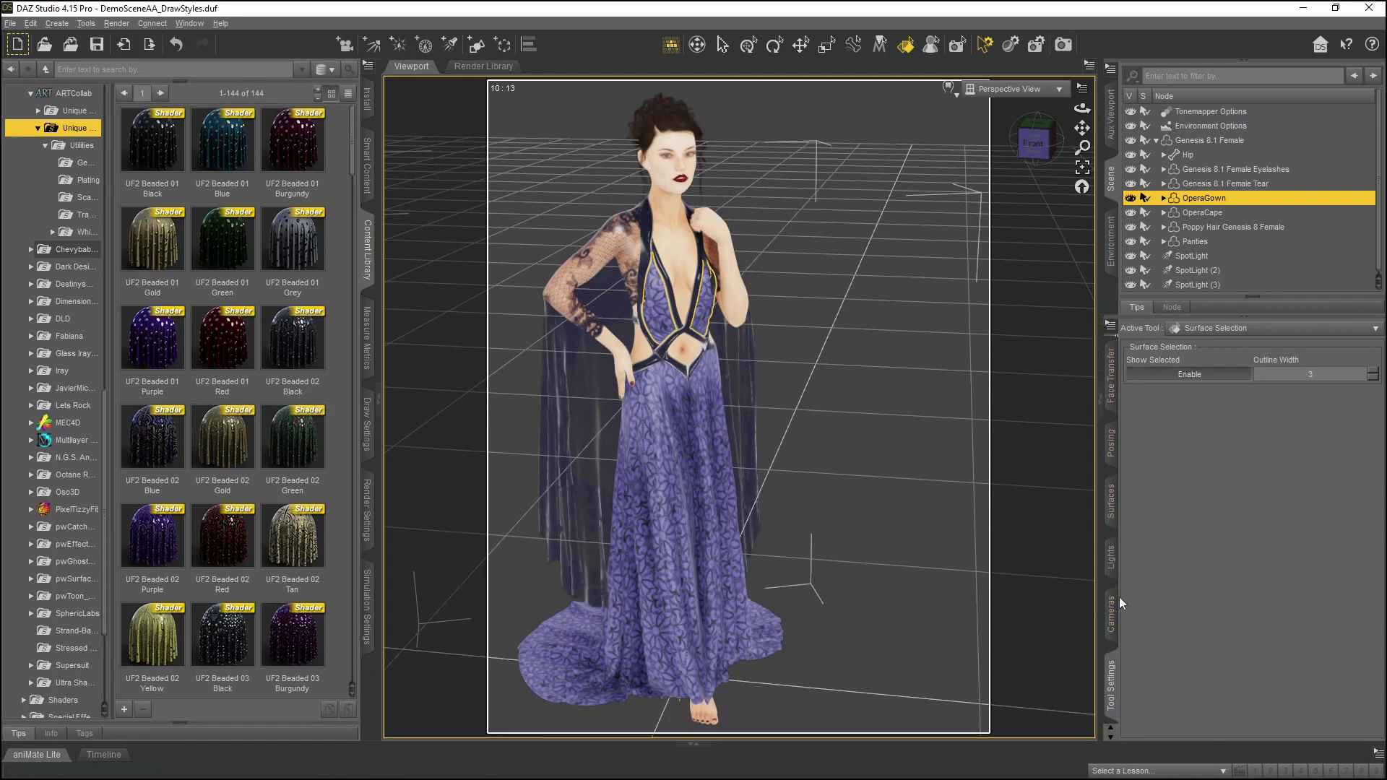
# Cycle through the docked pane group between Surfaces, Tool Settings and Parameters, ending on Parameters
pyautogui.click(1112, 512)
pyautogui.scroll(4, 1112, 512)
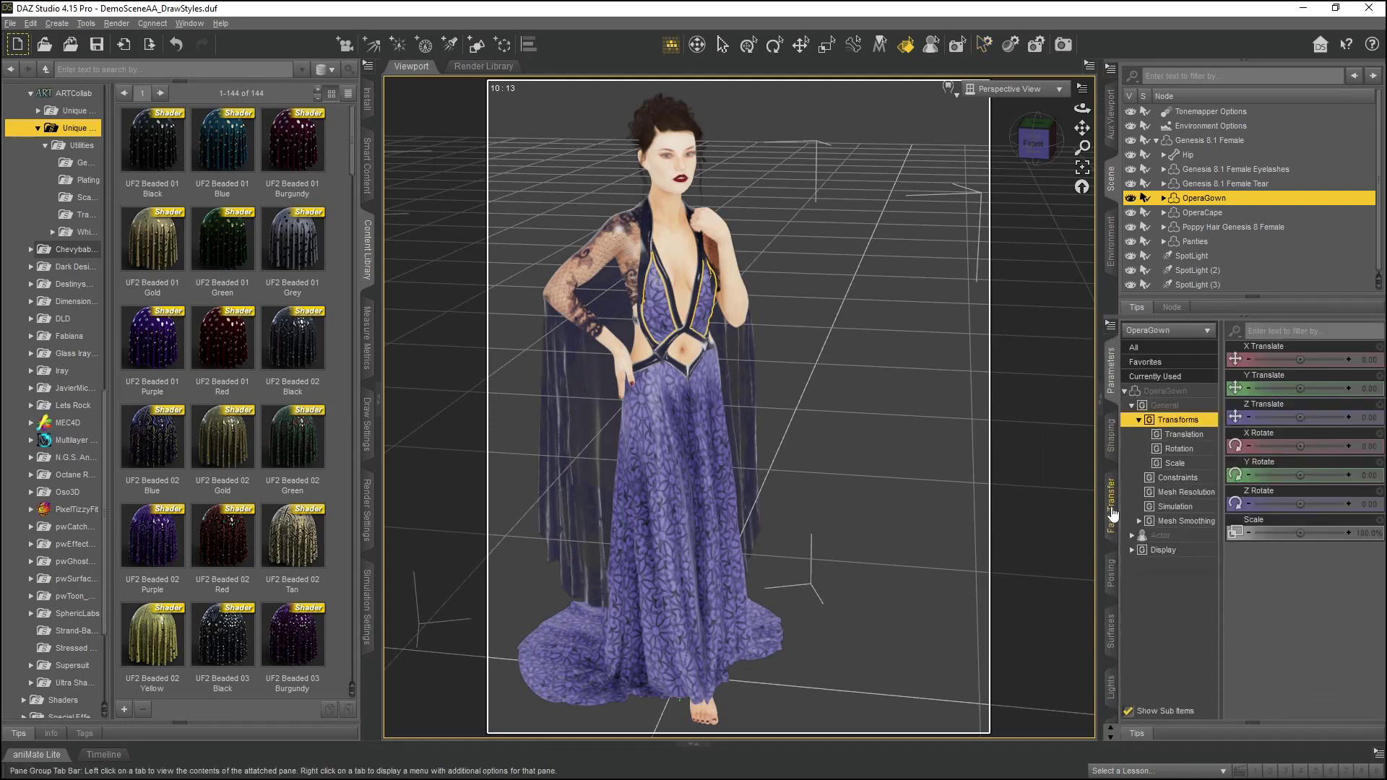
pyautogui.scroll(-7, 1113, 513)
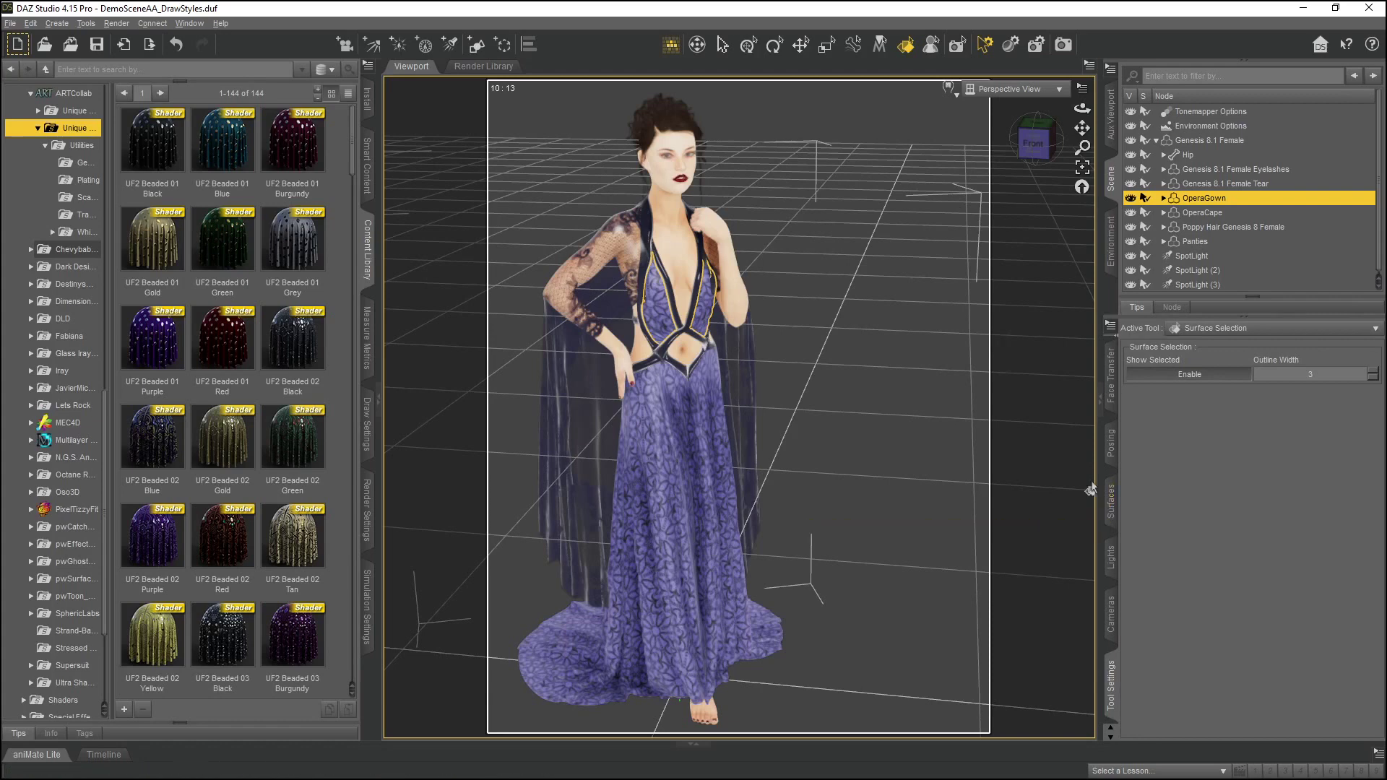
pyautogui.scroll(7, 1109, 463)
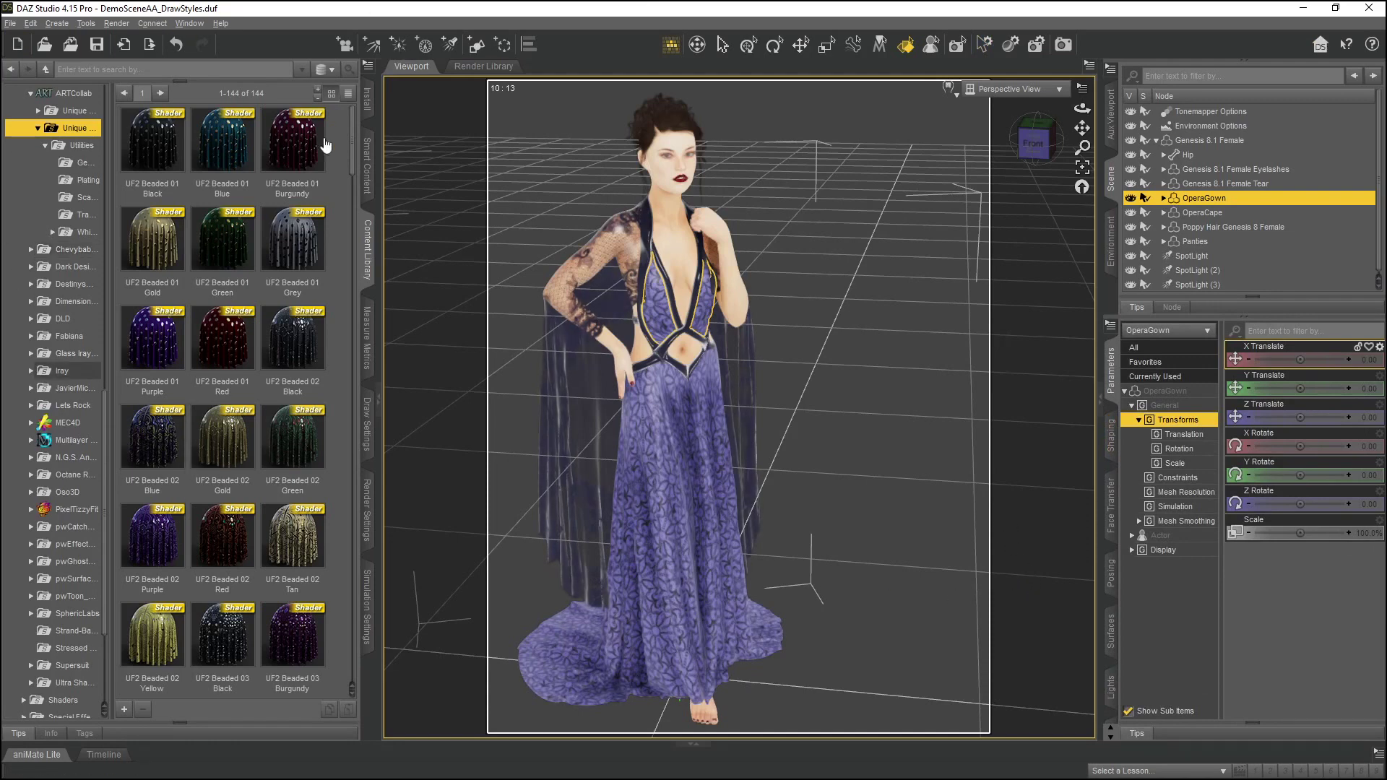
# Switch the workspace layout from City Limits Lite to City Limits
pyautogui.click(189, 23)
pyautogui.moveTo(217, 68)
pyautogui.click(347, 72)
pyautogui.click(870, 162)
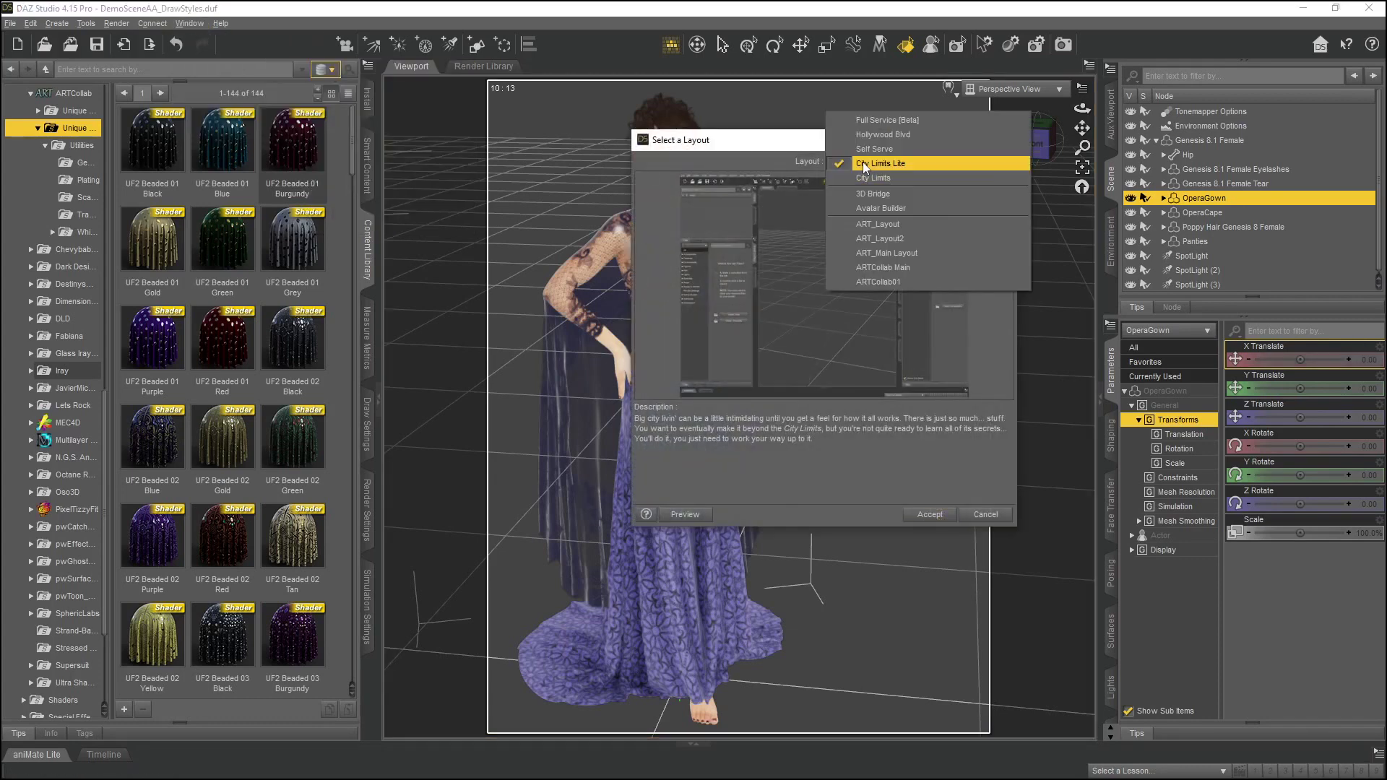
pyautogui.click(884, 179)
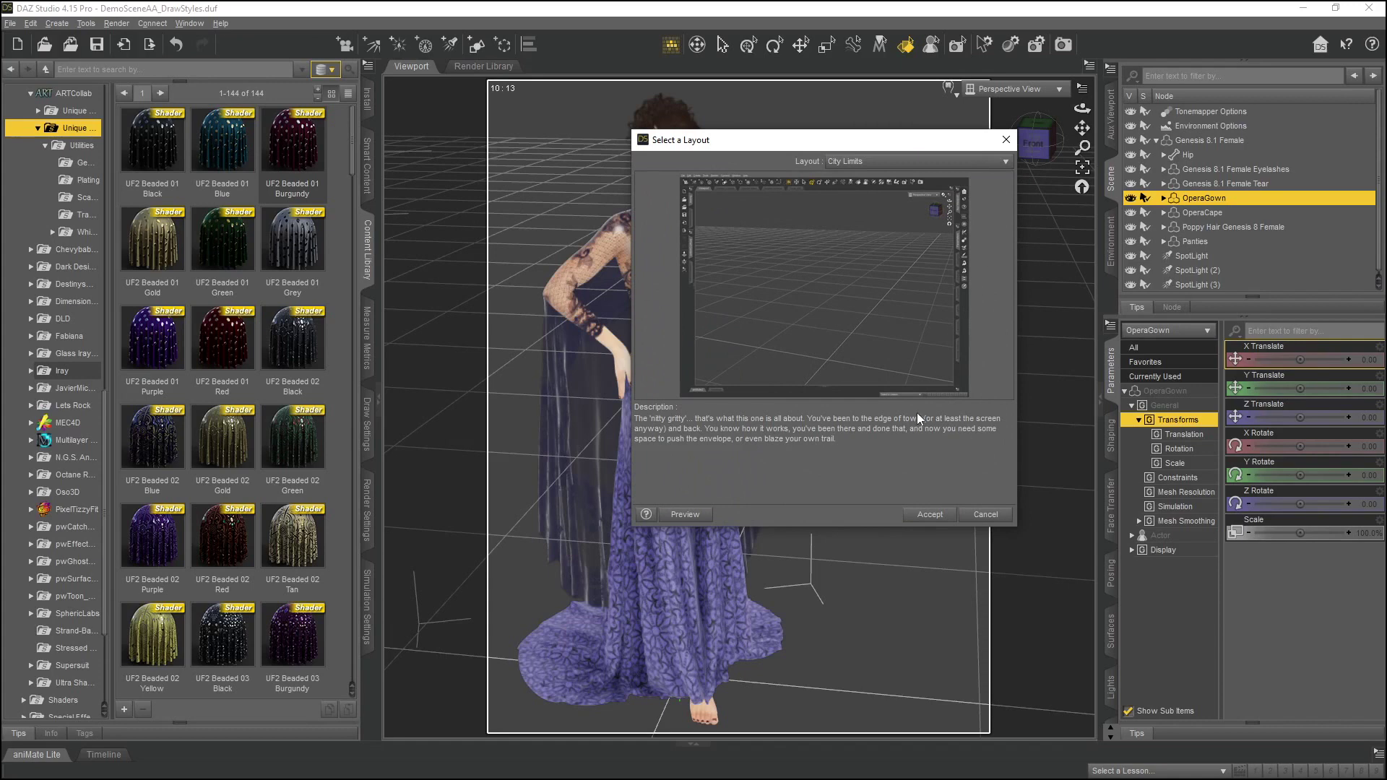
pyautogui.click(929, 514)
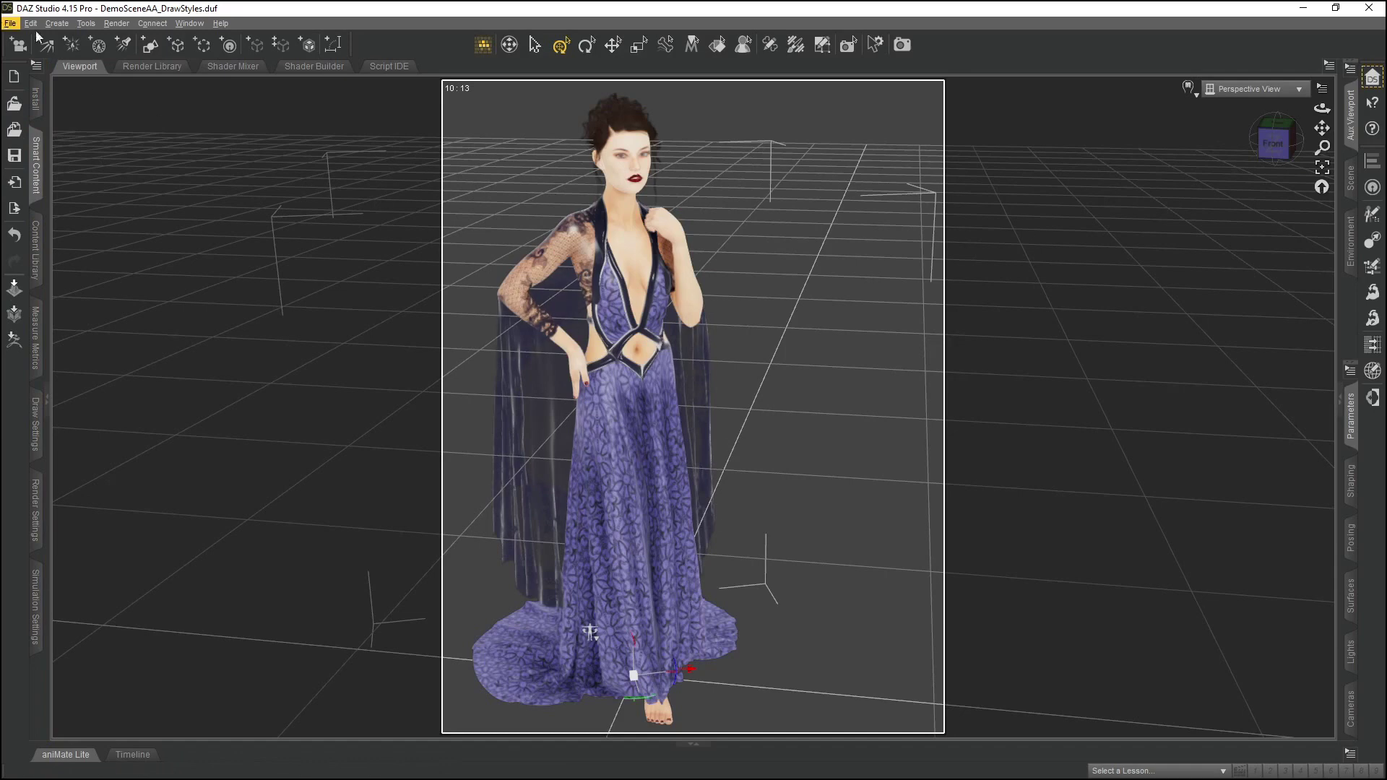
# Expand the Smart Content and Parameters panes in the City Limits layout and activate the Surface Selection tool
pyautogui.click(35, 156)
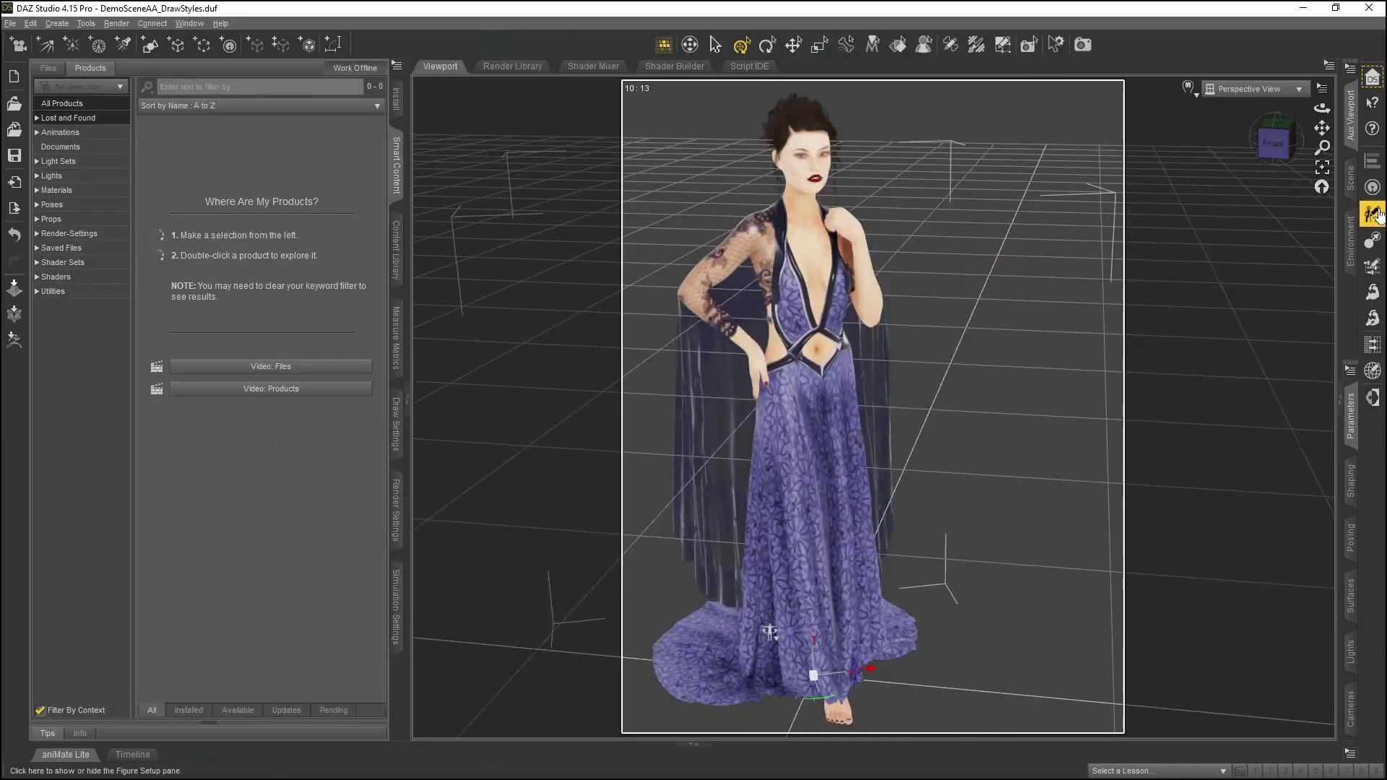
pyautogui.click(1354, 425)
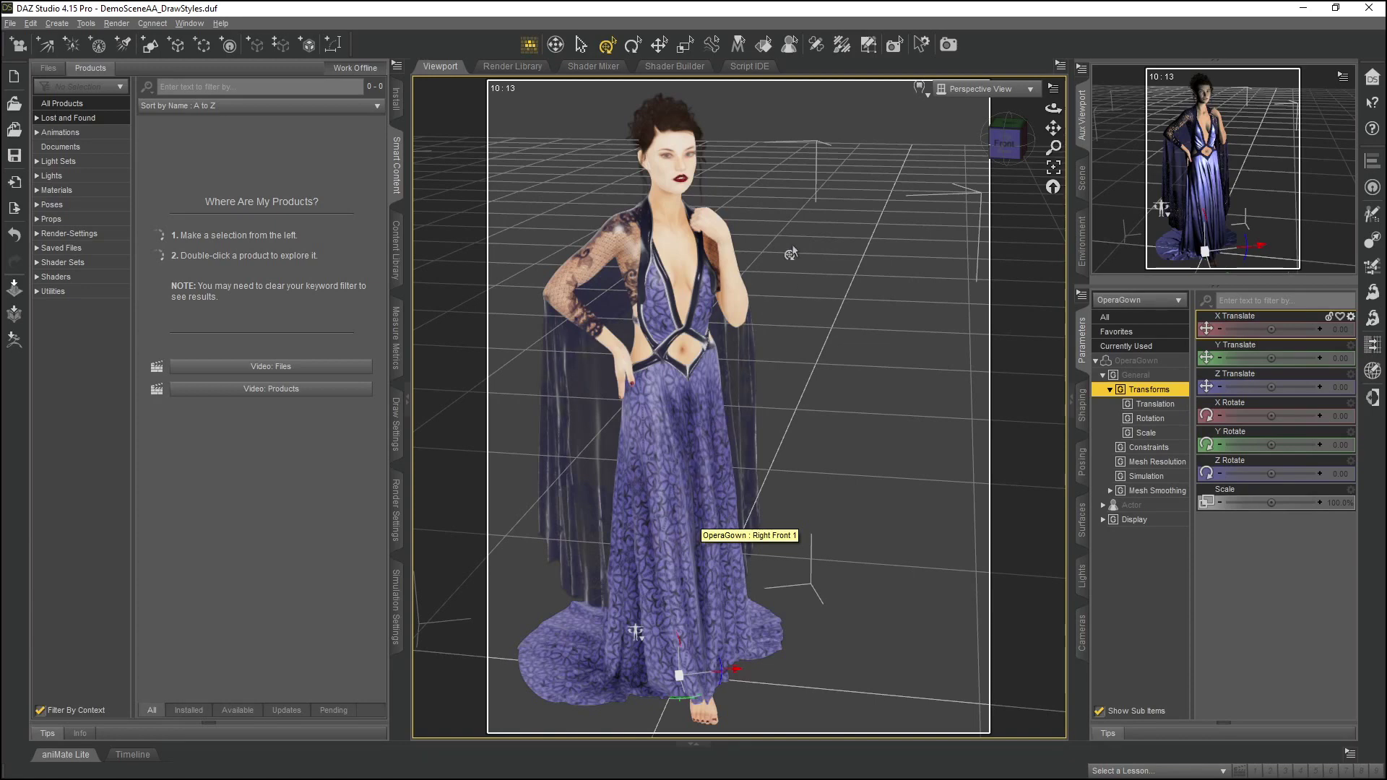
pyautogui.click(764, 46)
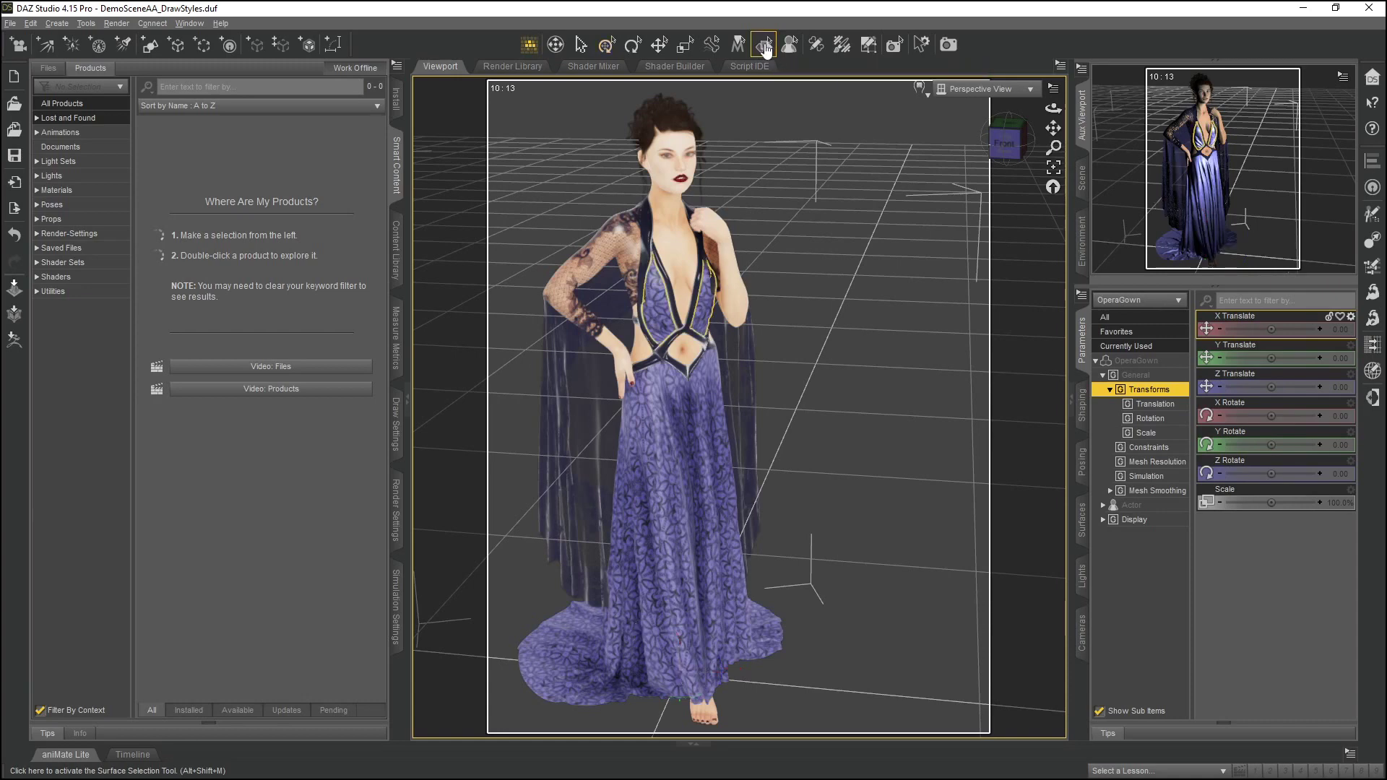
# View the Content Library, Scene, Surfaces and Cameras panes in the City Limits layout
pyautogui.click(397, 247)
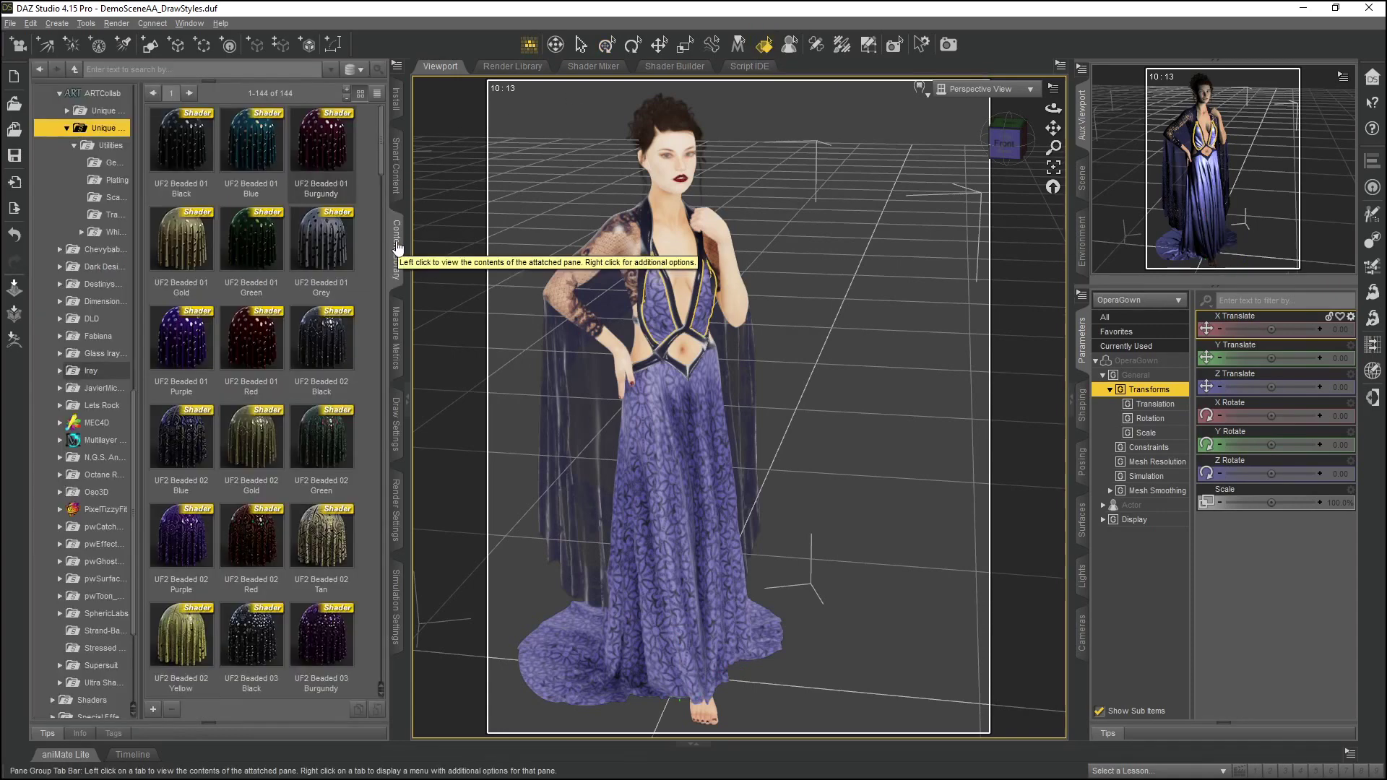
pyautogui.click(1081, 180)
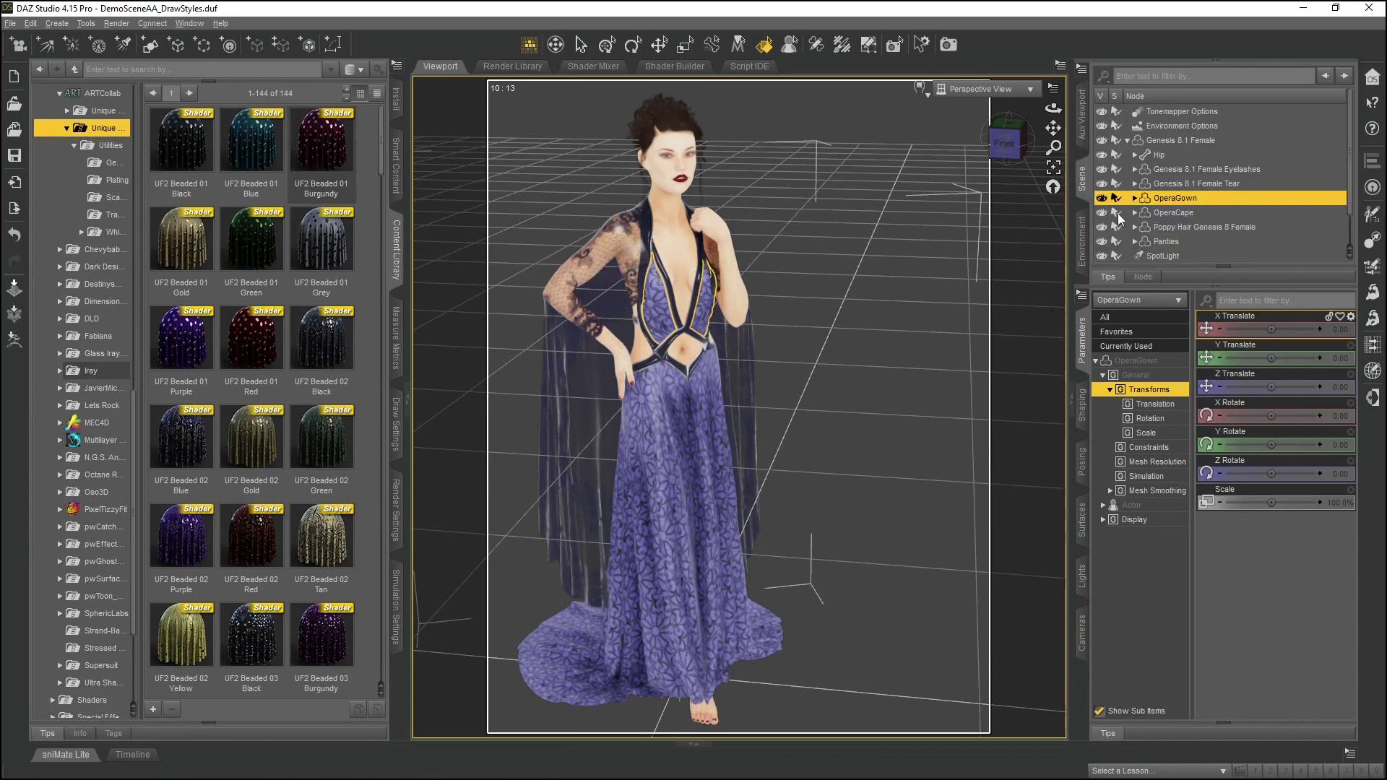
pyautogui.click(1081, 520)
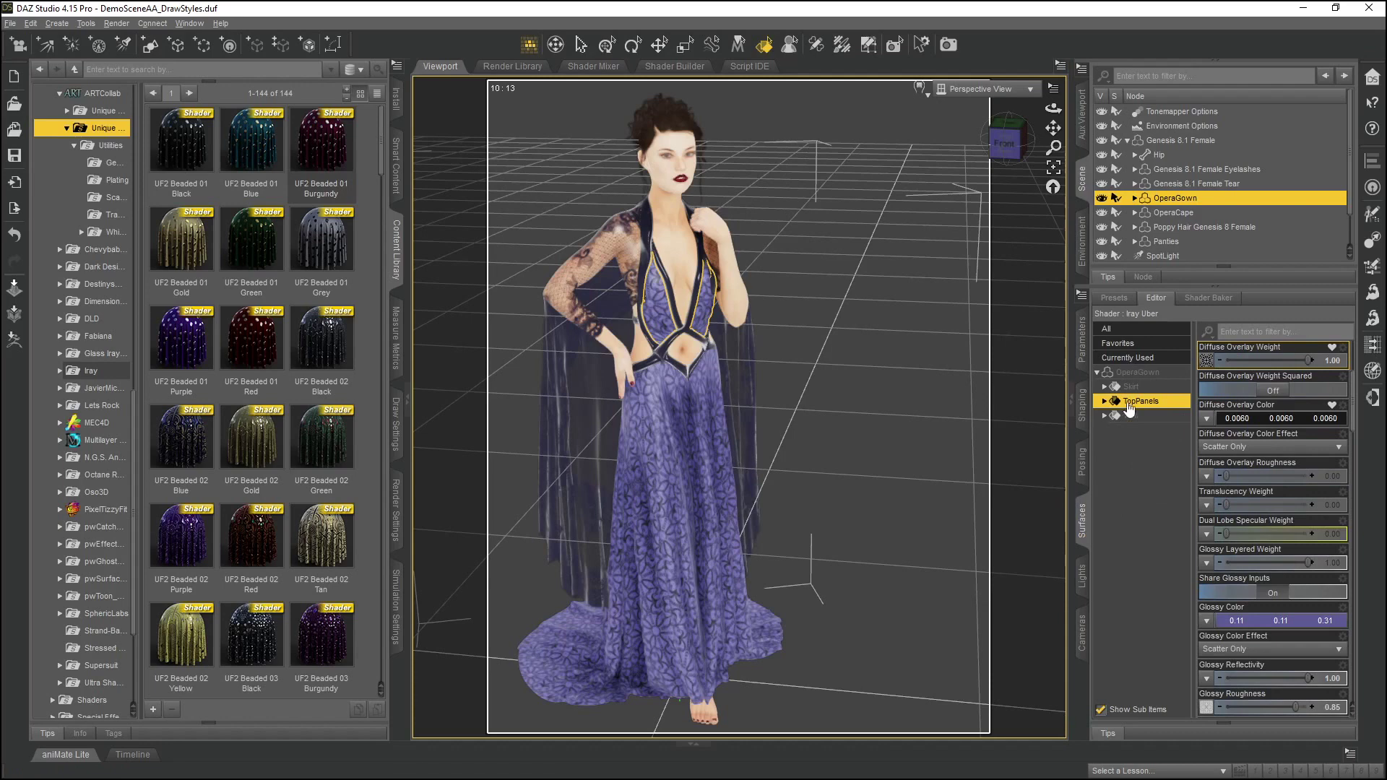
pyautogui.click(1083, 624)
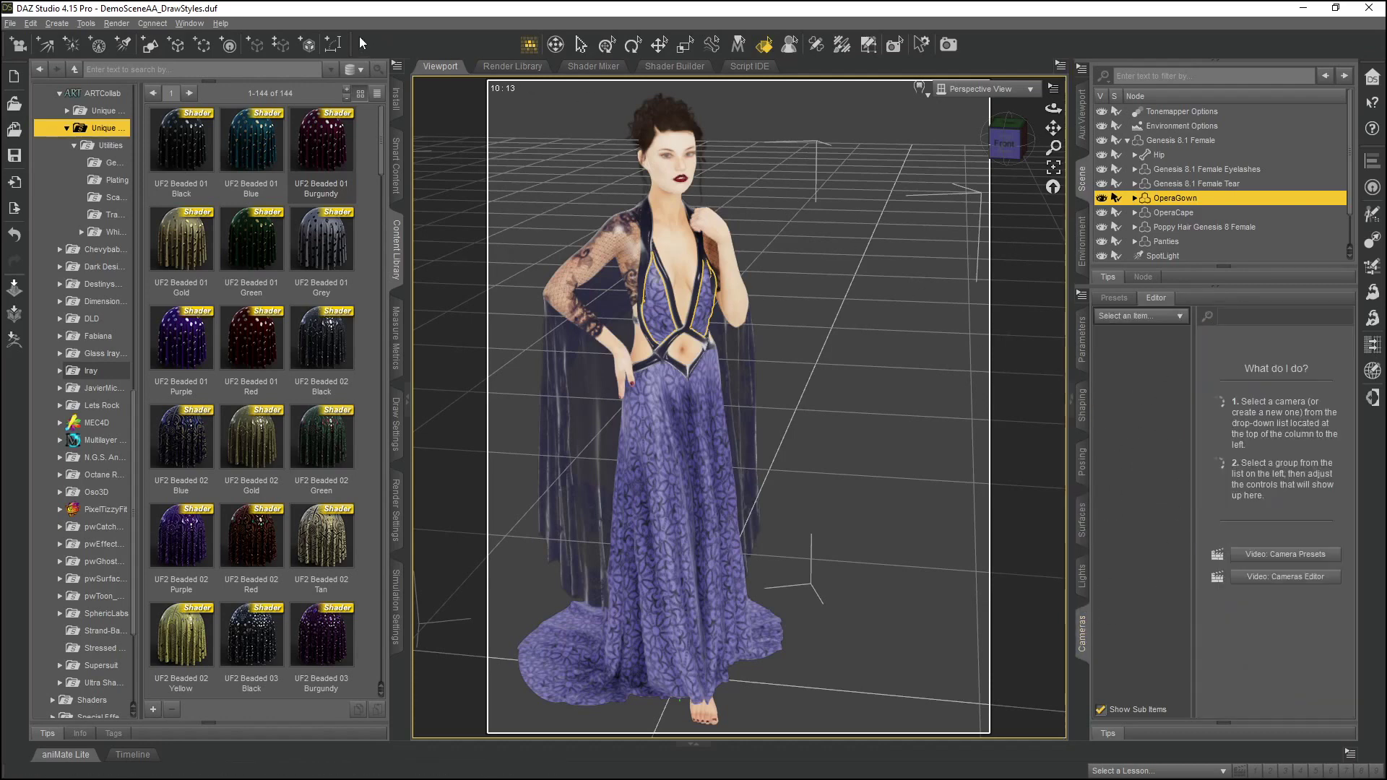
# Show the Tool Settings pane as a floating pane and close it
pyautogui.click(188, 23)
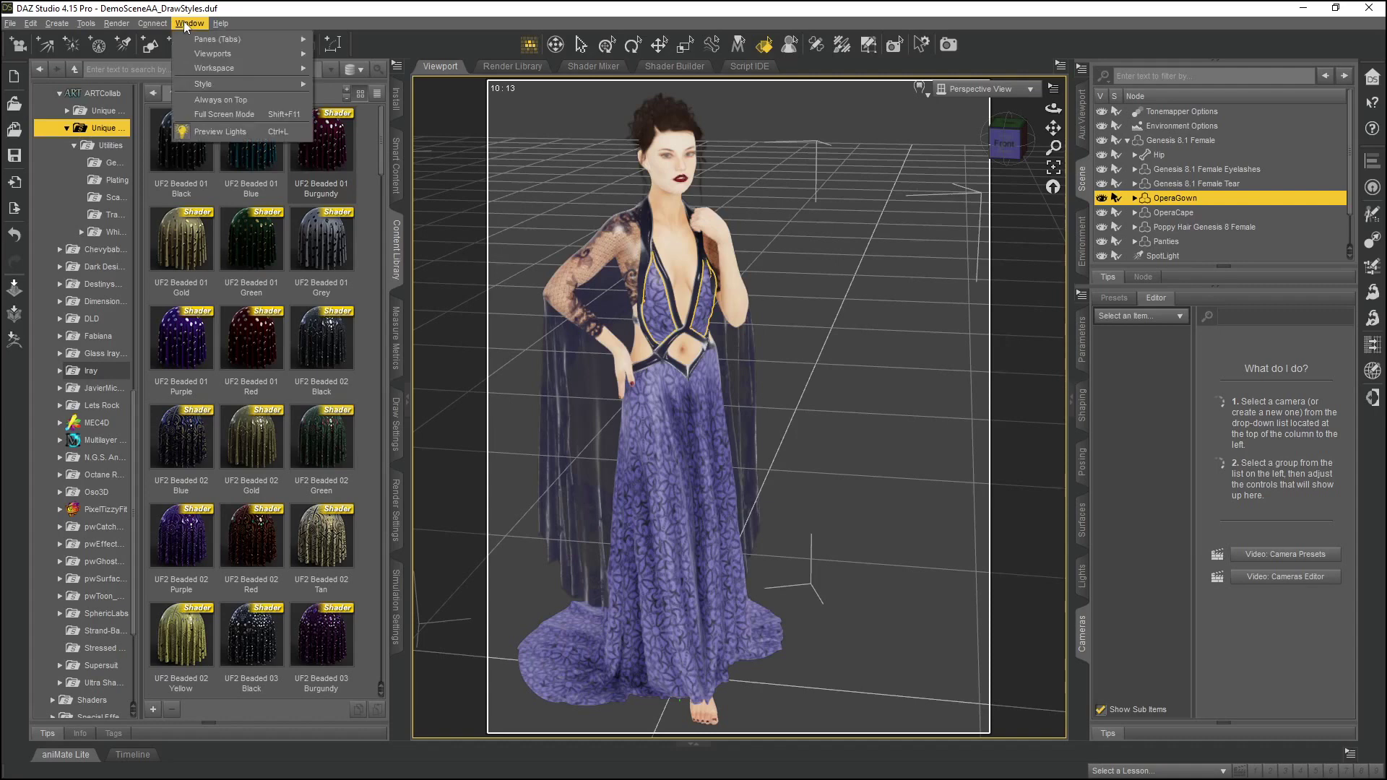
pyautogui.moveTo(199, 38)
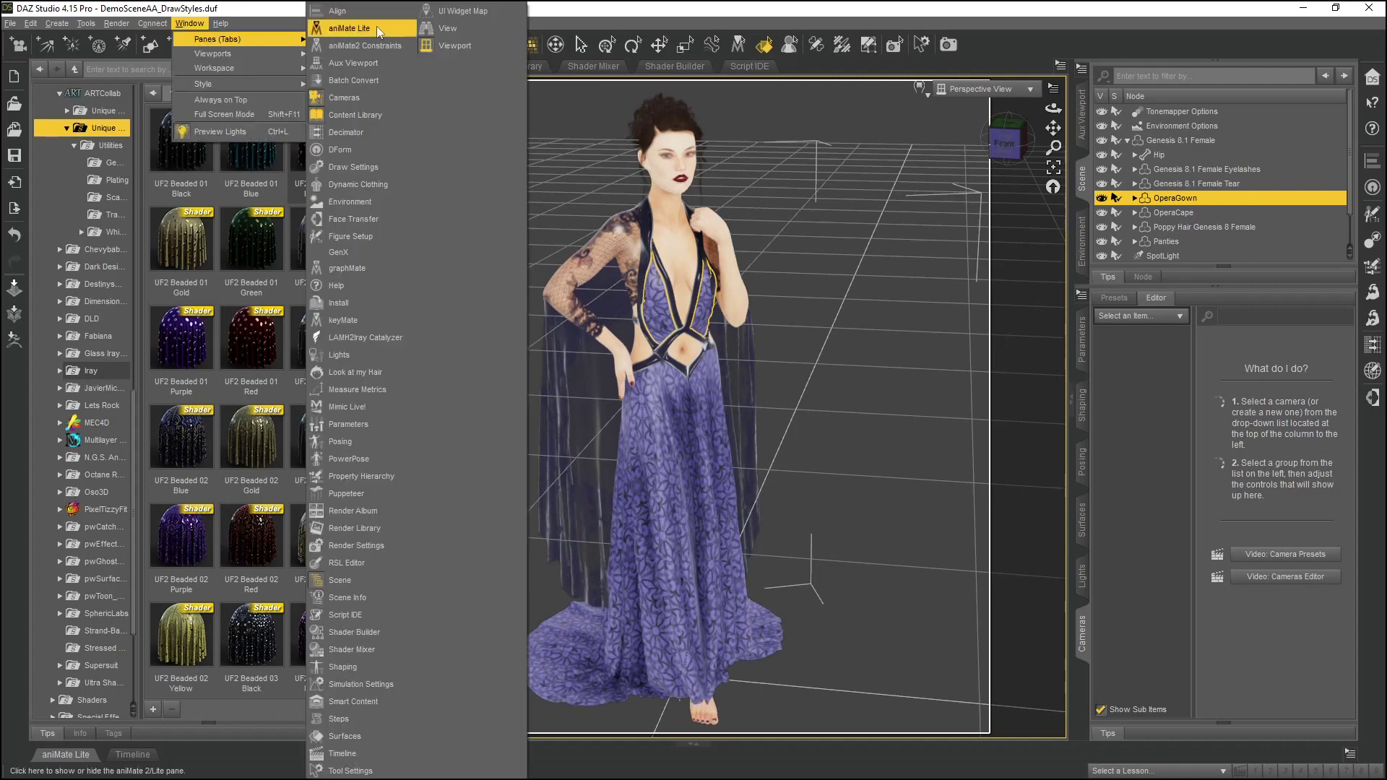
pyautogui.click(363, 771)
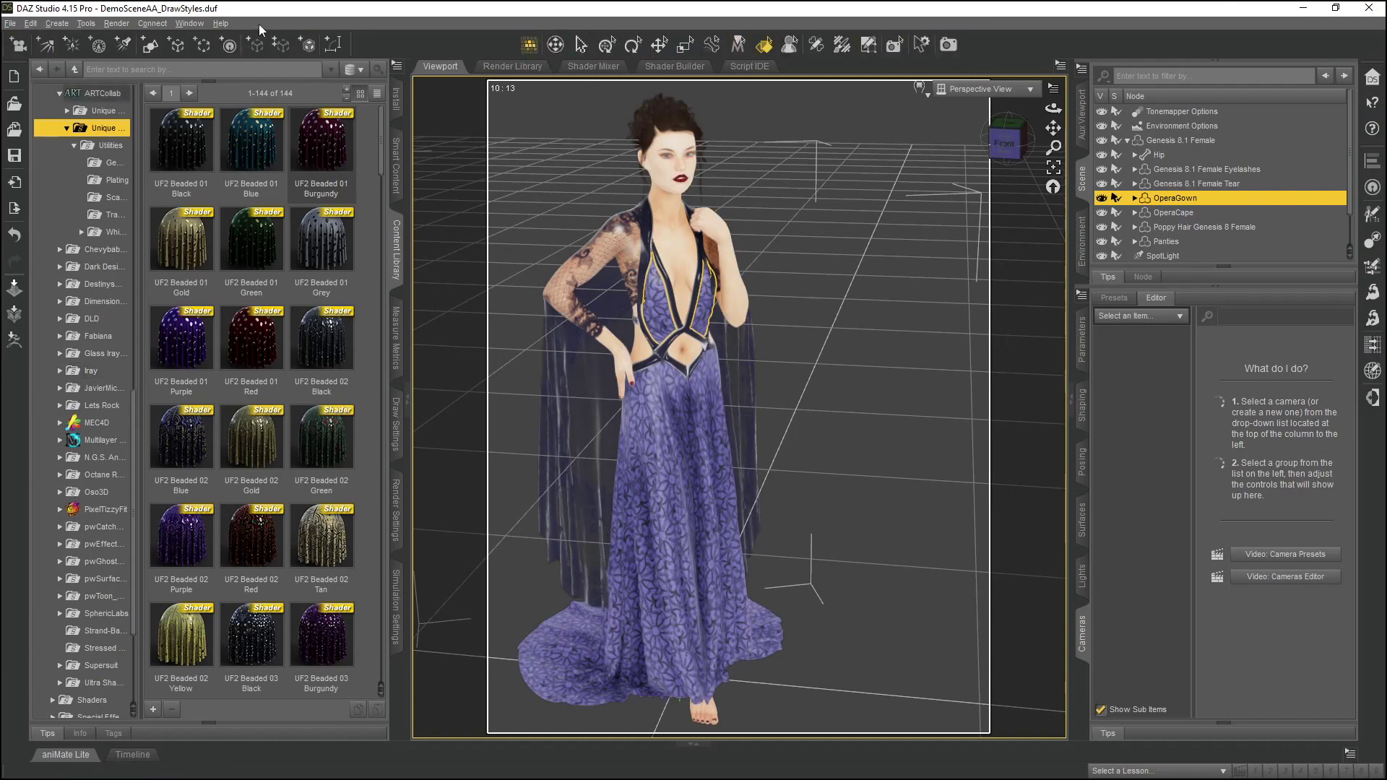
pyautogui.click(187, 24)
pyautogui.moveTo(206, 40)
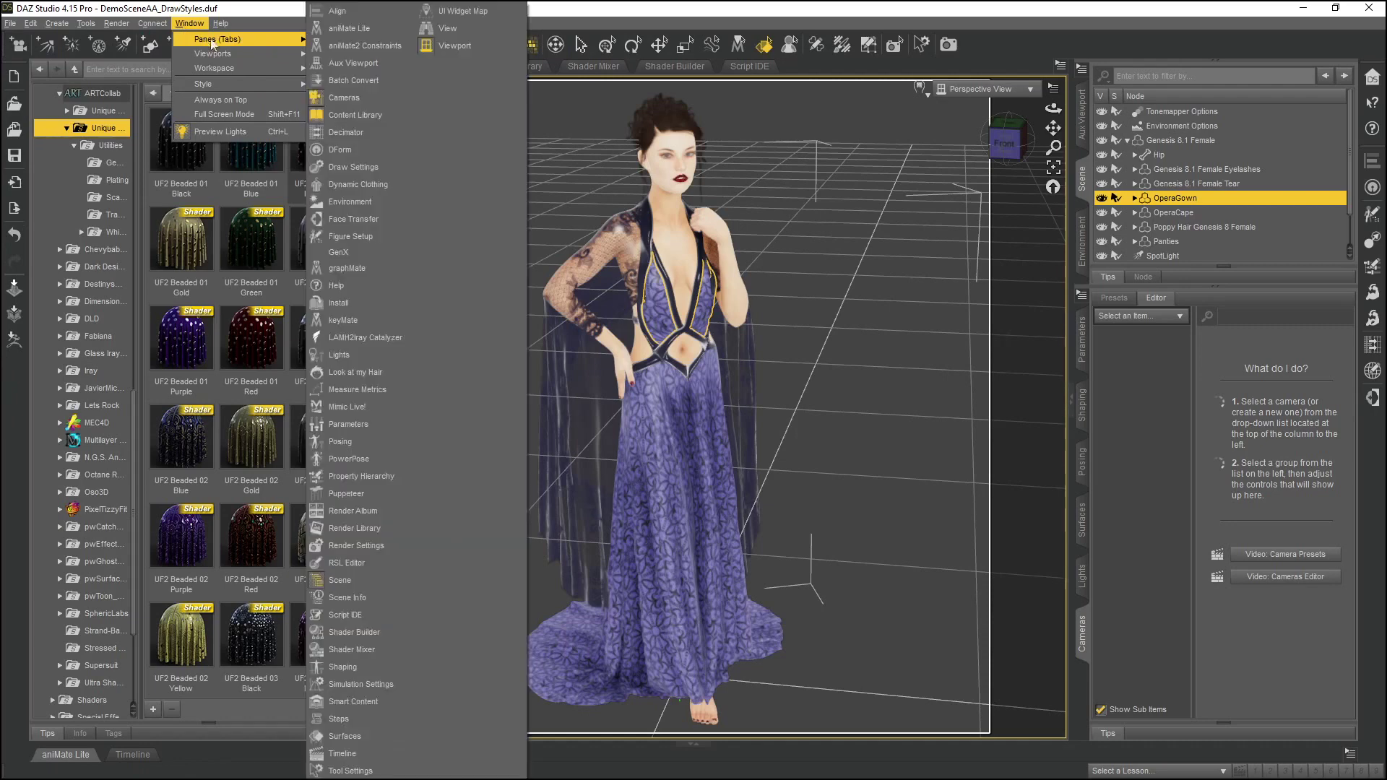
pyautogui.click(354, 770)
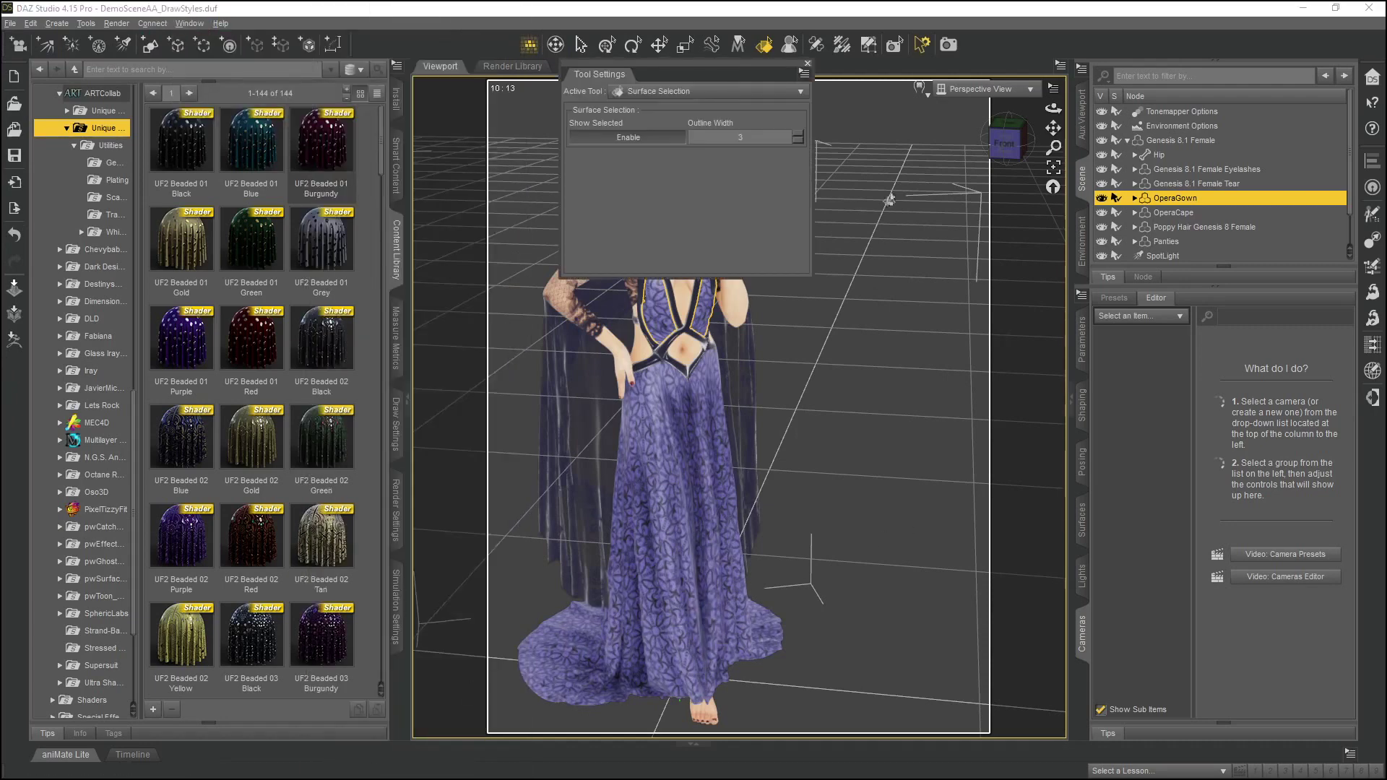
pyautogui.click(803, 71)
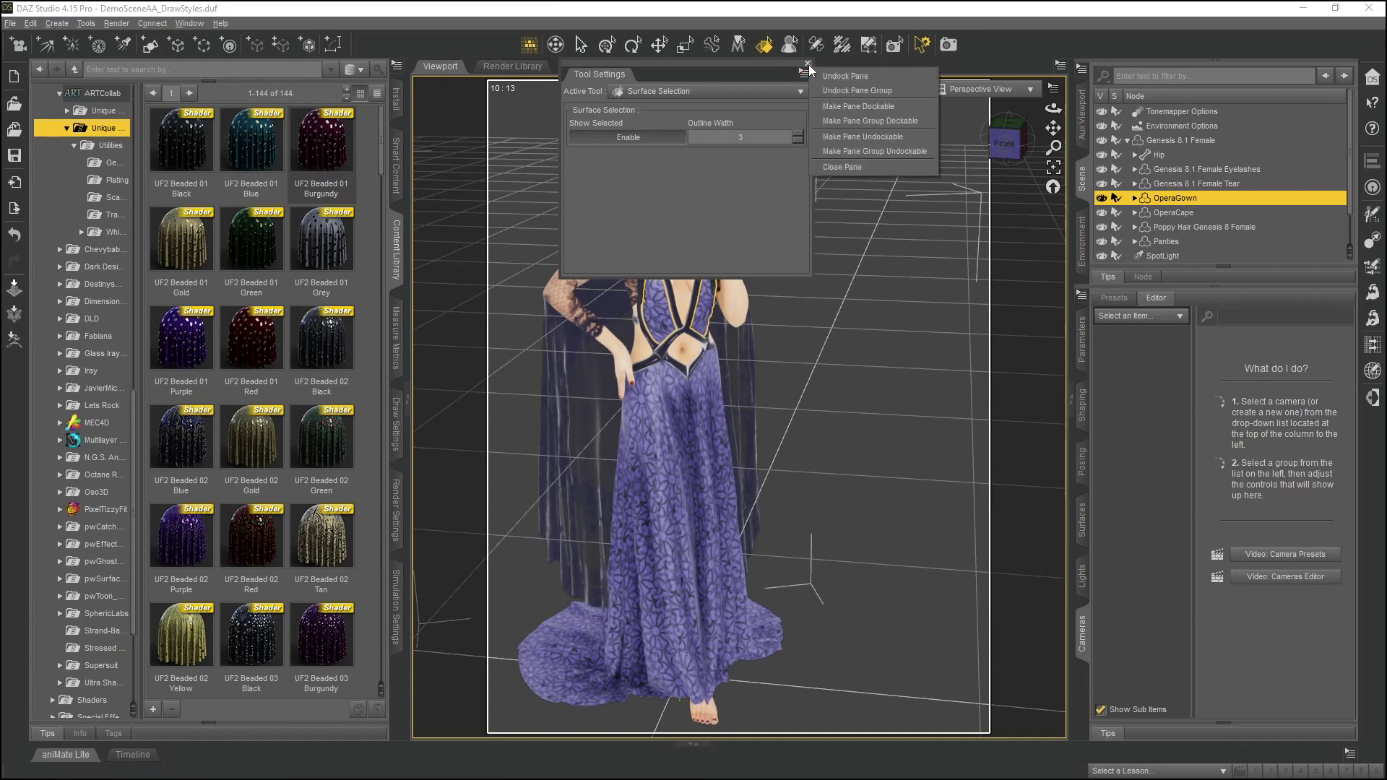
pyautogui.click(809, 155)
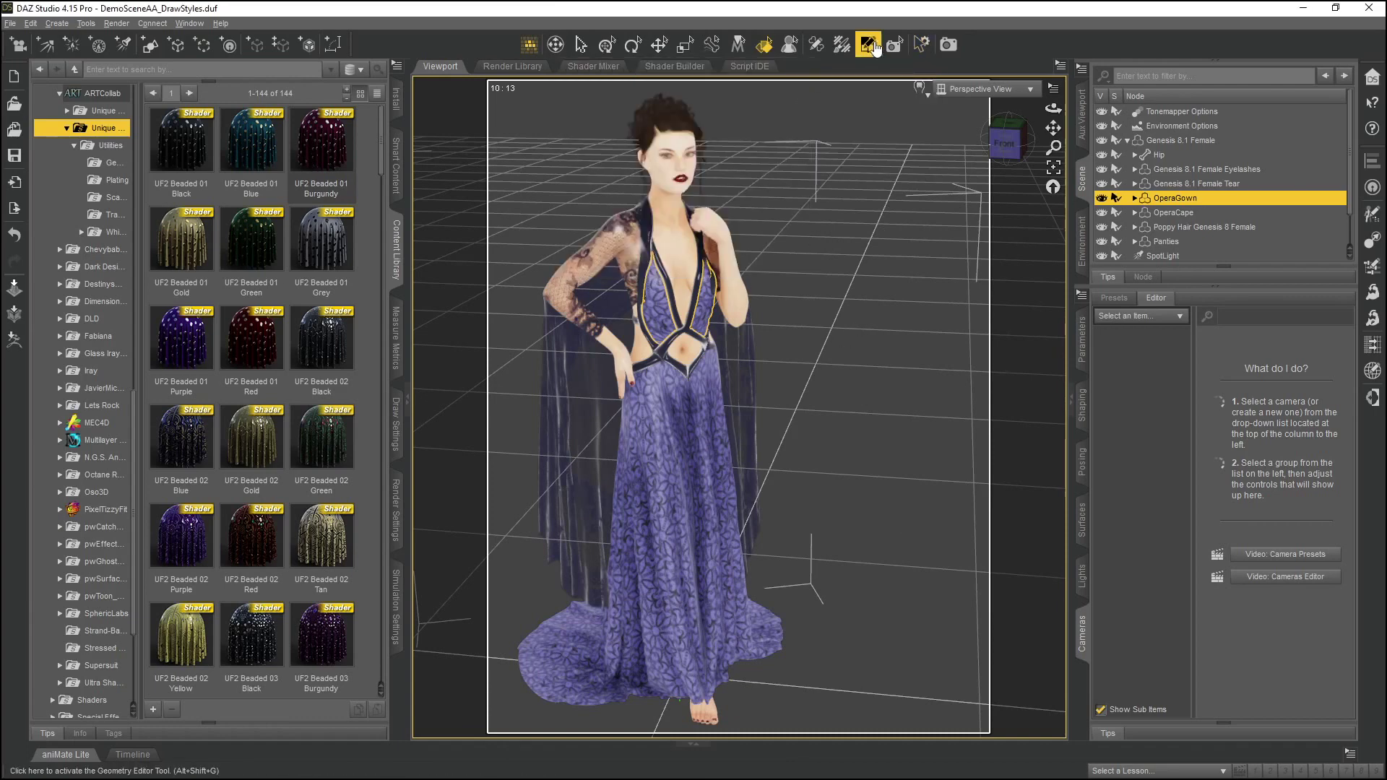
# Reopen the Tool Settings pane, dock it in the pane group holding Parameters and Cameras, and undock it again
pyautogui.click(923, 48)
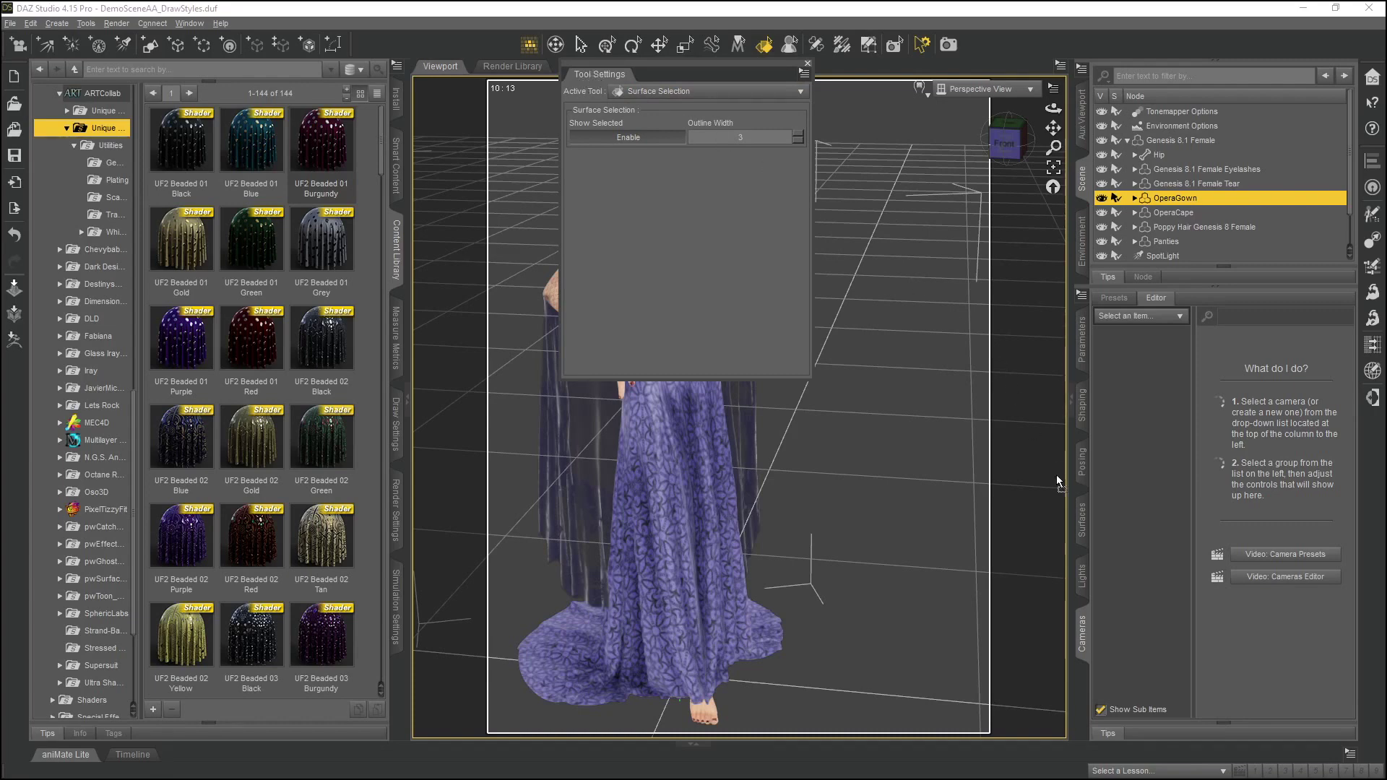
pyautogui.moveTo(1081, 661); pyautogui.dragTo(1082, 668)
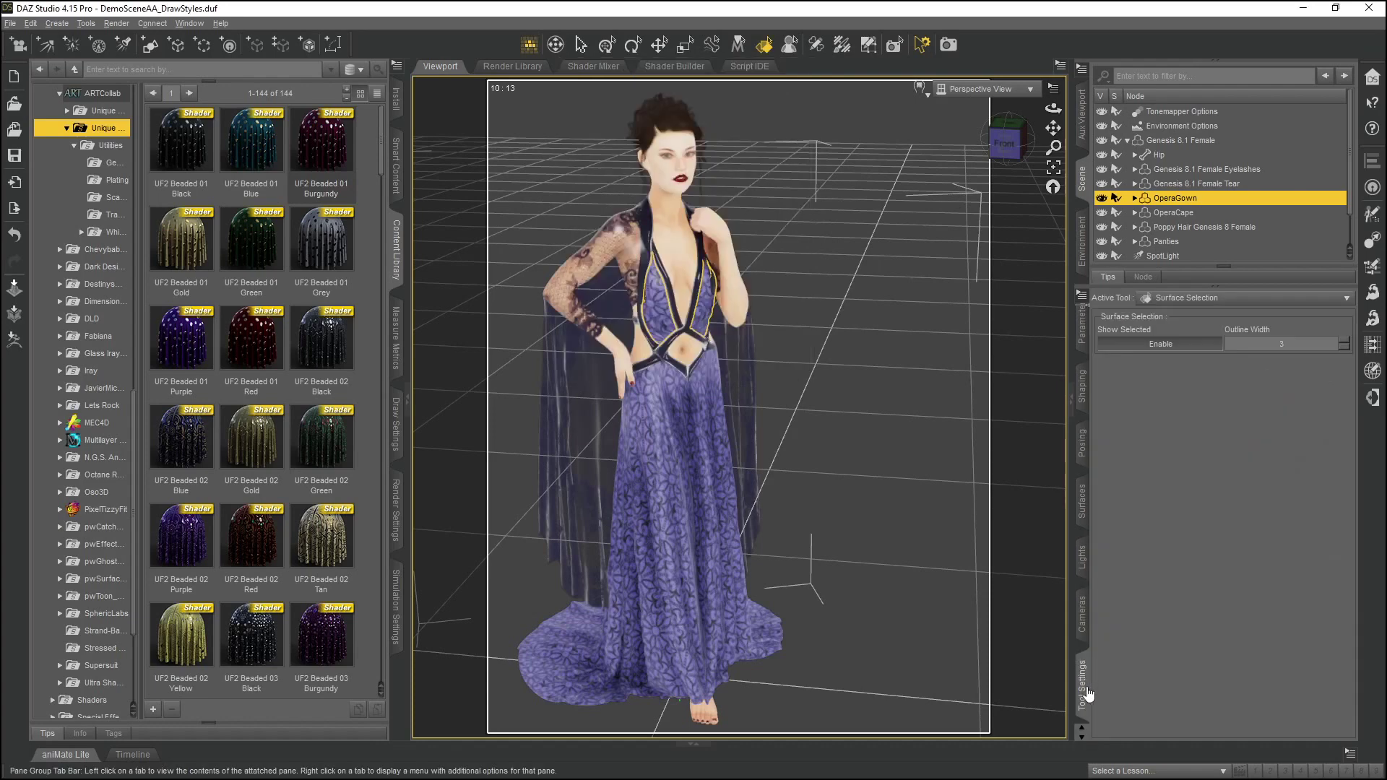
pyautogui.moveTo(711, 331); pyautogui.dragTo(711, 332)
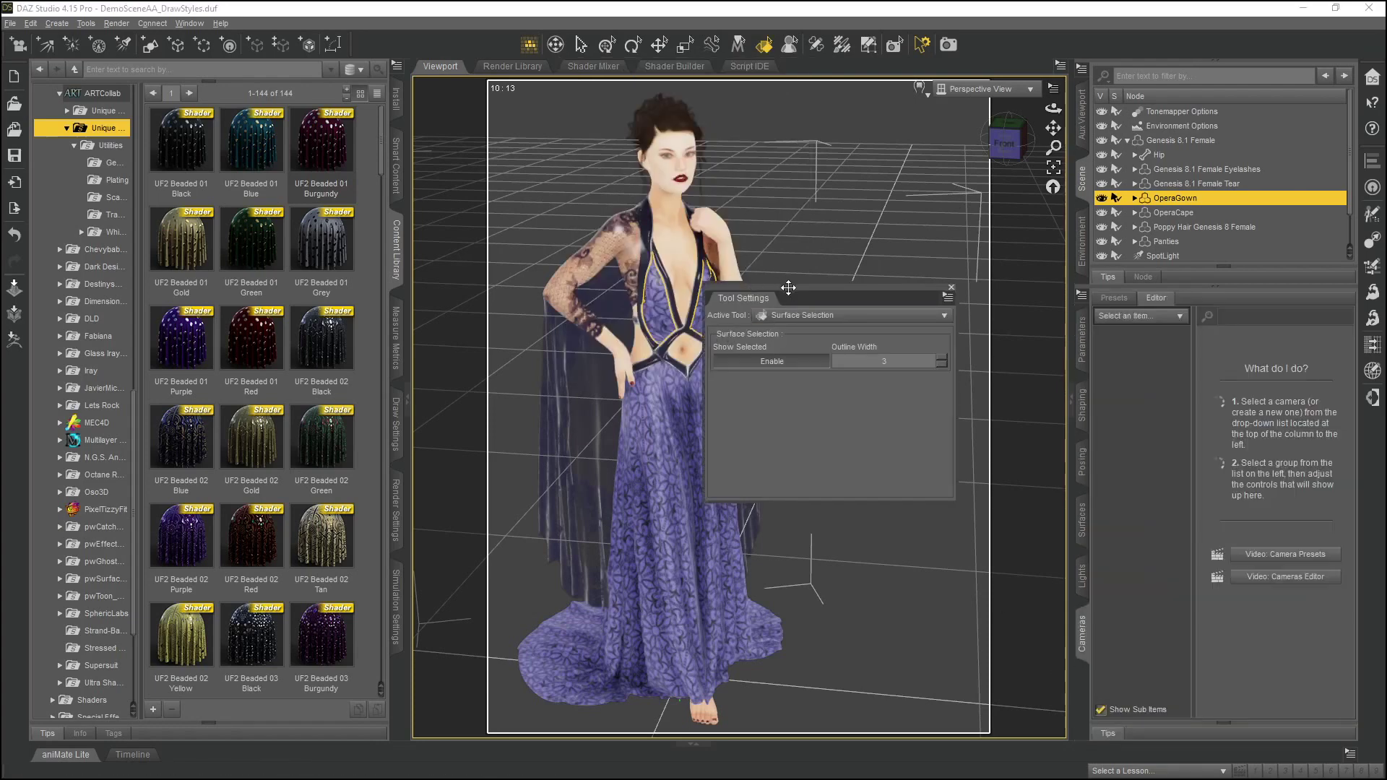
# Dock the Tool Settings pane in its own group above the Content Library, and undock and close it
pyautogui.moveTo(788, 288); pyautogui.dragTo(160, 157)
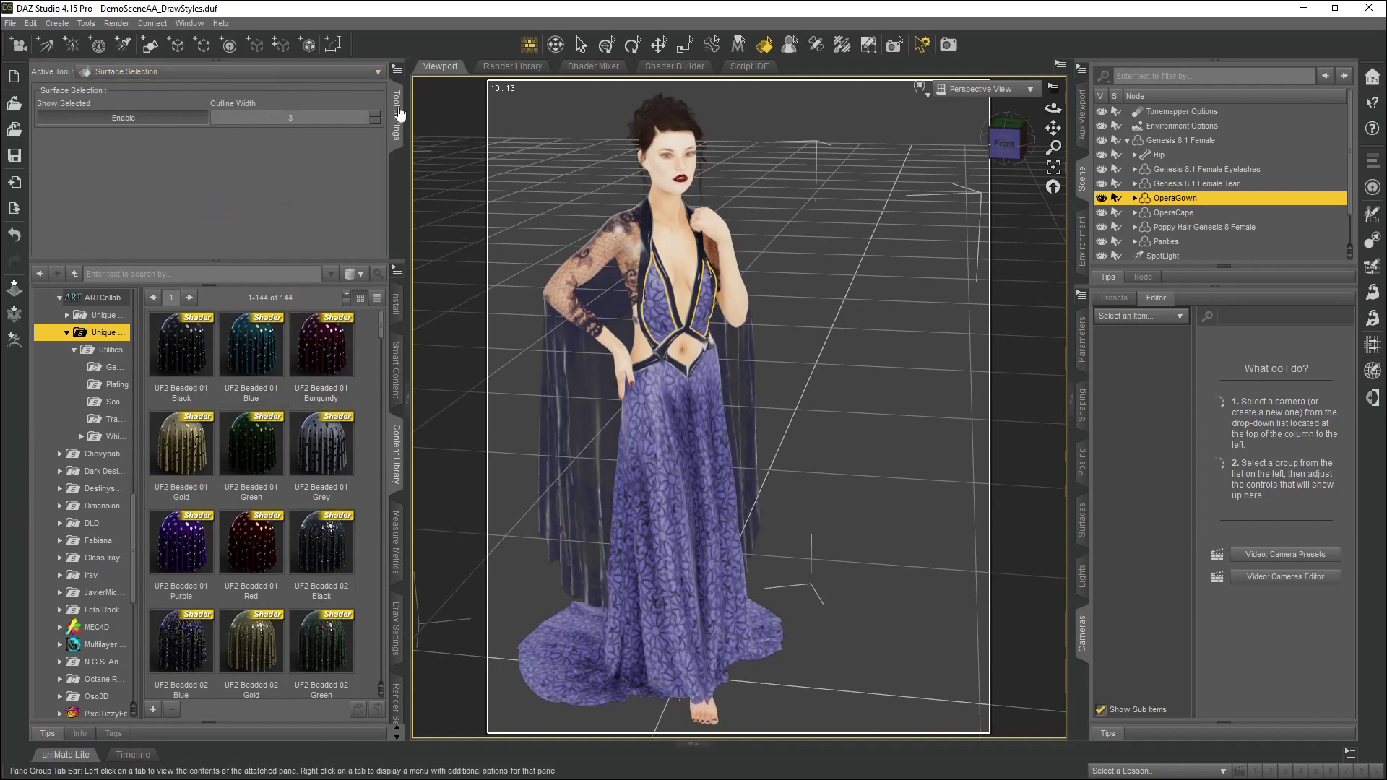
pyautogui.moveTo(398, 108); pyautogui.dragTo(914, 159)
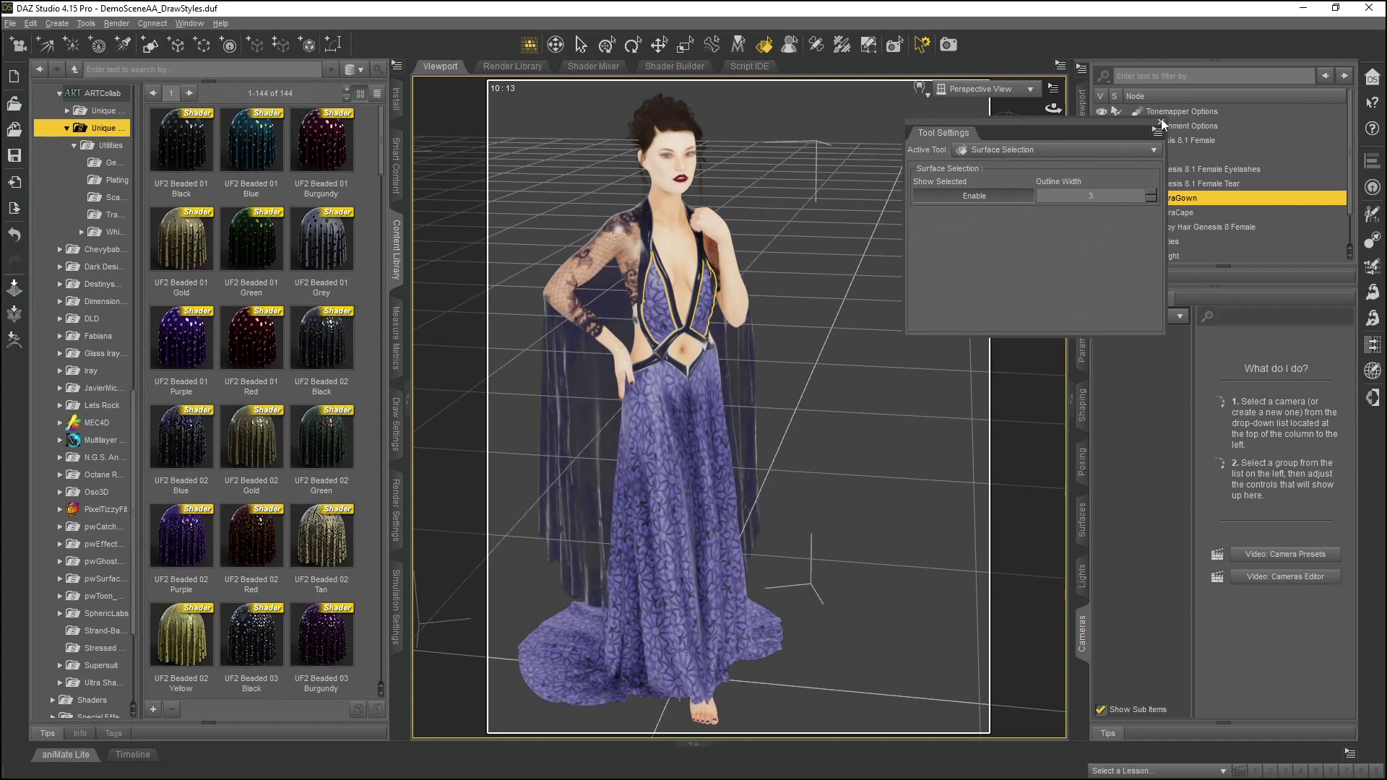
pyautogui.click(1161, 124)
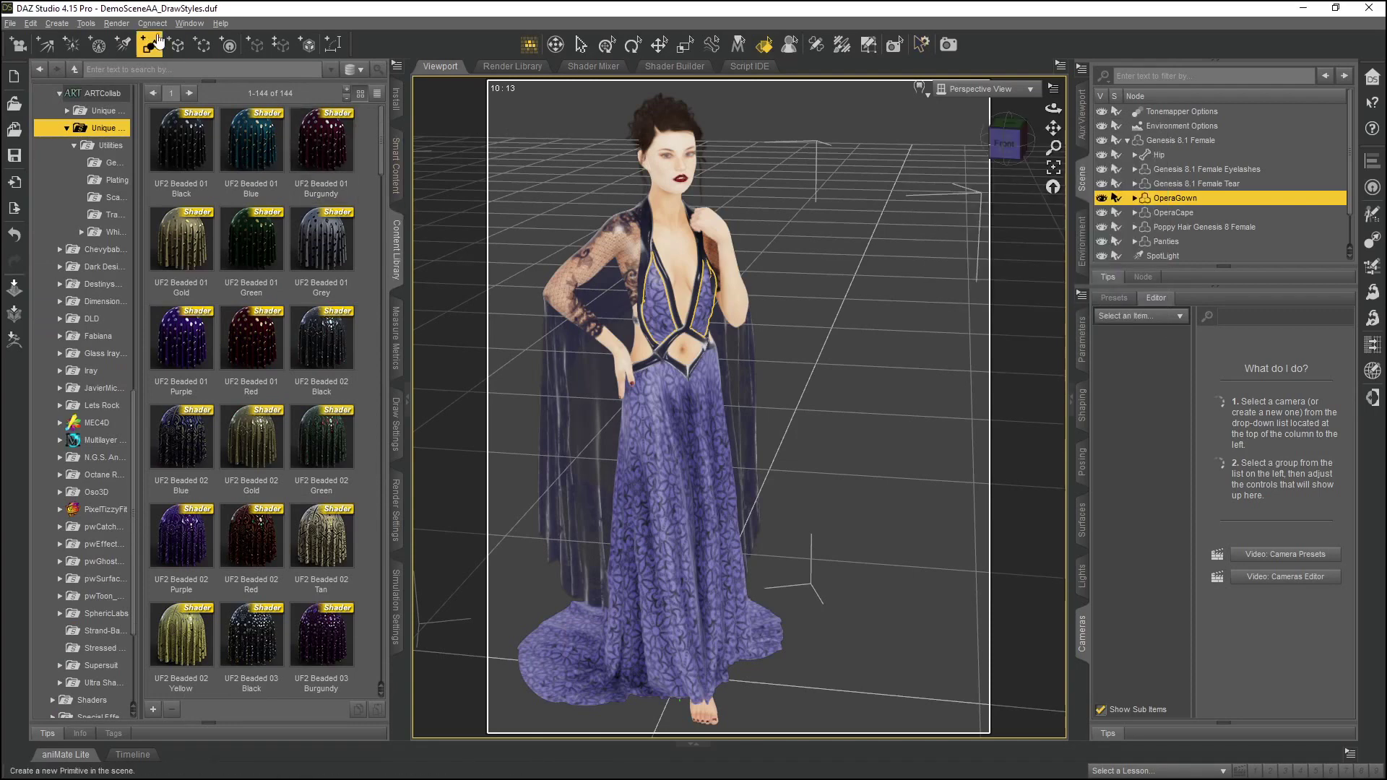
pyautogui.click(195, 25)
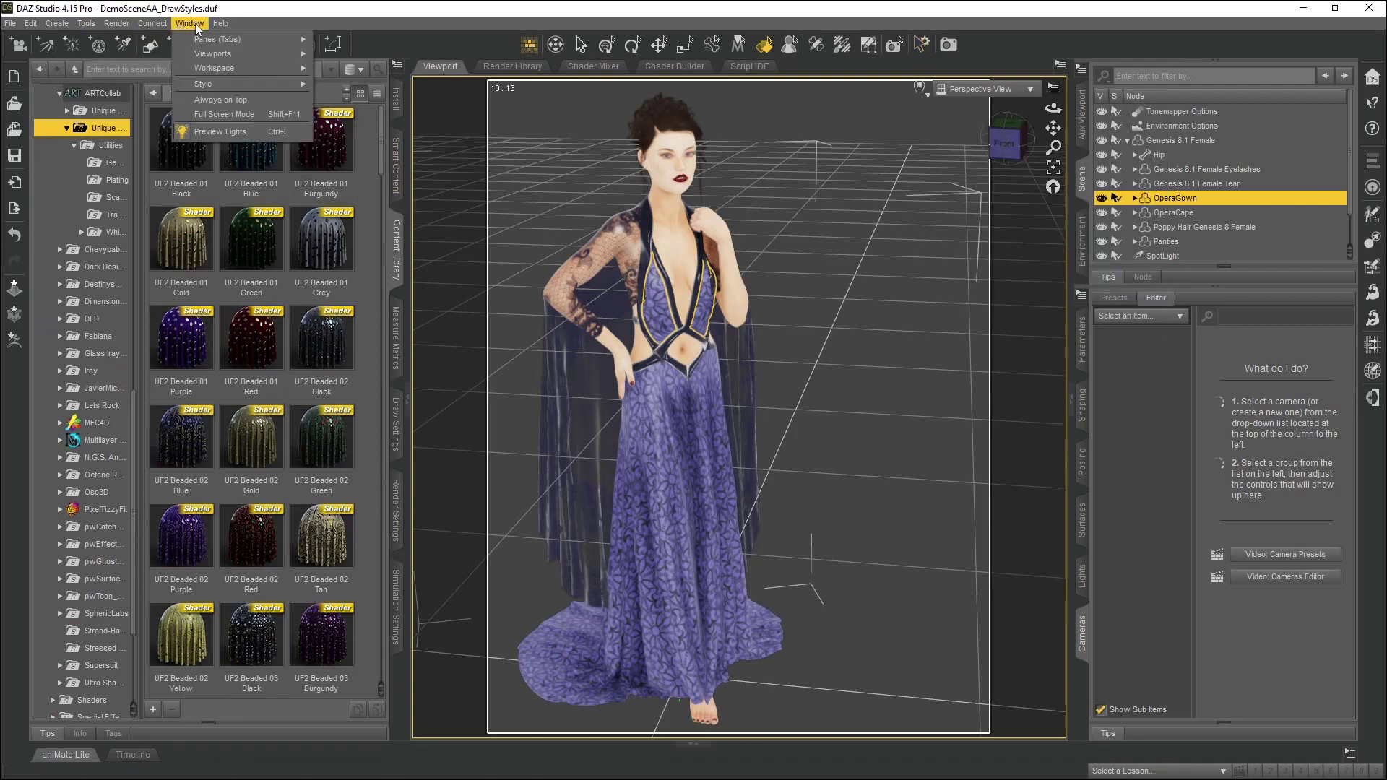
pyautogui.moveTo(207, 68)
pyautogui.click(371, 70)
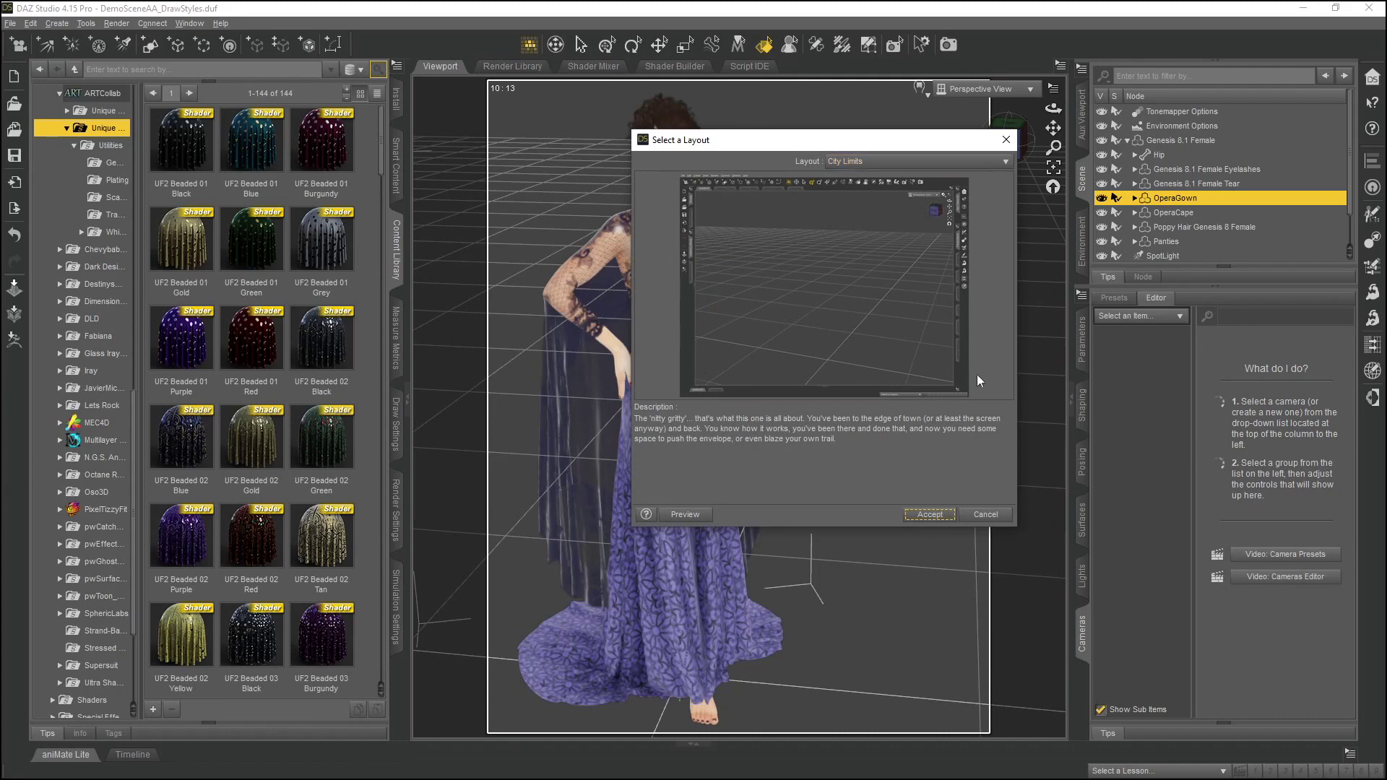
pyautogui.click(984, 515)
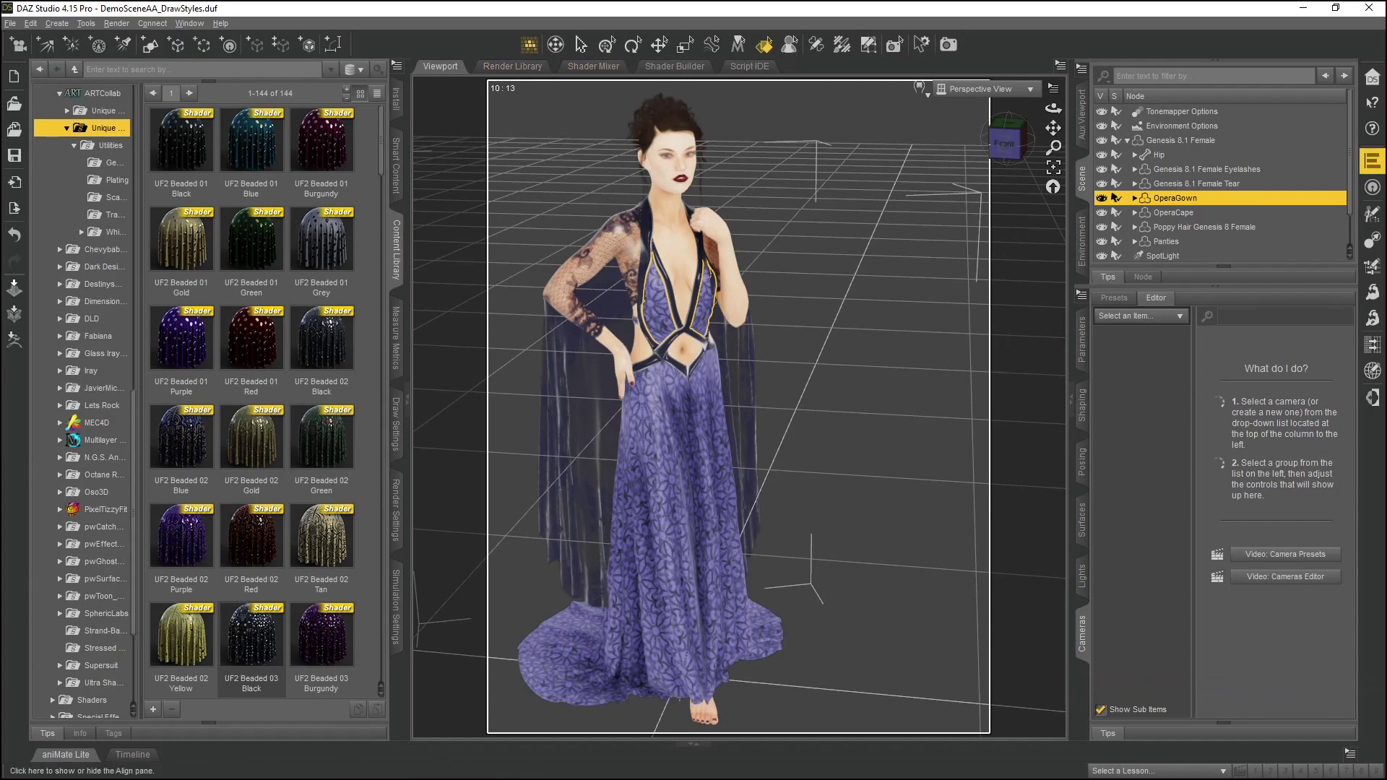
# Switch the workspace layout from City Limits to the custom ARTCollab Main layout
pyautogui.click(193, 23)
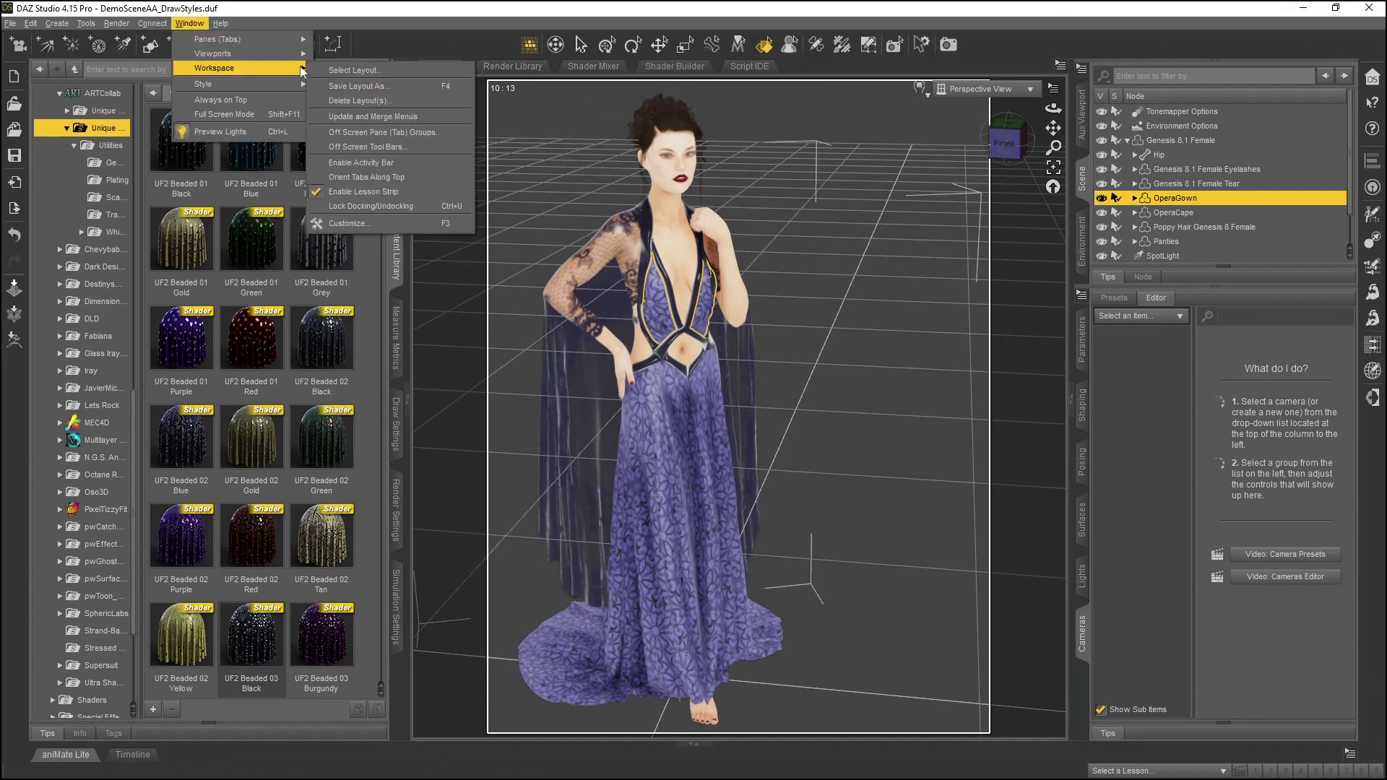
pyautogui.click(342, 70)
pyautogui.click(932, 162)
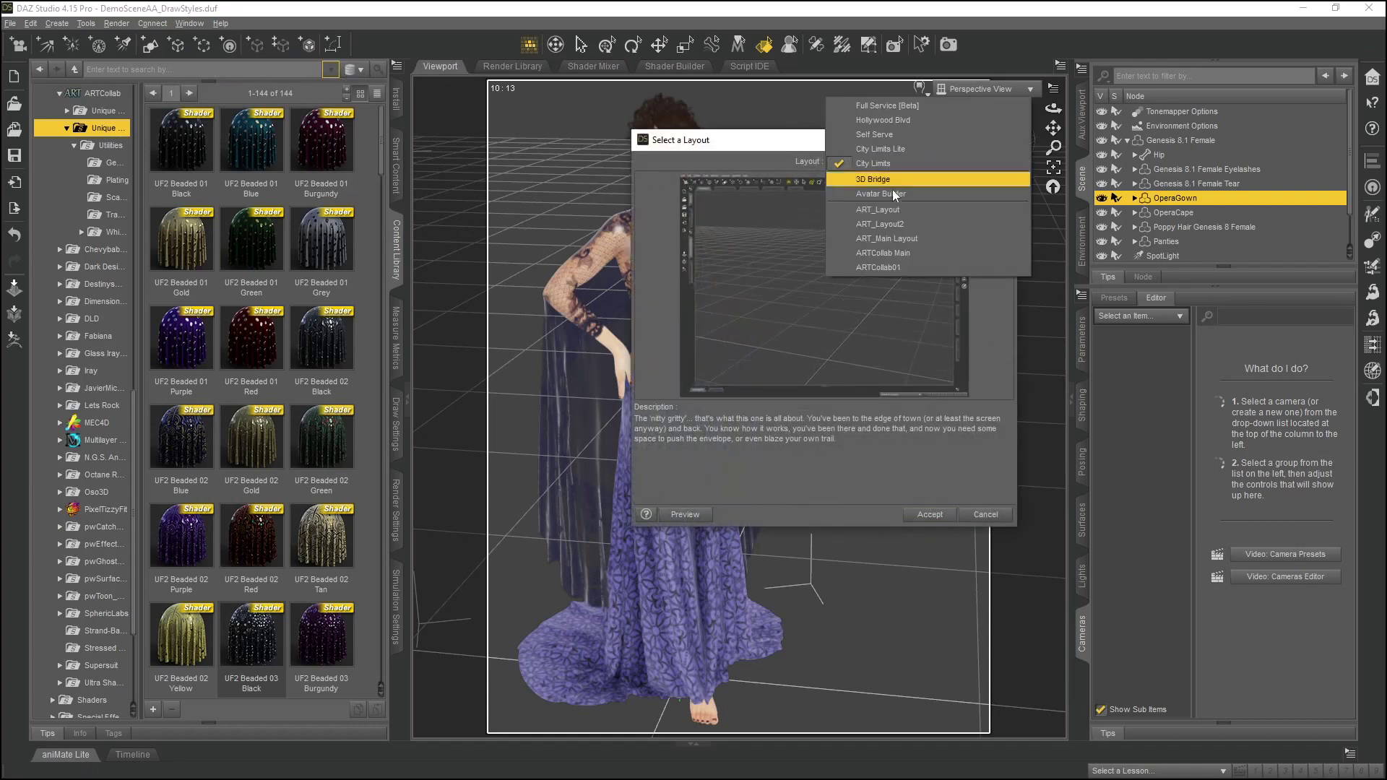
pyautogui.click(915, 254)
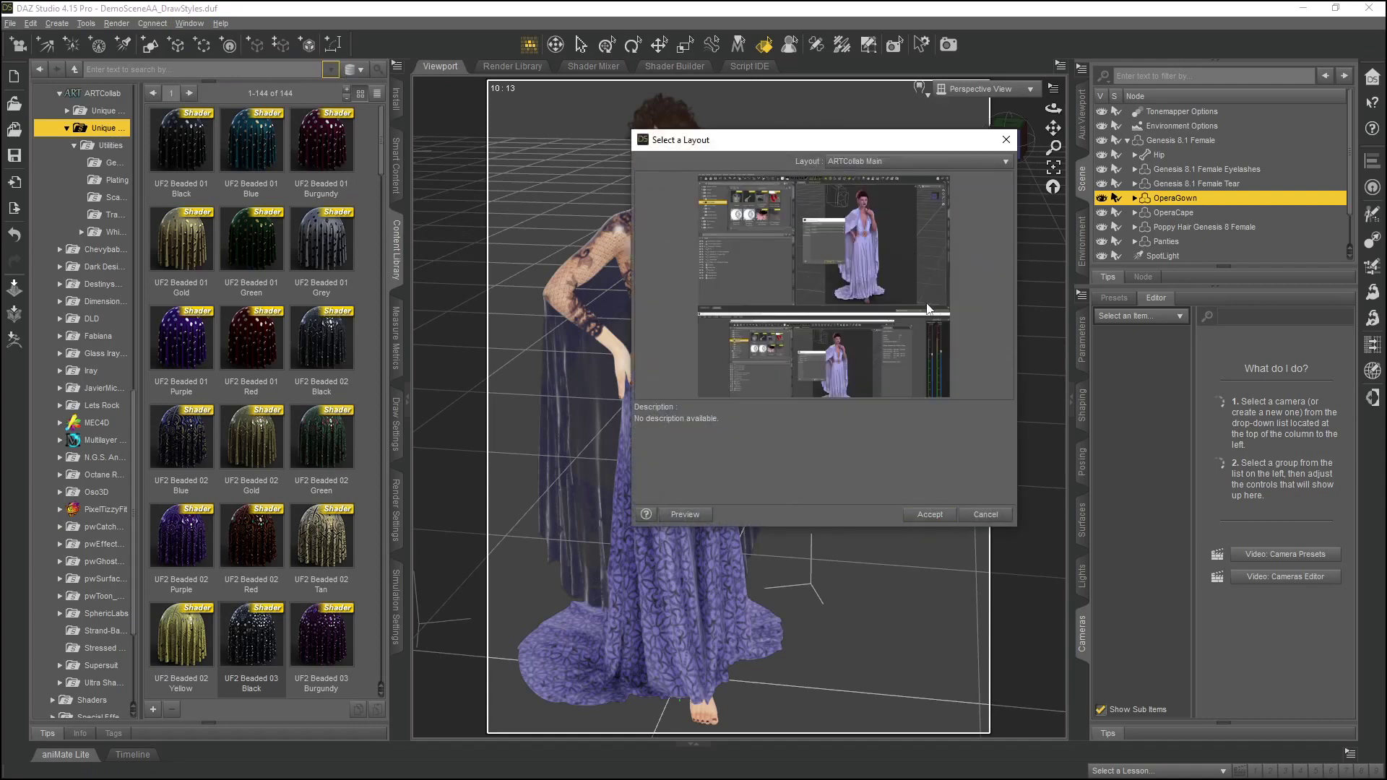
pyautogui.click(918, 517)
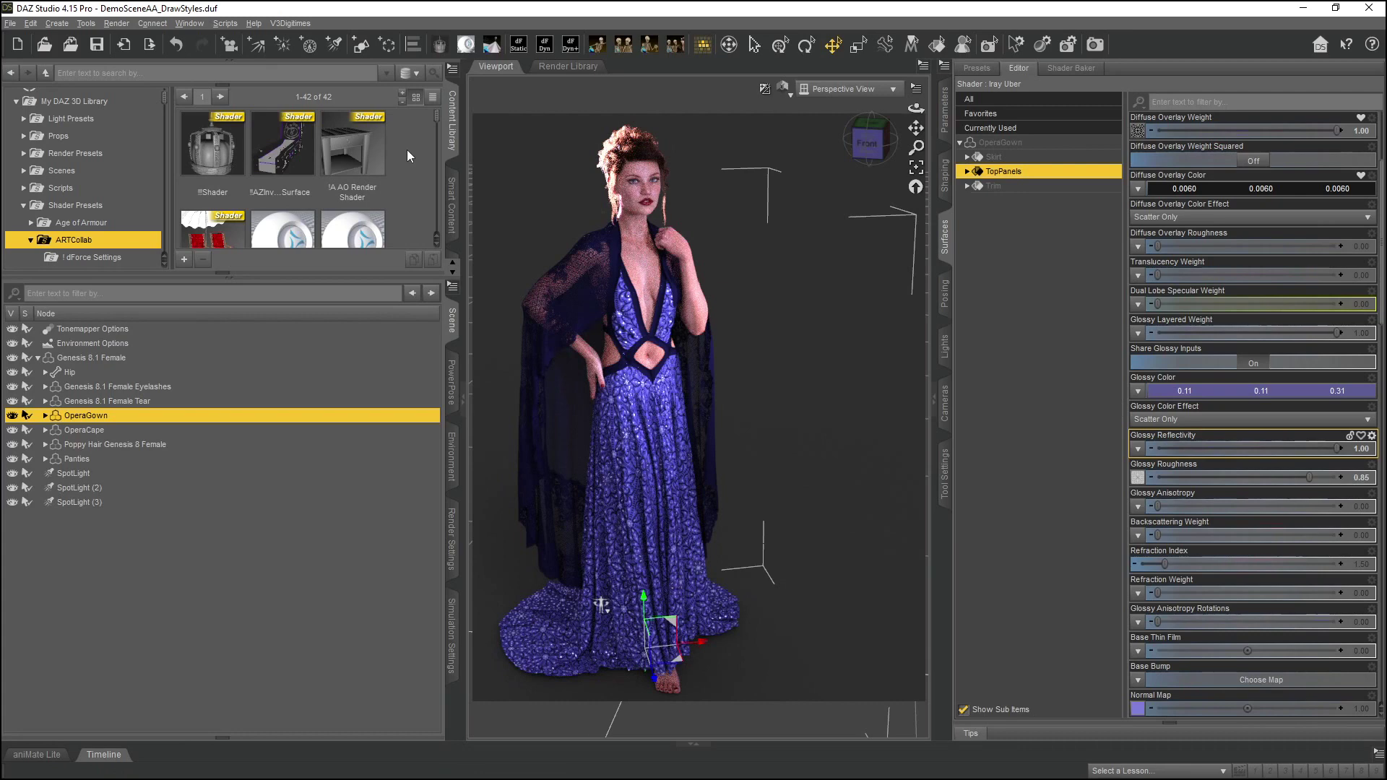
# Cycle through the Content Library's pane group, including Smart Content and Draw Settings, and return to the Content Library
pyautogui.click(449, 143)
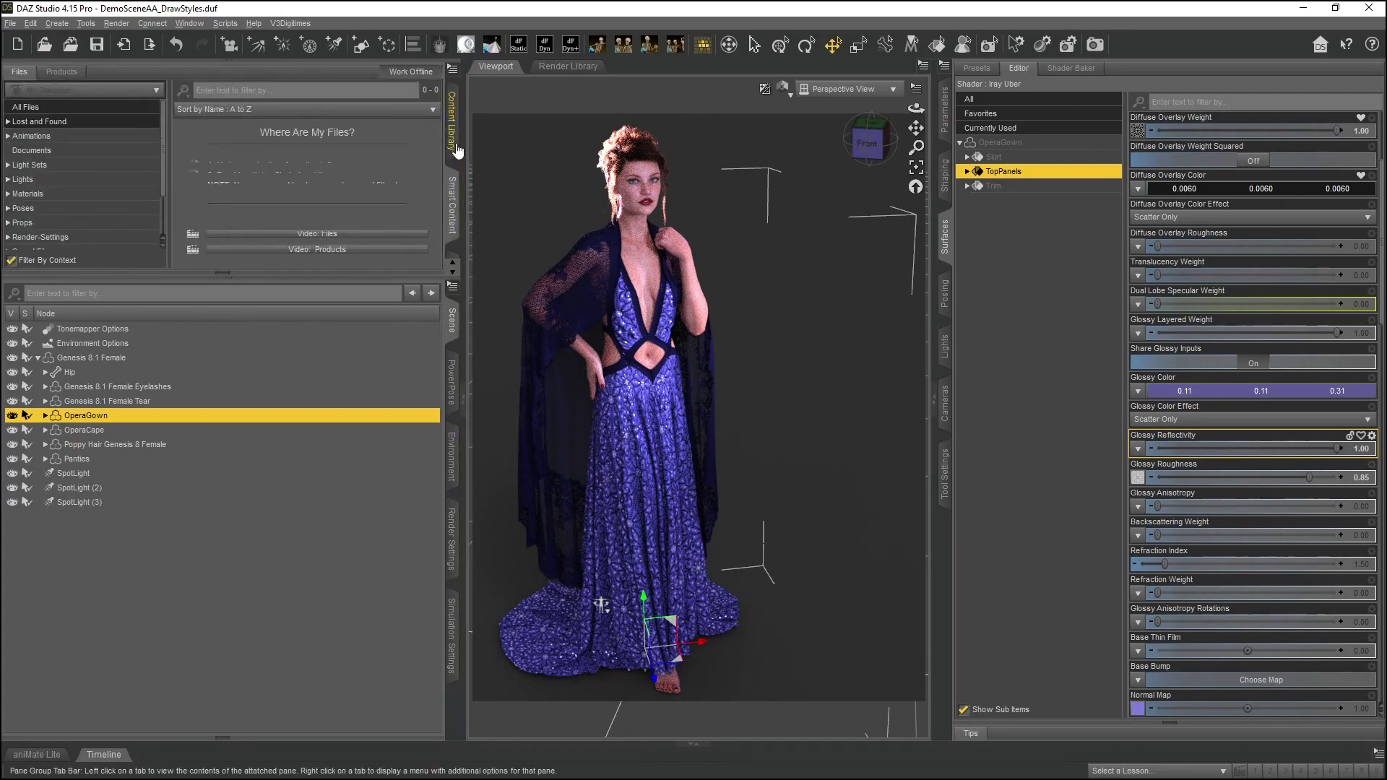
pyautogui.scroll(-2, 456, 150)
pyautogui.scroll(-2, 457, 150)
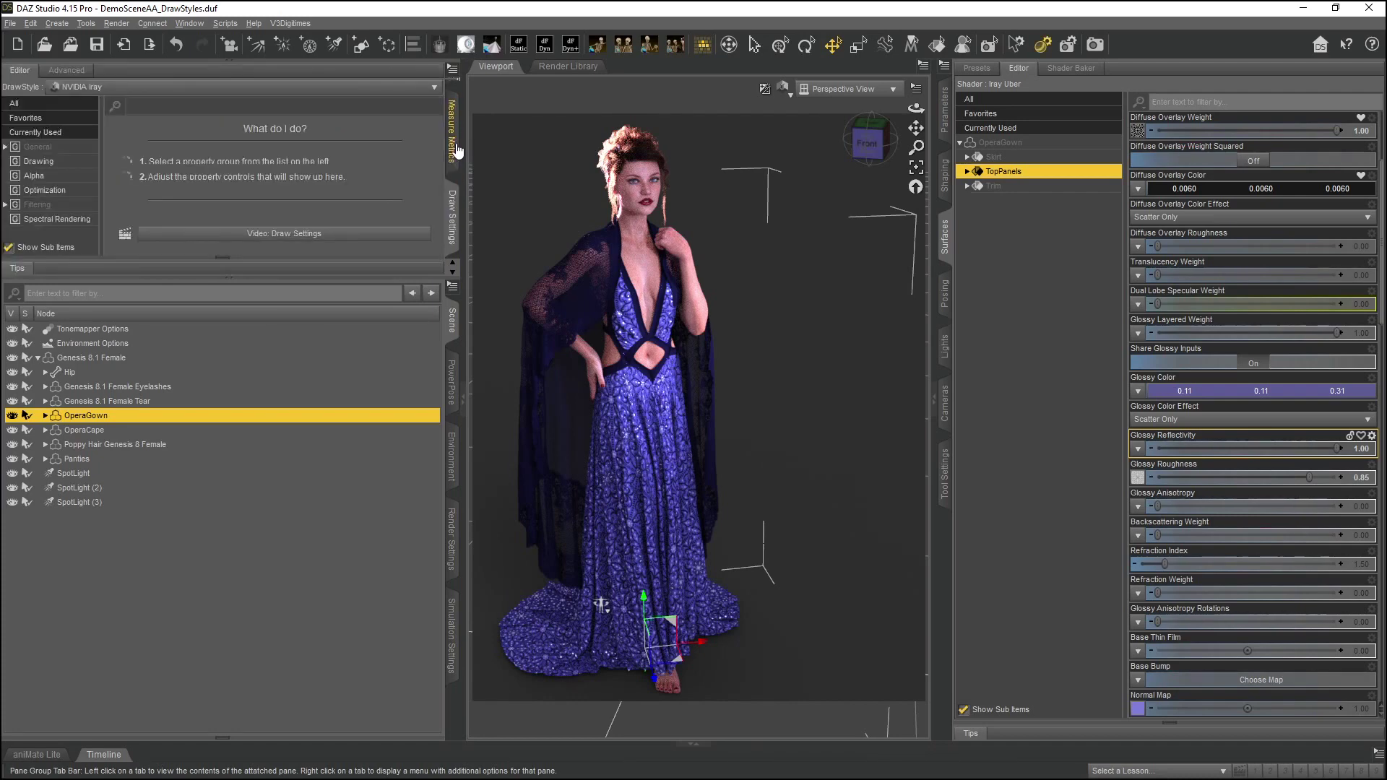
pyautogui.scroll(4, 456, 149)
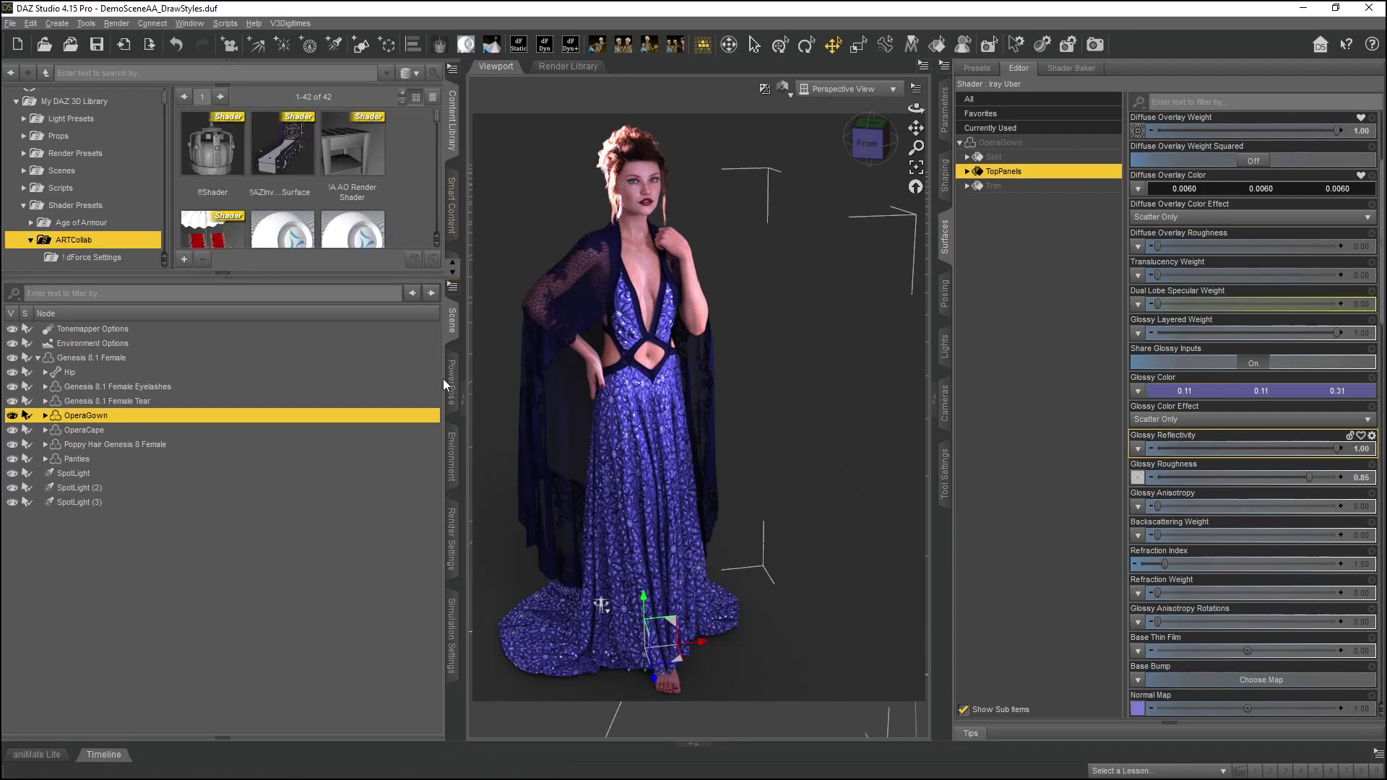
# View the Environment and Simulation Settings panes in the Scene pane's group and return to the Scene pane
pyautogui.click(451, 409)
pyautogui.click(454, 442)
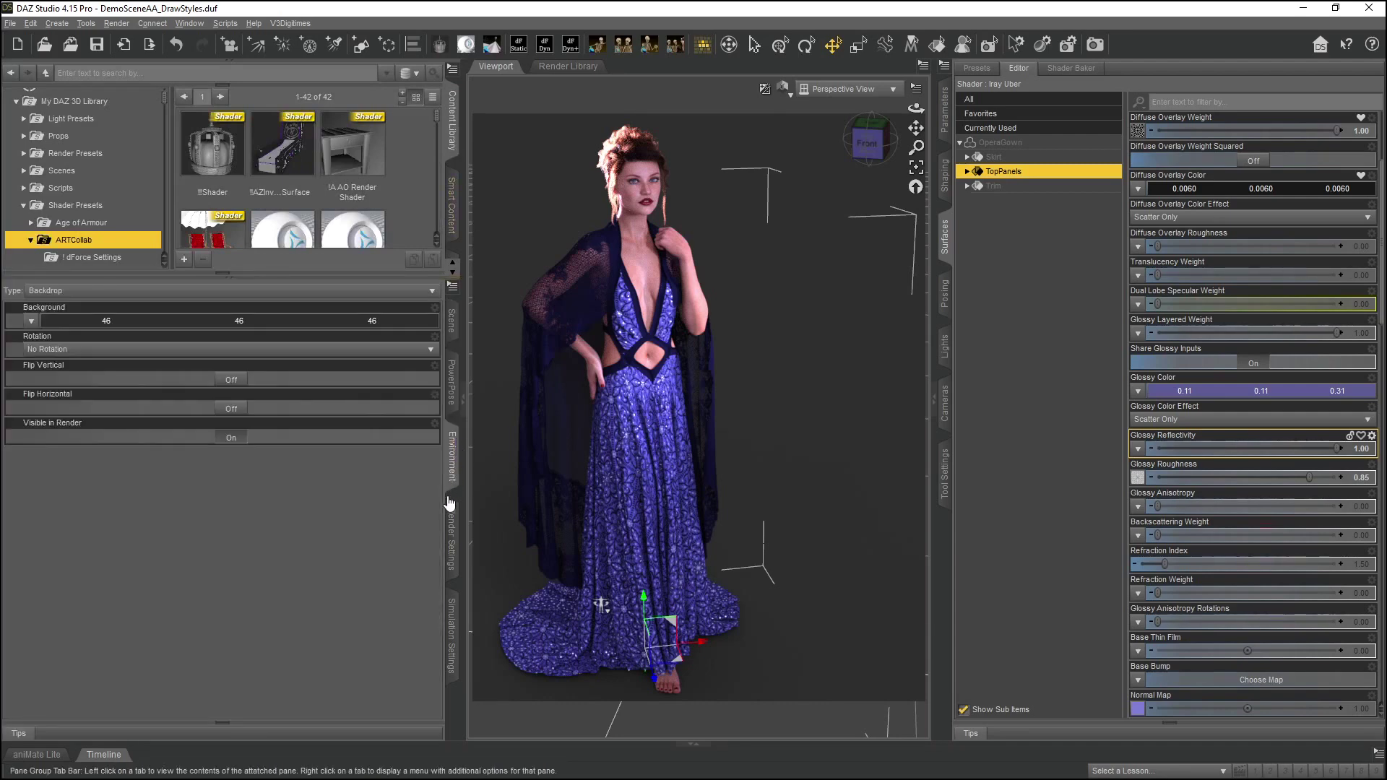
pyautogui.click(451, 589)
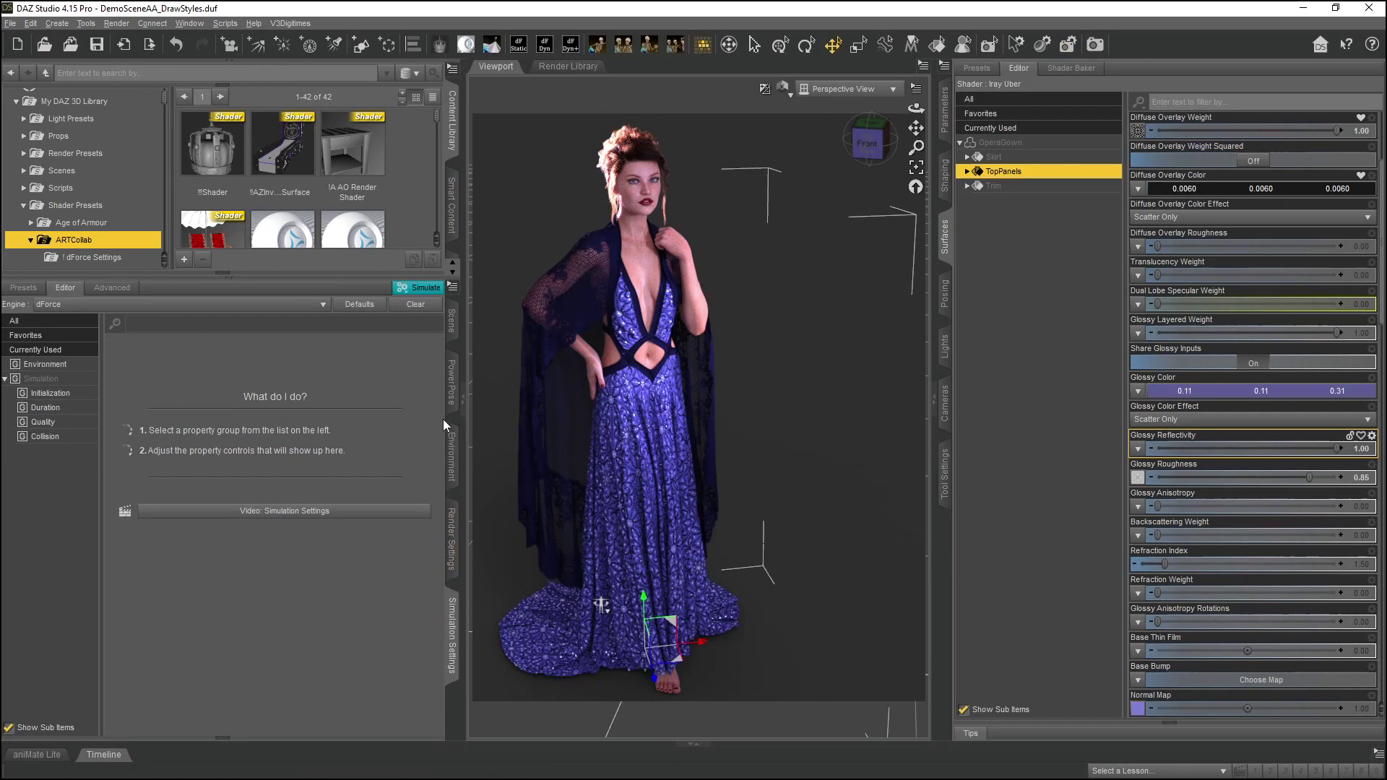
pyautogui.click(454, 328)
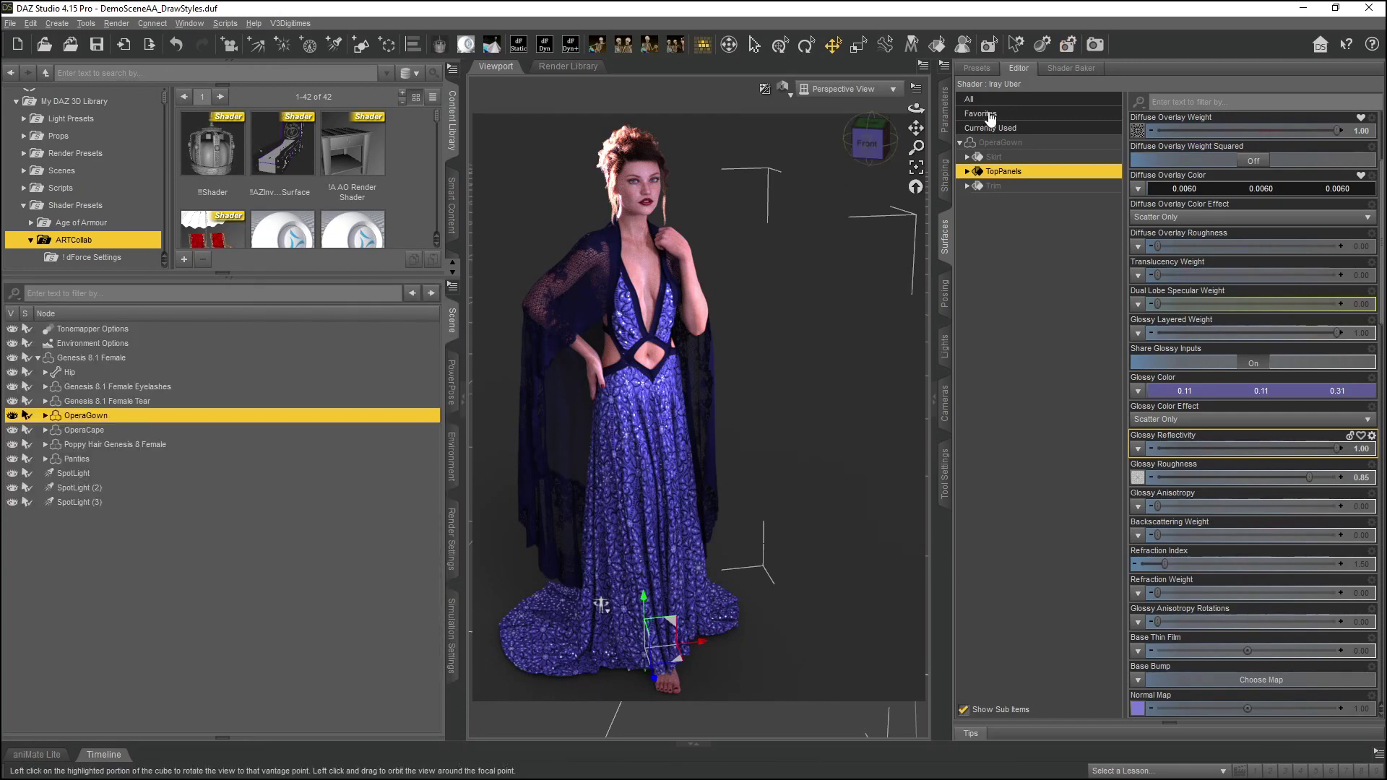
# Show the Parameters pane and deselect OperaGown in the scene
pyautogui.click(948, 110)
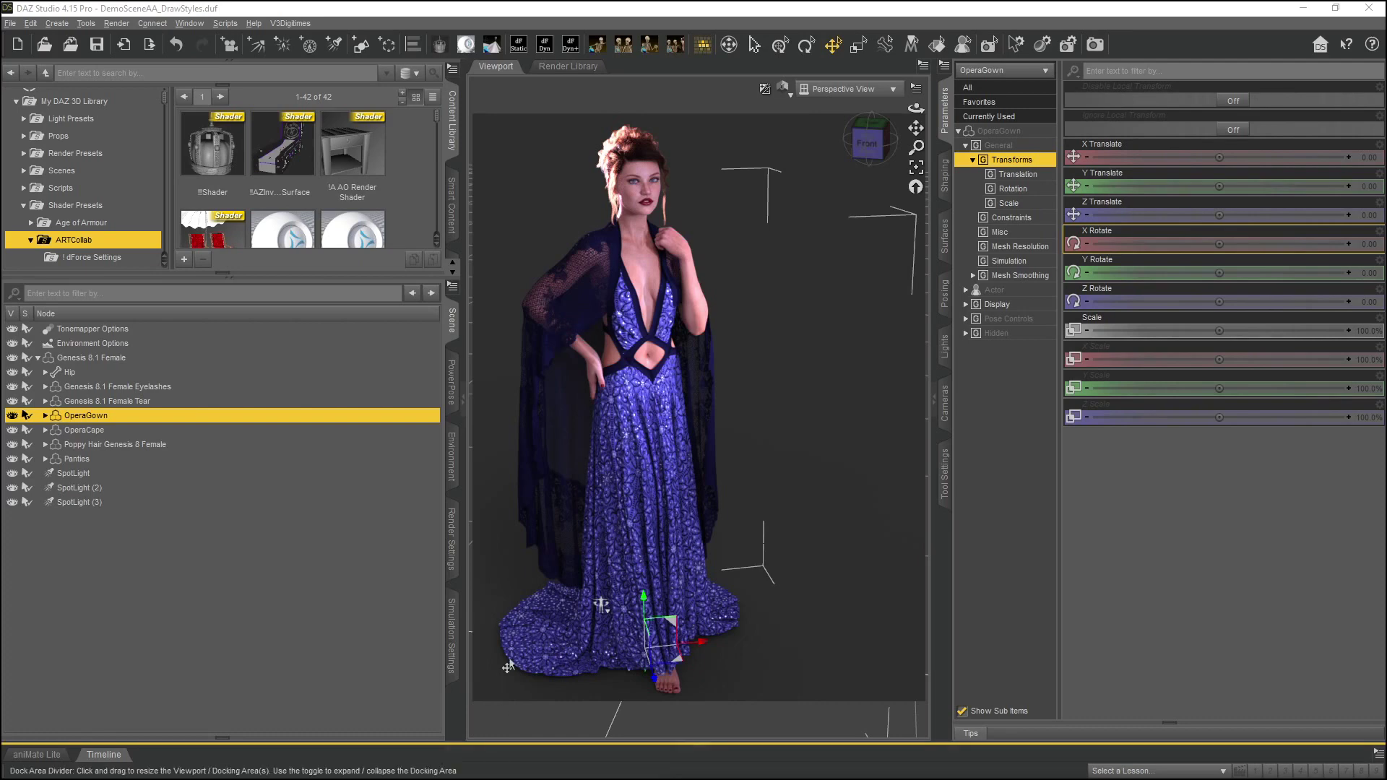
pyautogui.click(236, 652)
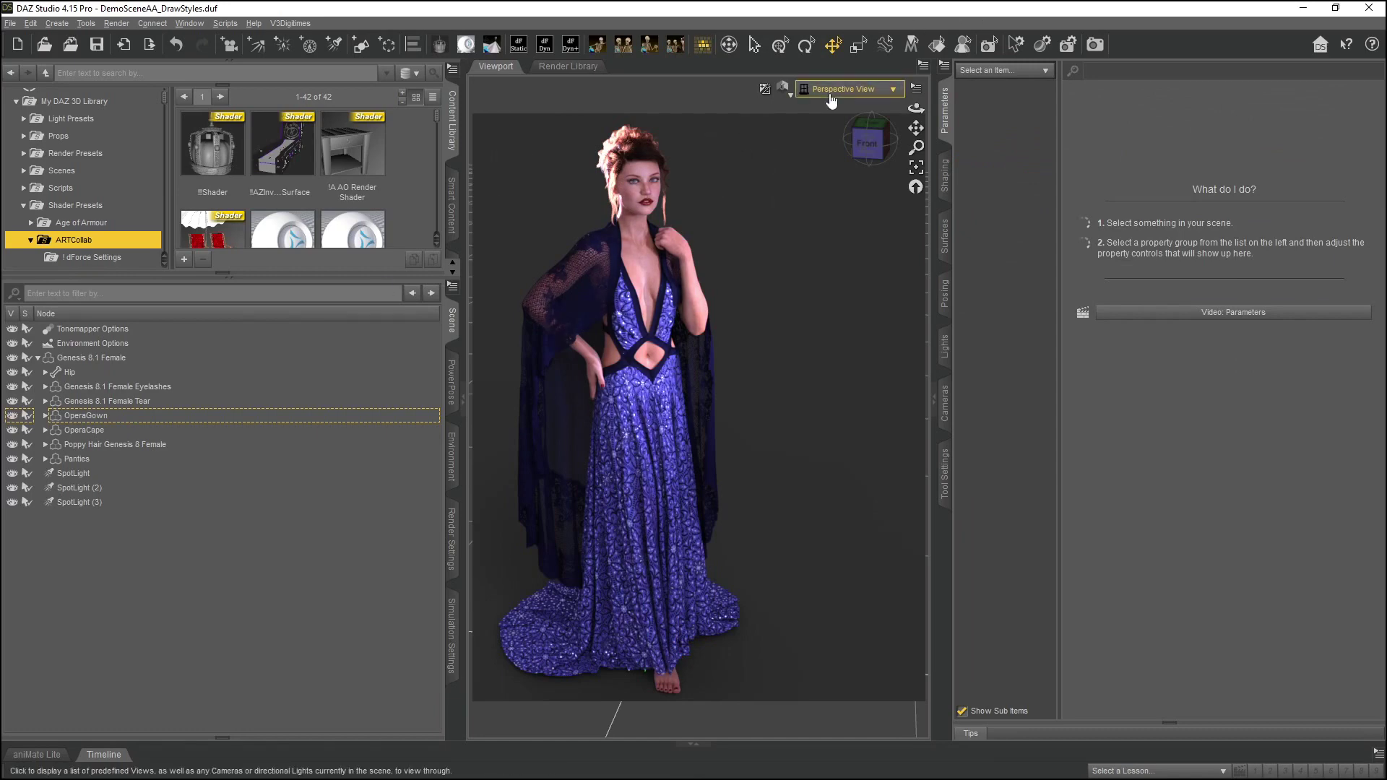
pyautogui.moveTo(282, 145); pyautogui.dragTo(751, 430)
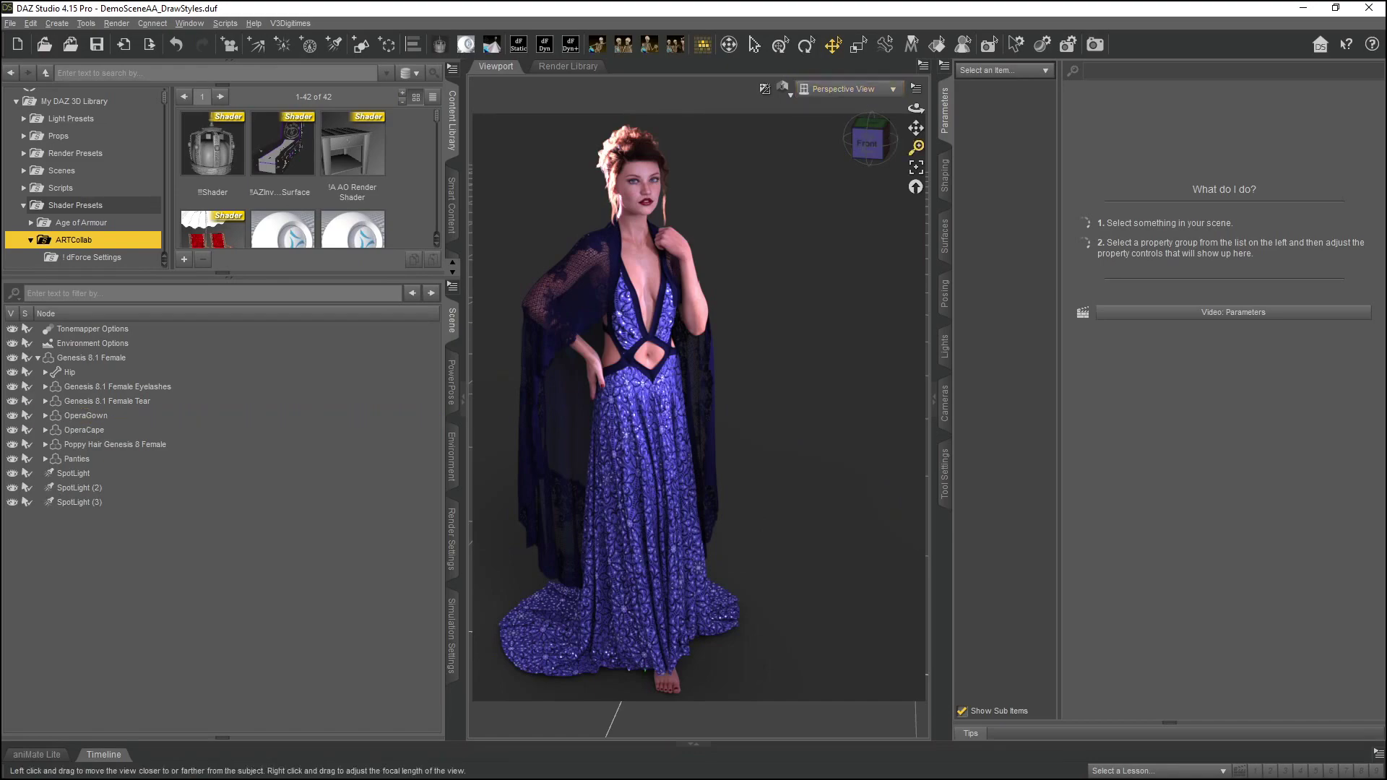
pyautogui.click(914, 147)
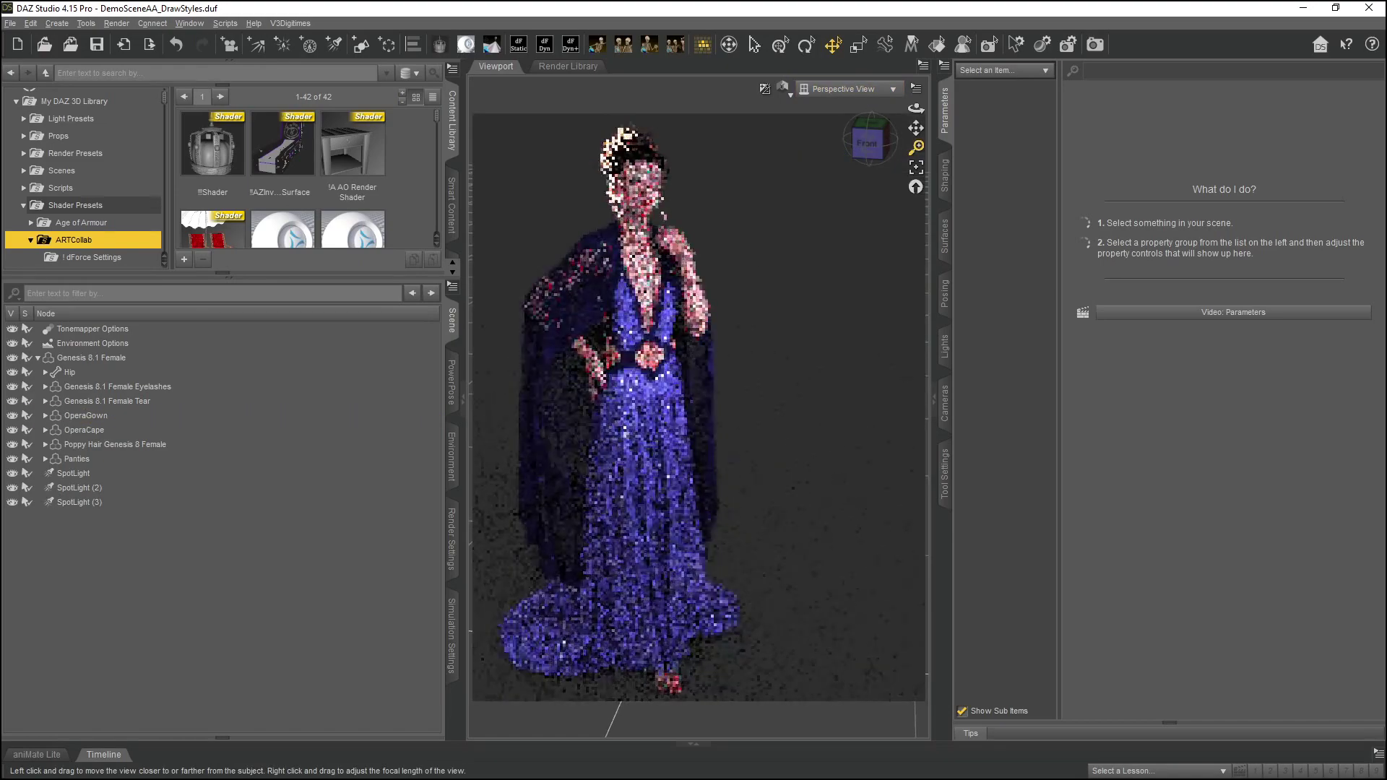
pyautogui.moveTo(530, 206); pyautogui.dragTo(530, 202)
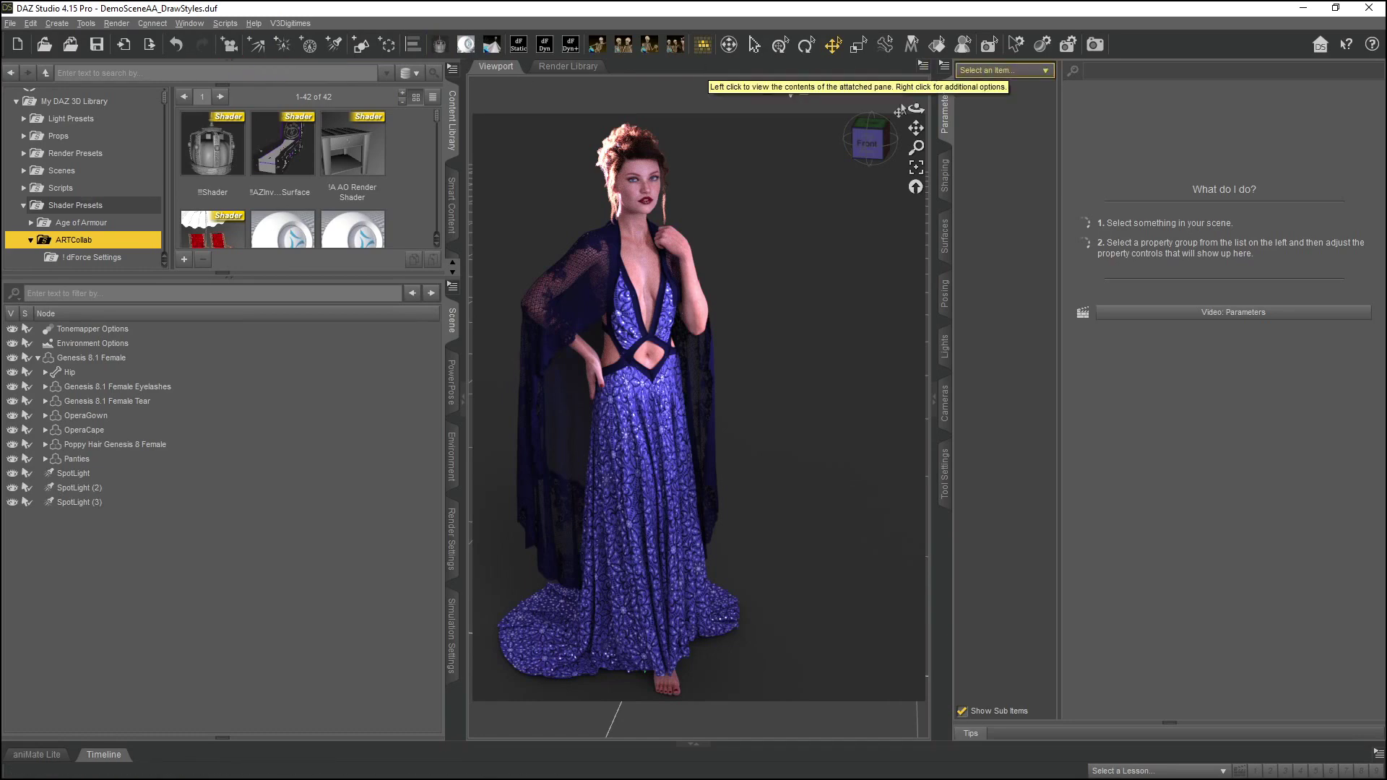
# Create a new camera named and labelled MainCamera, applying the active viewport transforms of the Perspective View
pyautogui.click(57, 24)
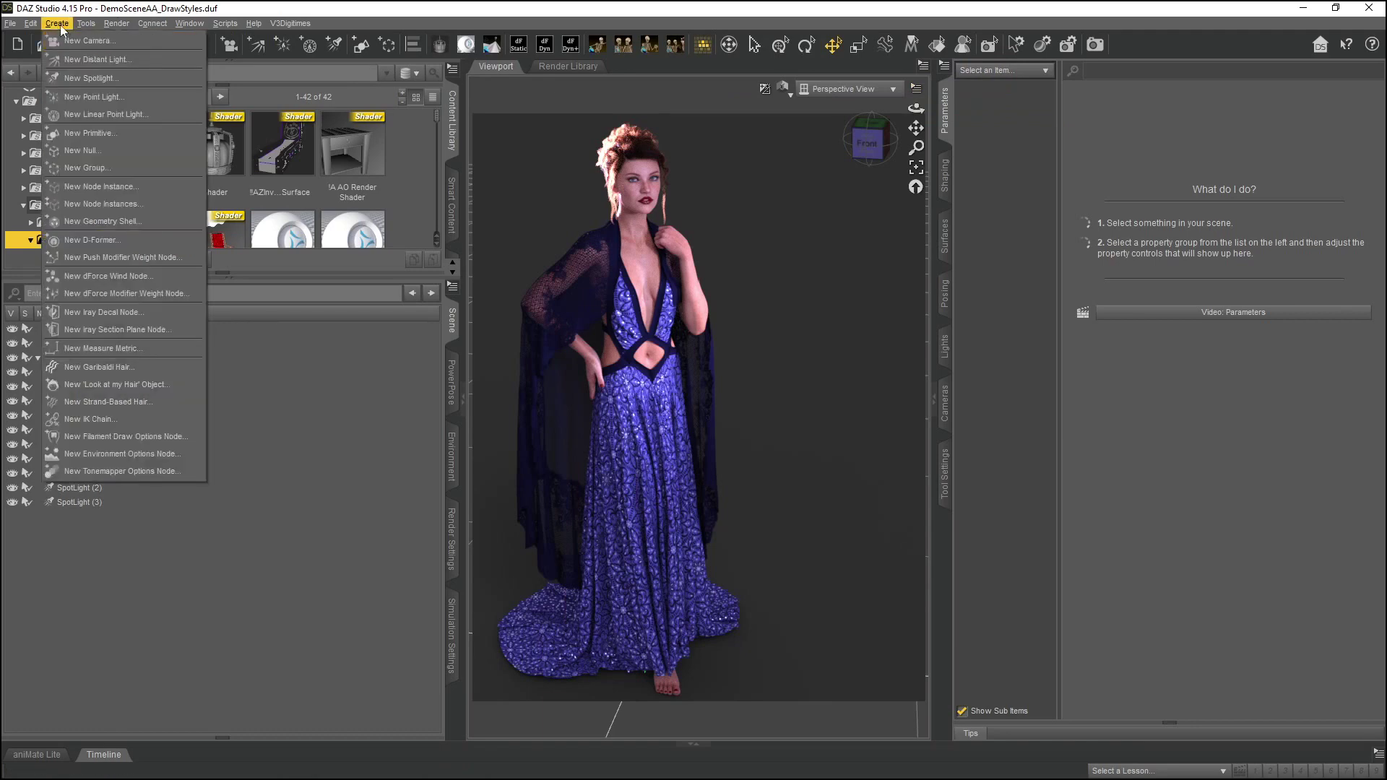
pyautogui.click(60, 25)
pyautogui.click(228, 46)
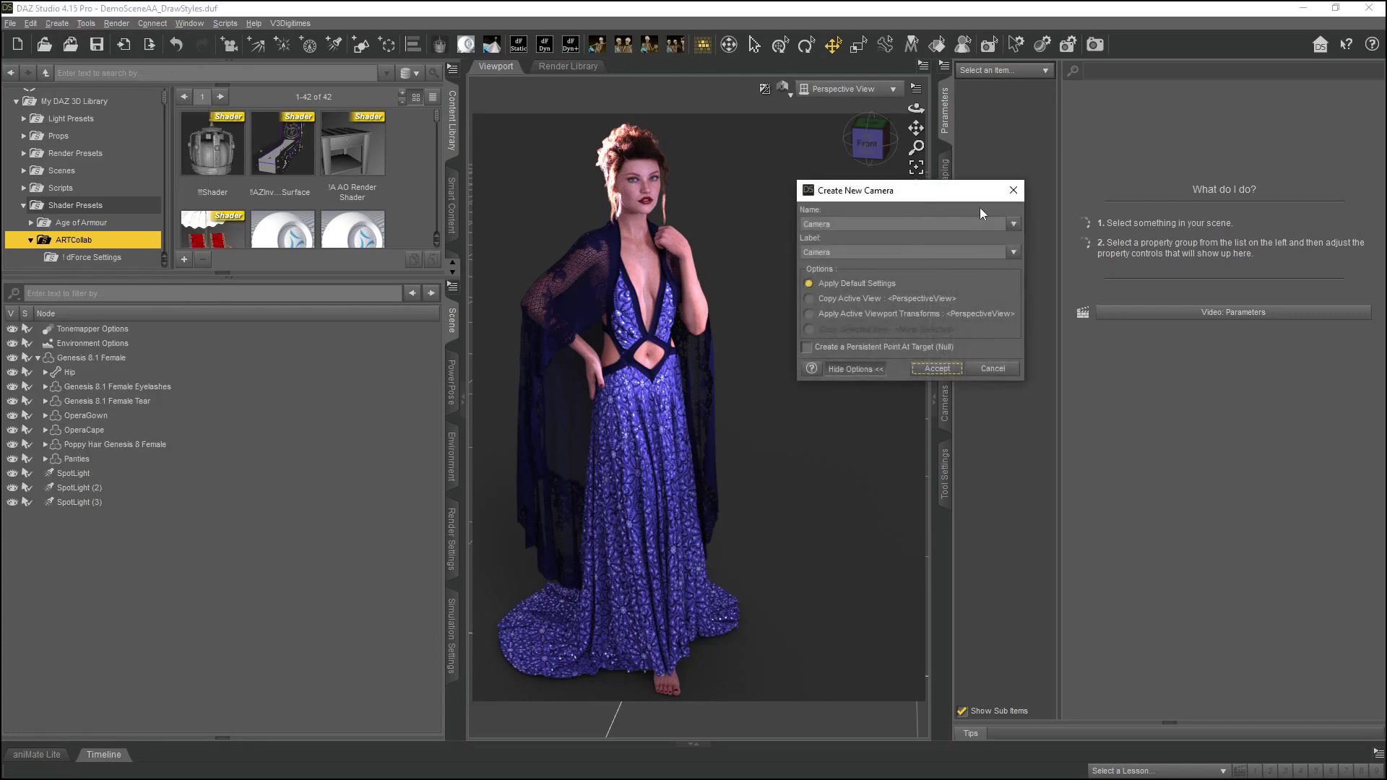
pyautogui.moveTo(882, 193); pyautogui.dragTo(816, 270)
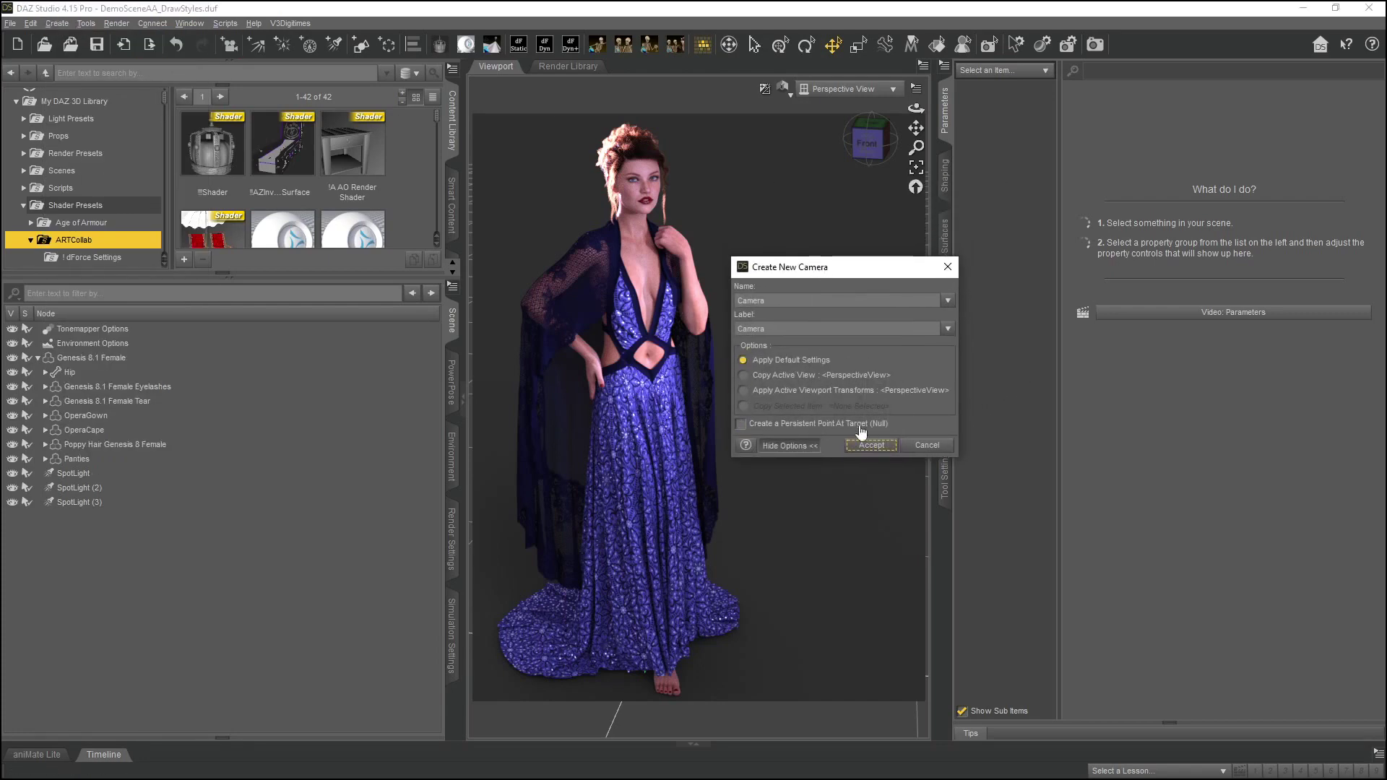
pyautogui.click(738, 299)
pyautogui.write('Main')
pyautogui.click(739, 329)
pyautogui.write('Main')
pyautogui.click(742, 394)
pyautogui.click(858, 445)
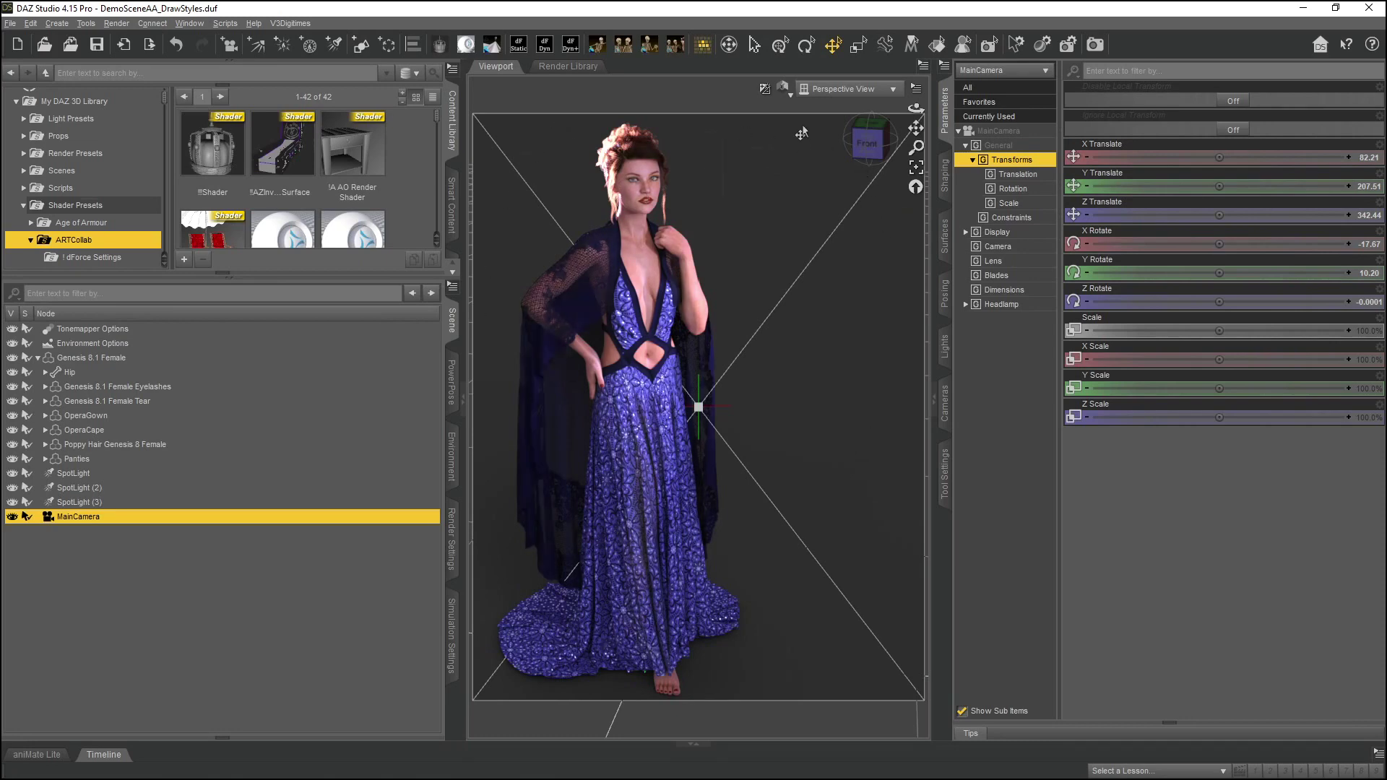
# Look through MainCamera in the viewport and return to the Perspective View
pyautogui.click(827, 94)
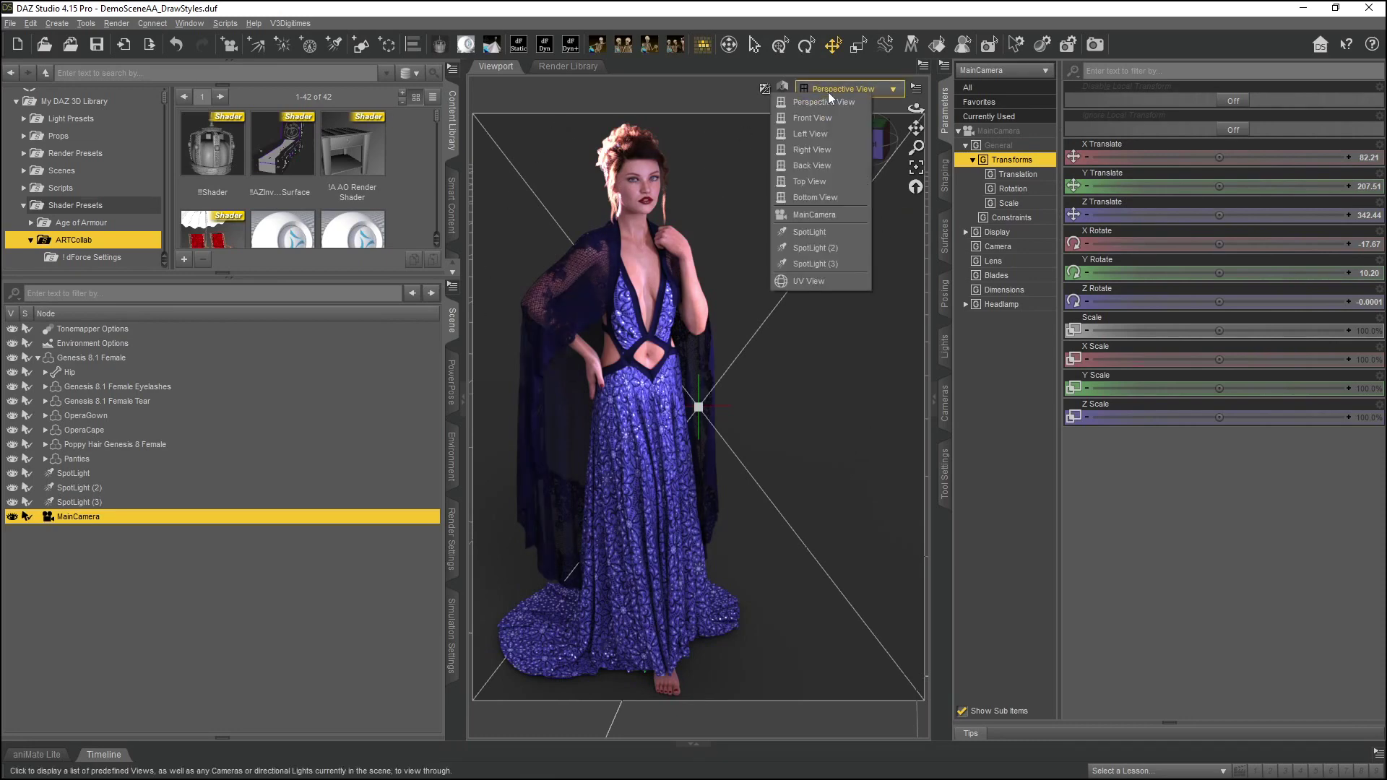
pyautogui.click(820, 215)
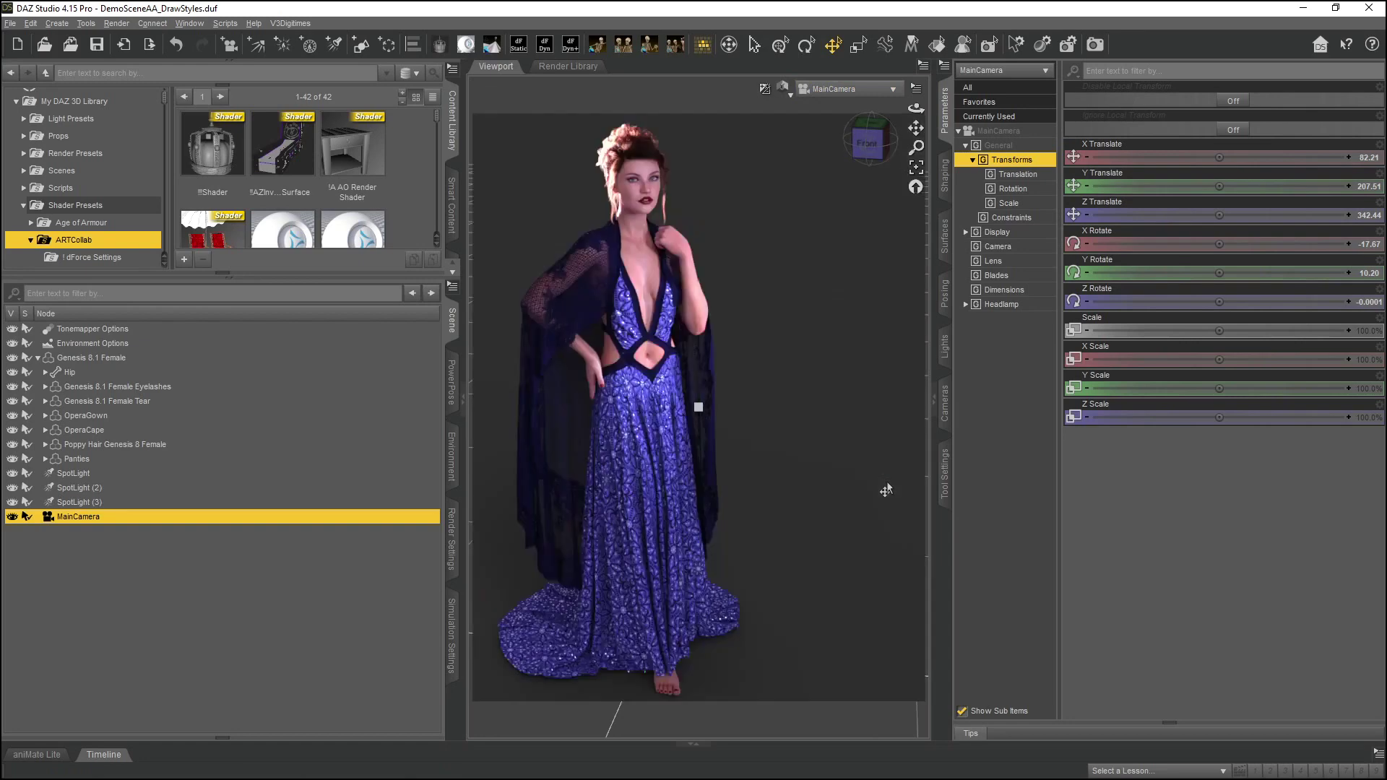
pyautogui.click(822, 90)
pyautogui.click(824, 99)
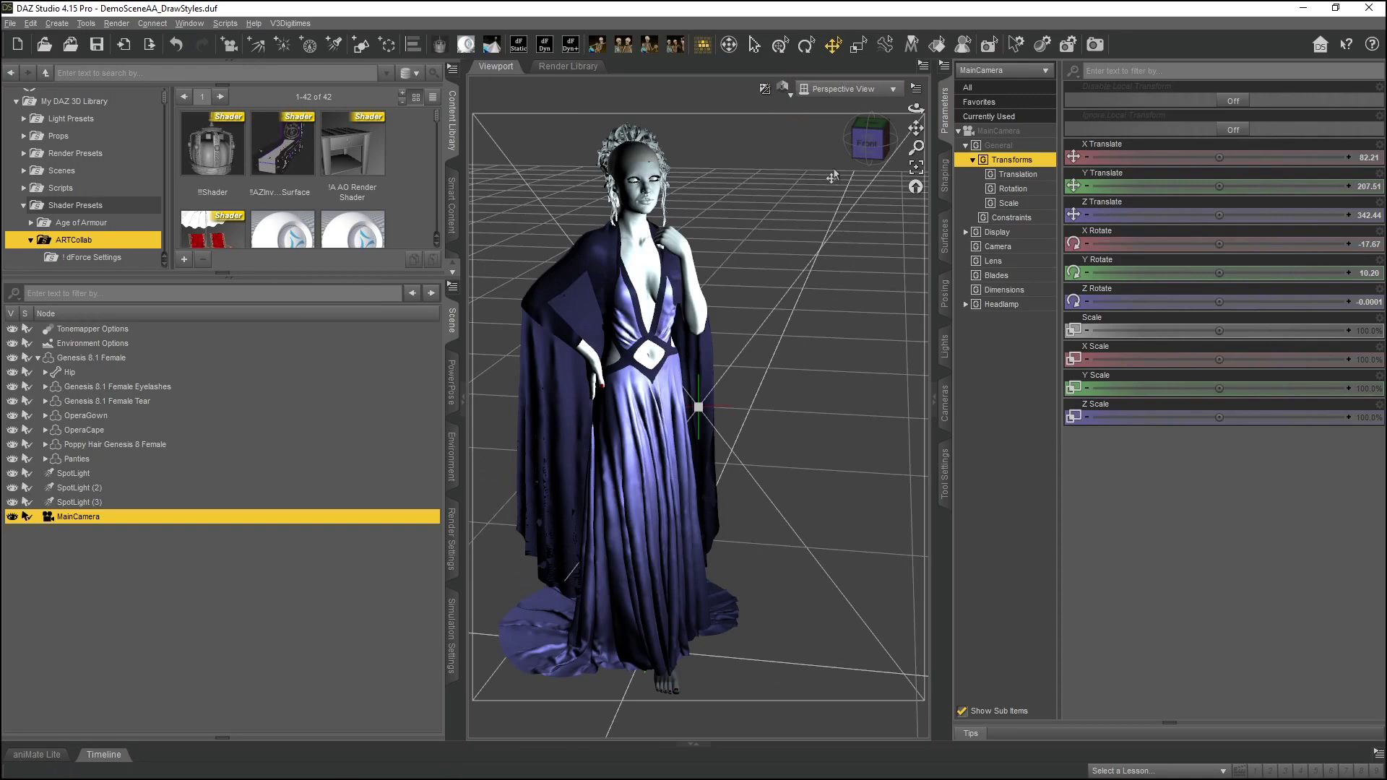
pyautogui.click(843, 91)
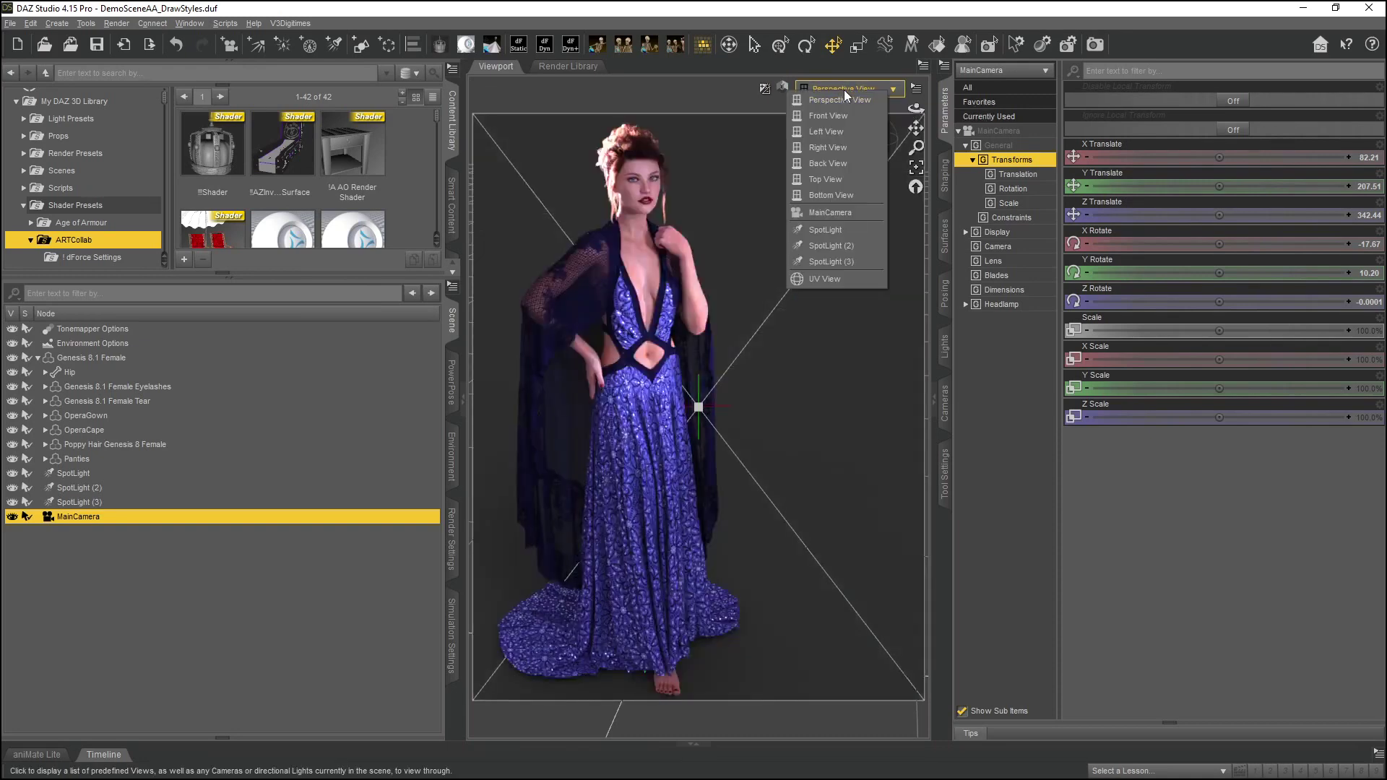
pyautogui.click(847, 10)
# Move the Perspective View in for a close-up of the figure's head and upper body
pyautogui.moveTo(915, 146); pyautogui.dragTo(915, 163)
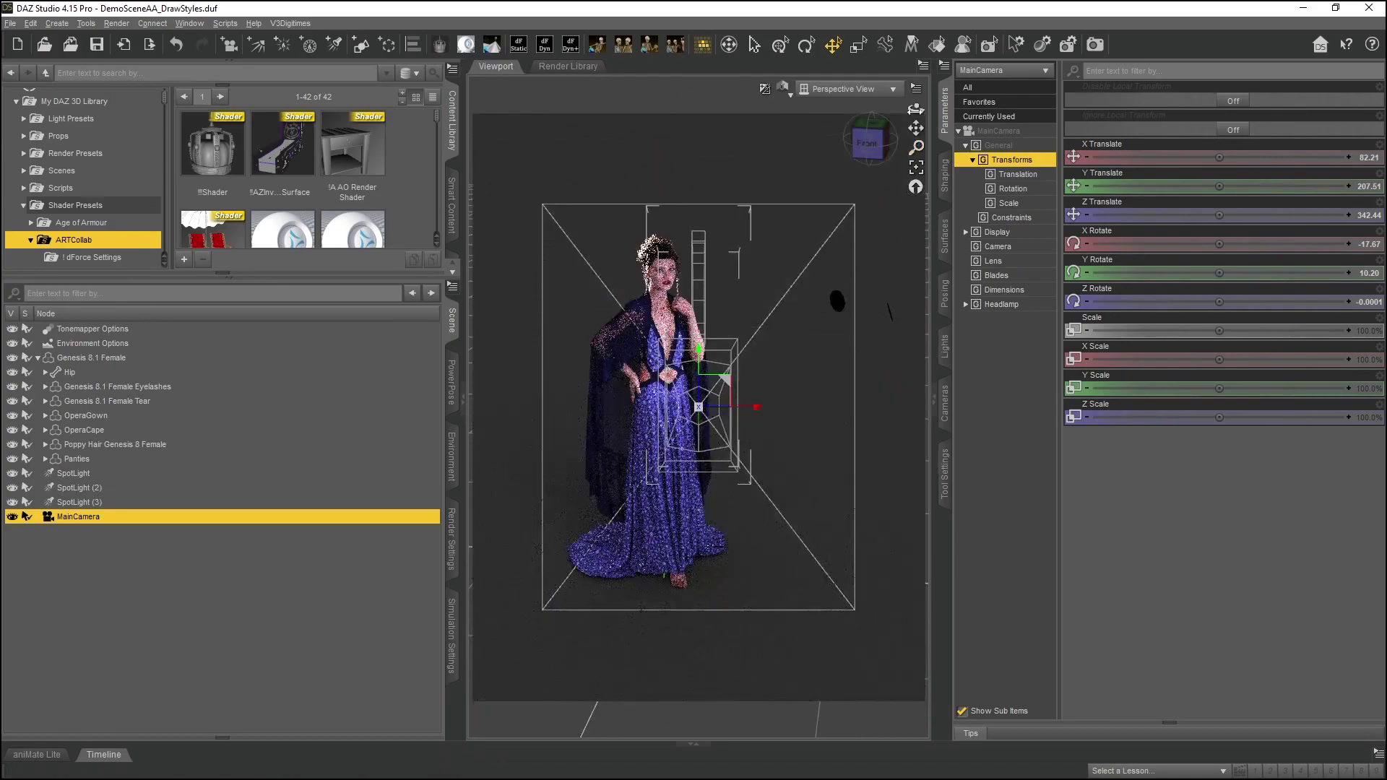
pyautogui.moveTo(916, 107)
pyautogui.mouseDown()
pyautogui.moveTo(897, 108)
pyautogui.moveTo(916, 144)
pyautogui.moveTo(909, 116)
pyautogui.mouseUp()
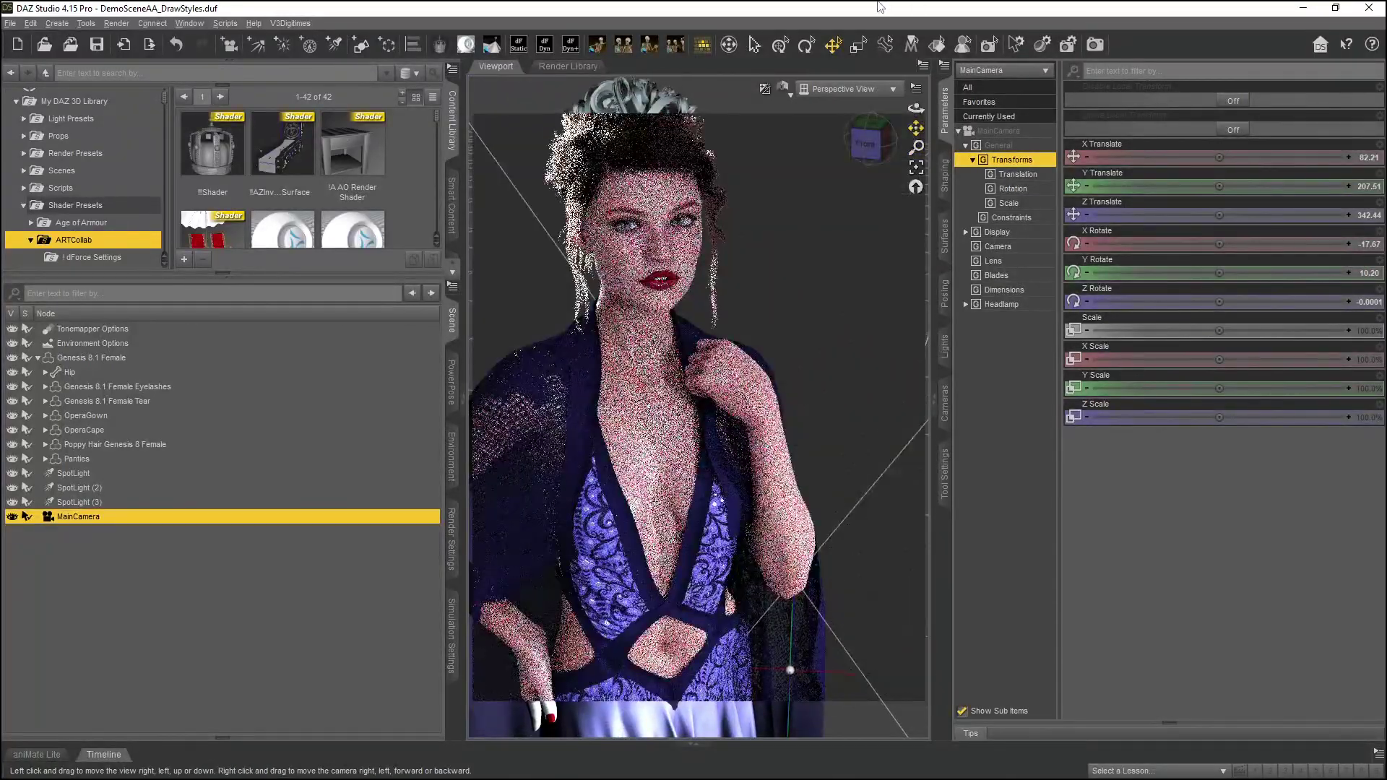
pyautogui.moveTo(915, 107); pyautogui.dragTo(904, 108)
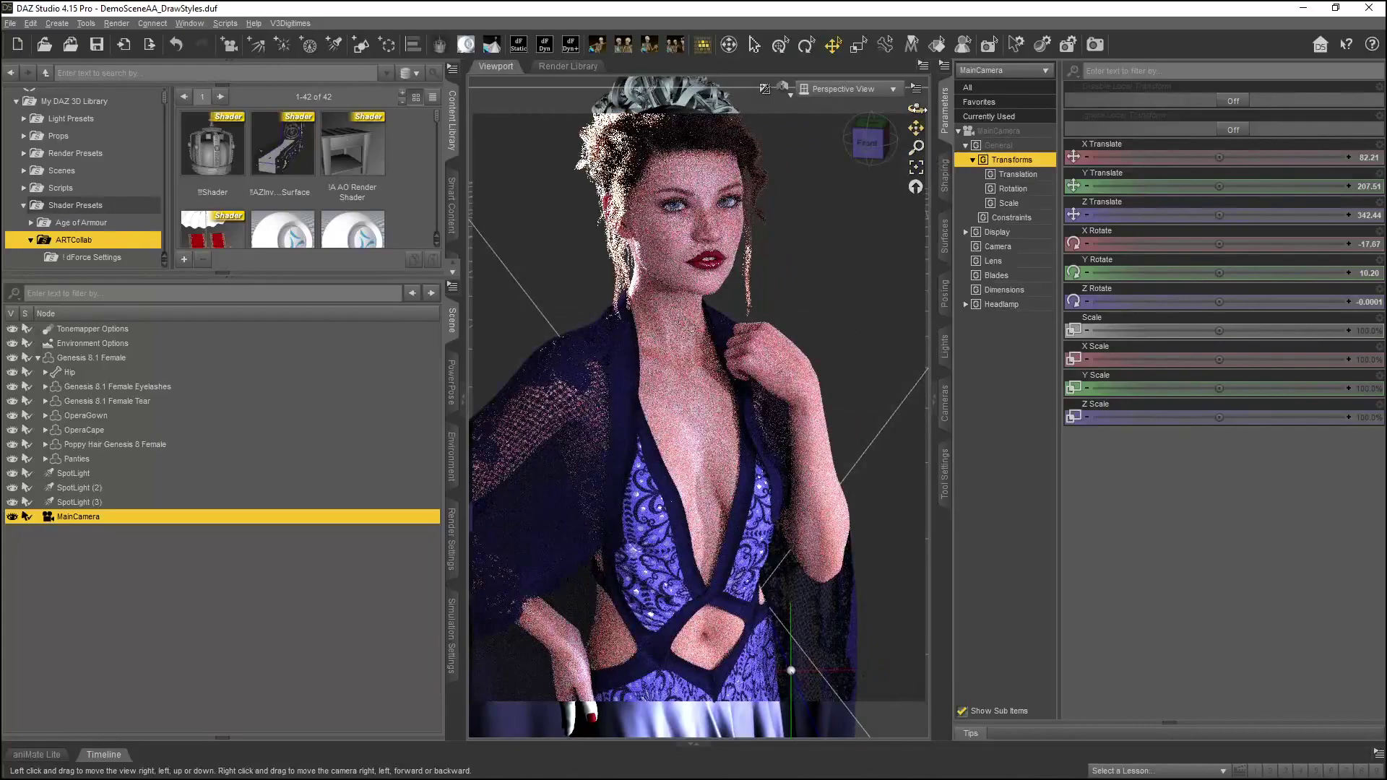
pyautogui.moveTo(916, 128); pyautogui.dragTo(917, 132)
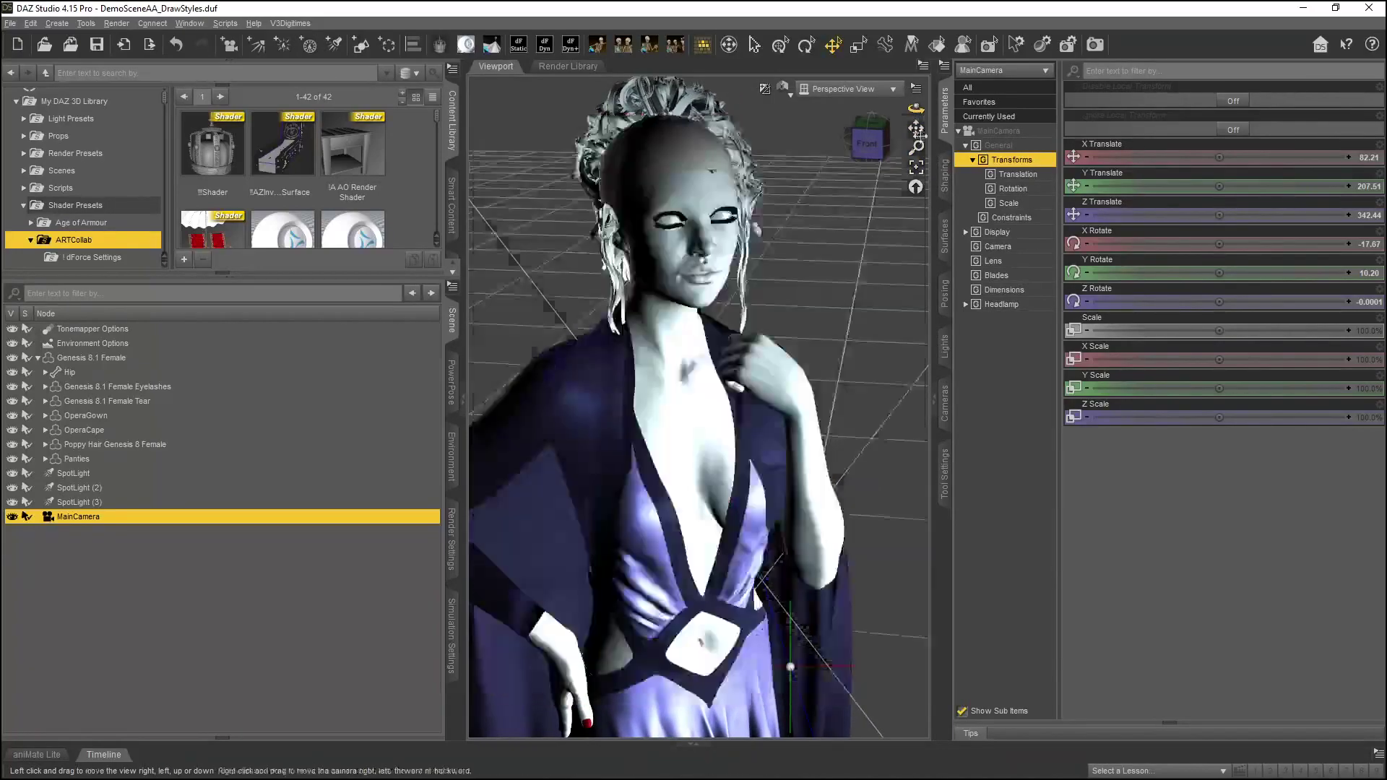
pyautogui.moveTo(916, 131); pyautogui.dragTo(915, 129)
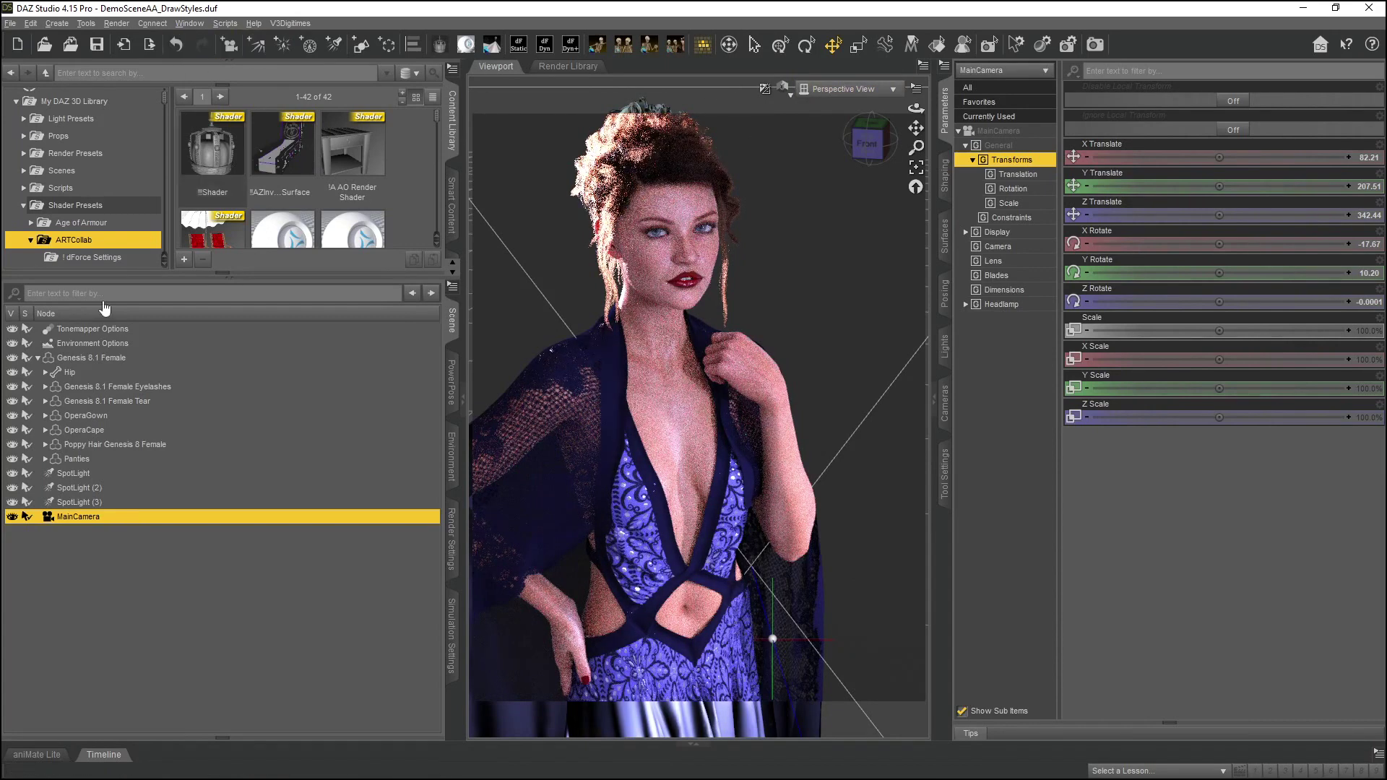
# Compare MainCamera's full-figure framing with the close-up and switch back to the Perspective View
pyautogui.click(812, 94)
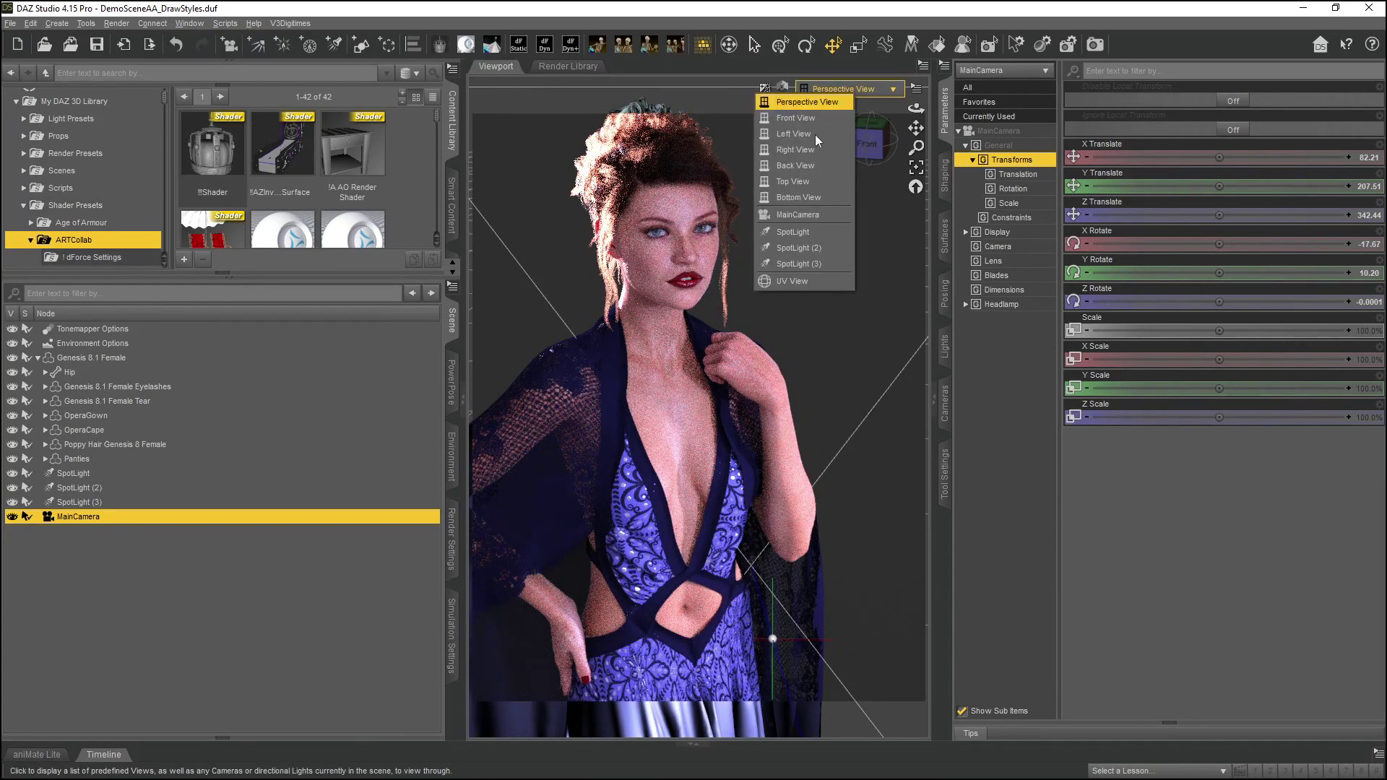
pyautogui.click(803, 220)
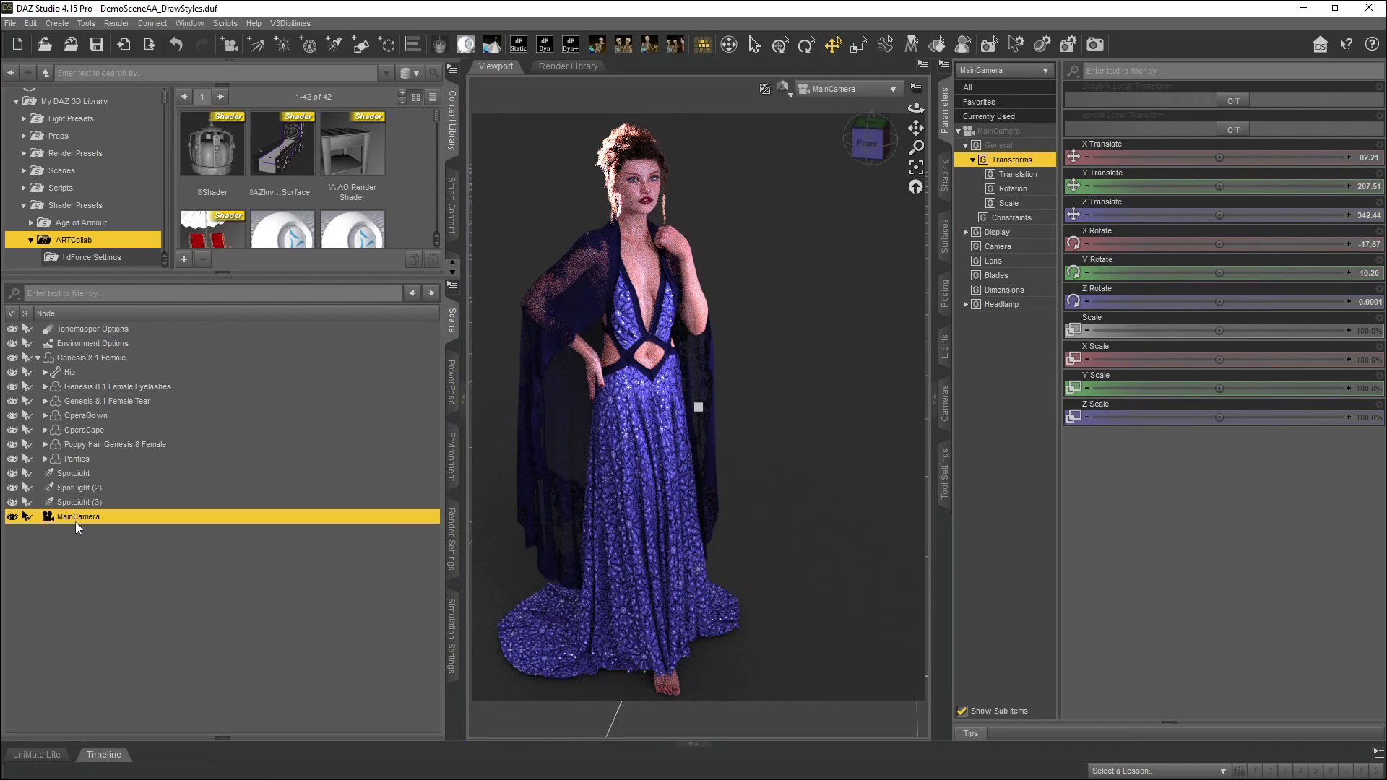
pyautogui.click(835, 87)
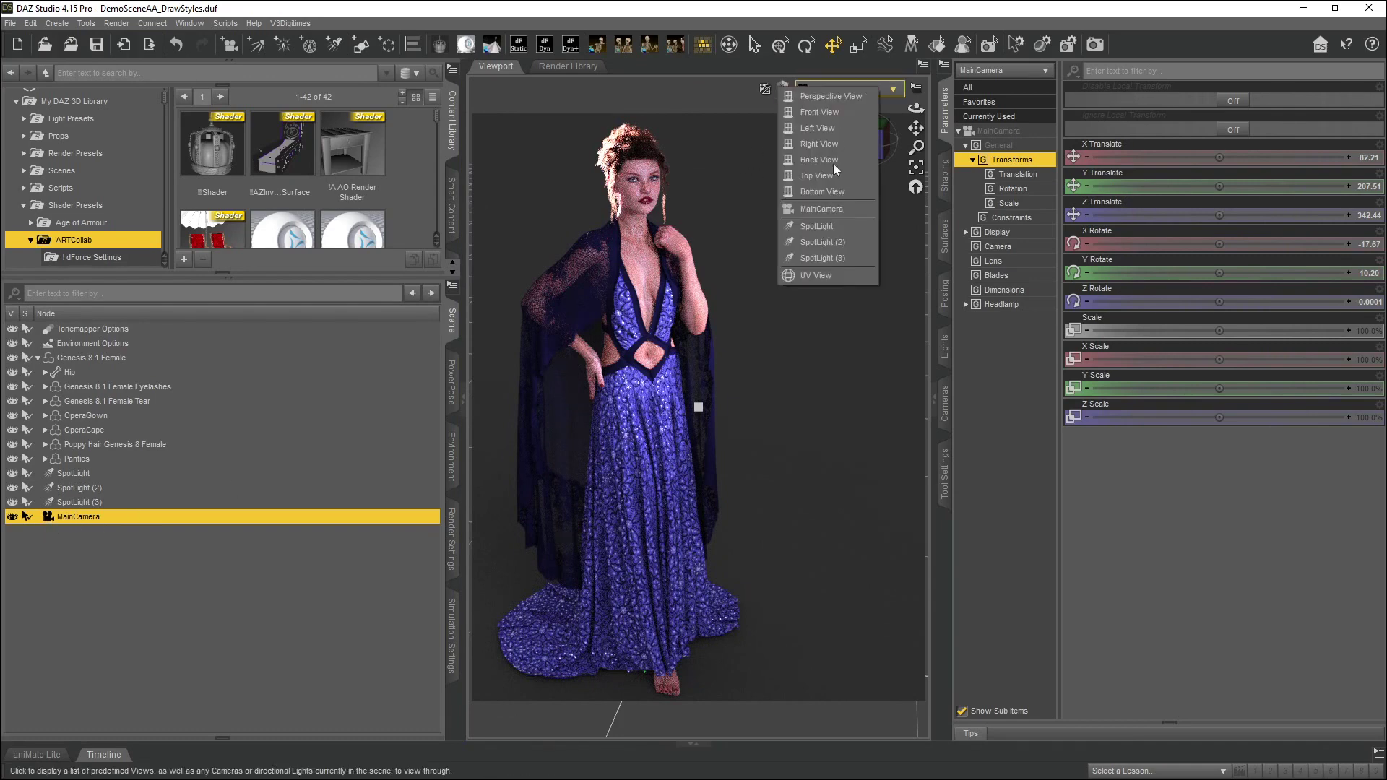
pyautogui.click(830, 96)
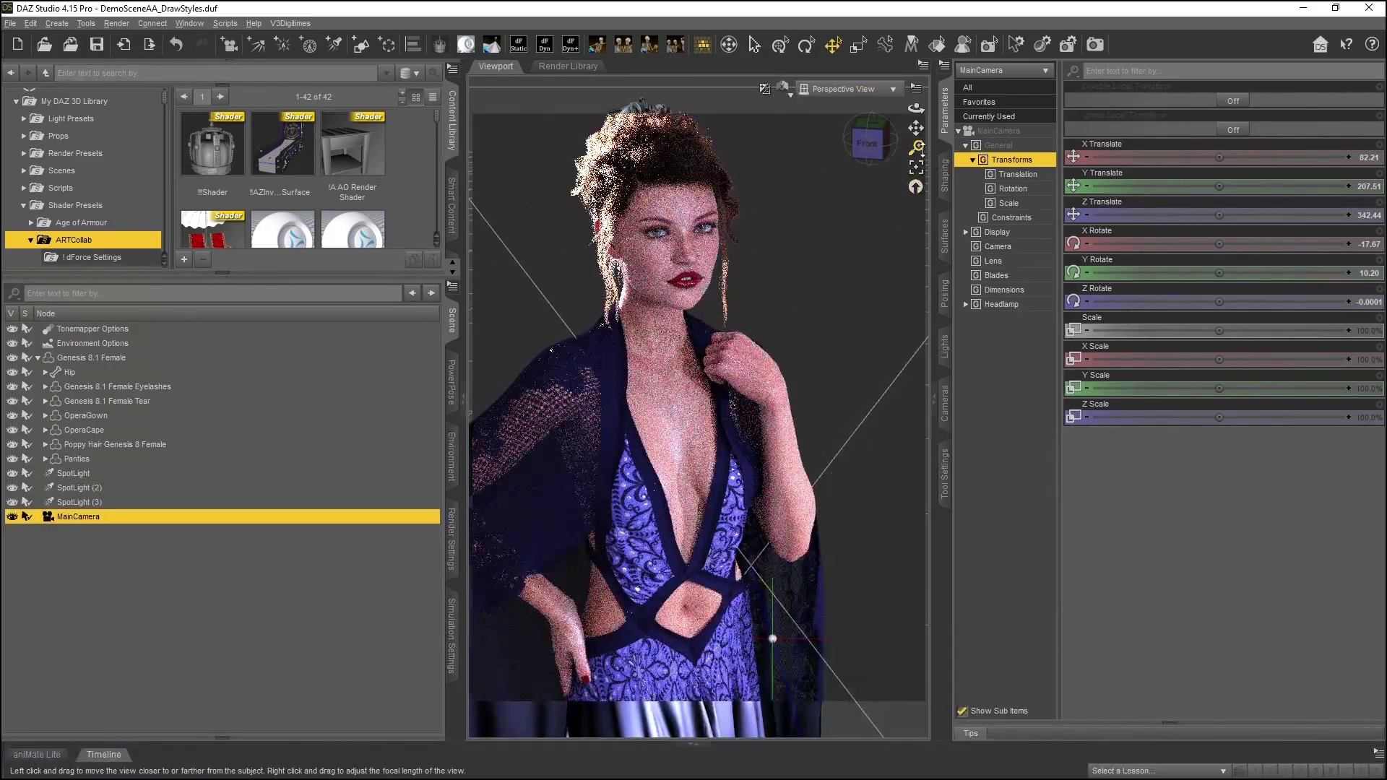
# Refine the close-up framing in the Perspective View and hide MainCamera in the scene
pyautogui.moveTo(915, 148); pyautogui.dragTo(916, 157)
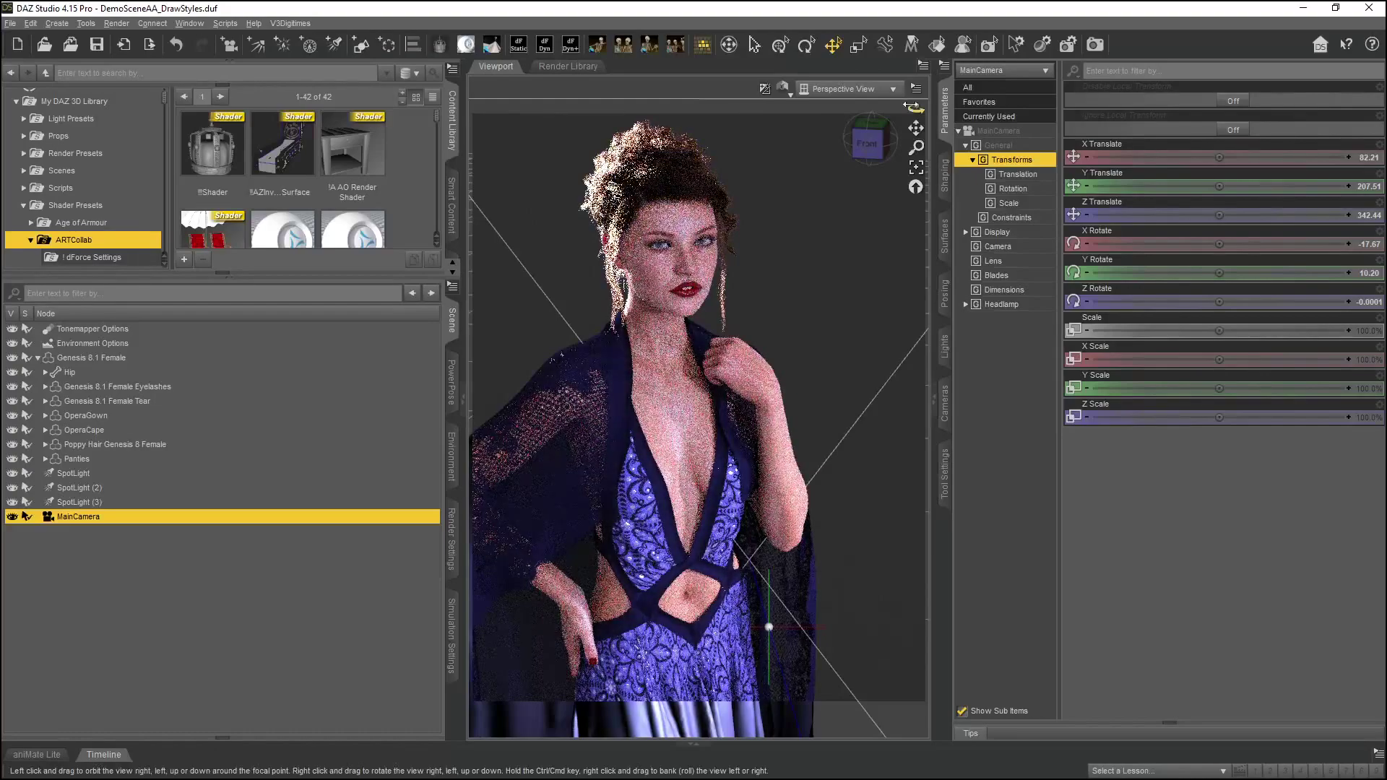
pyautogui.moveTo(915, 109); pyautogui.dragTo(912, 130)
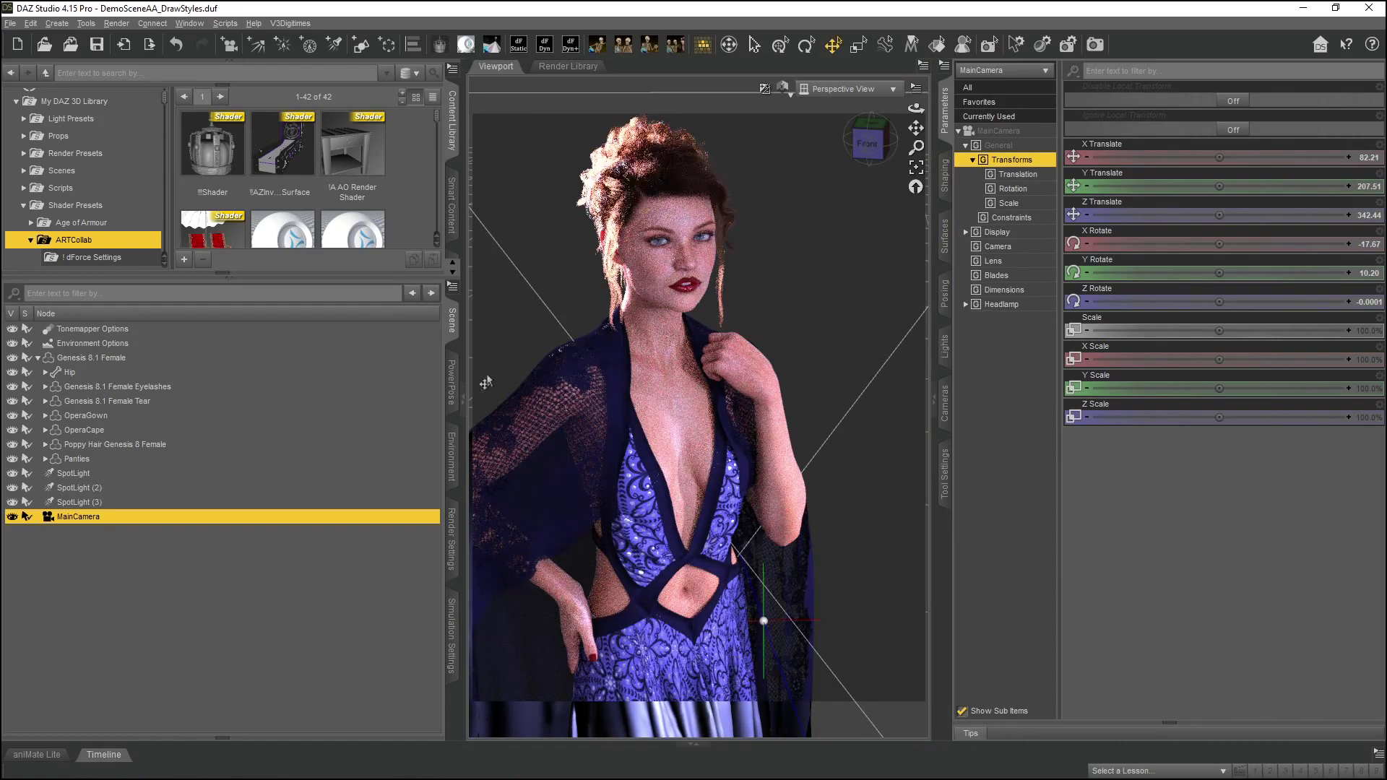
pyautogui.click(11, 517)
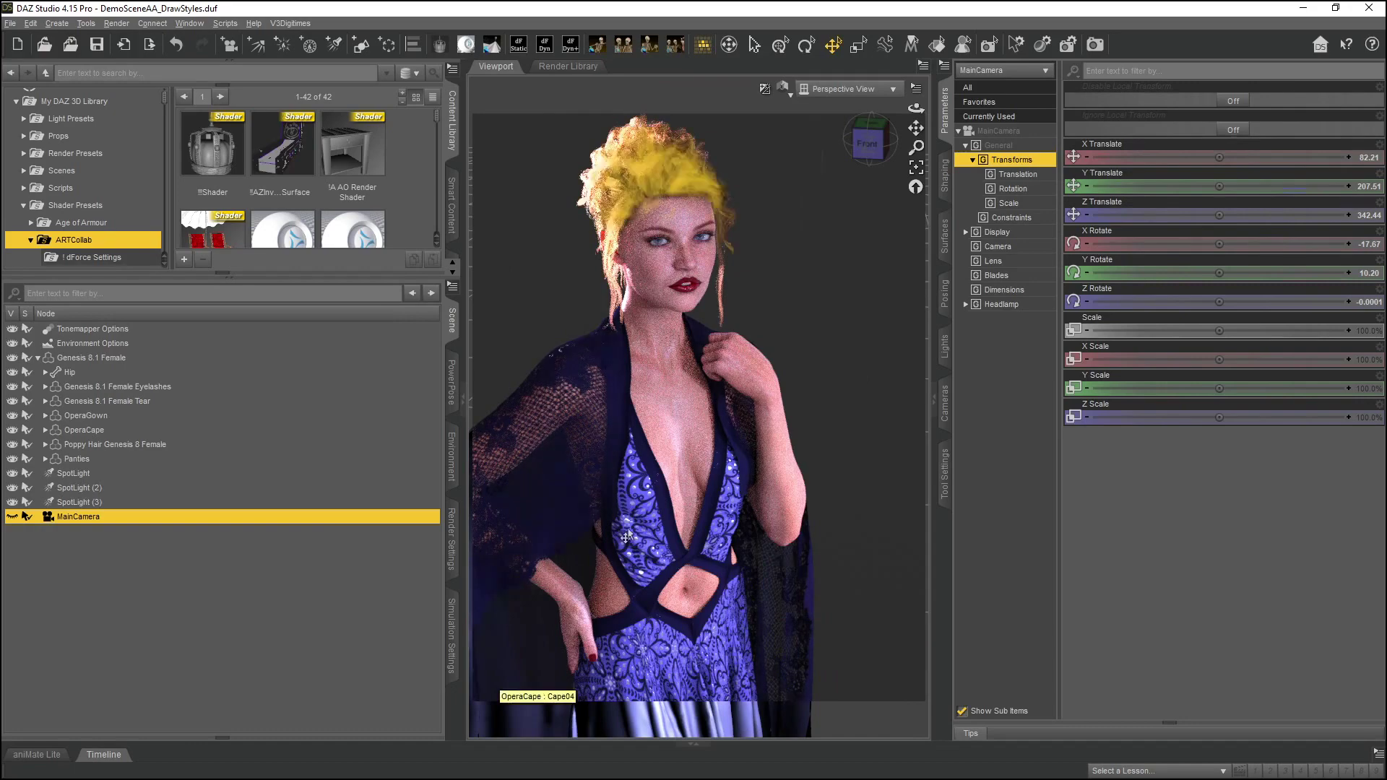
pyautogui.moveTo(914, 108); pyautogui.dragTo(914, 108)
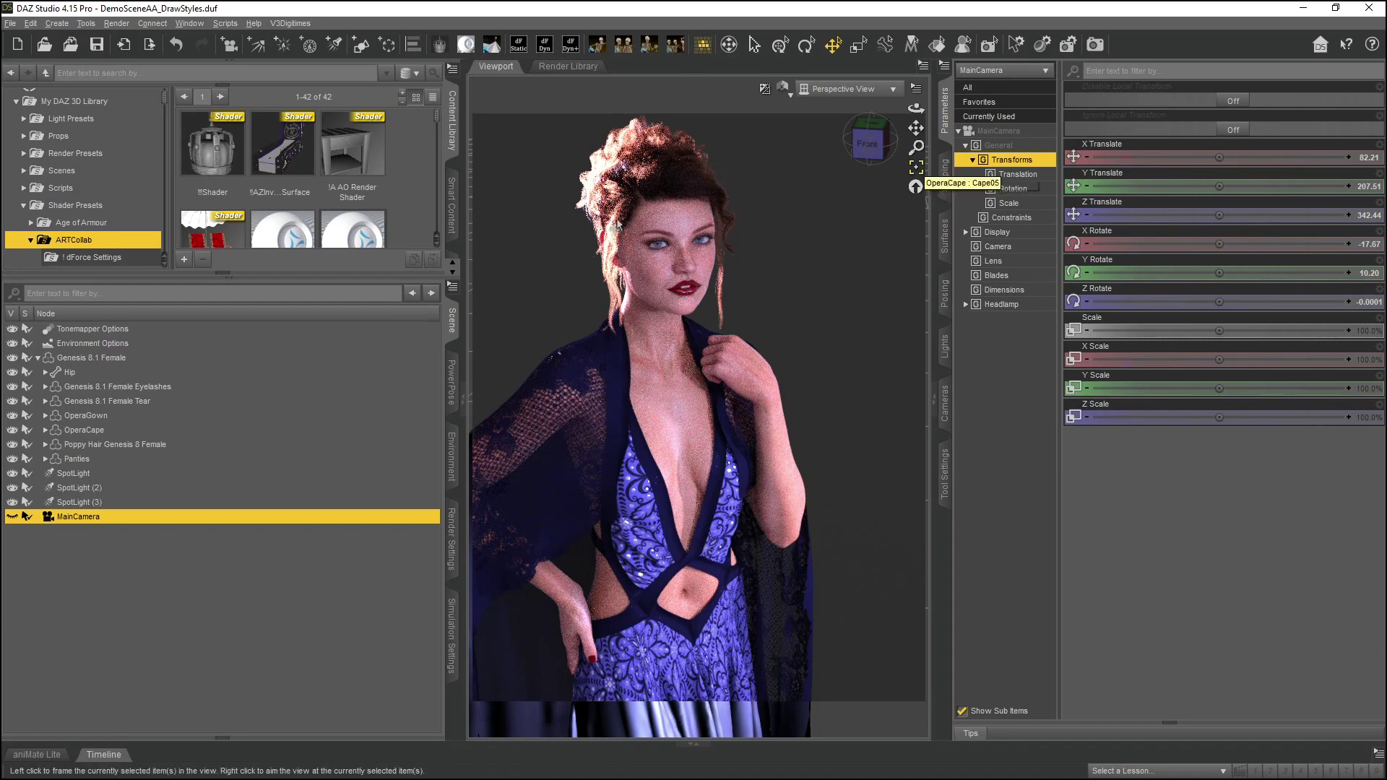
# Create a new camera named and labelled CloseupCamera, applying the active viewport transforms of the Perspective View
pyautogui.click(230, 47)
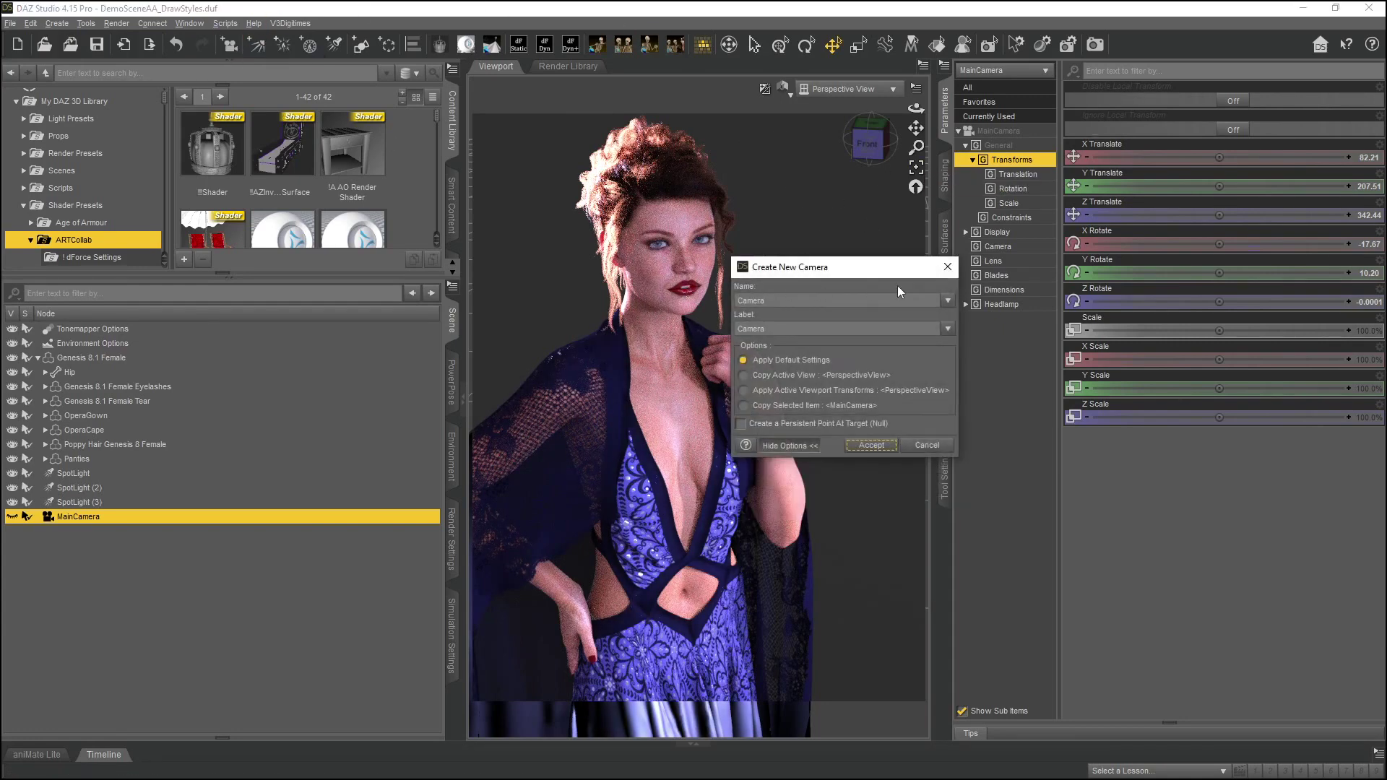
pyautogui.click(738, 300)
pyautogui.moveTo(765, 301); pyautogui.dragTo(680, 303)
pyautogui.hotkey('ctrl', 'c')
pyautogui.click(735, 329)
pyautogui.hotkey('ctrl', 'v')
pyautogui.click(782, 393)
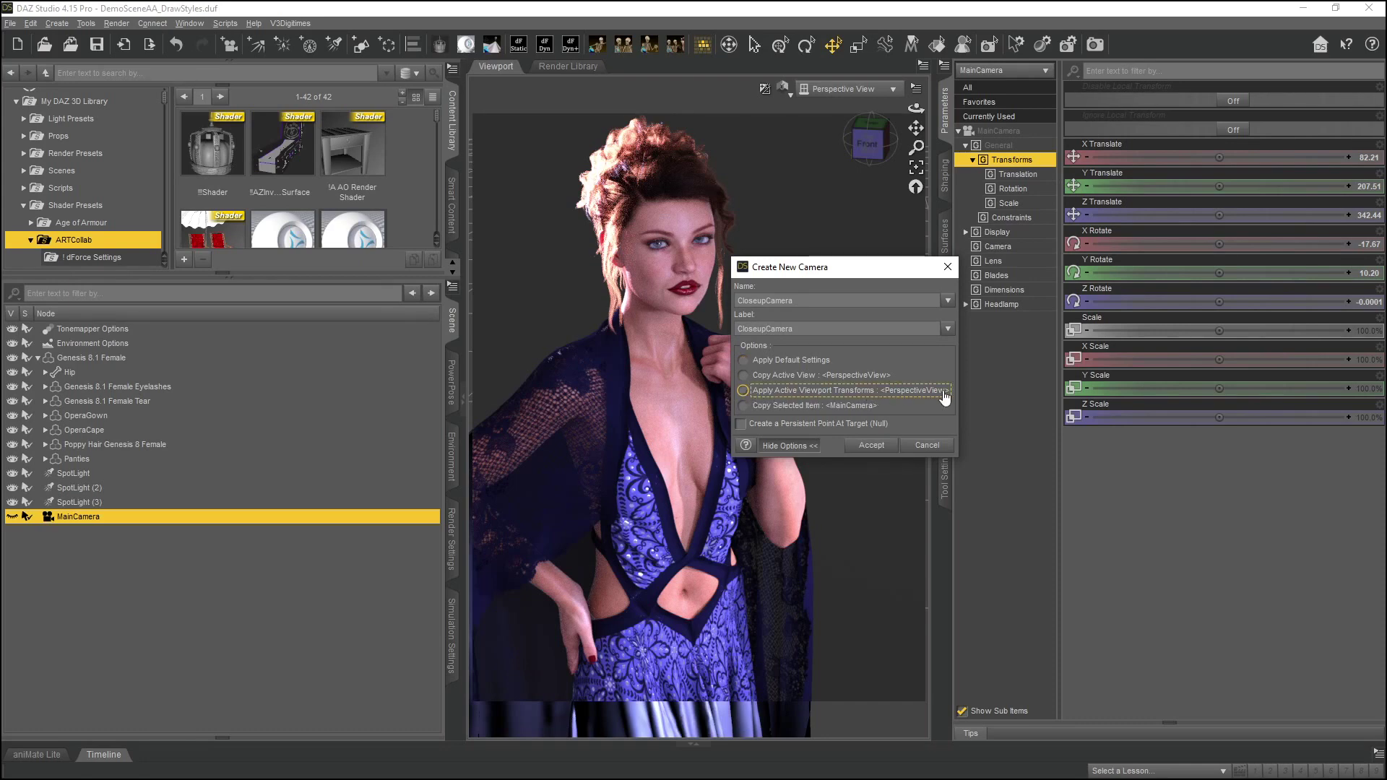
pyautogui.click(871, 445)
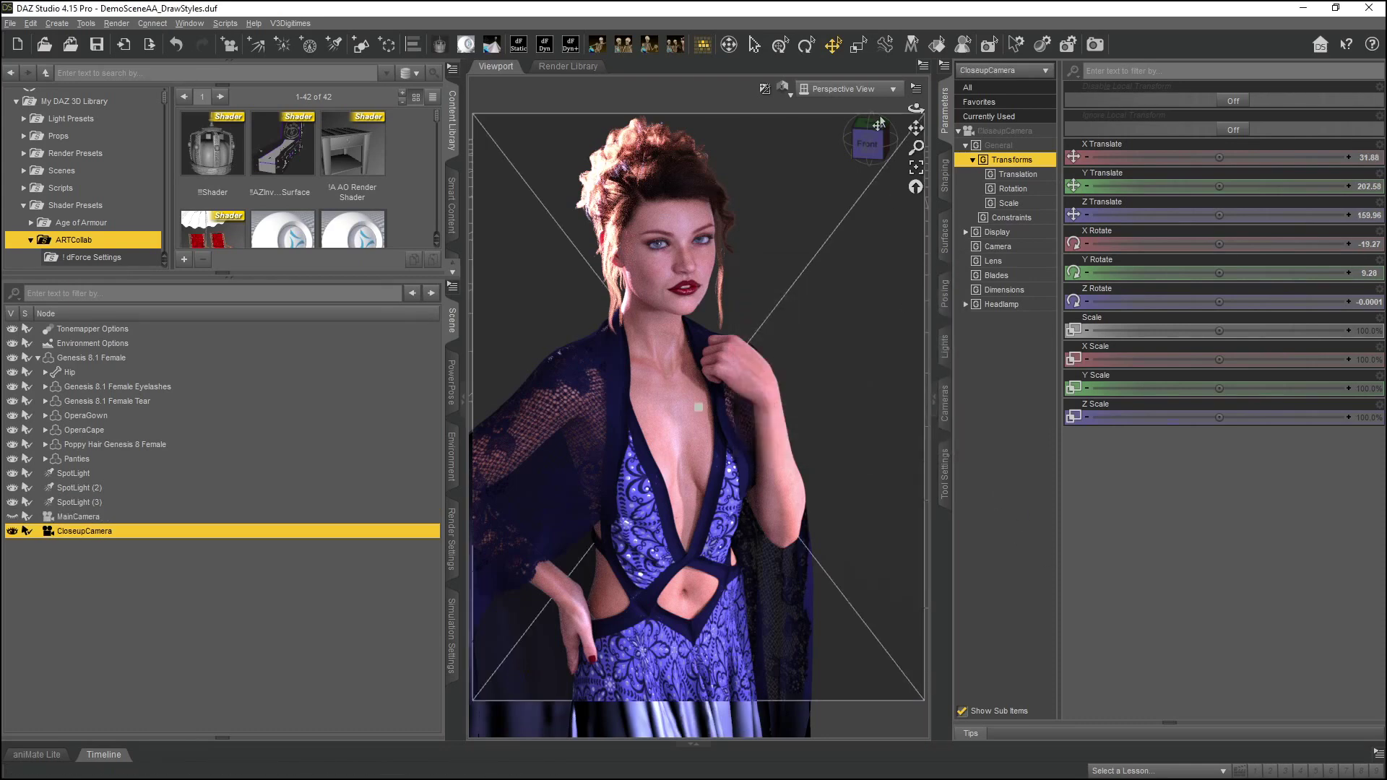
# View the scene through MainCamera and hide CloseupCamera in the scene
pyautogui.click(840, 89)
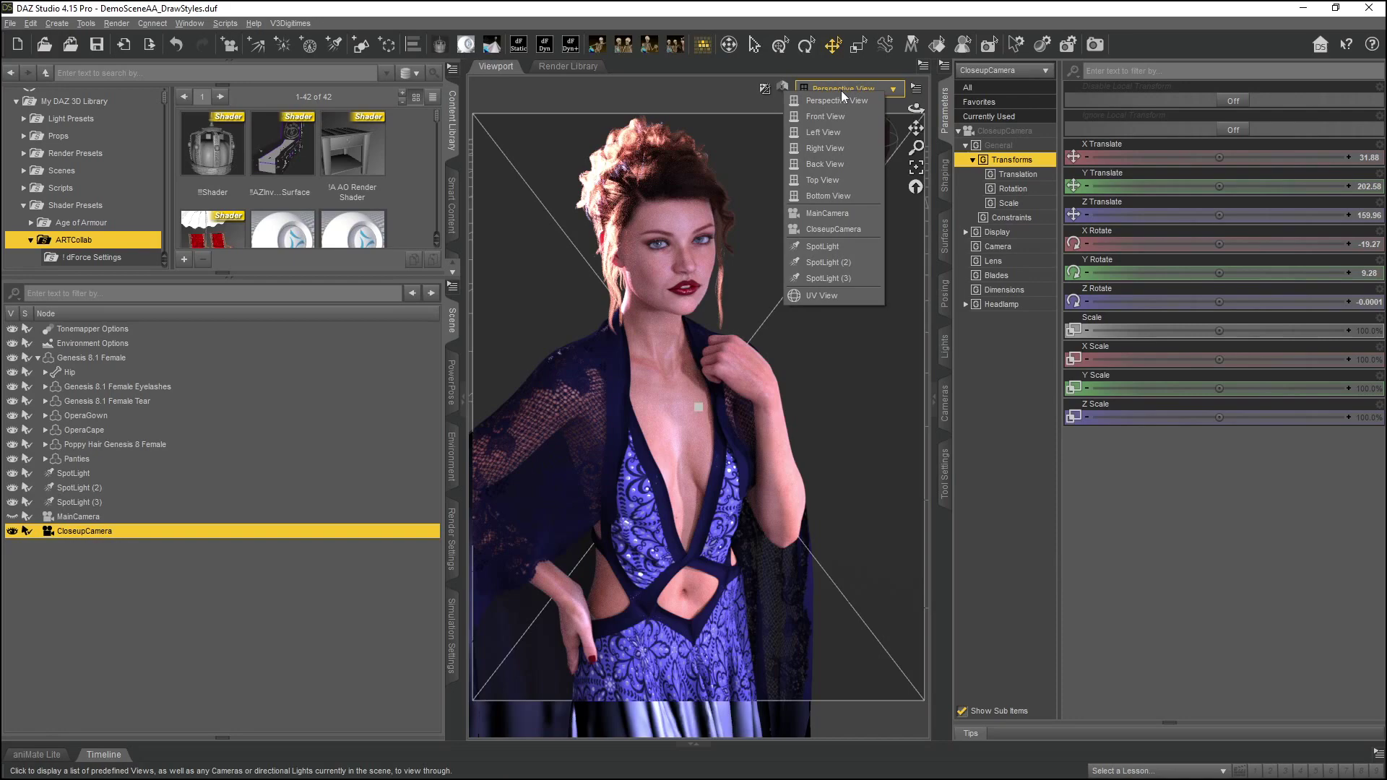
pyautogui.click(821, 210)
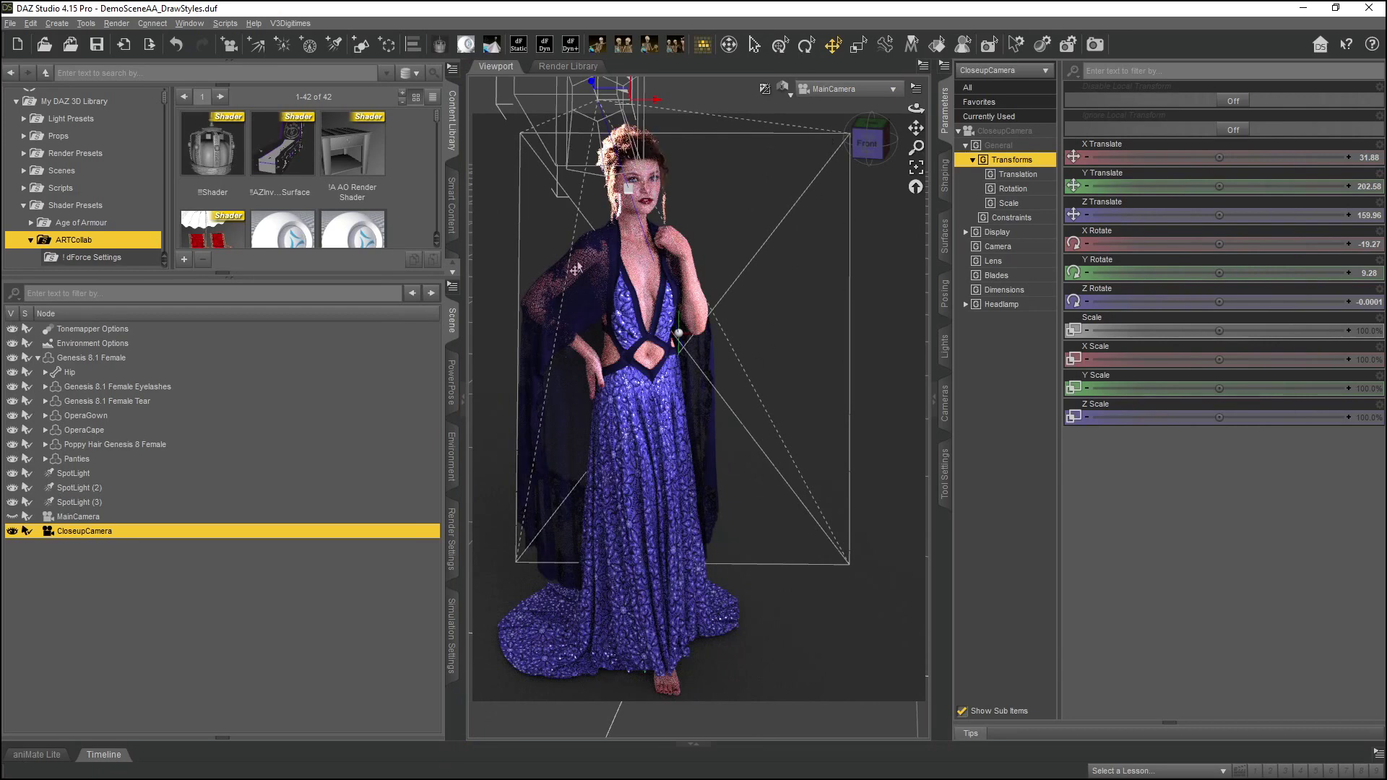
pyautogui.click(11, 532)
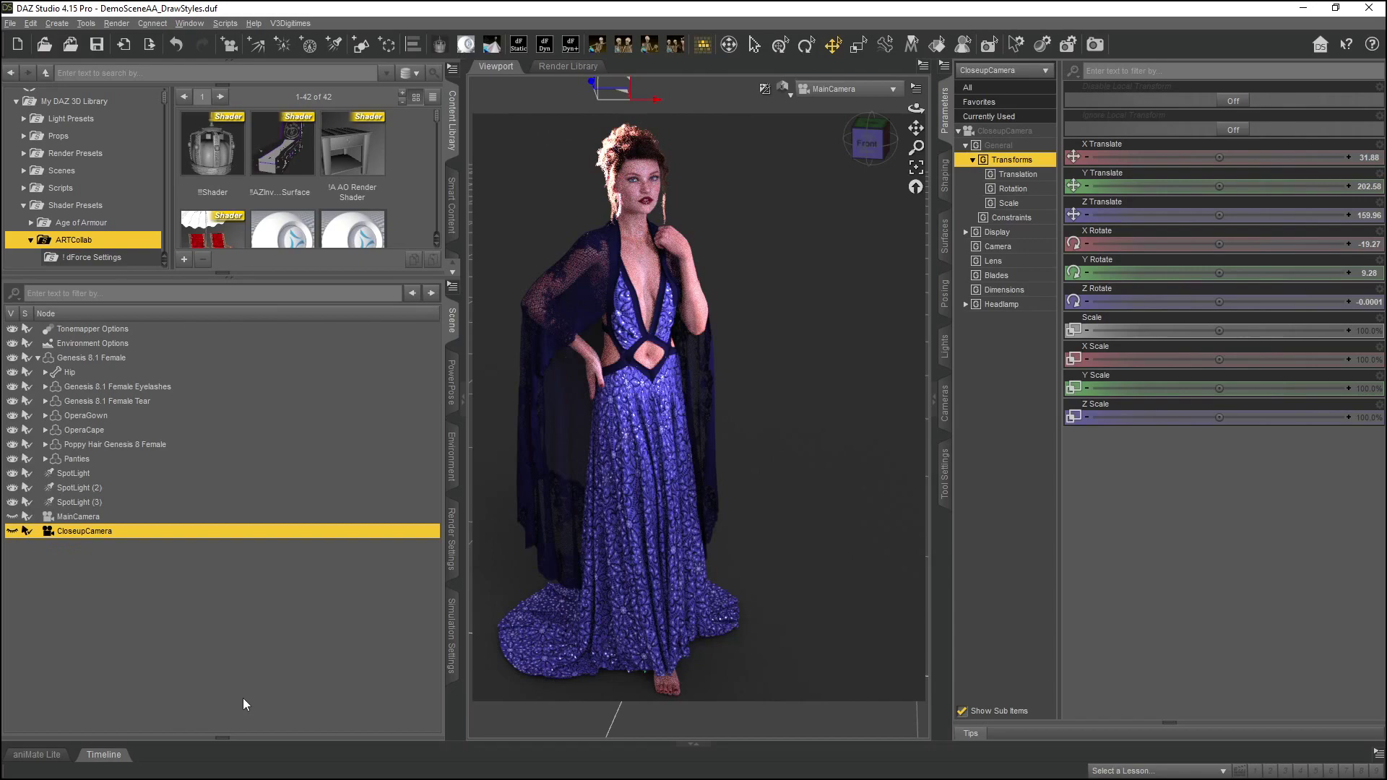
# Look through CloseupCamera, return to the Perspective View with nothing selected, and orbit freely around the figure
pyautogui.click(852, 93)
pyautogui.click(831, 227)
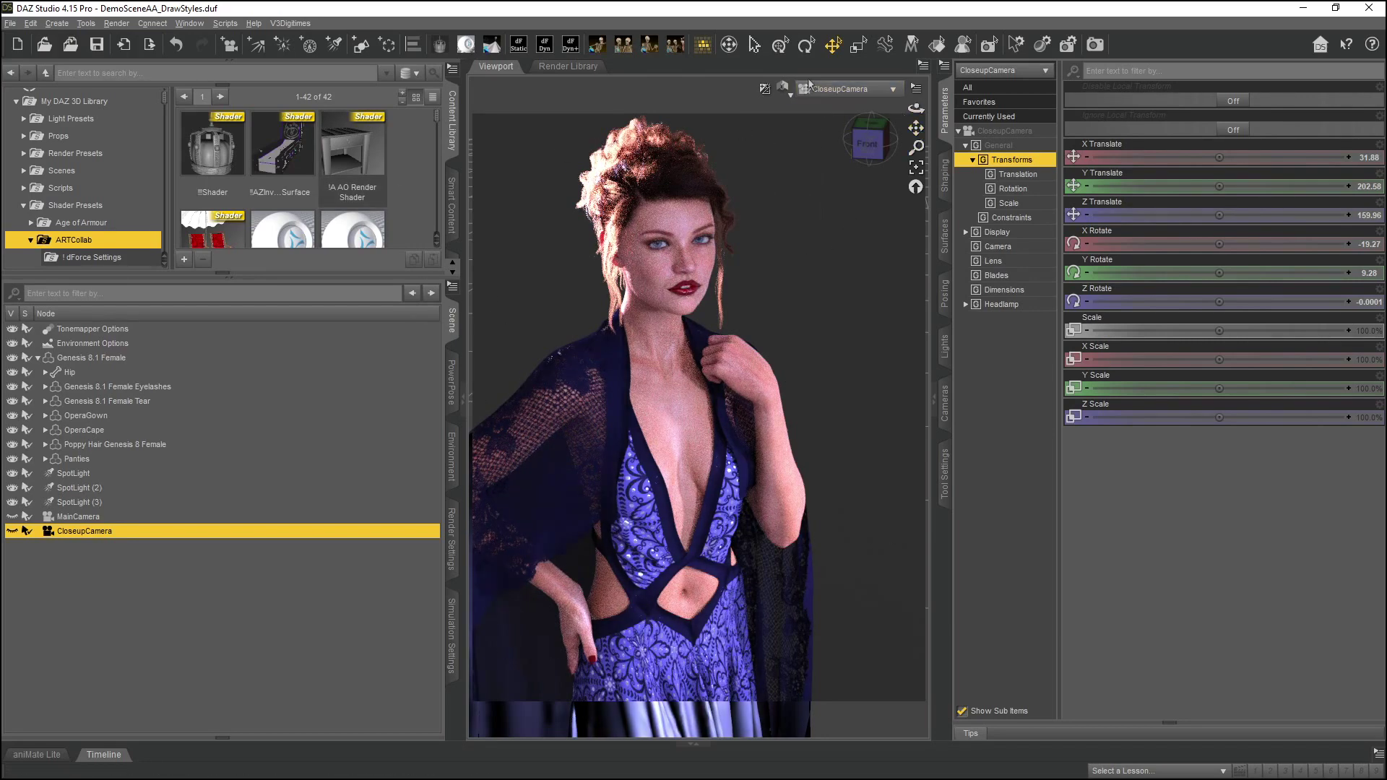
pyautogui.click(829, 97)
pyautogui.click(829, 98)
pyautogui.click(825, 106)
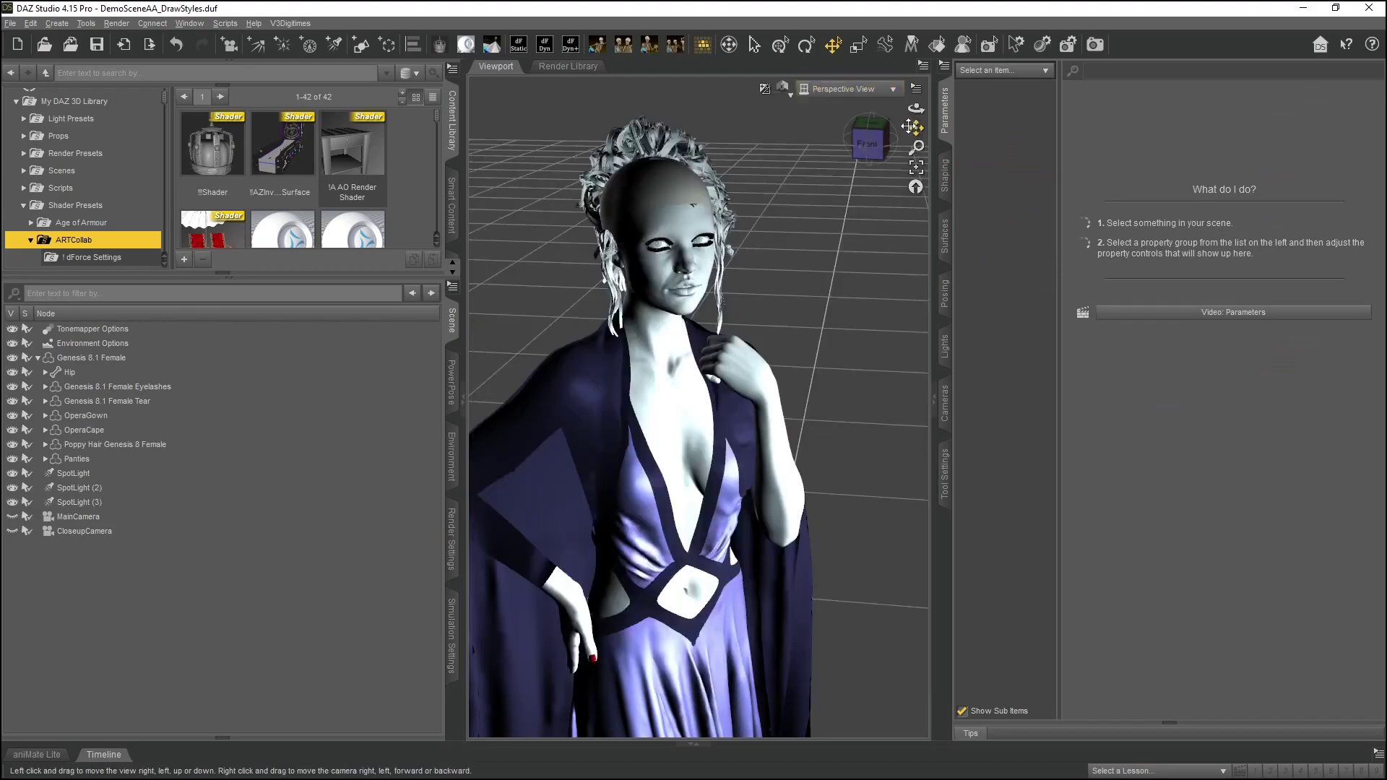
pyautogui.moveTo(915, 128); pyautogui.dragTo(893, 110)
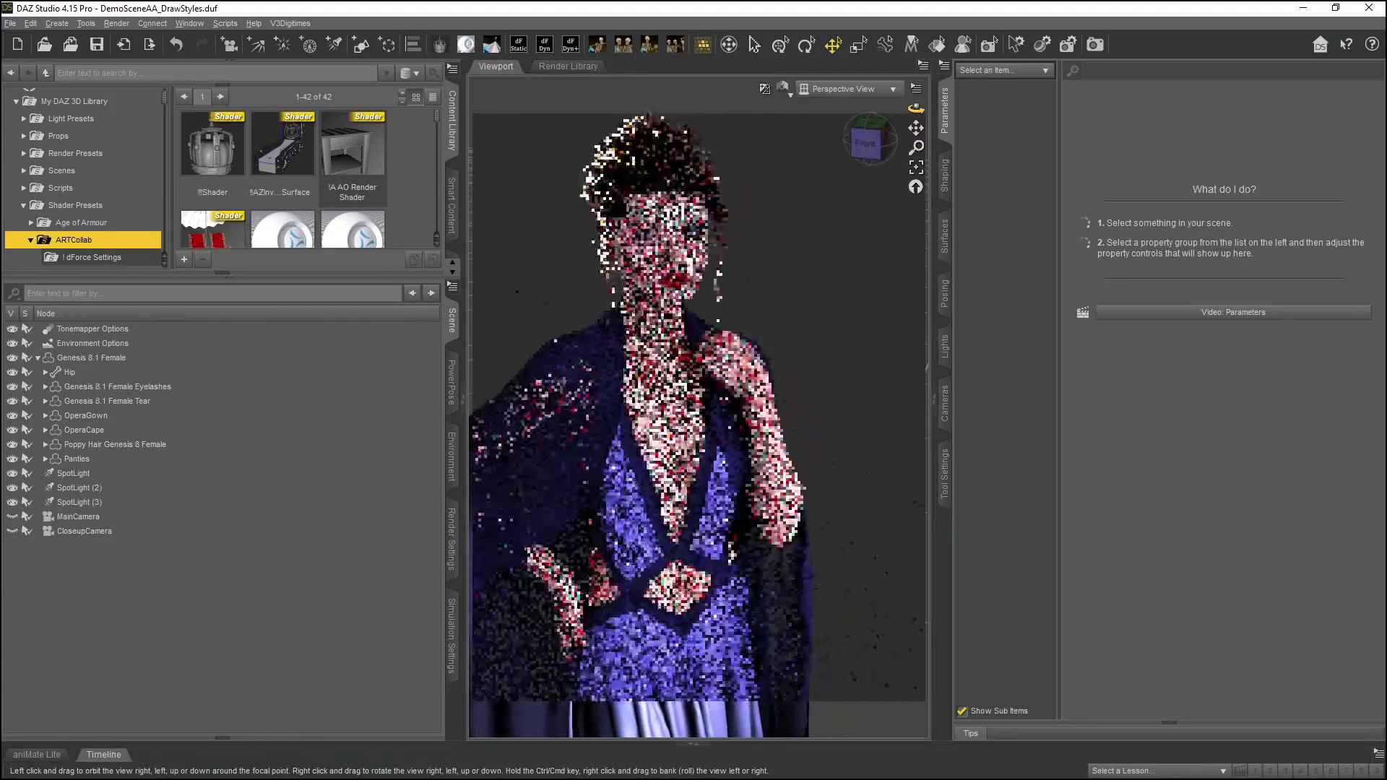
pyautogui.moveTo(907, 107); pyautogui.dragTo(886, 108)
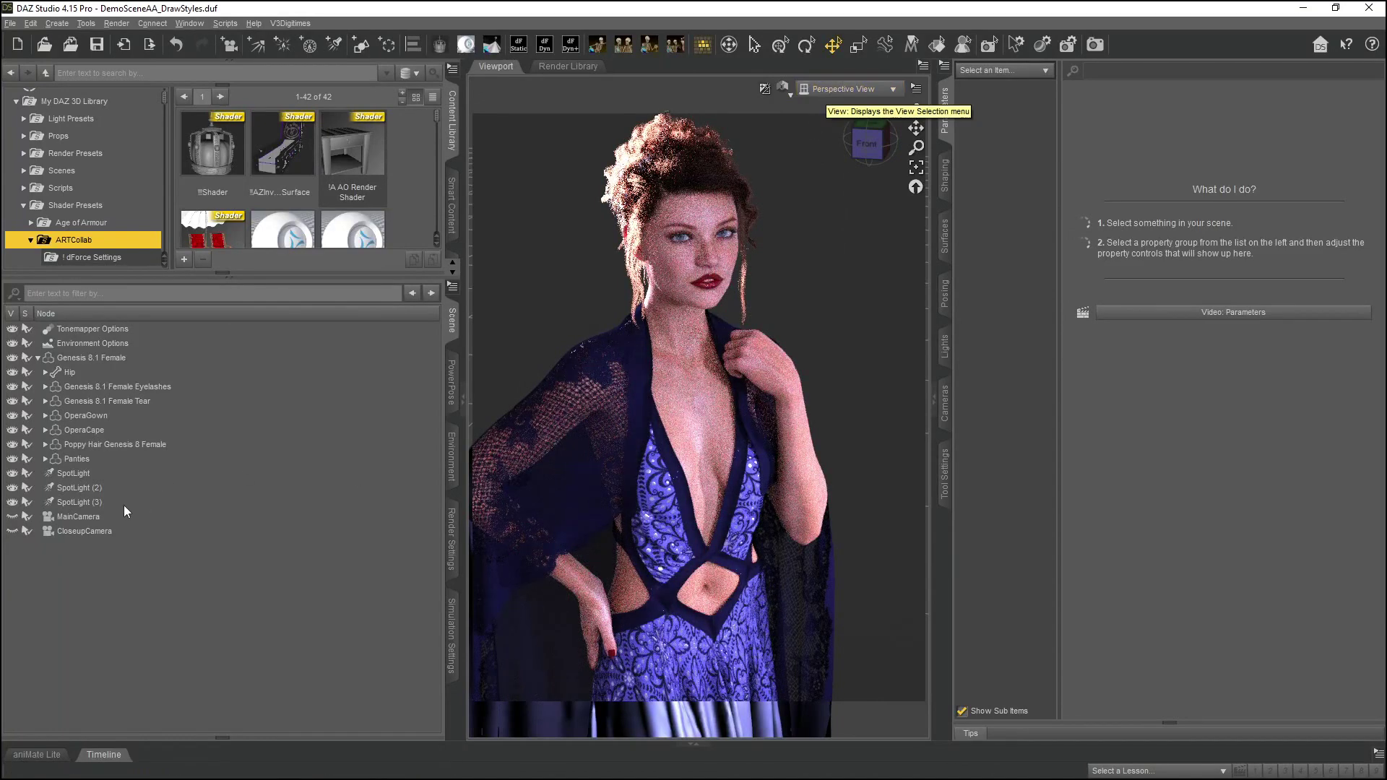
# Select and unhide MainCamera in the scene and view the figure through it
pyautogui.click(73, 517)
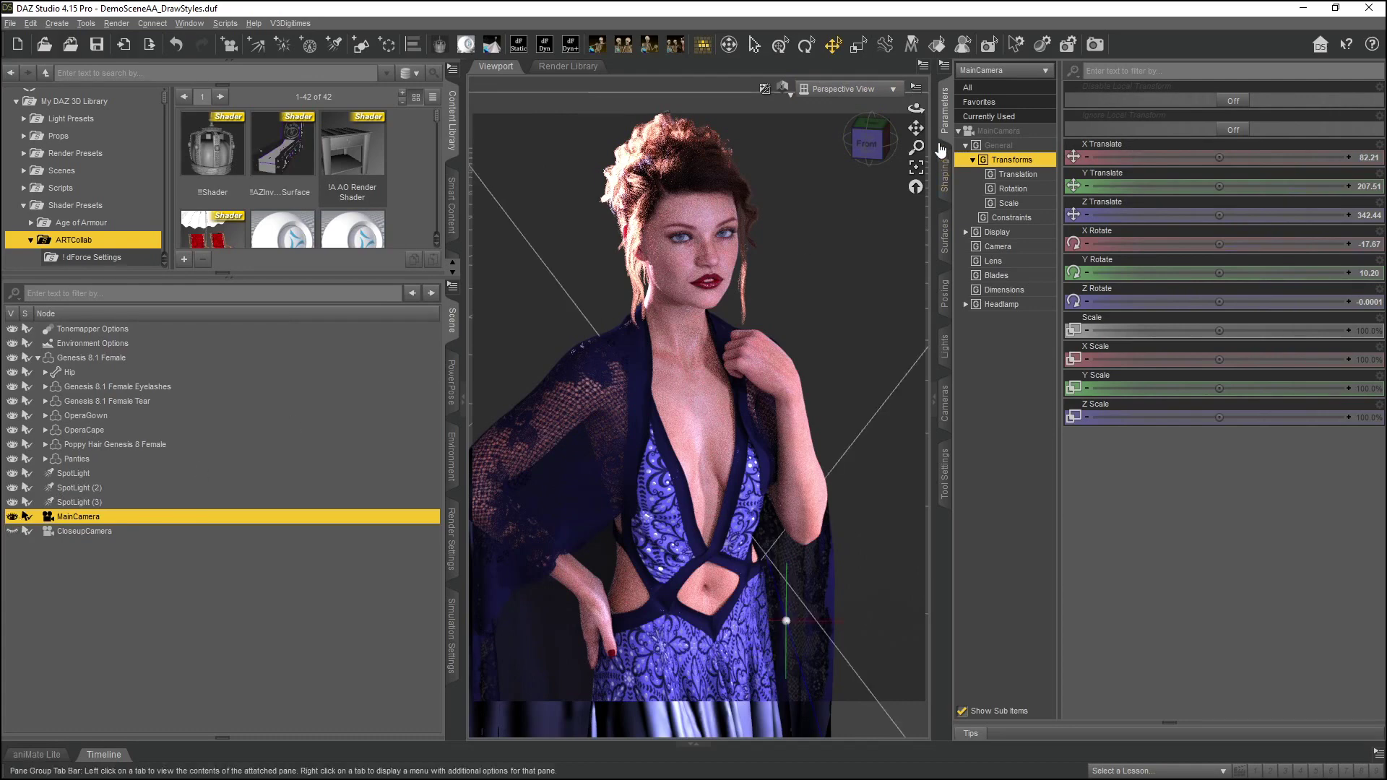
pyautogui.click(840, 89)
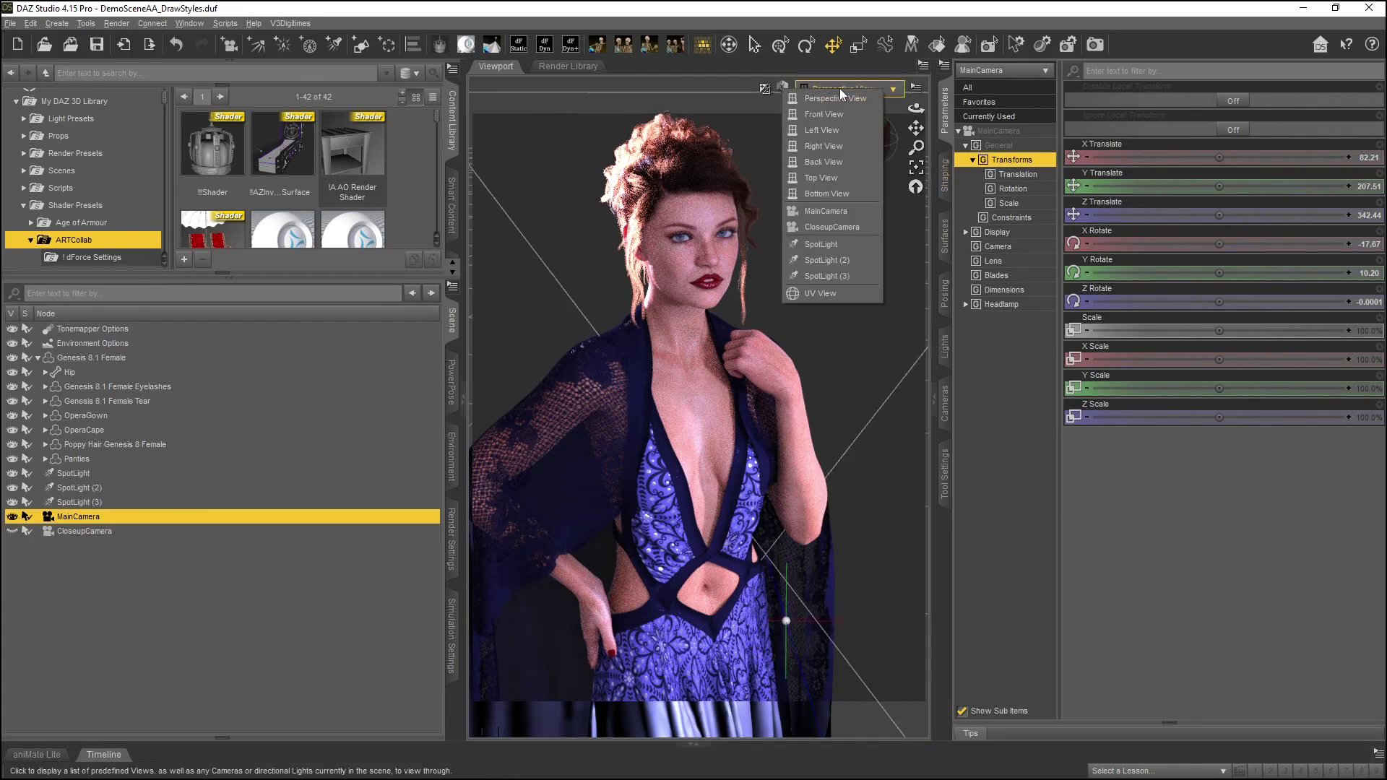
pyautogui.click(825, 216)
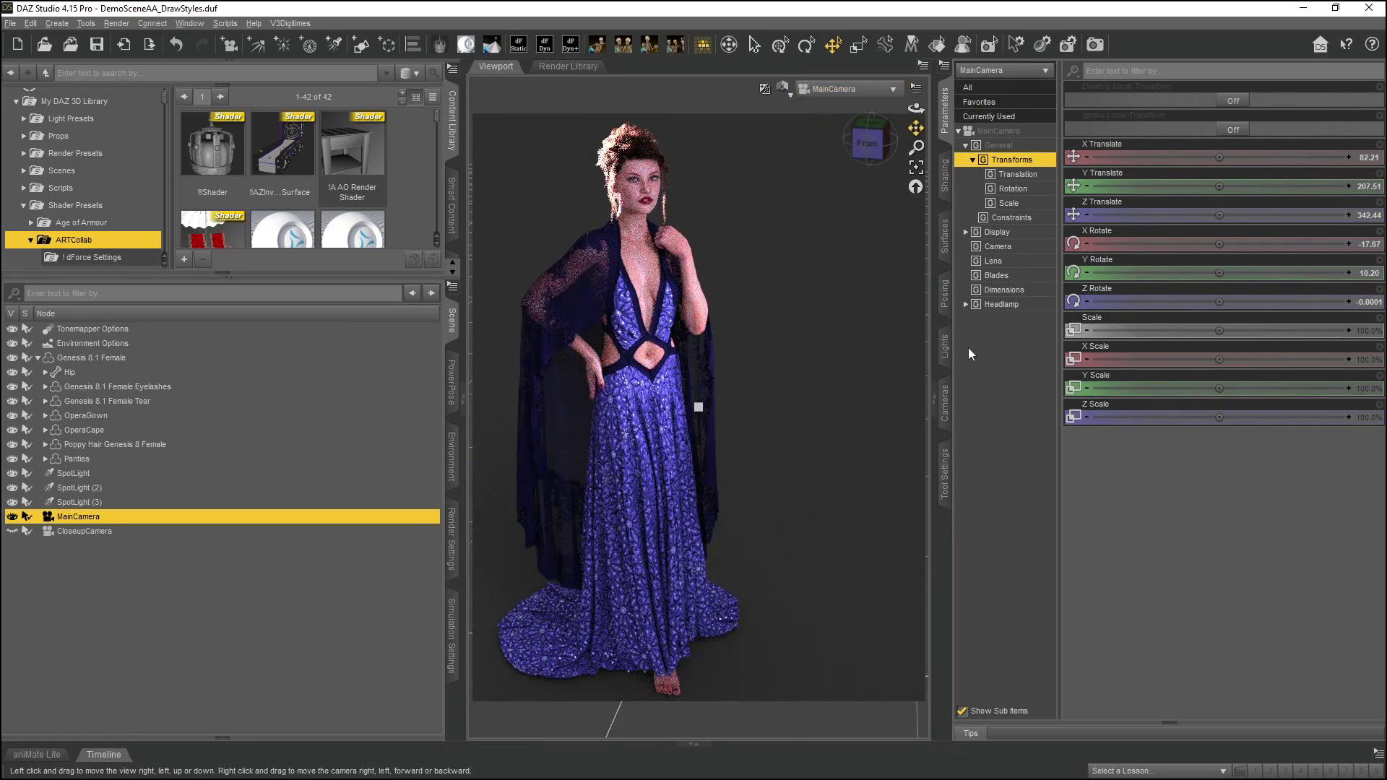
# Review MainCamera's camera and headlamp properties and set its Headlamp Mode to Off
pyautogui.click(944, 403)
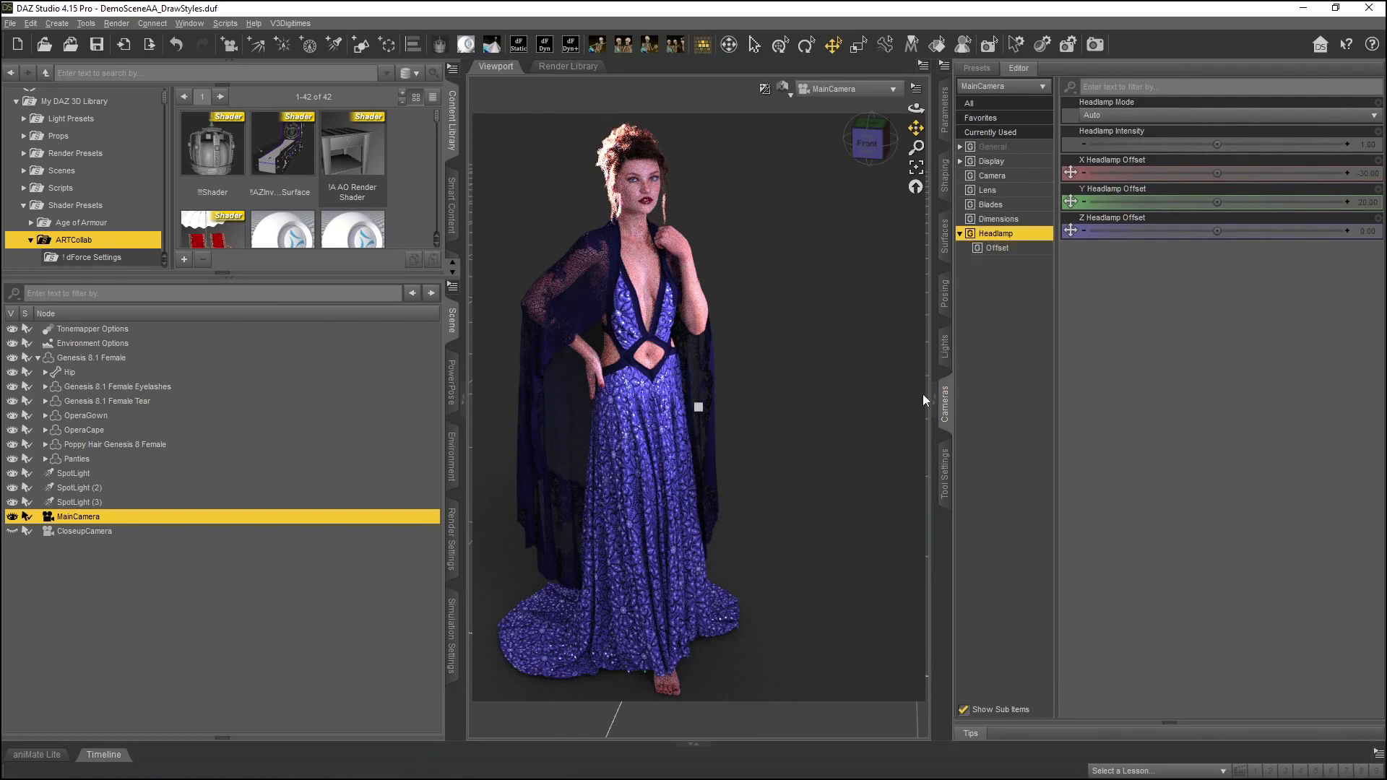
pyautogui.click(1155, 217)
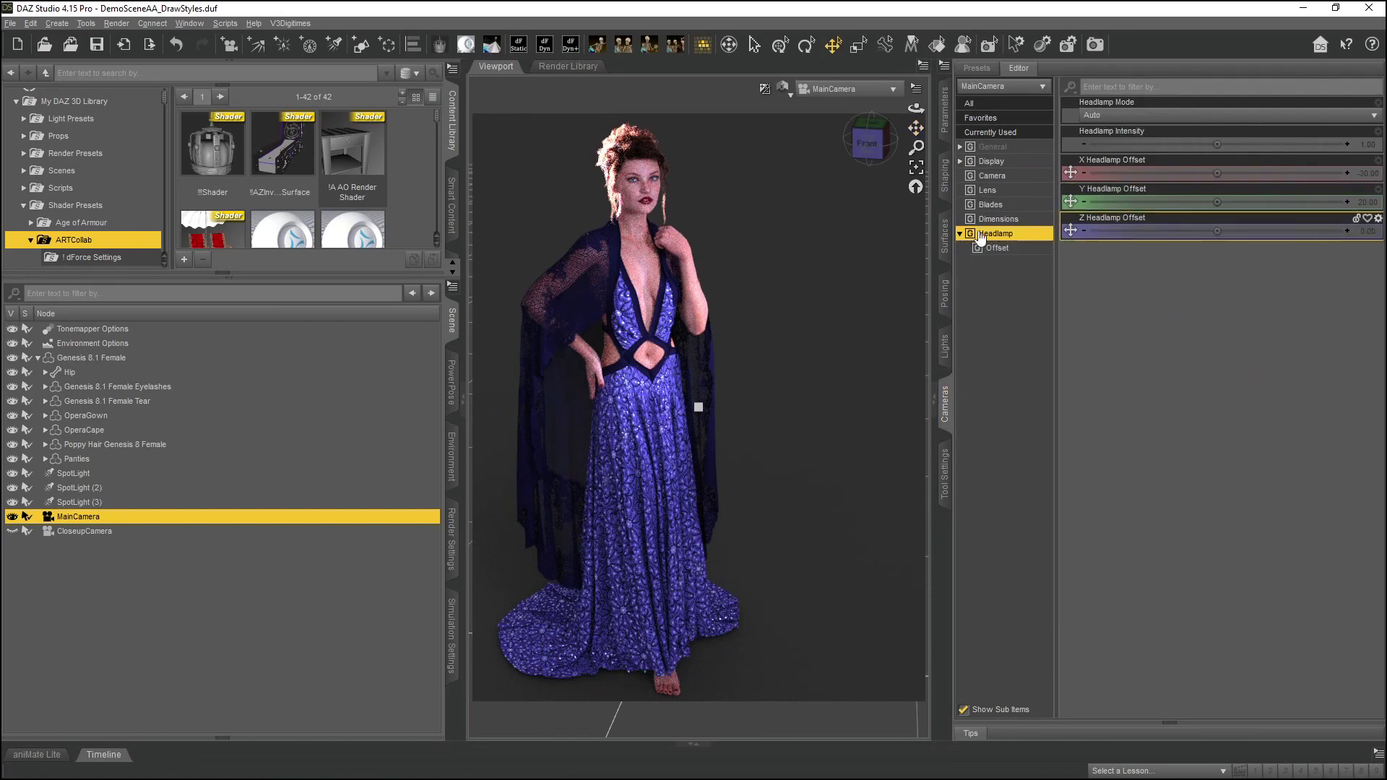
pyautogui.click(989, 179)
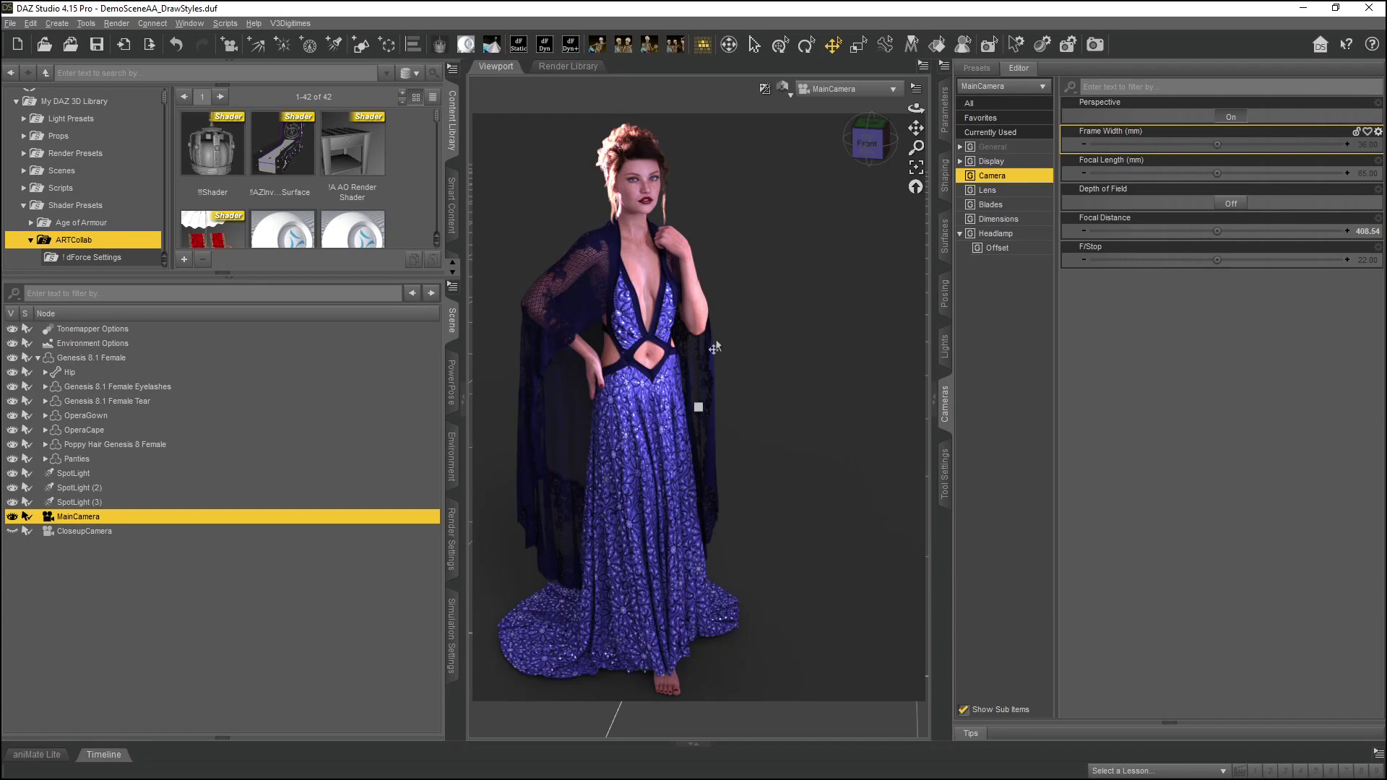
pyautogui.click(1000, 235)
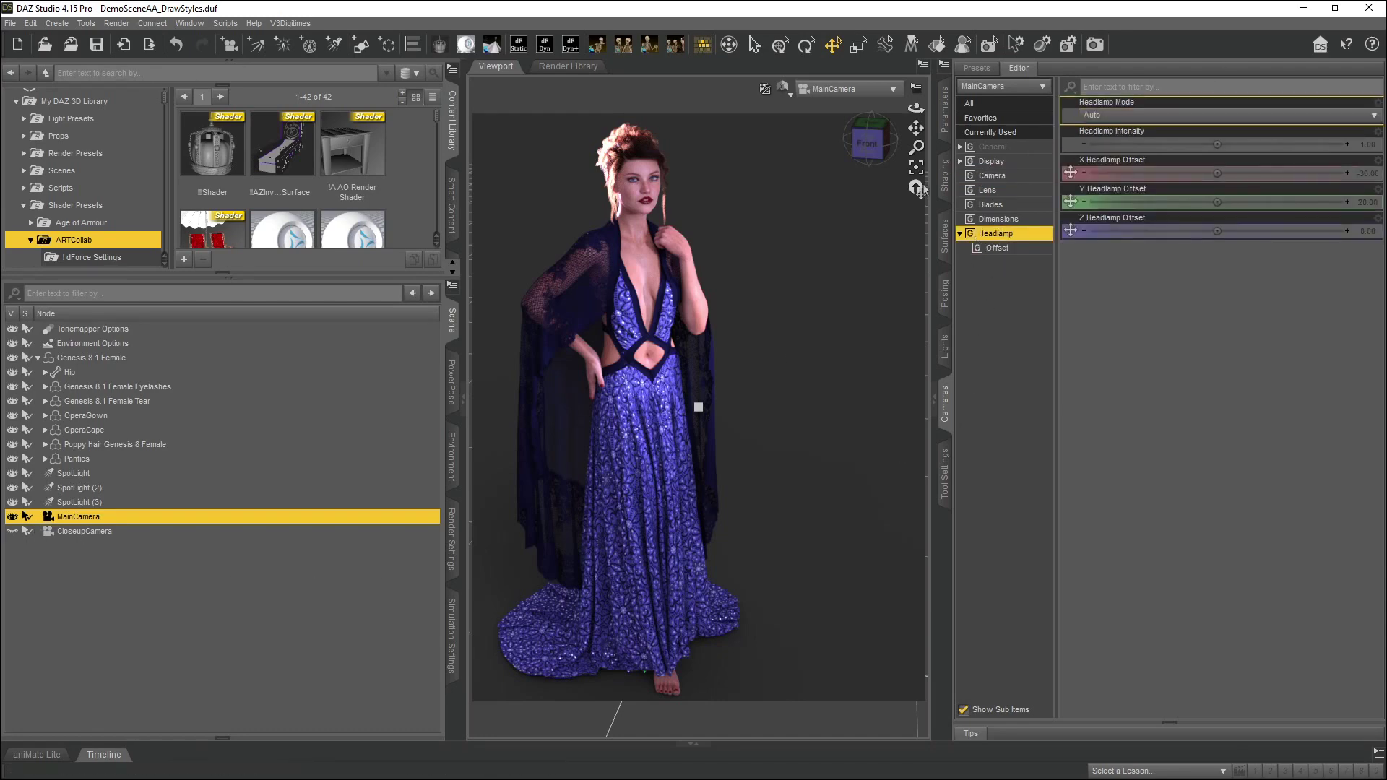
pyautogui.click(1095, 116)
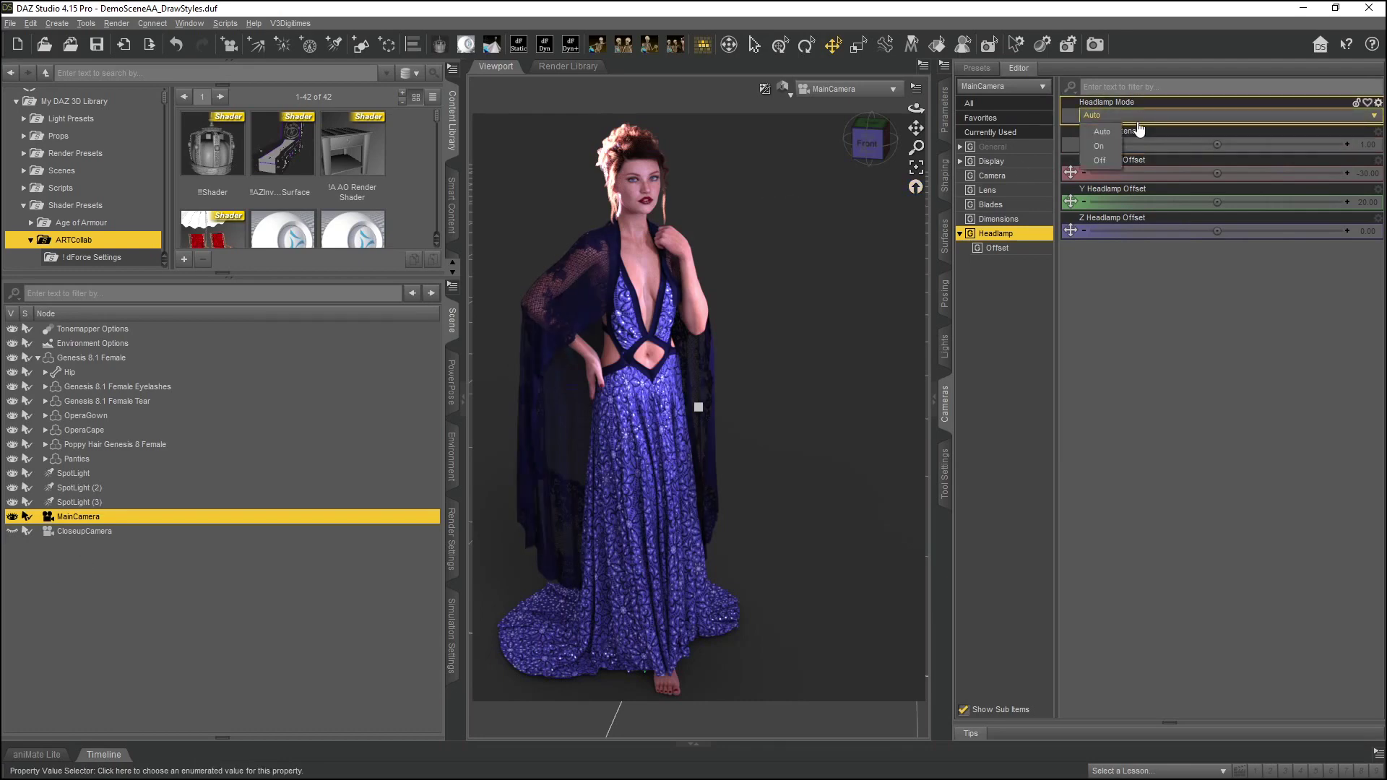
pyautogui.click(1099, 162)
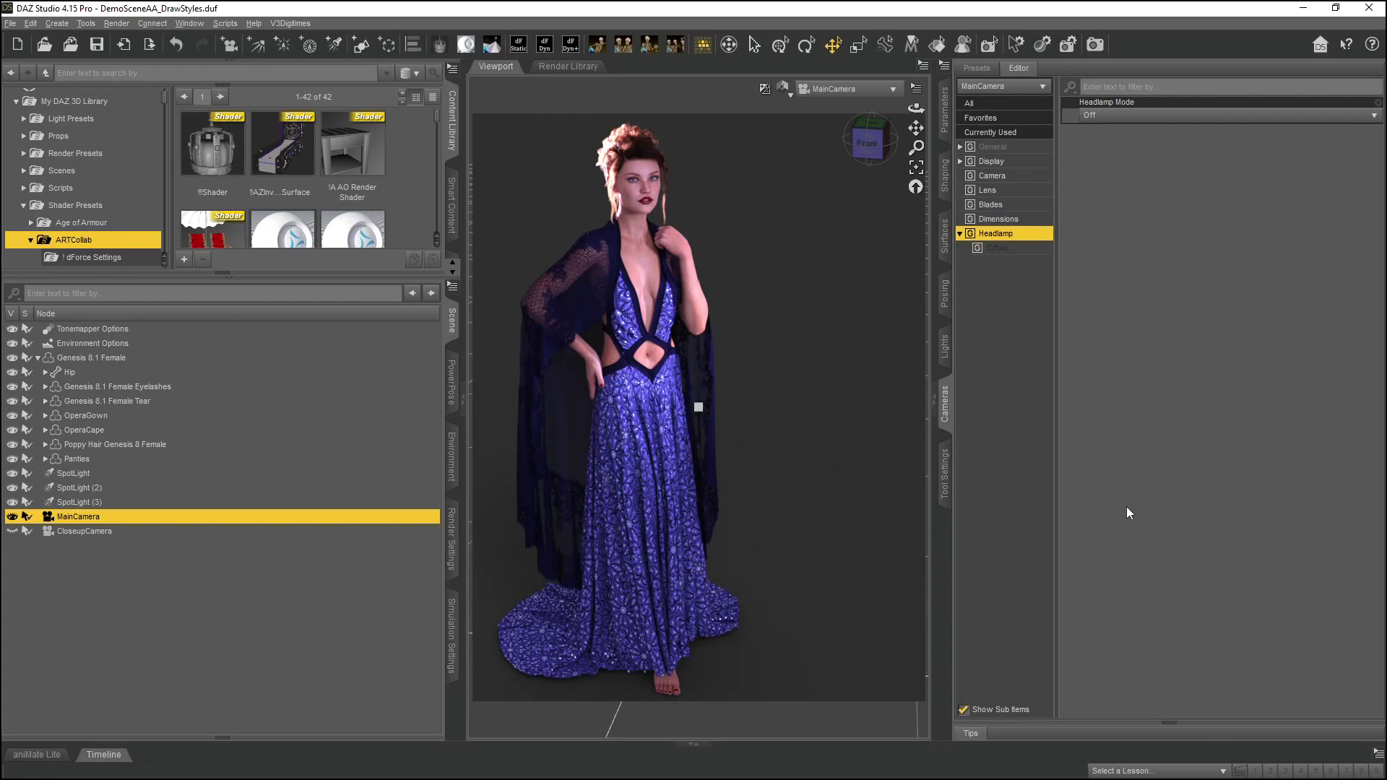
# Alternate MainCamera's Headlamp Mode between On and Off several times to compare the lighting, ending with Off
pyautogui.click(1142, 124)
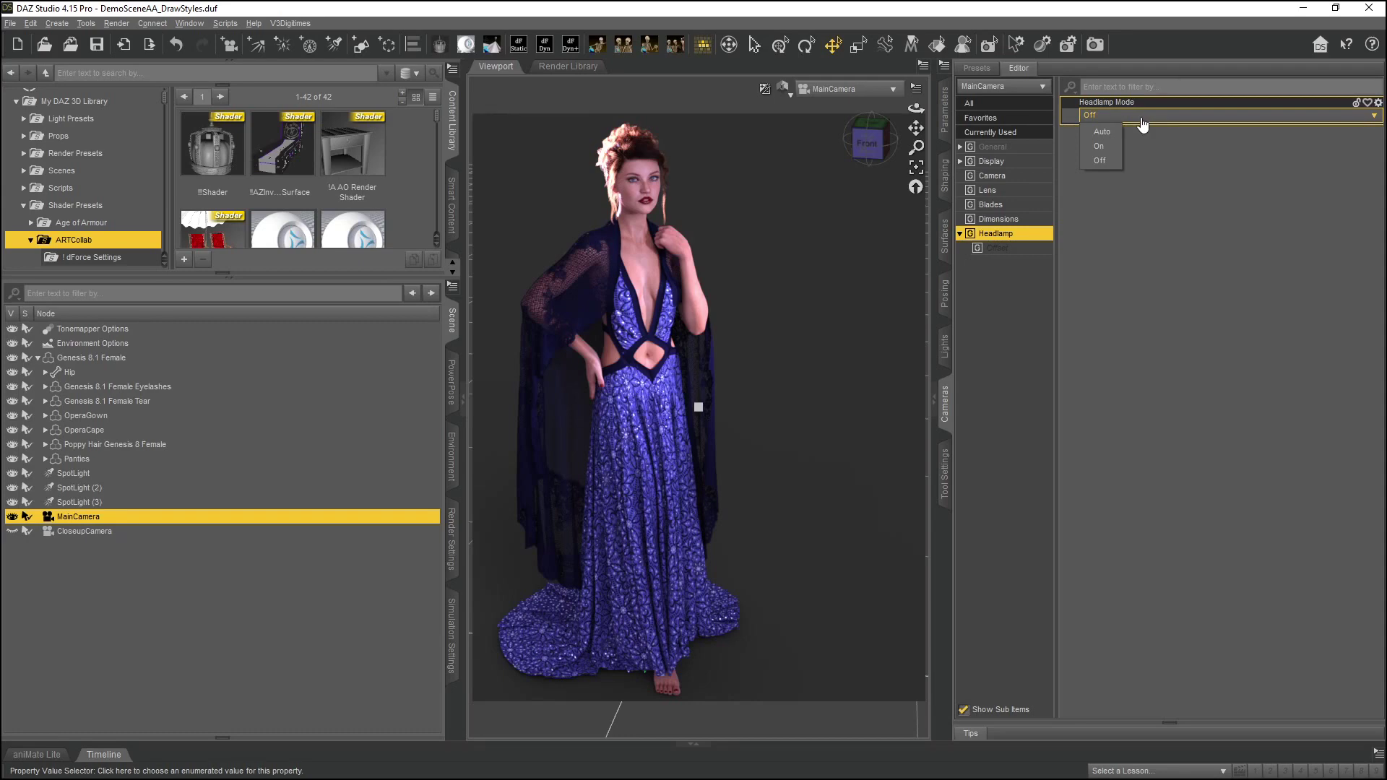
pyautogui.click(1101, 146)
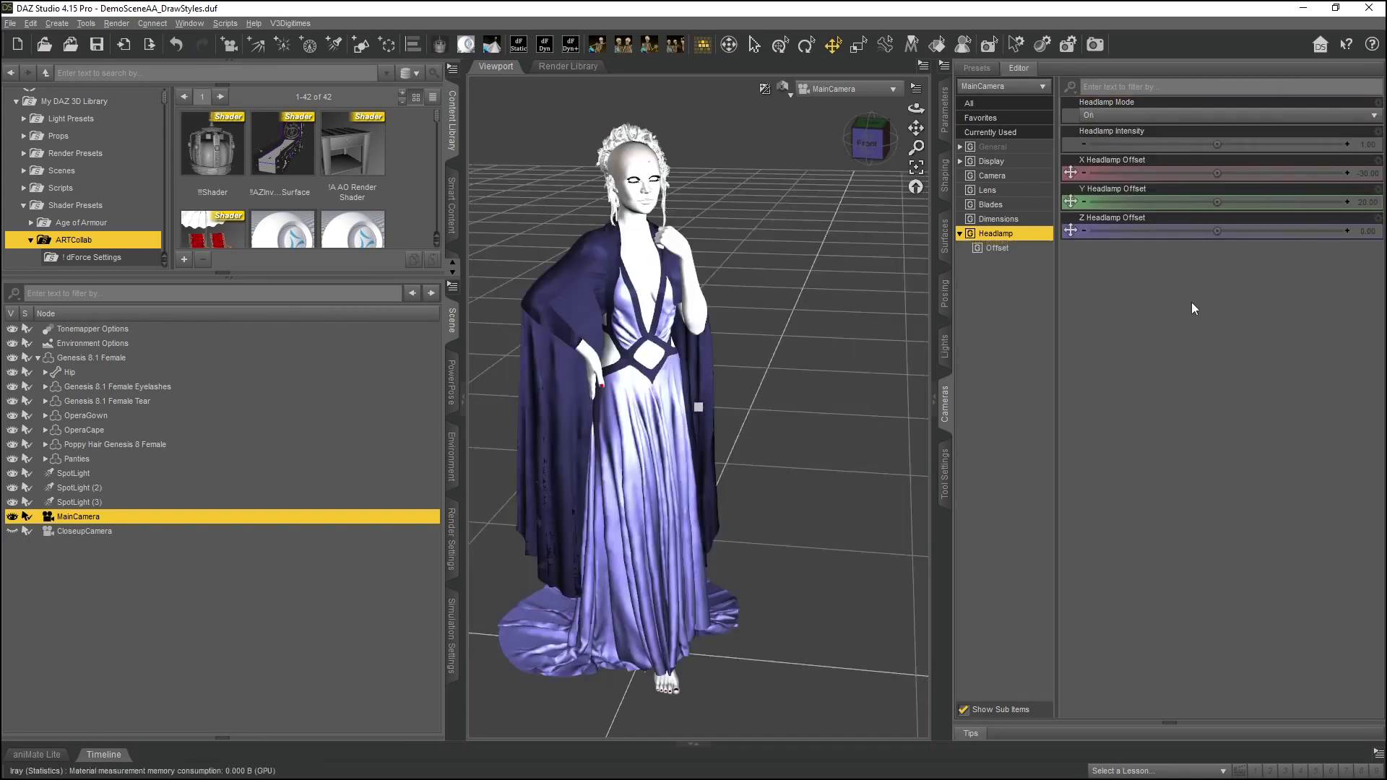
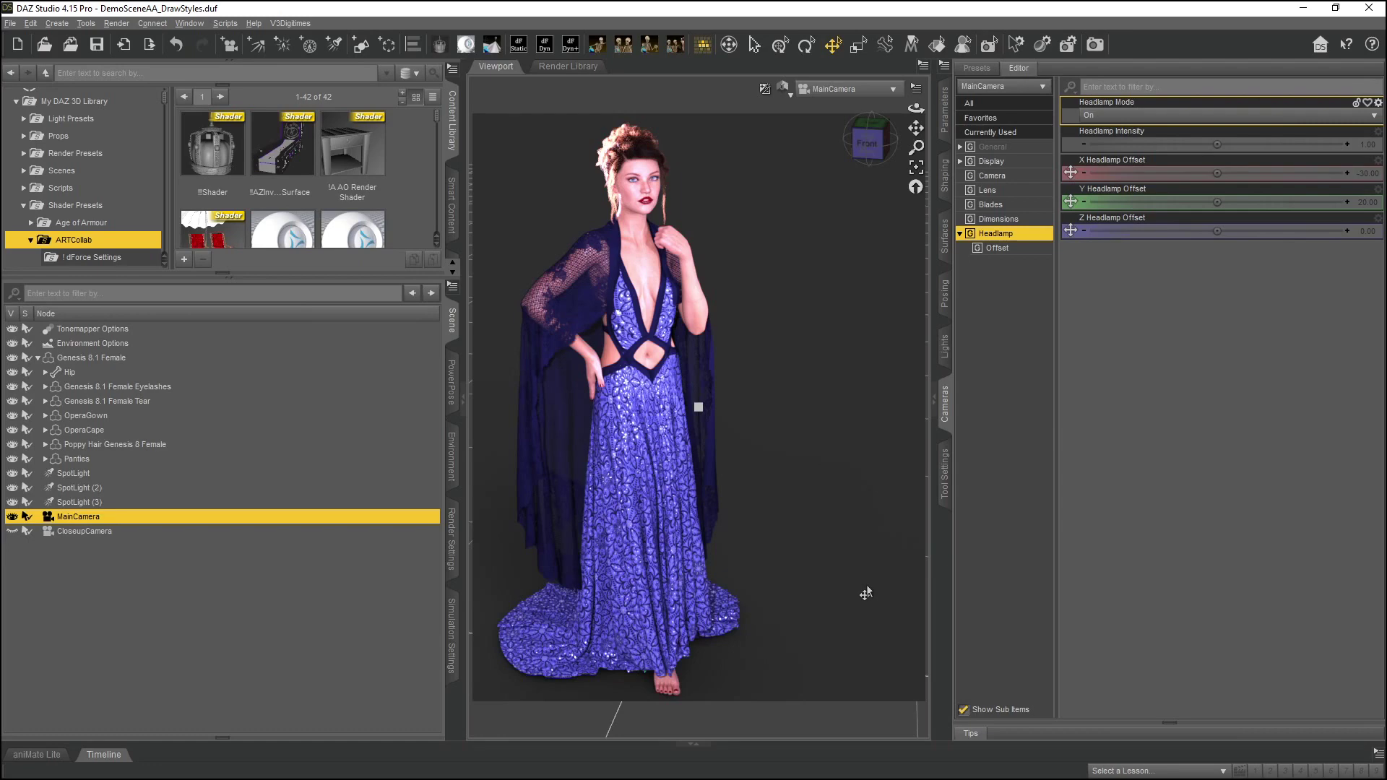
pyautogui.click(1102, 116)
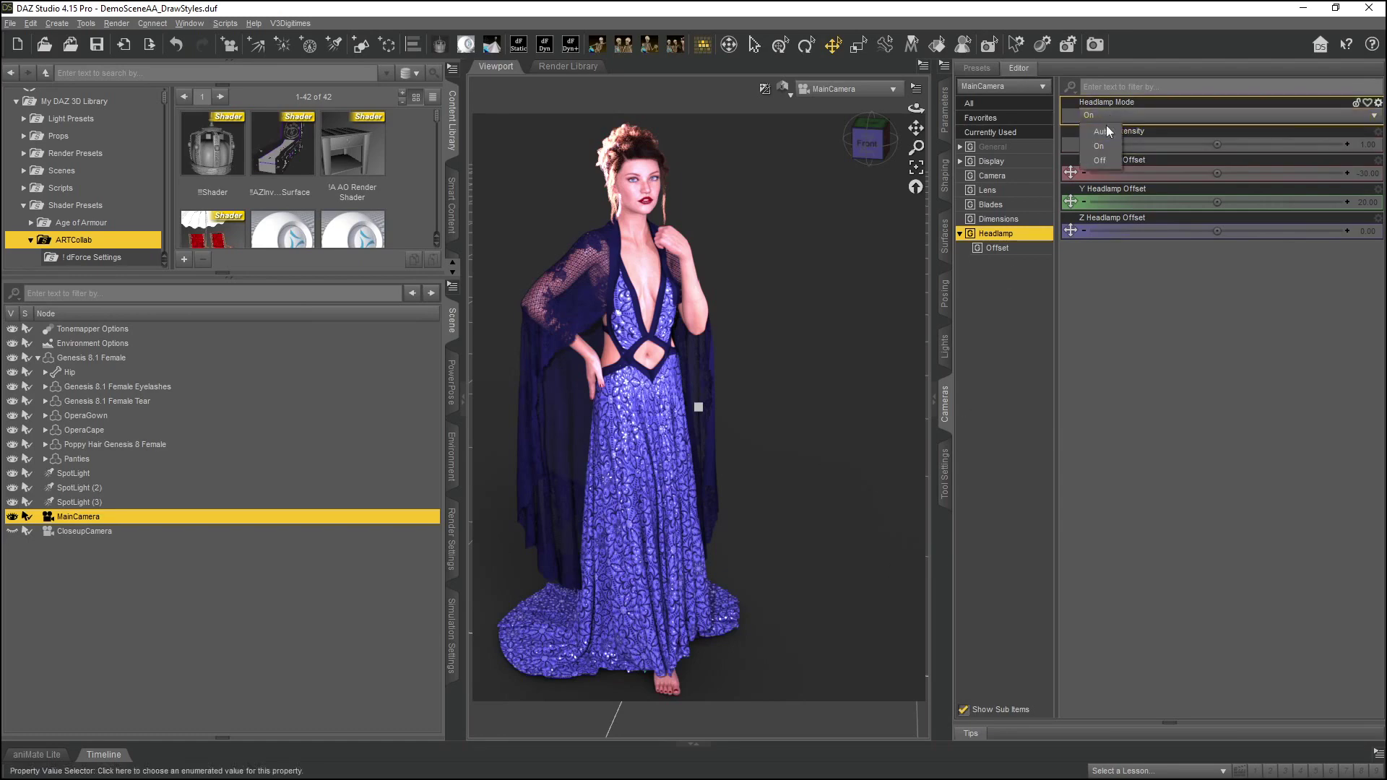
pyautogui.click(1100, 161)
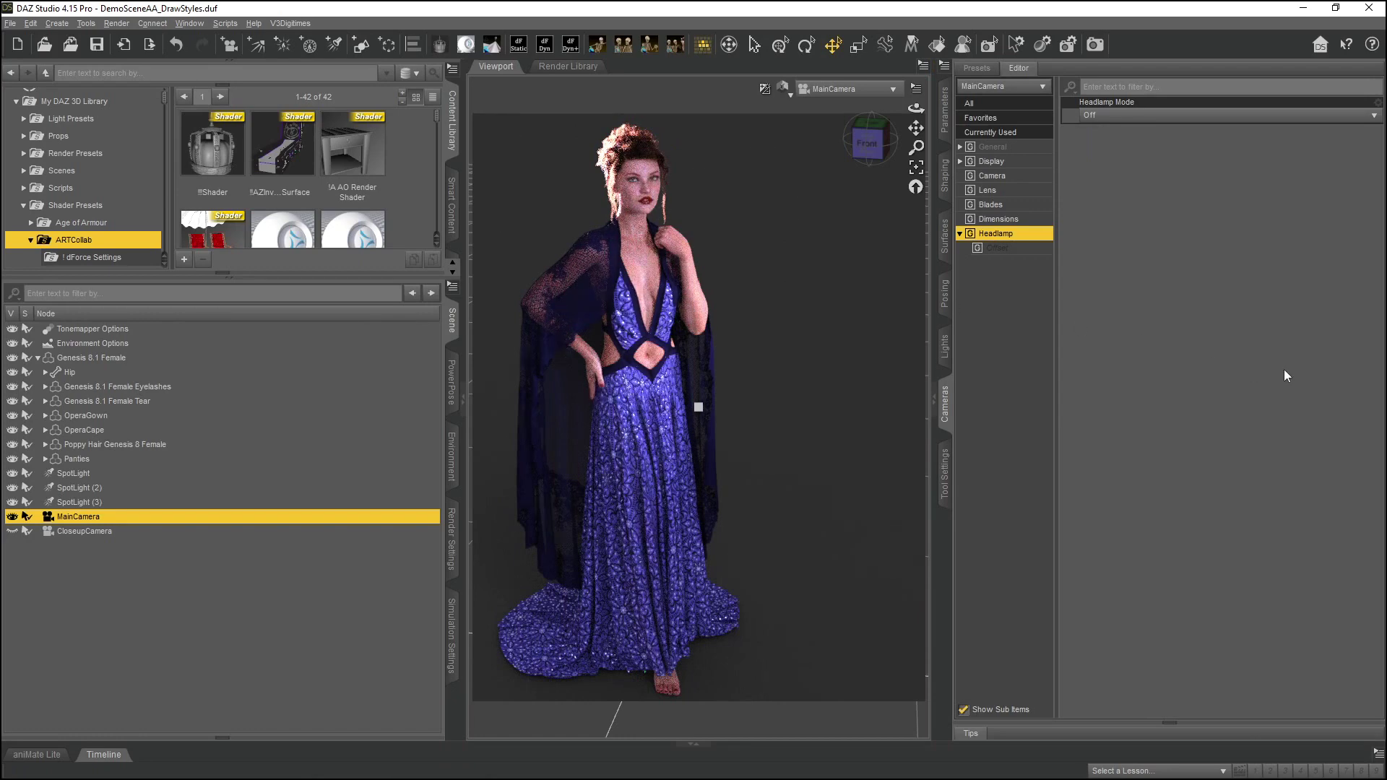
pyautogui.click(1107, 118)
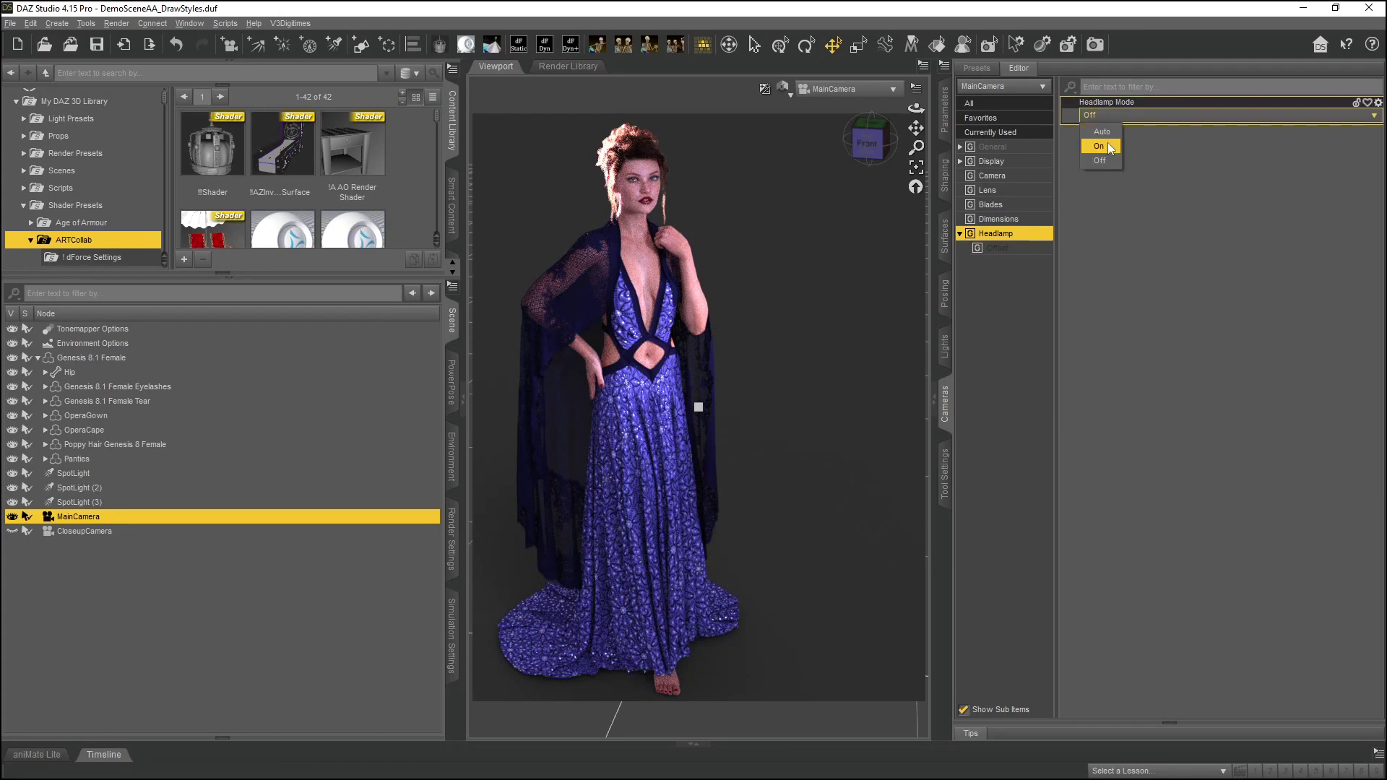
pyautogui.click(1108, 145)
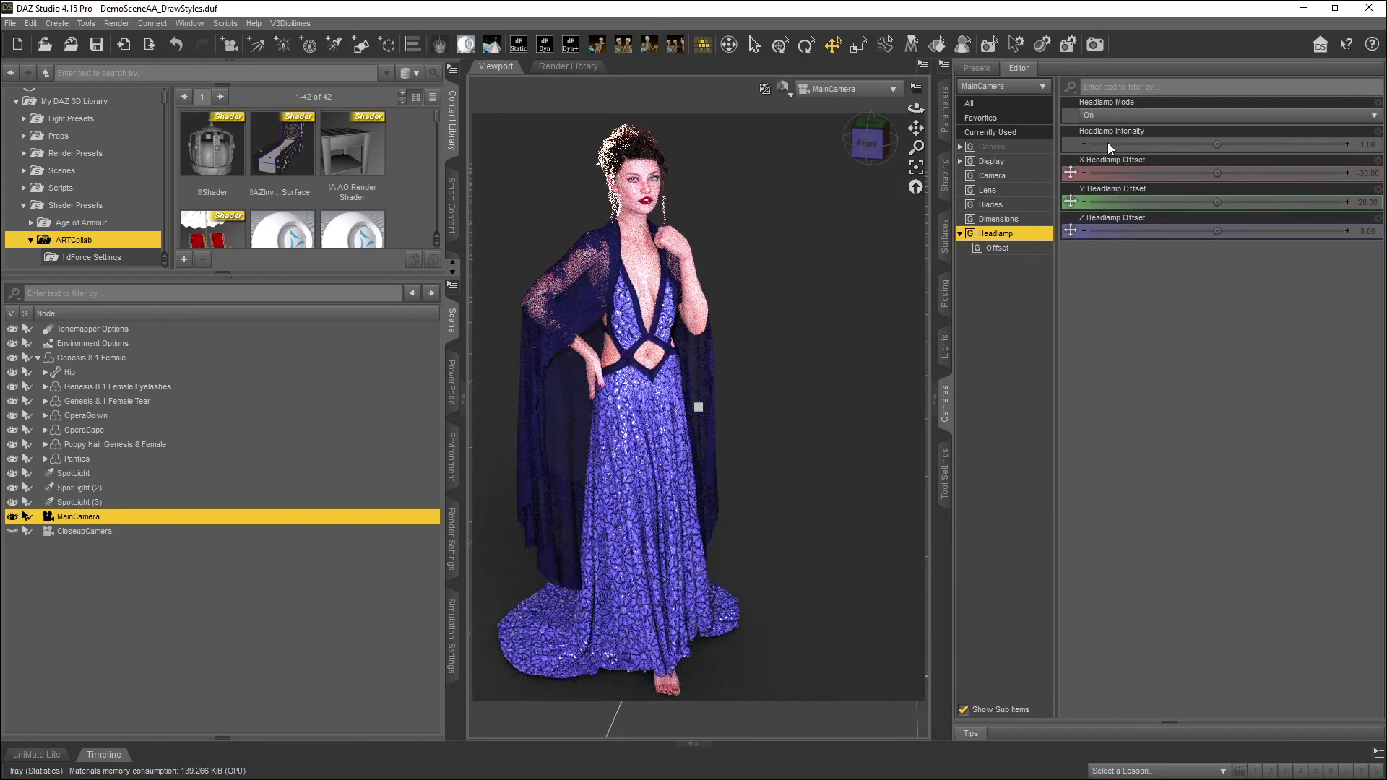
pyautogui.click(1098, 116)
pyautogui.click(1096, 161)
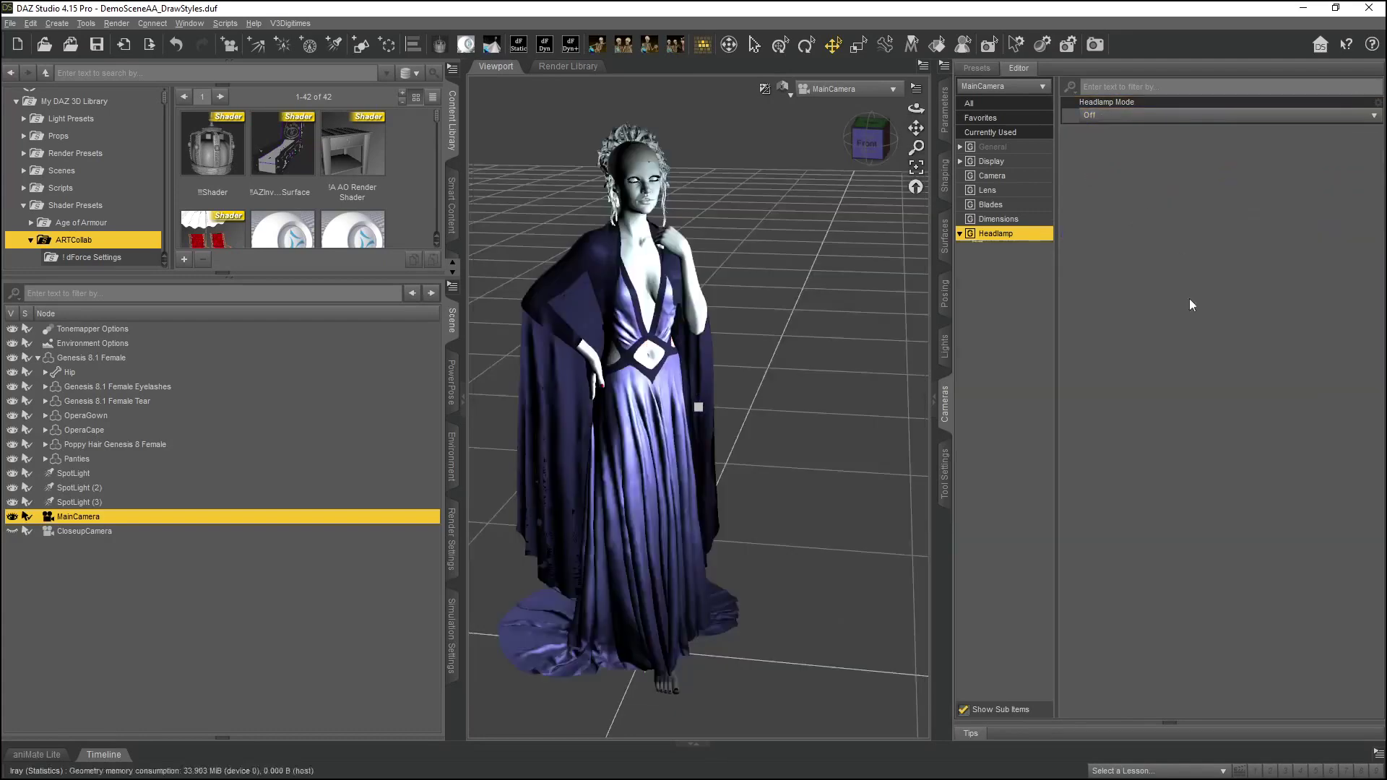
pyautogui.click(1130, 117)
pyautogui.click(1092, 148)
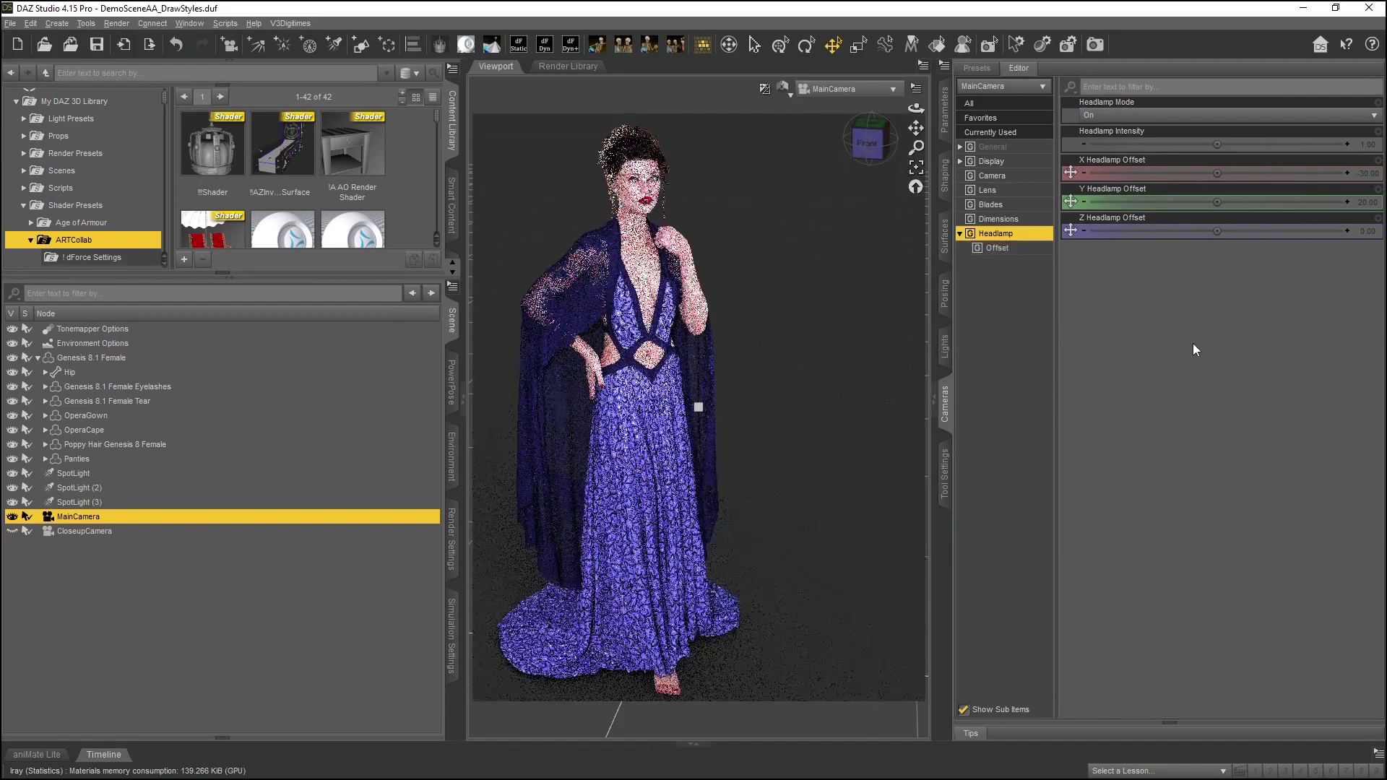
pyautogui.click(1126, 116)
pyautogui.click(1103, 158)
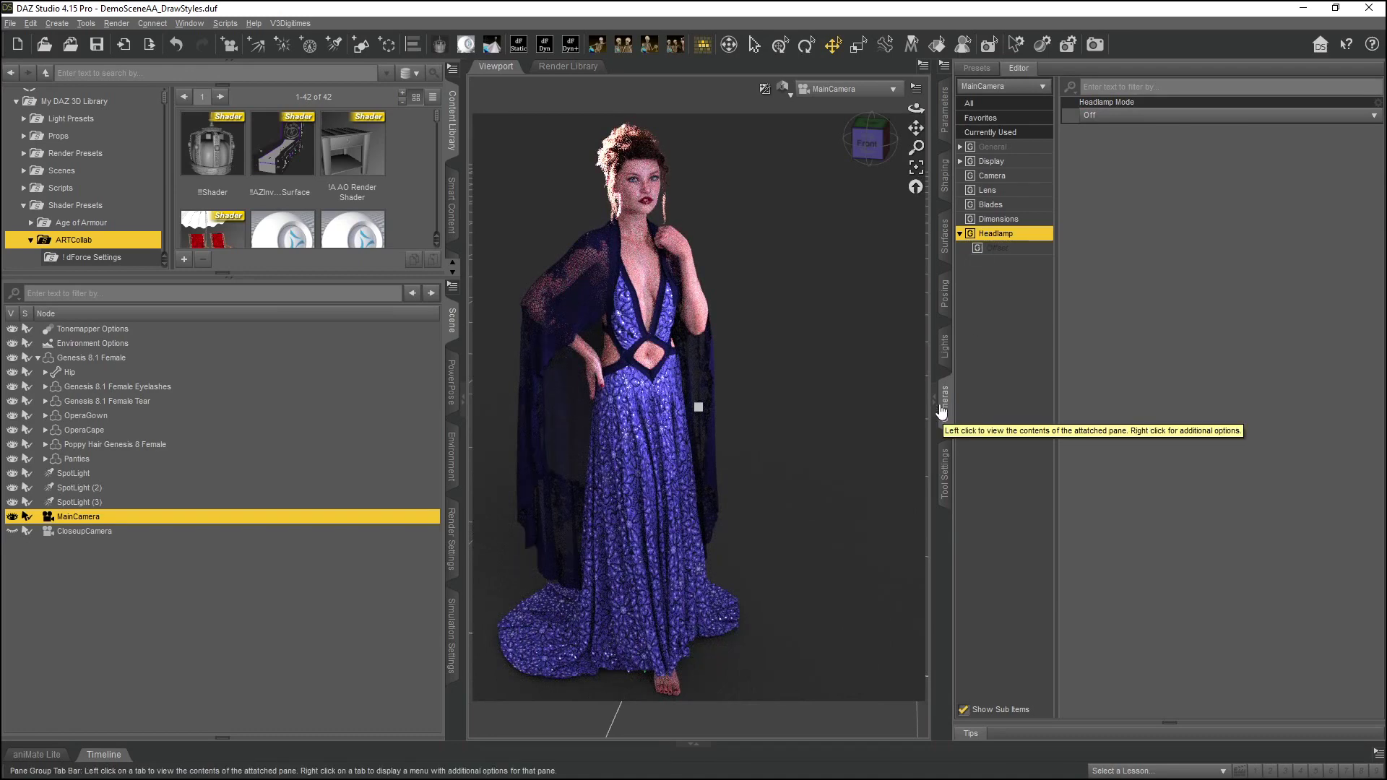
pyautogui.click(1145, 116)
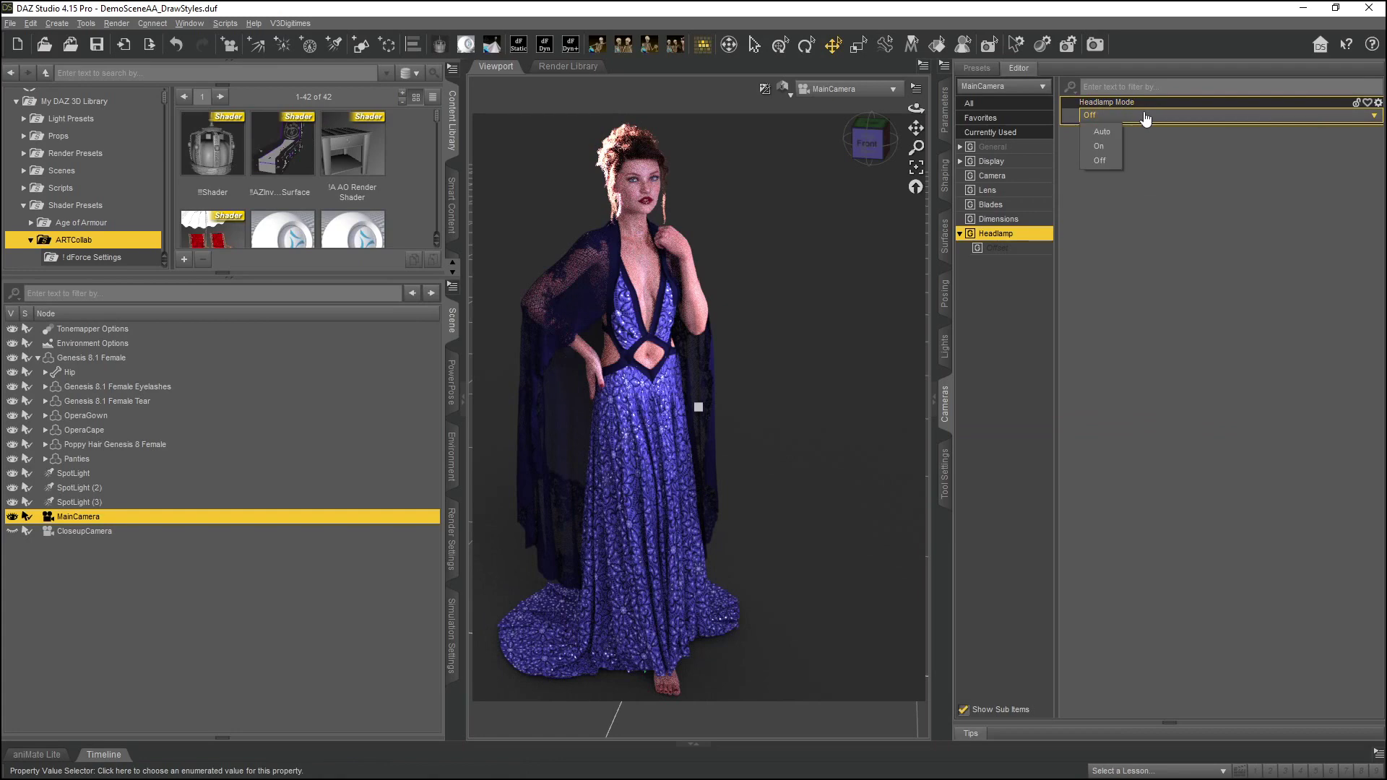
pyautogui.click(1111, 145)
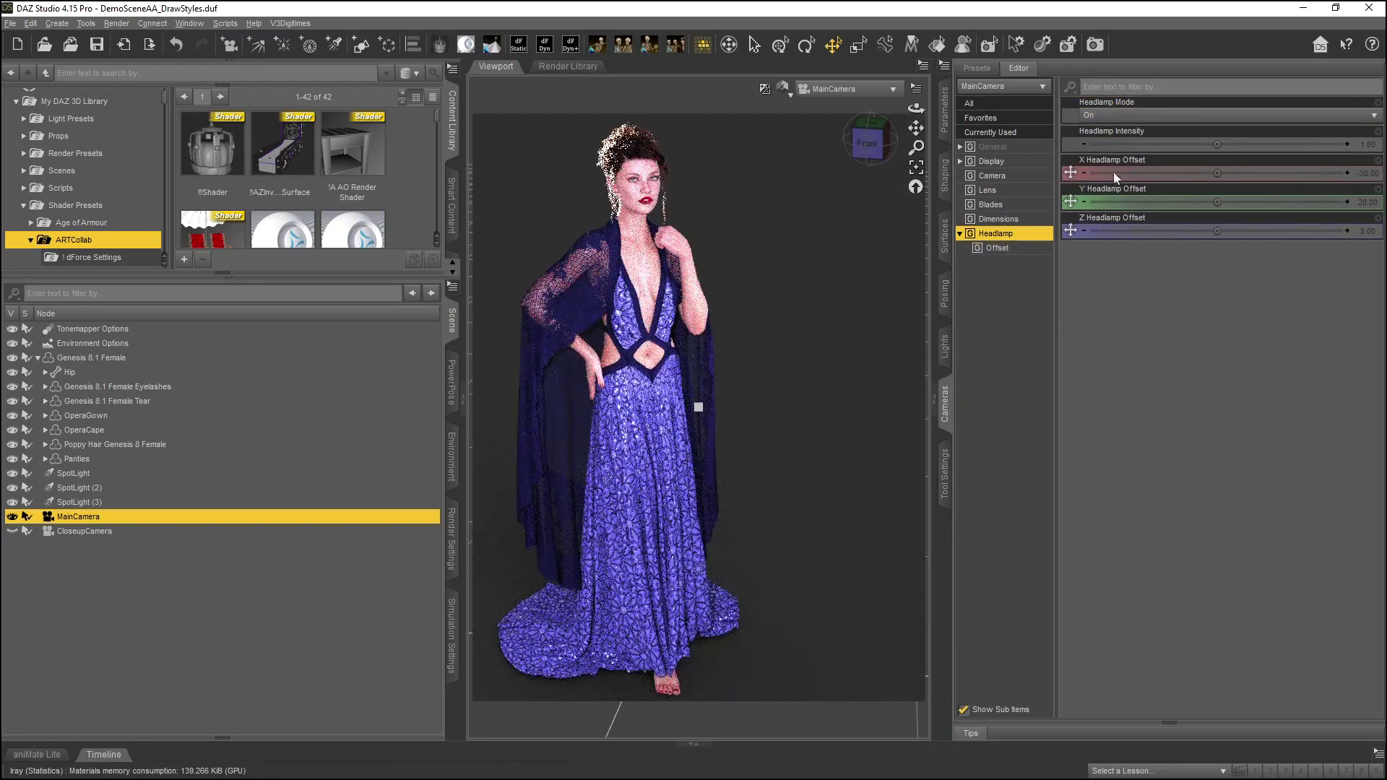
pyautogui.click(1109, 117)
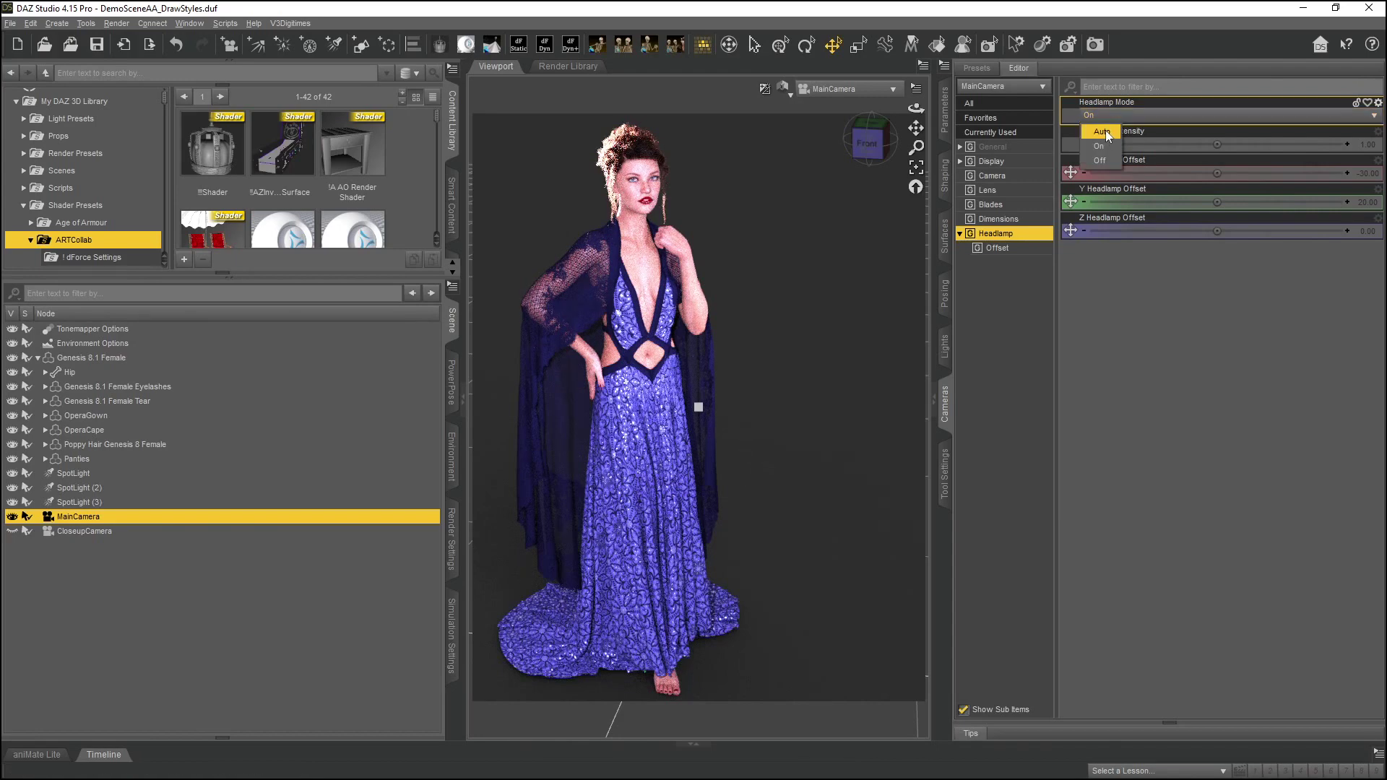
pyautogui.click(1097, 162)
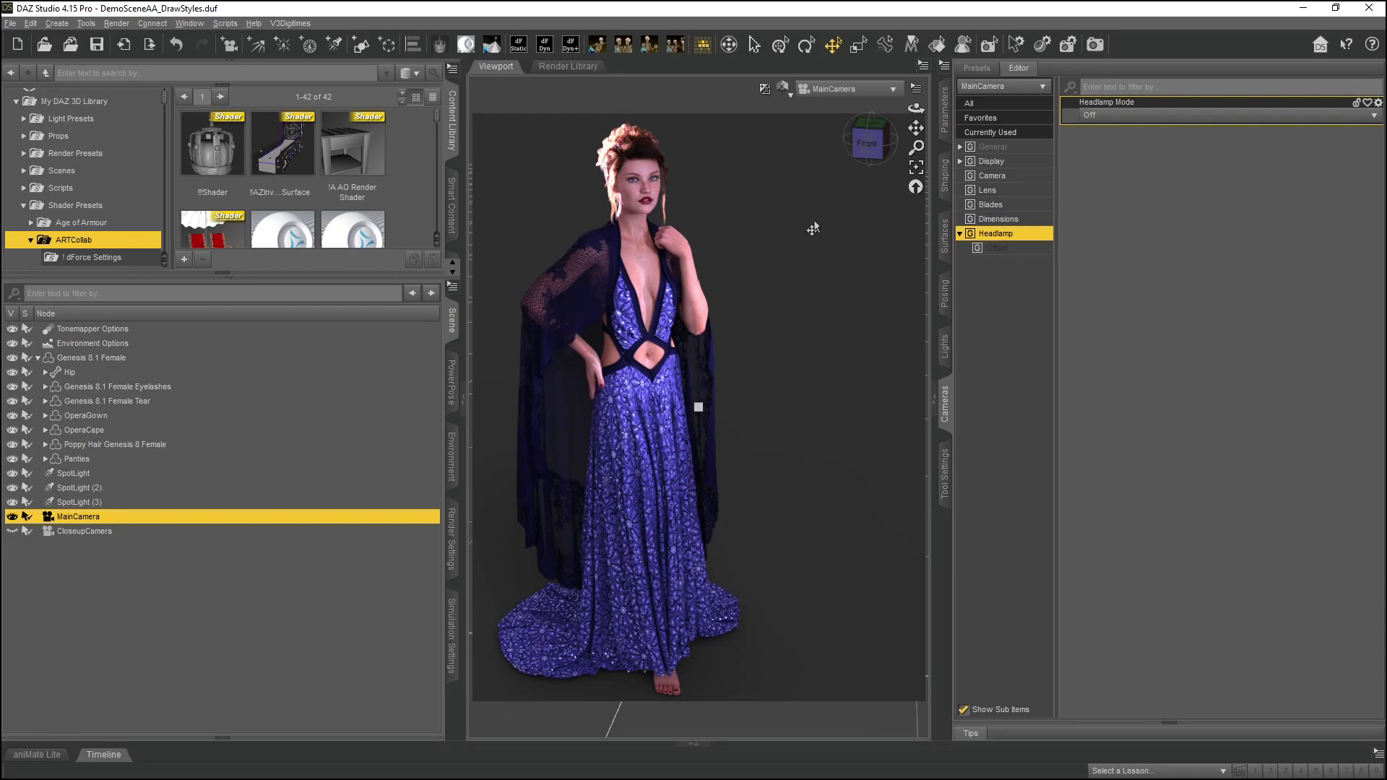
# Preview the figure in the Texture Shaded draw style and in Wireframe
pyautogui.click(781, 88)
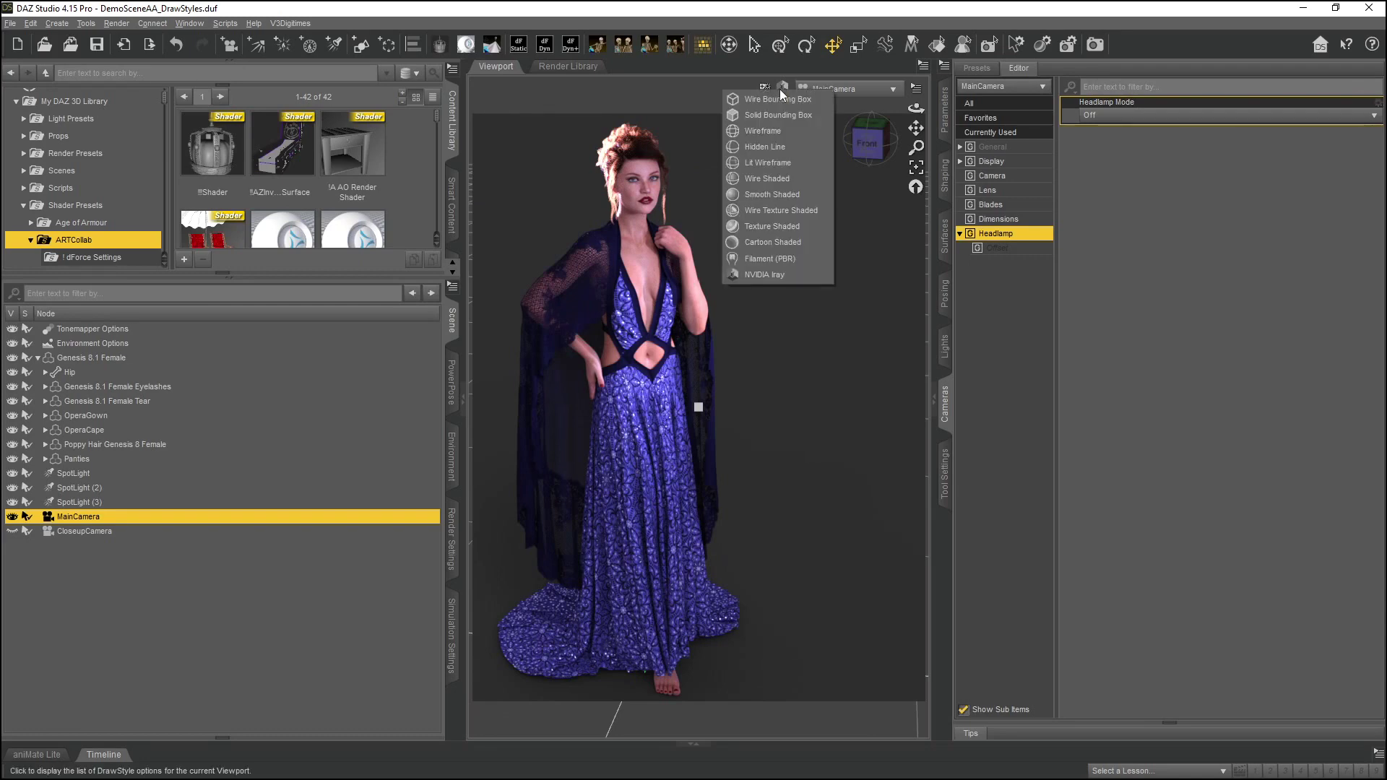
pyautogui.click(783, 227)
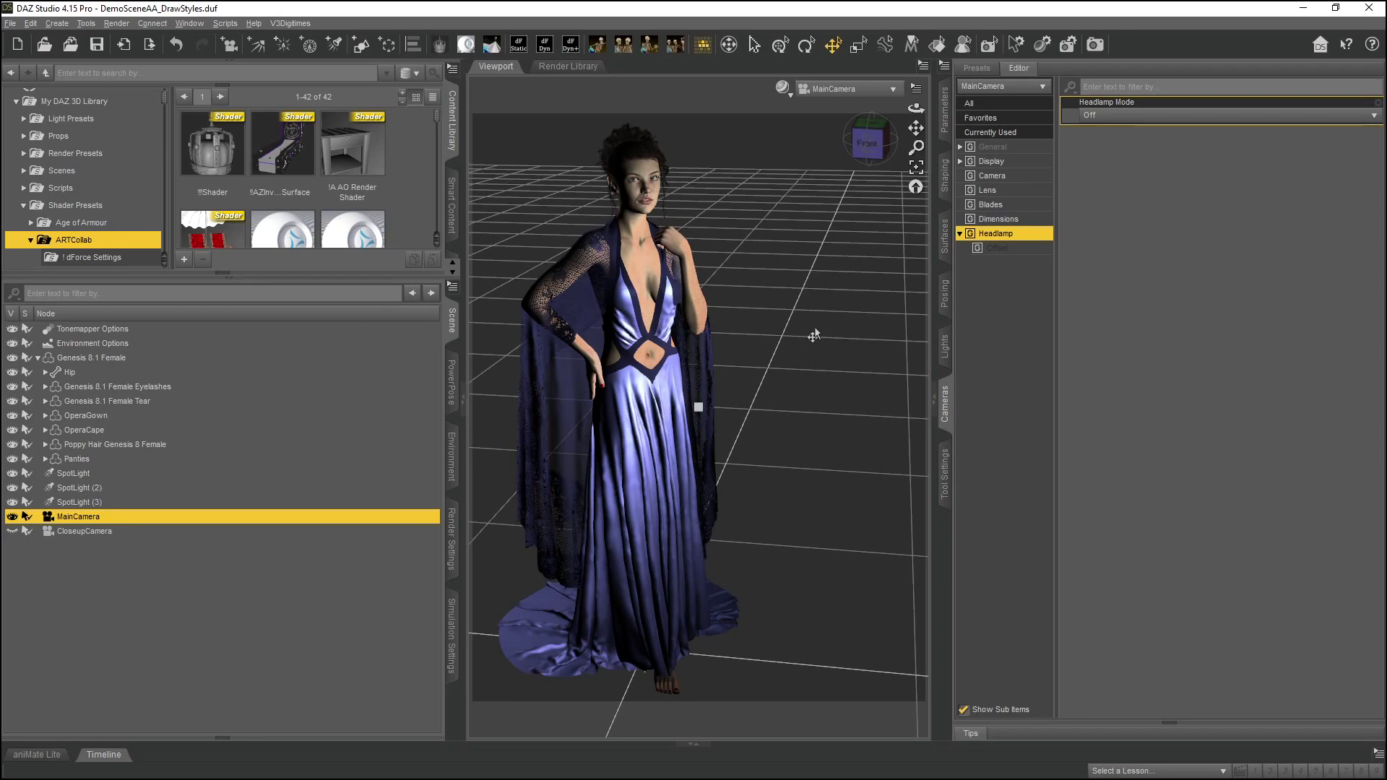
pyautogui.click(782, 86)
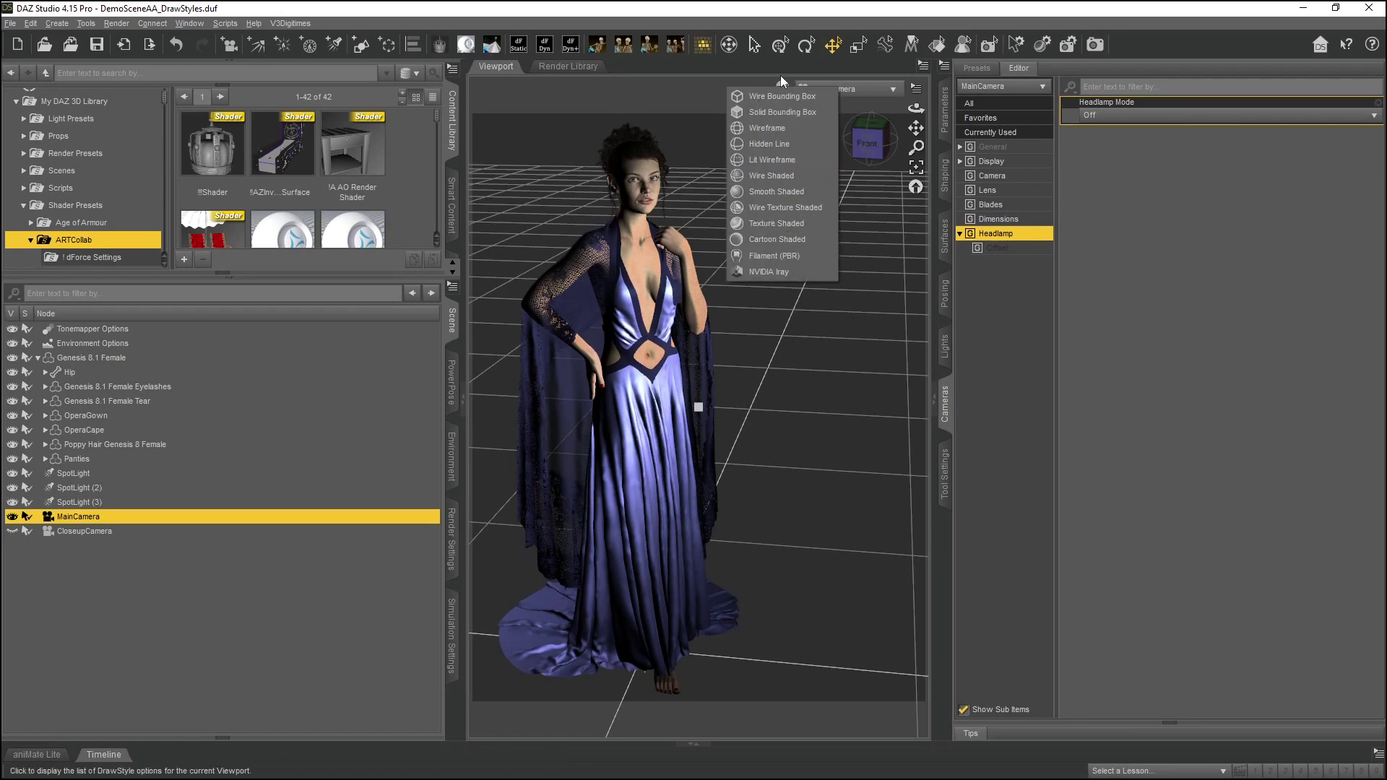
pyautogui.click(774, 129)
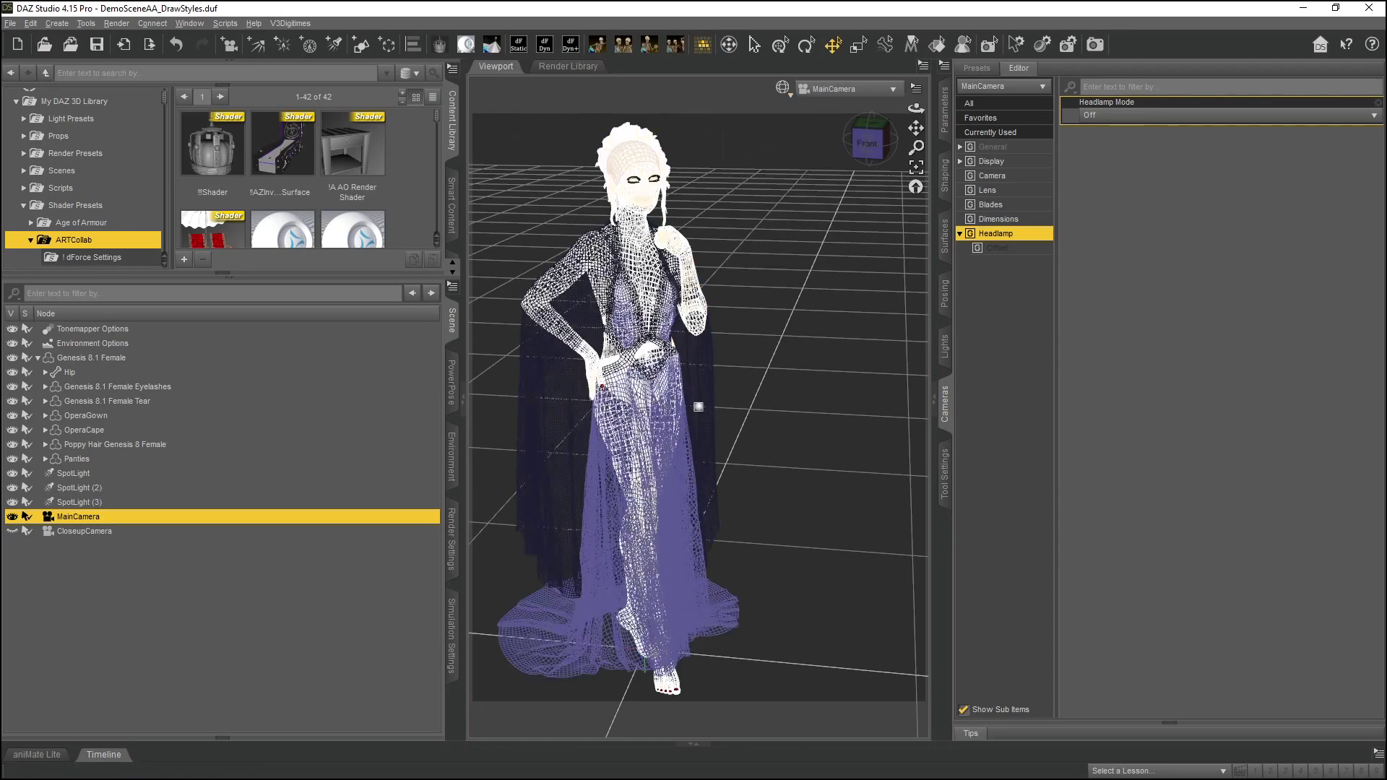
pyautogui.click(784, 92)
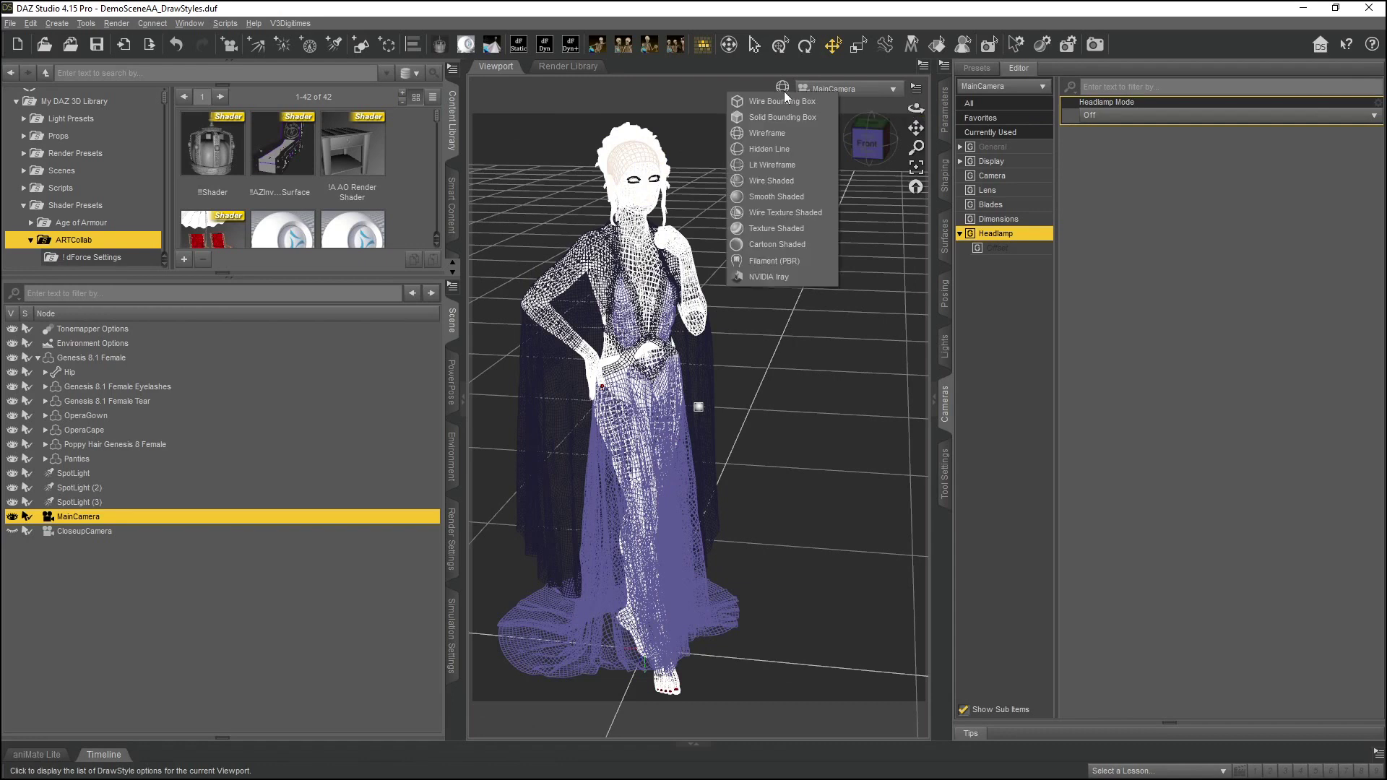
pyautogui.click(802, 11)
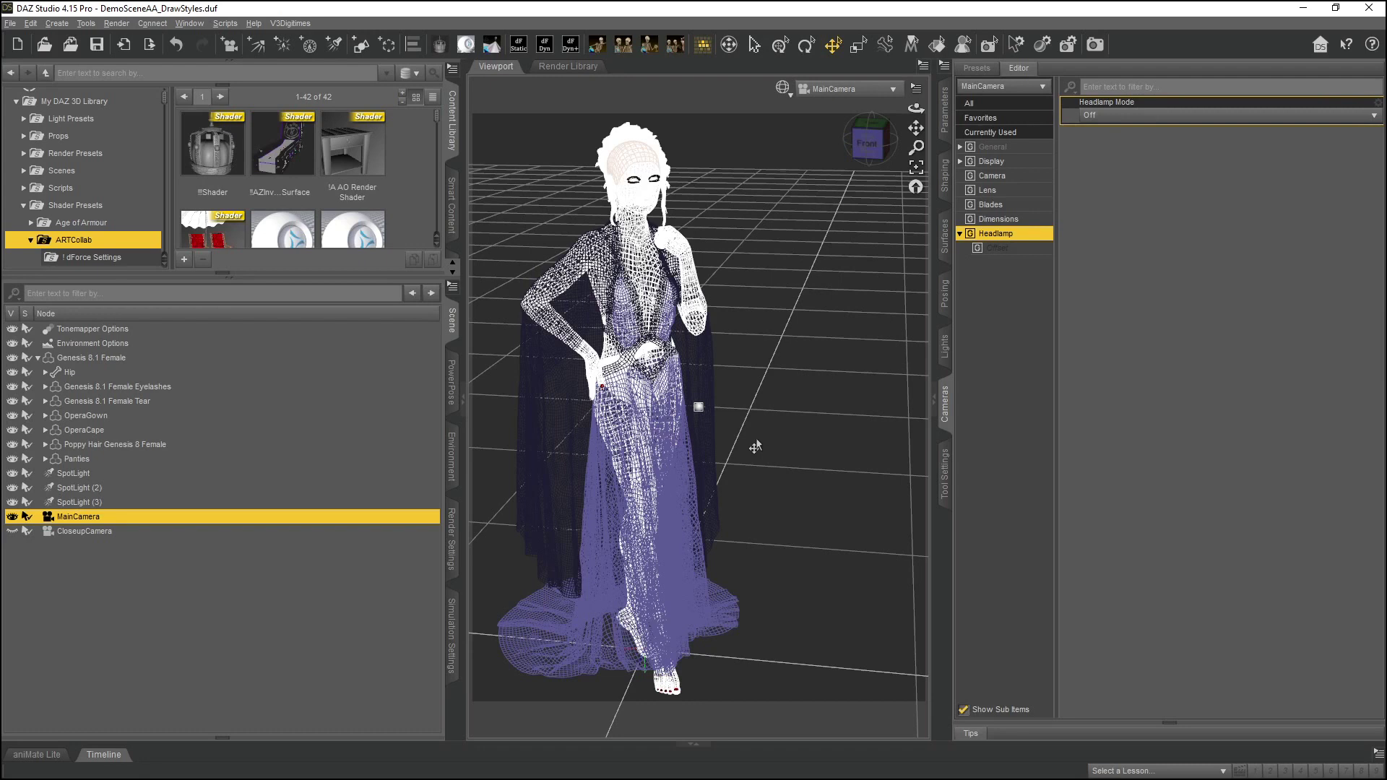
pyautogui.click(782, 90)
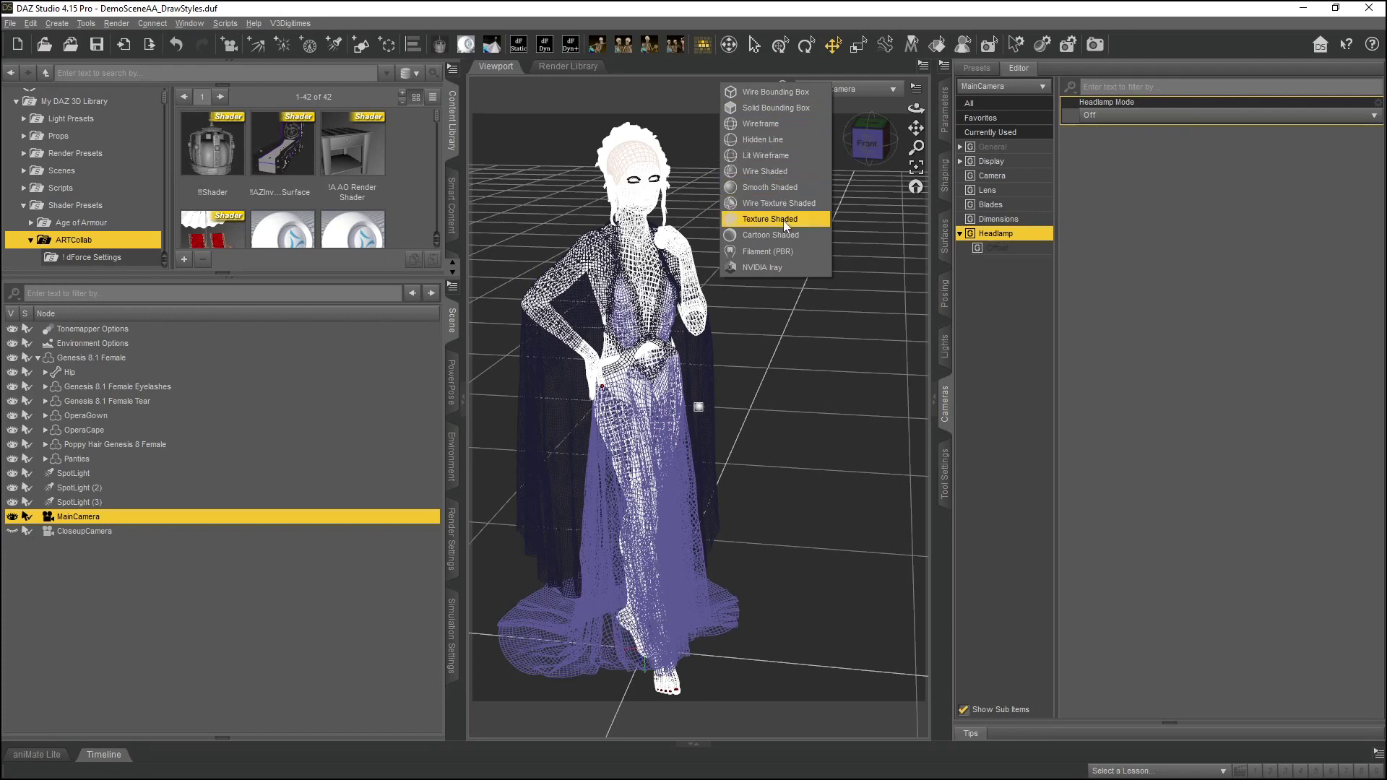
pyautogui.click(860, 7)
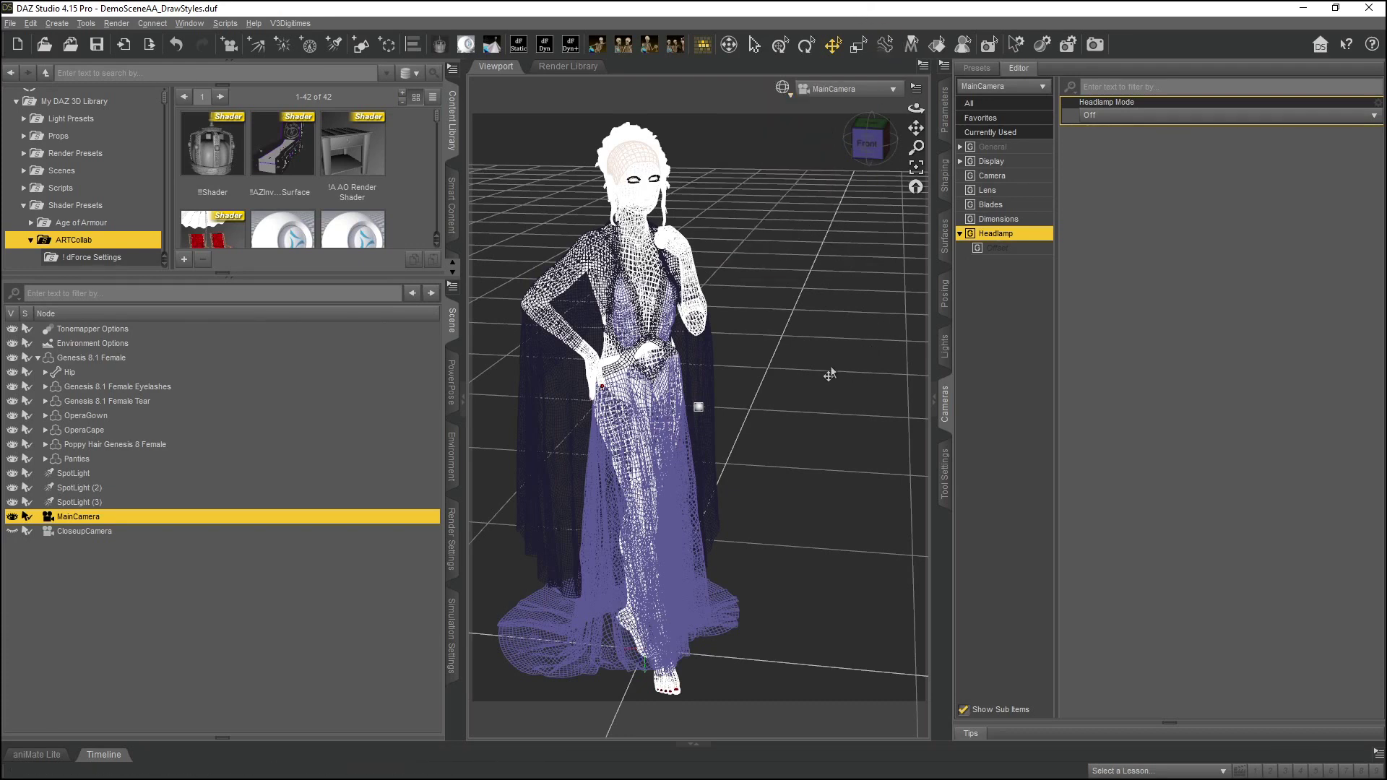
# Show the viewport in the NVIDIA Iray draw style for comparison and change it back to Texture Shaded
pyautogui.click(781, 87)
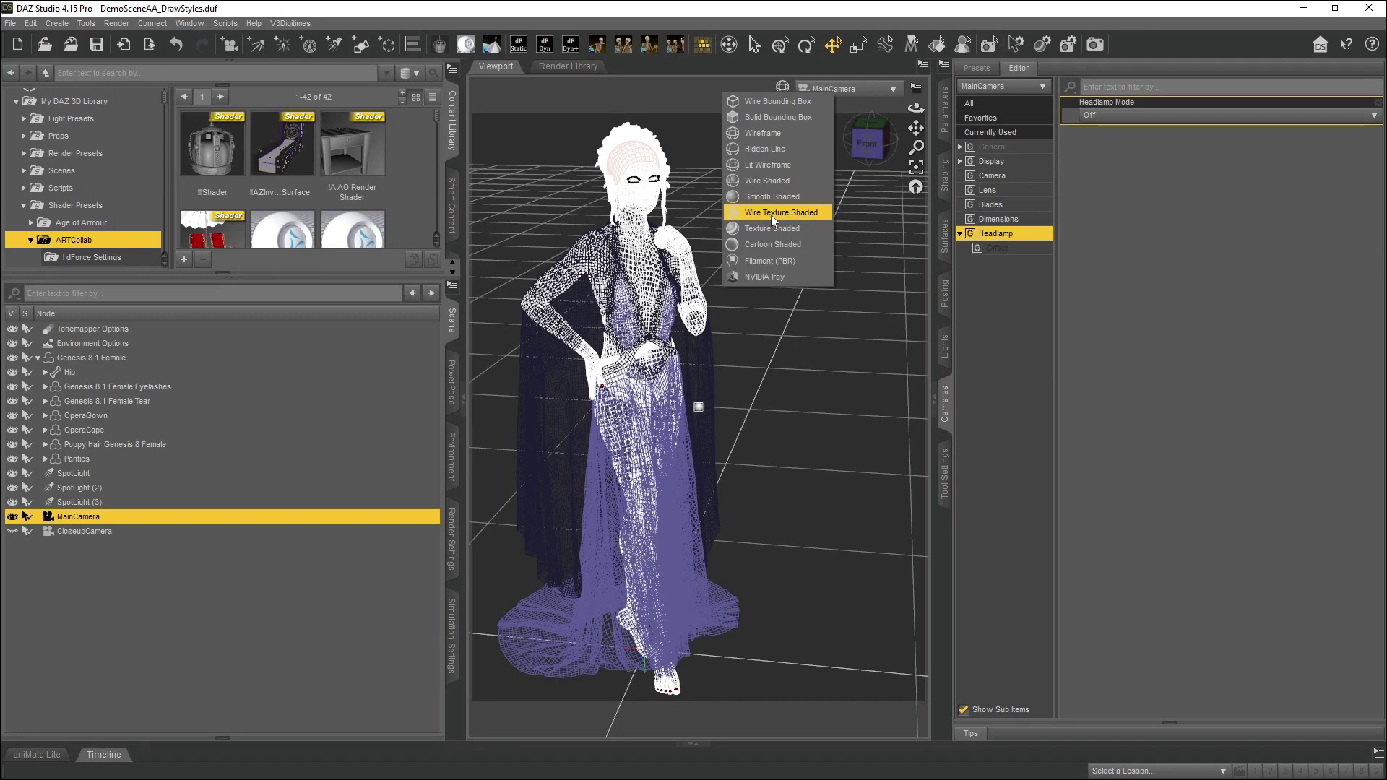
pyautogui.click(779, 273)
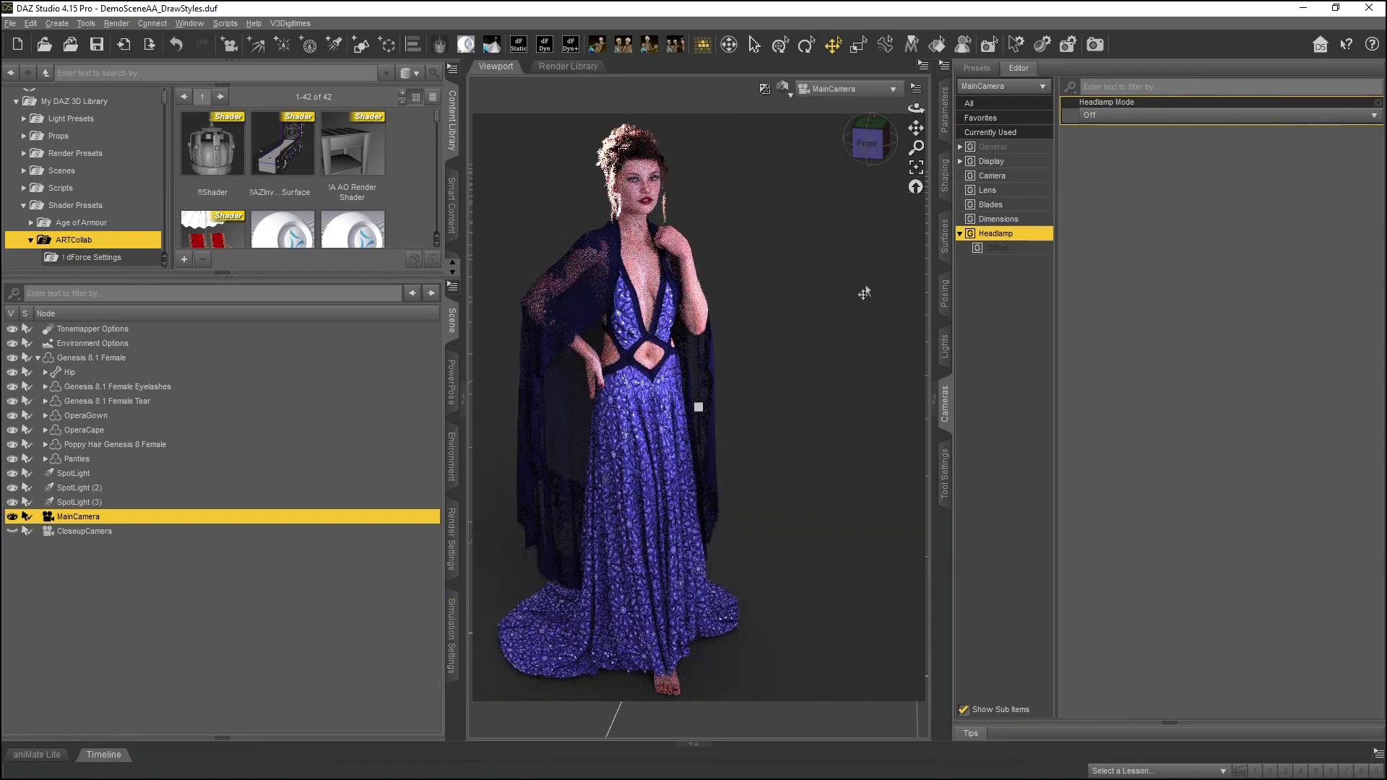
pyautogui.click(783, 90)
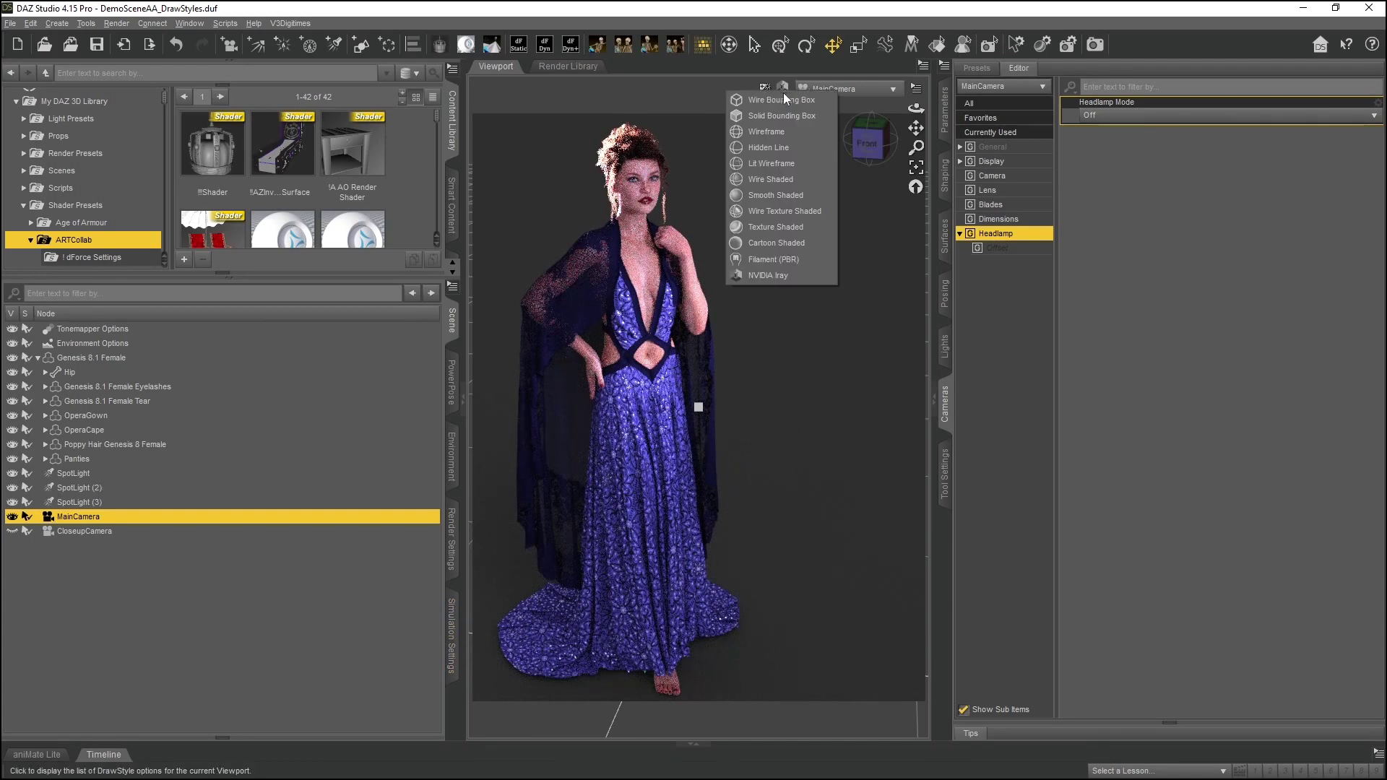
pyautogui.click(781, 228)
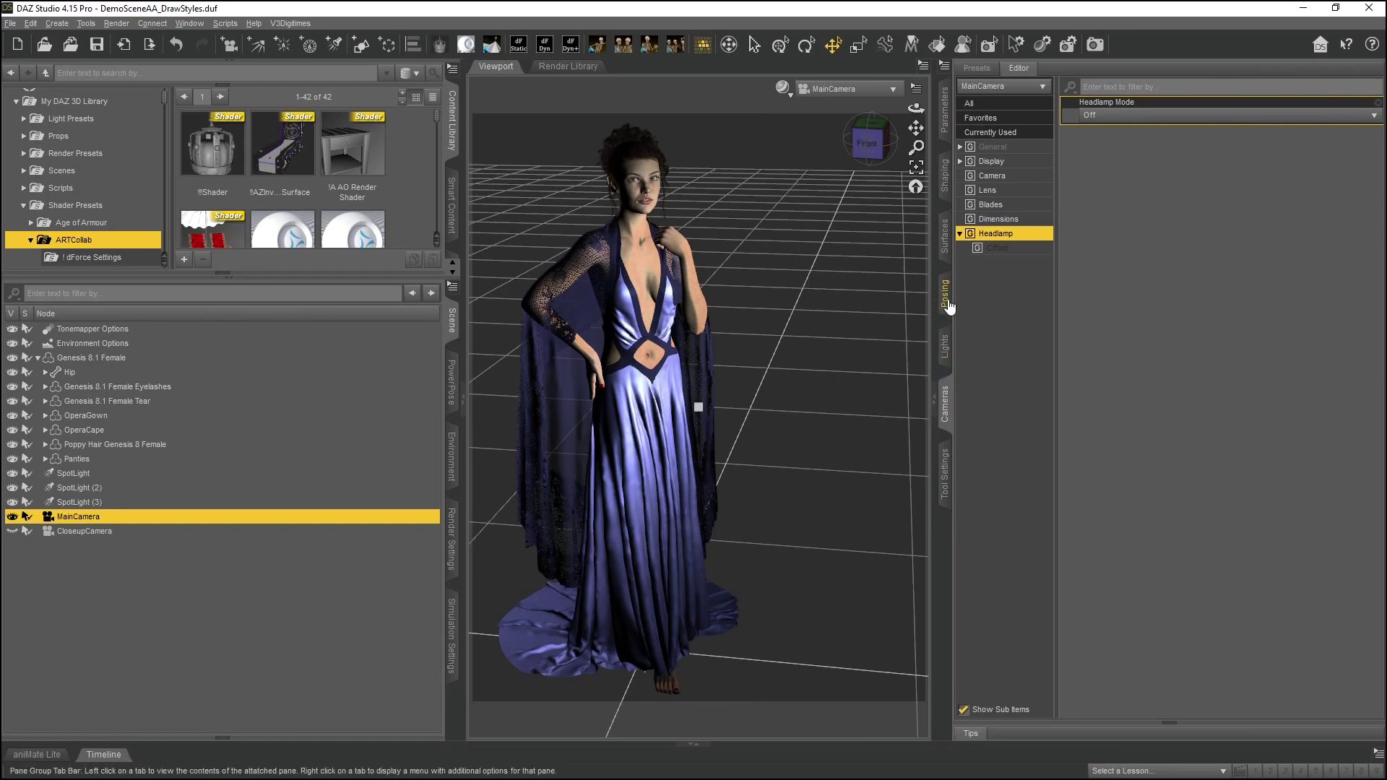
# Pick the OperaGown's Skirt surface with the Surface Selection tool and look through its surface properties, including the metallic flakes settings
pyautogui.click(944, 245)
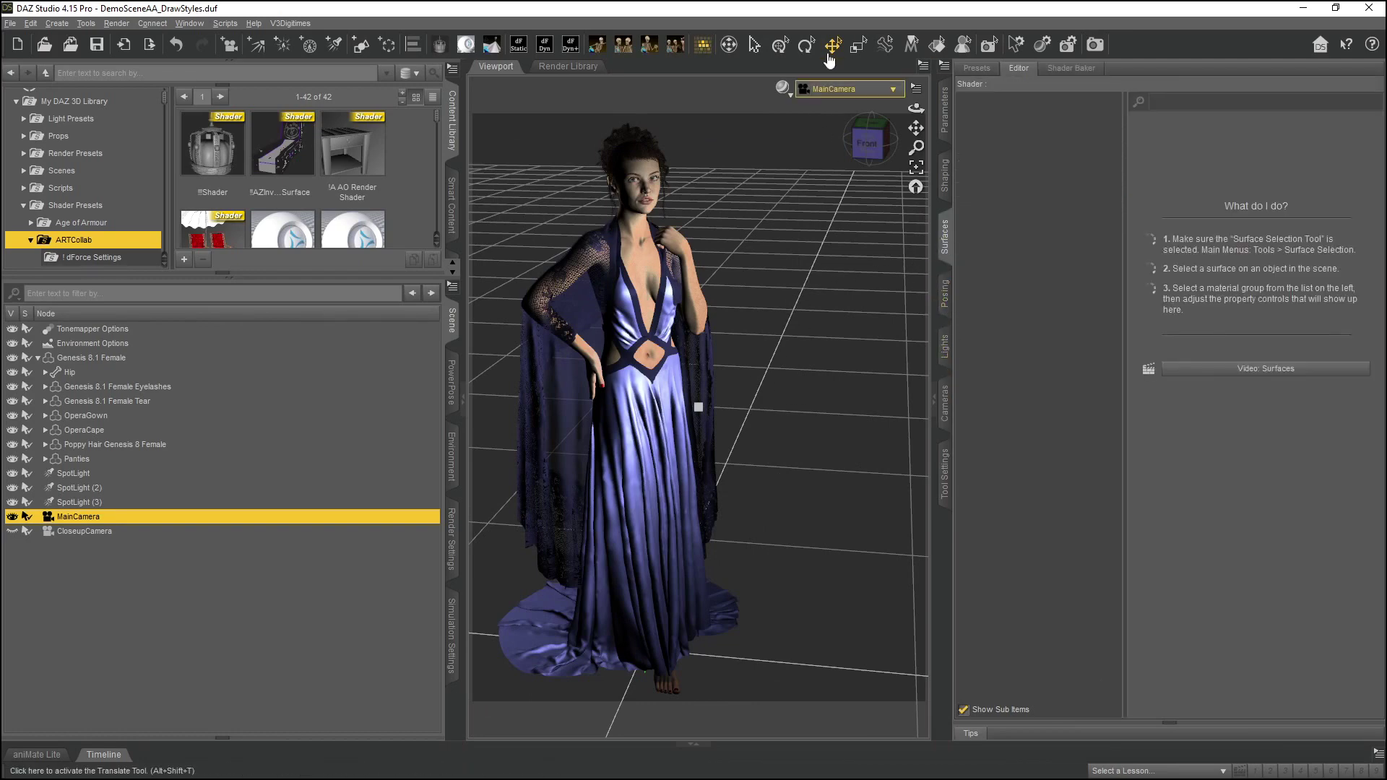
pyautogui.click(937, 44)
pyautogui.click(626, 315)
pyautogui.click(641, 485)
pyautogui.scroll(-3, 1190, 454)
pyautogui.scroll(-5, 1189, 449)
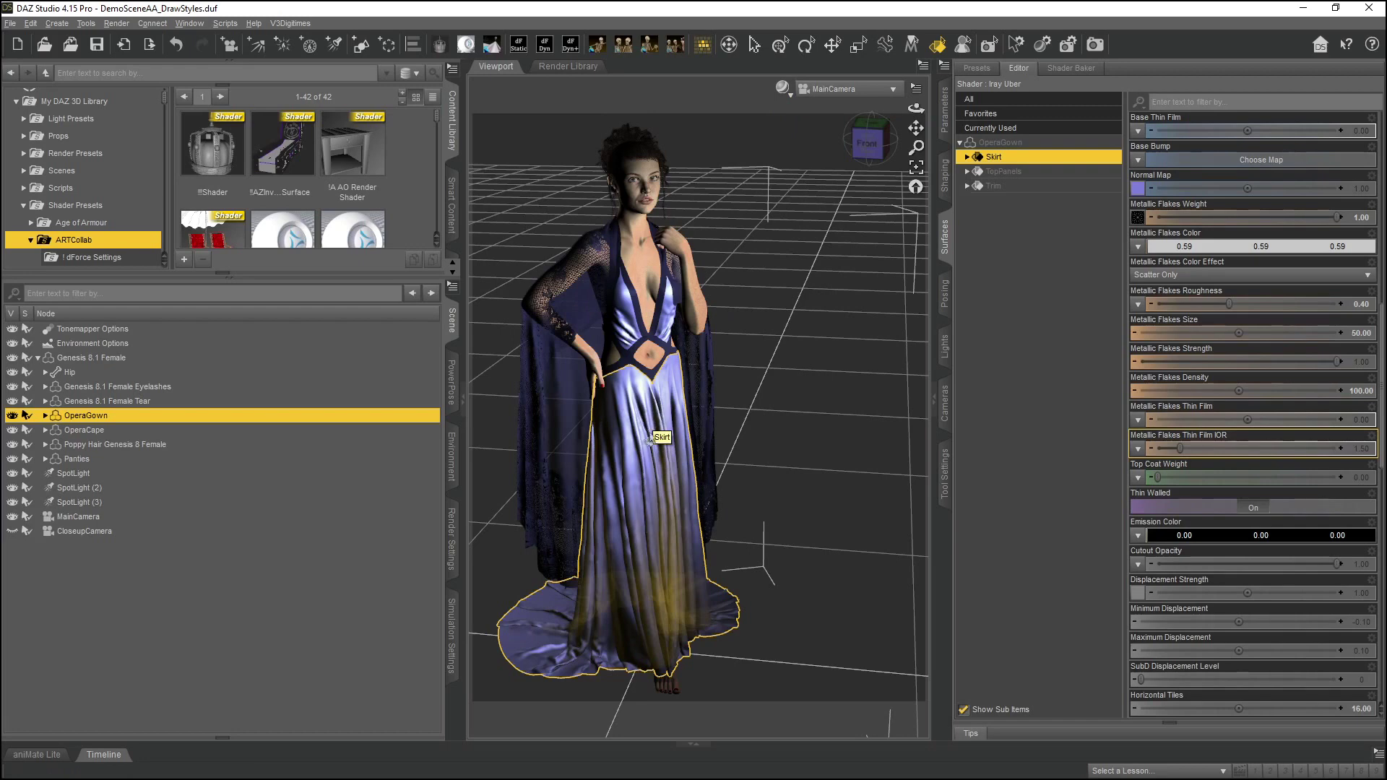
# Show the viewport in the NVIDIA Iray draw style and bring up the Skirt surface's tiling and offset settings
pyautogui.click(781, 88)
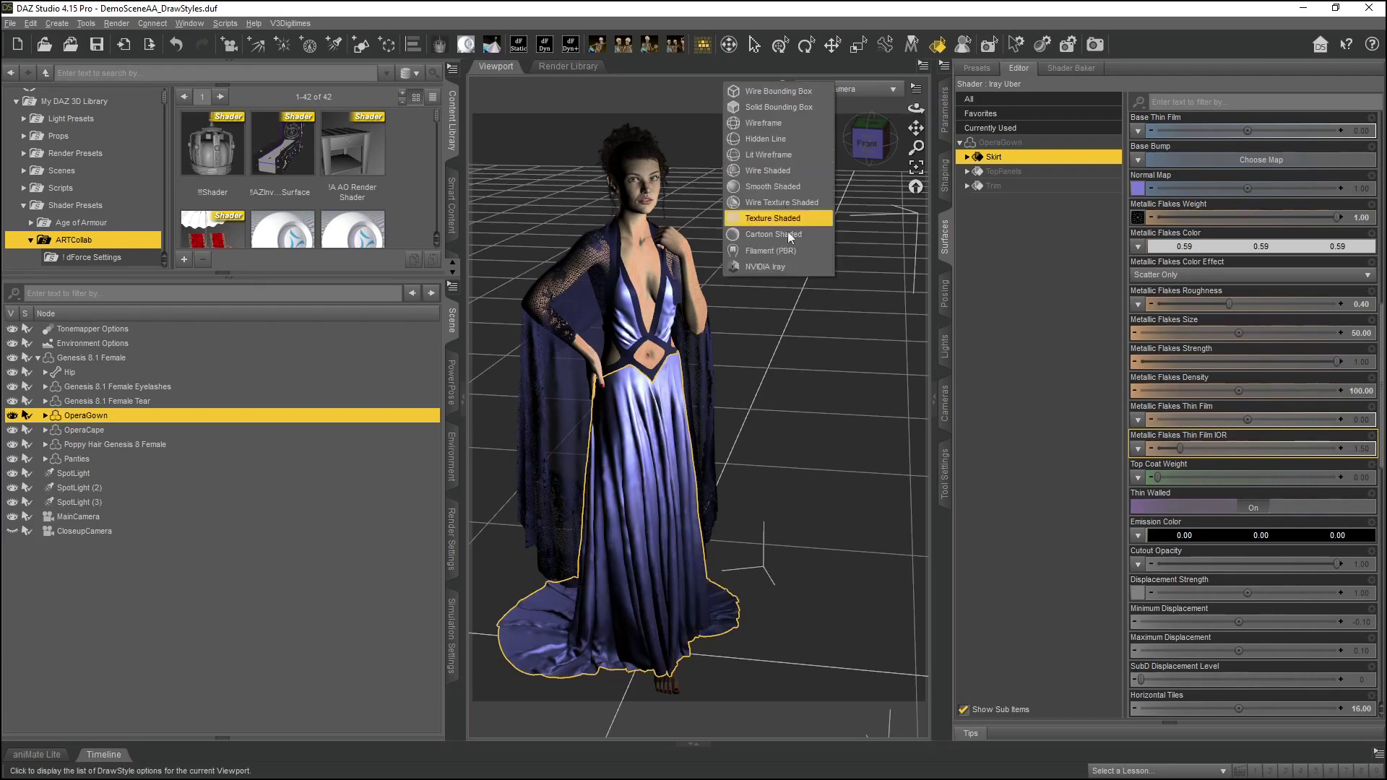
pyautogui.click(780, 270)
pyautogui.scroll(-6, 1228, 506)
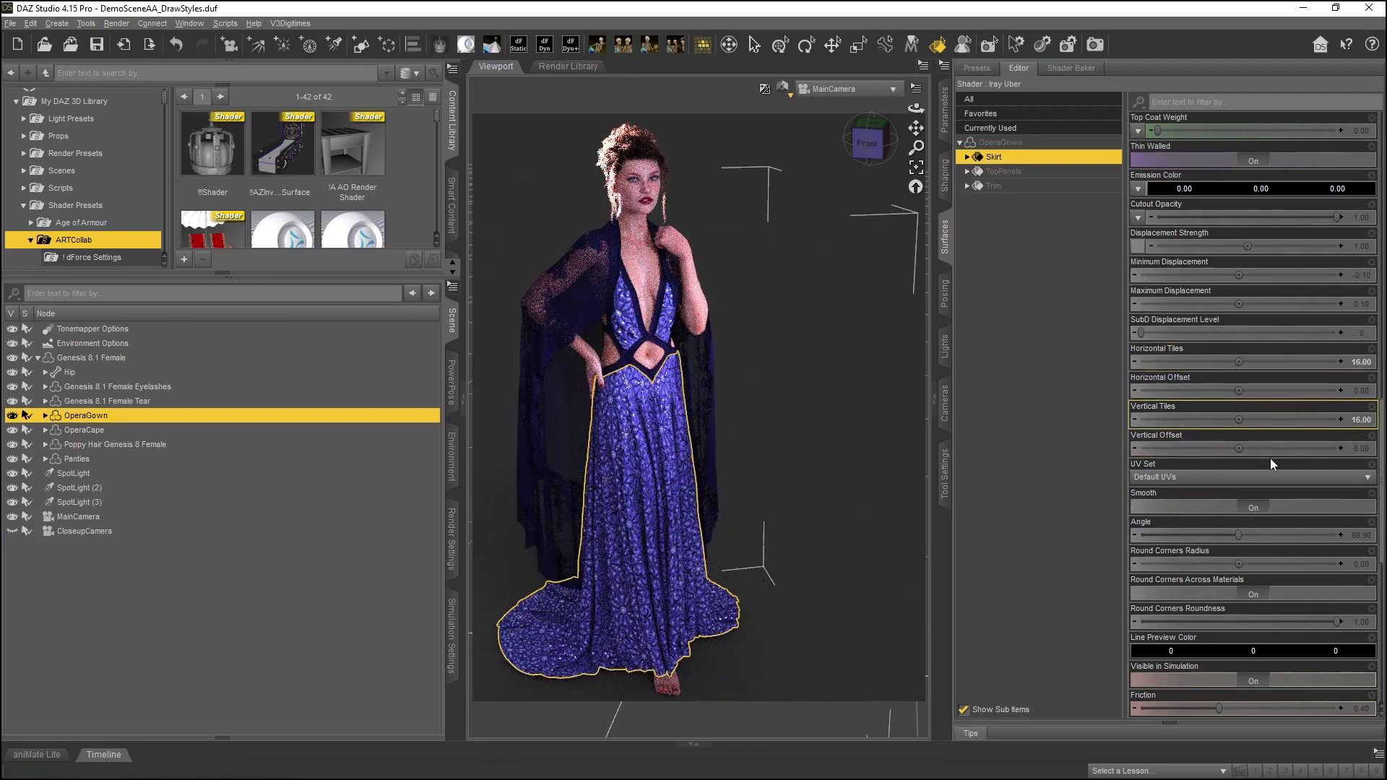
# Try a Horizontal Offset of about -0.29 on the Skirt surface, reset it, and return the viewport to Texture Shaded
pyautogui.moveTo(1238, 392); pyautogui.dragTo(1203, 390)
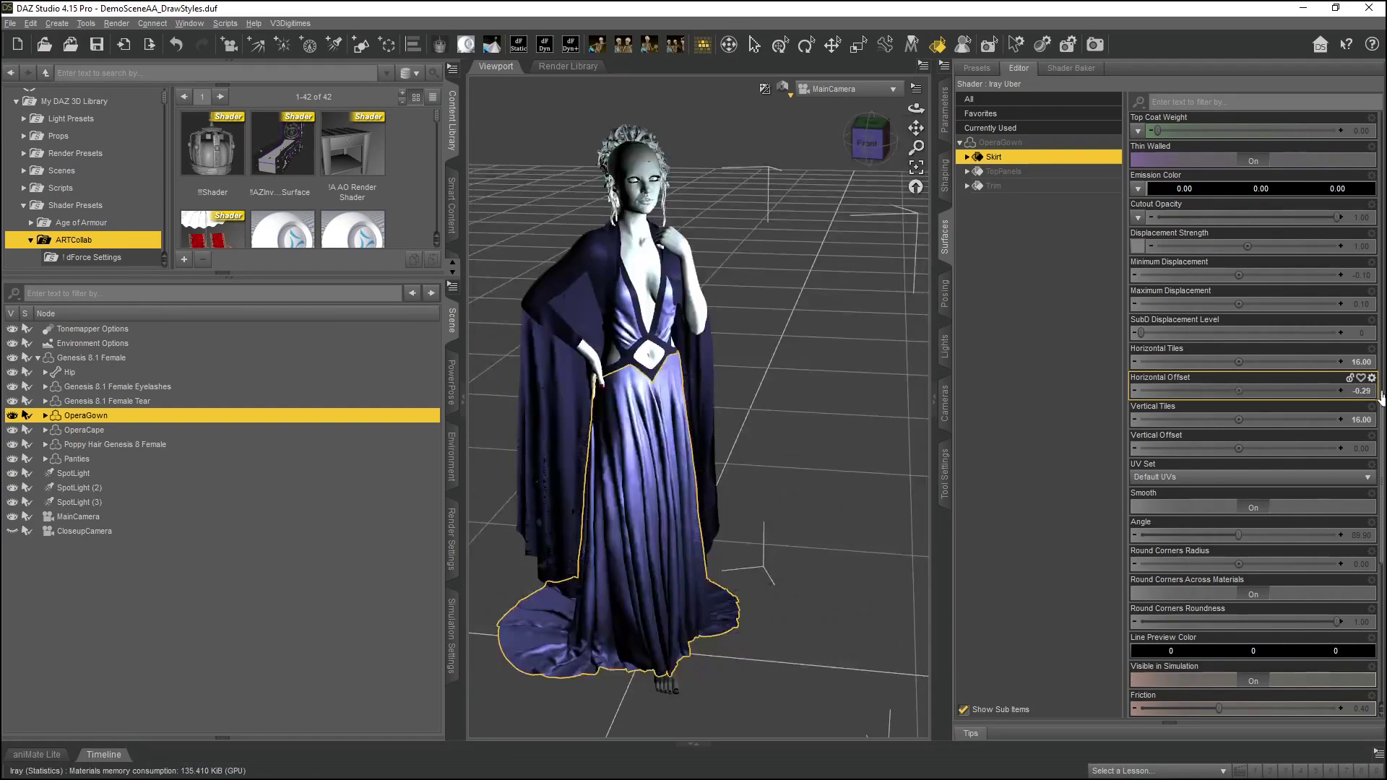
pyautogui.click(1371, 378)
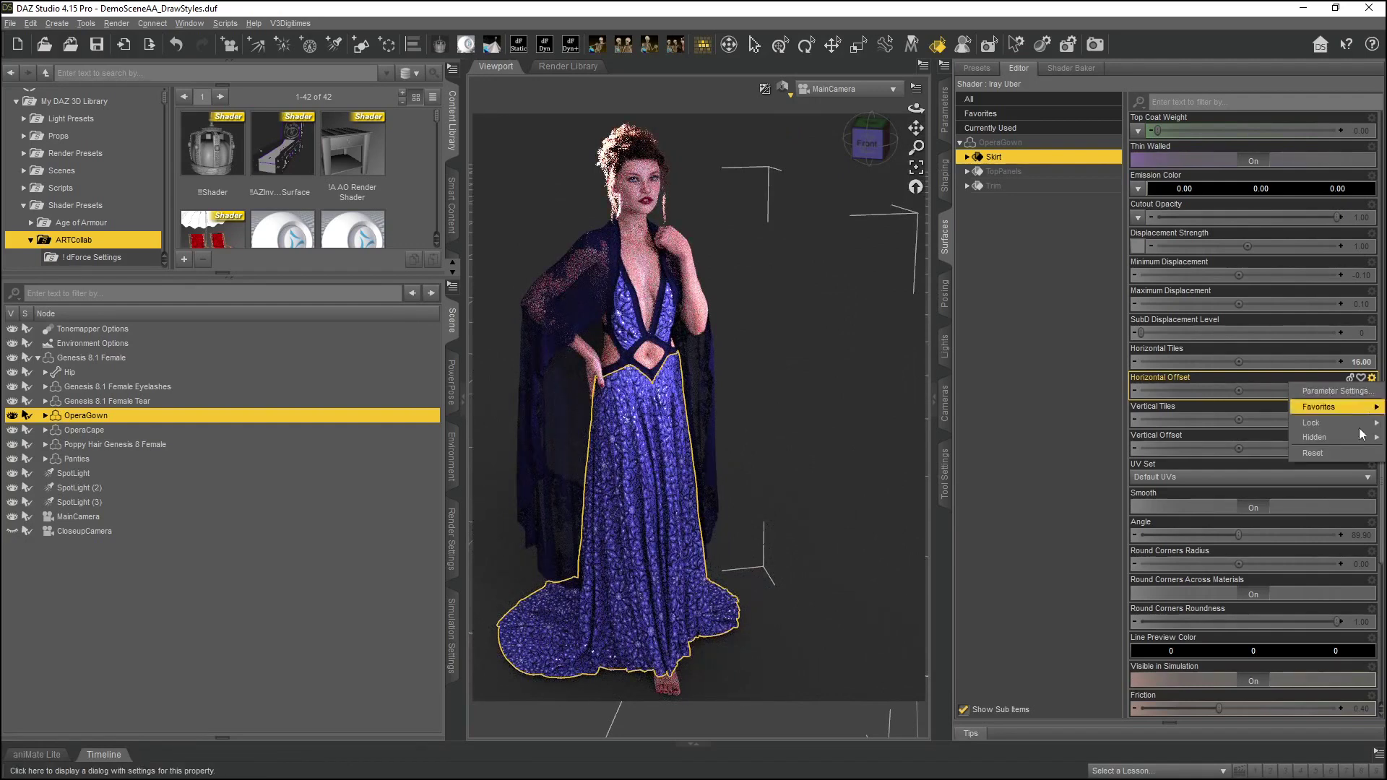
pyautogui.click(1312, 453)
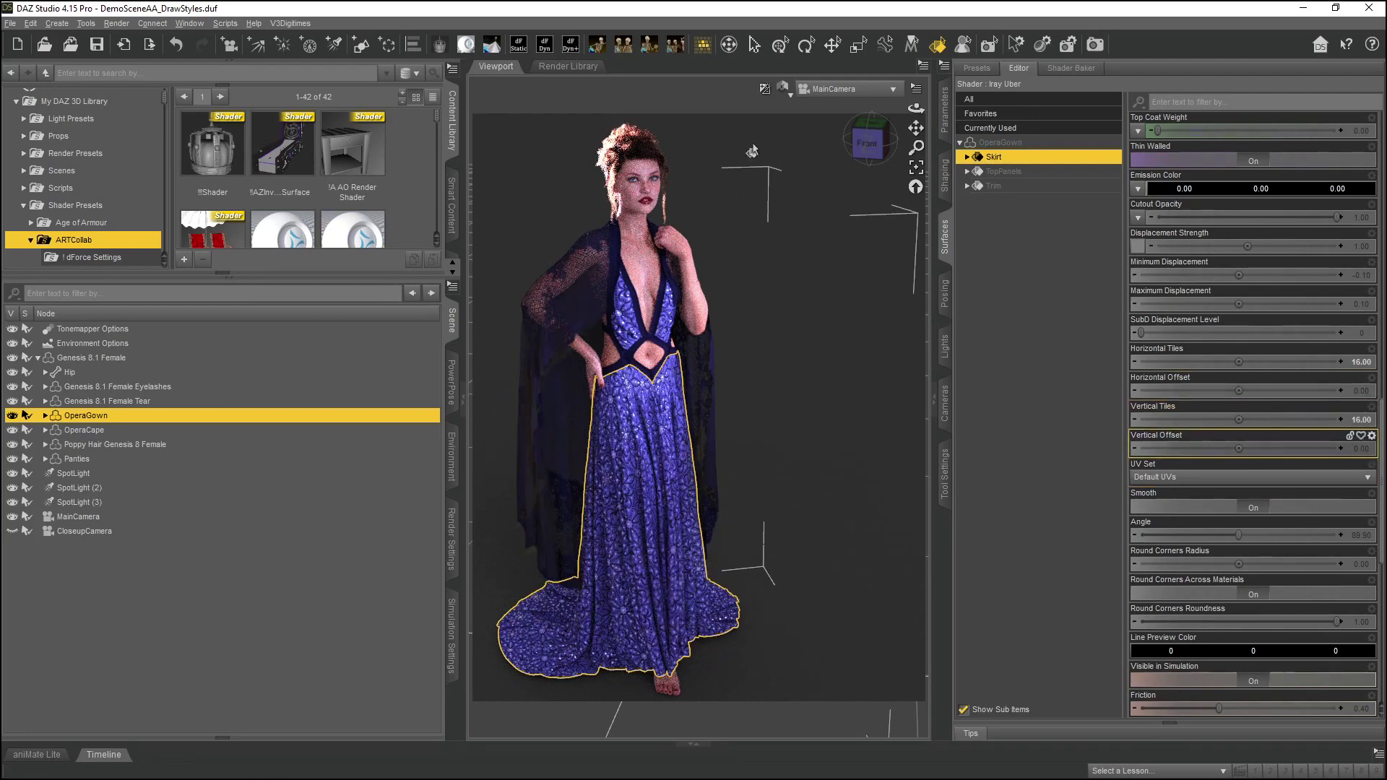
pyautogui.click(782, 88)
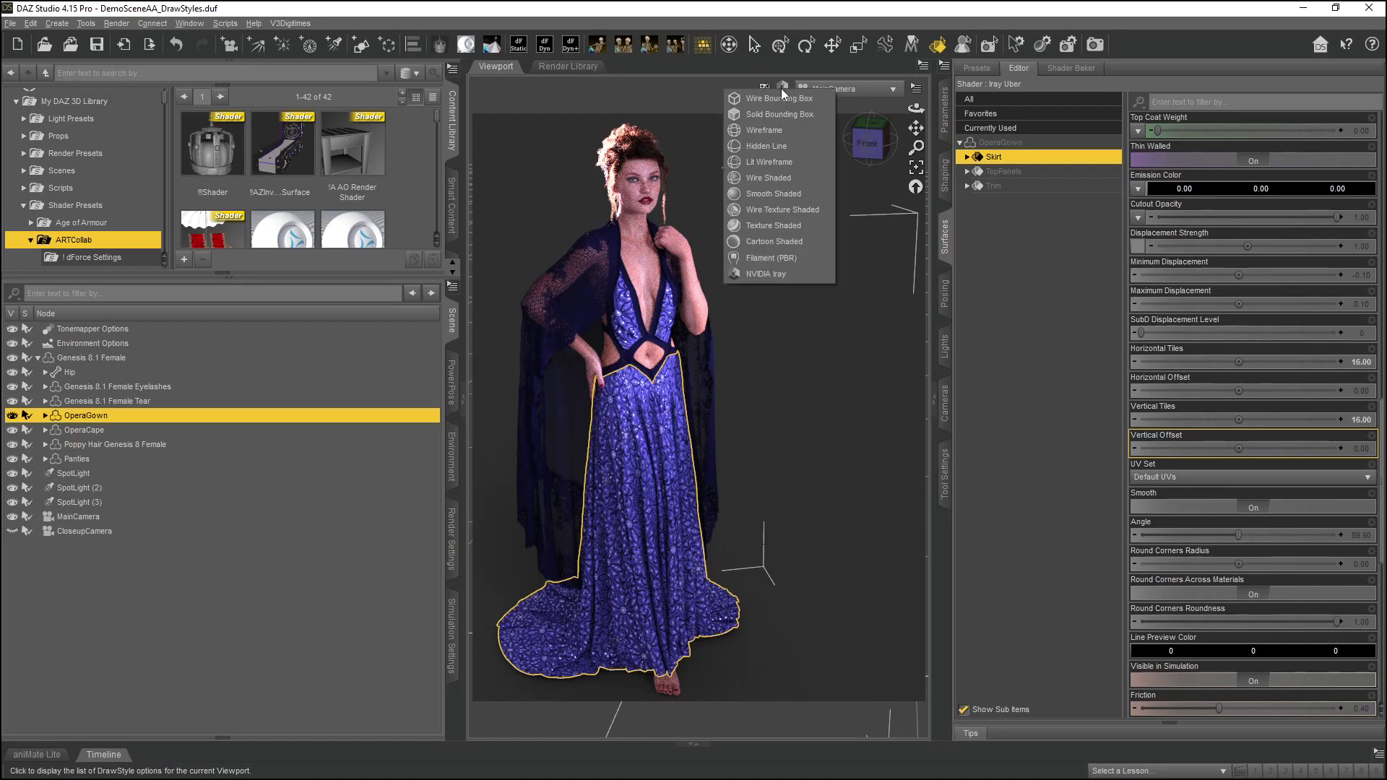
pyautogui.click(769, 225)
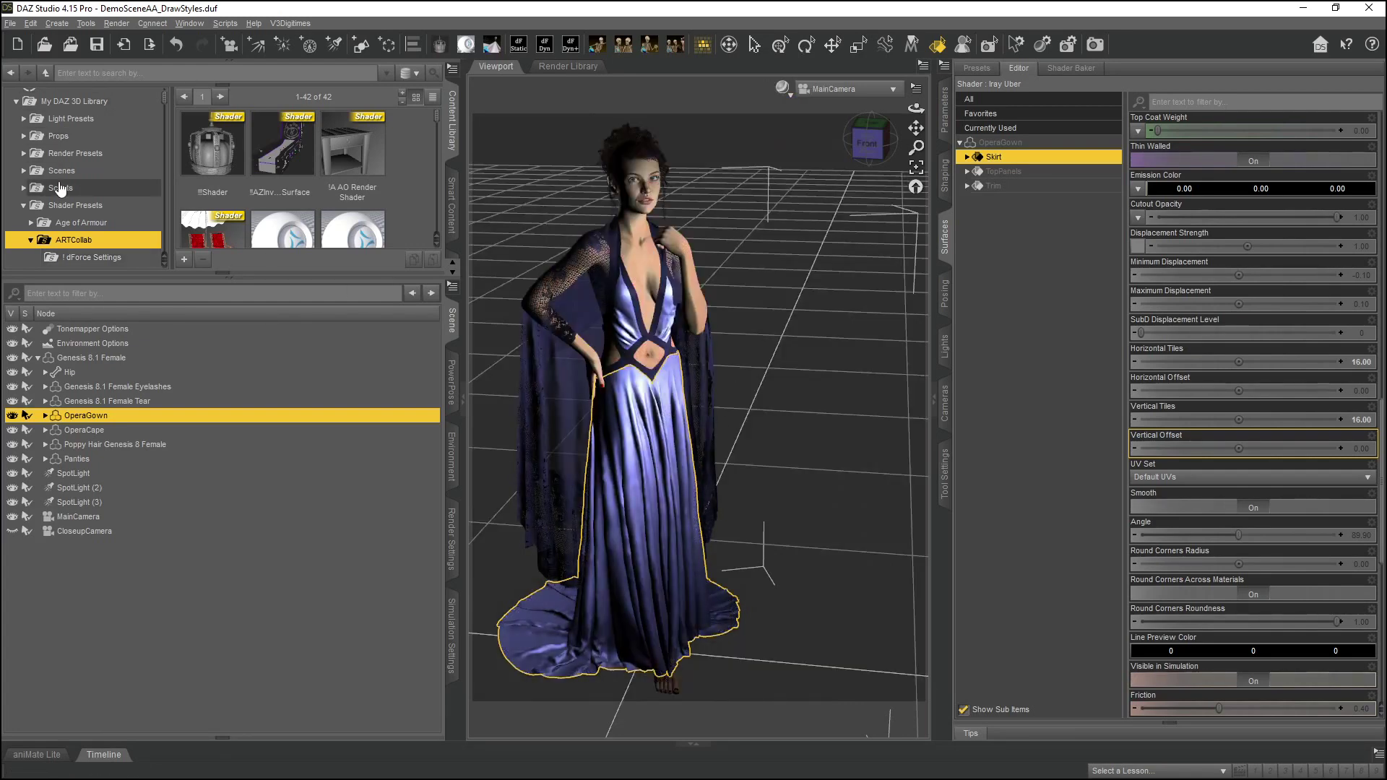
# Open the second Unique Fabrics Merchant folder under ARTCollab in Shader Presets and look through its shaders
pyautogui.scroll(-2, 62, 196)
pyautogui.scroll(6, 63, 193)
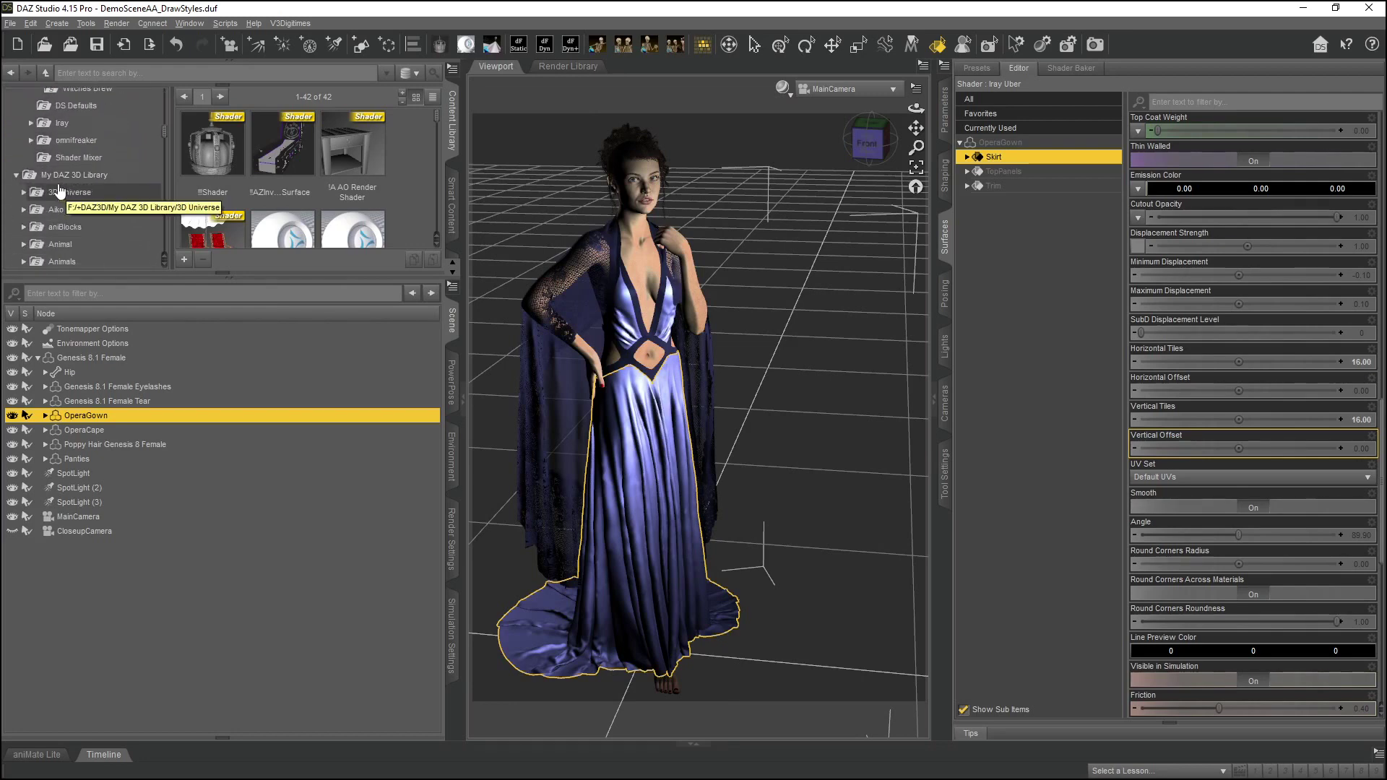
pyautogui.scroll(-8, 62, 189)
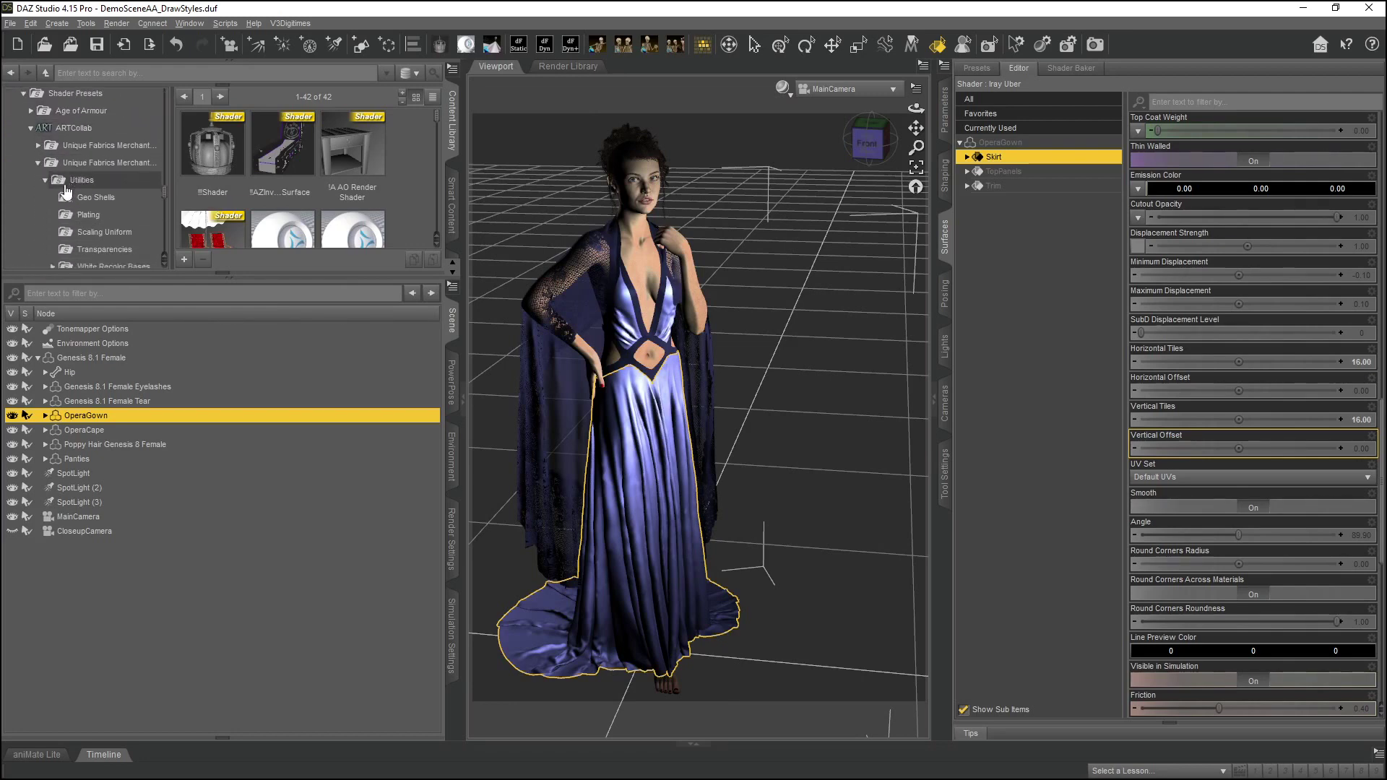
pyautogui.click(107, 131)
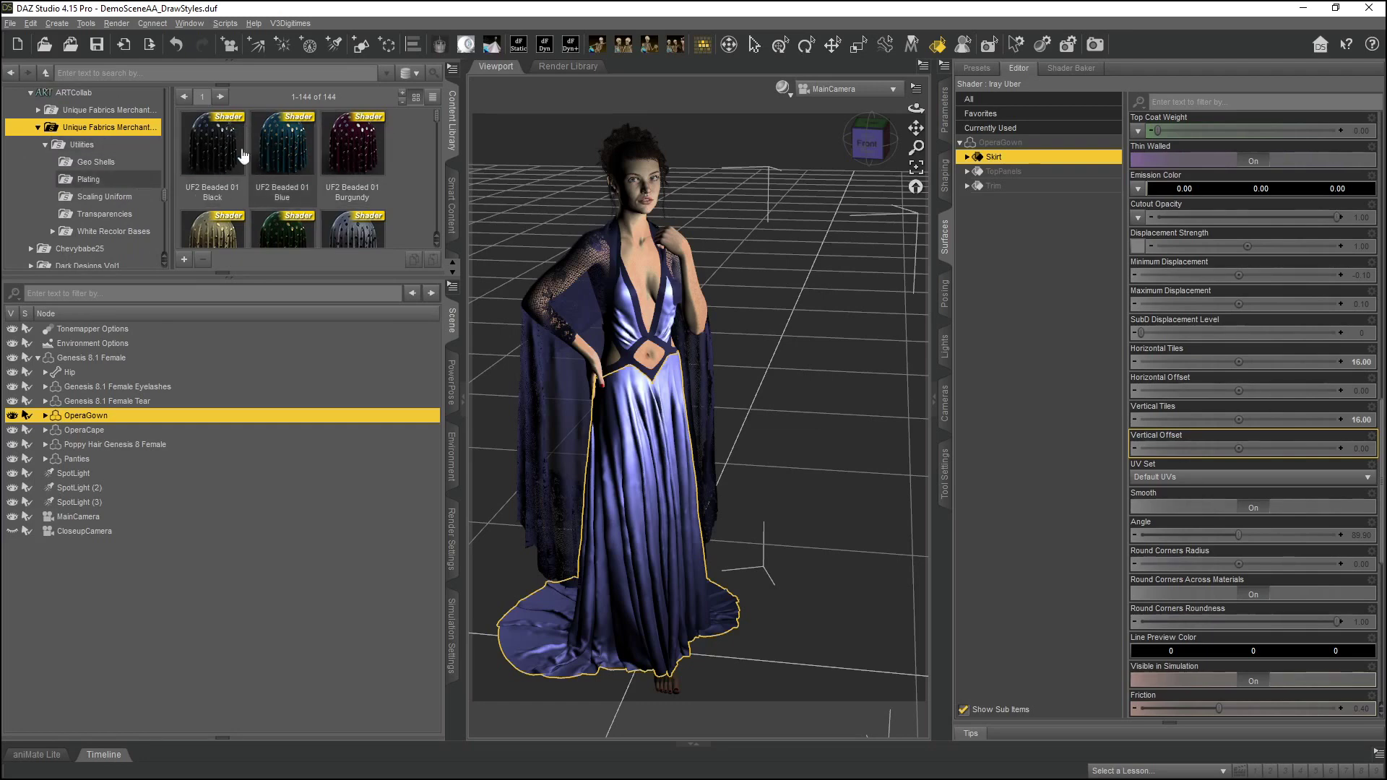
pyautogui.scroll(-5, 285, 189)
pyautogui.scroll(3, 285, 194)
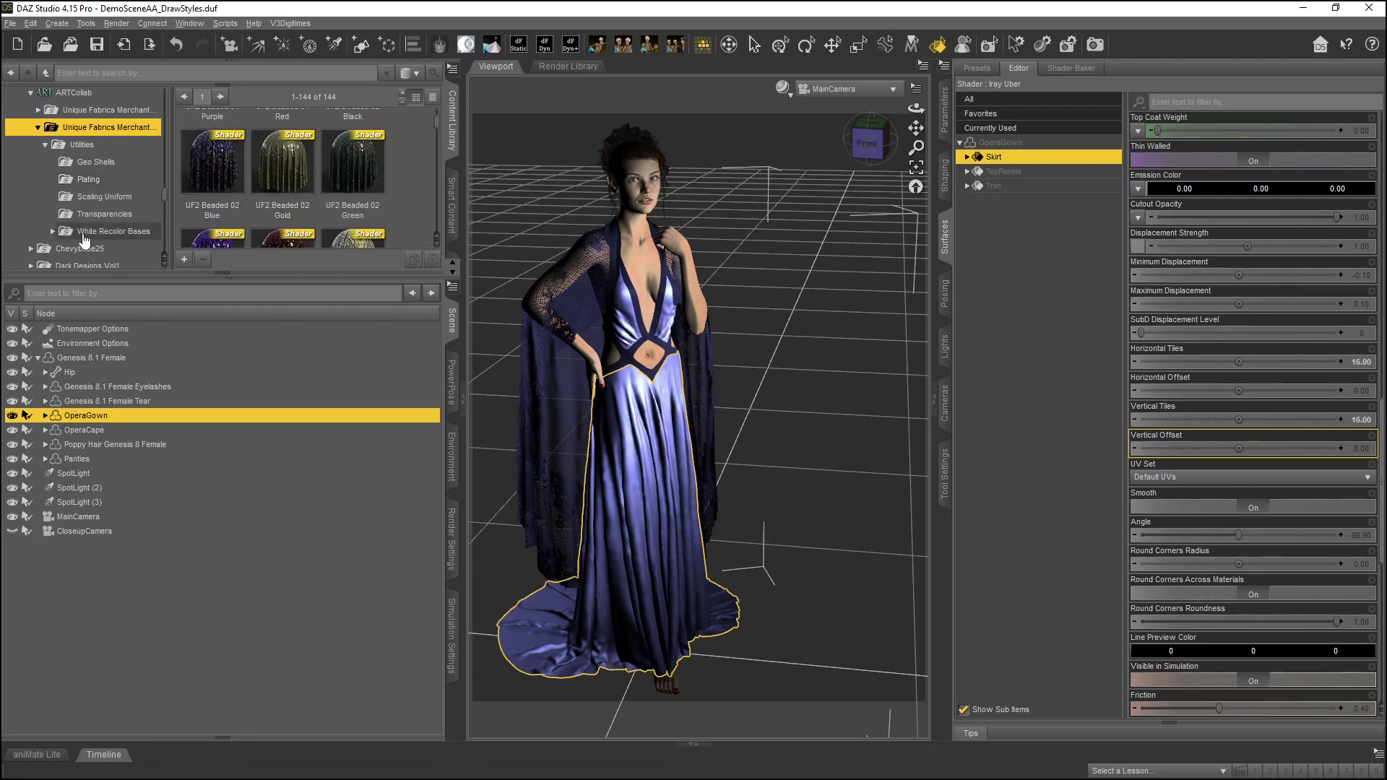
# Review the Skirt's base color, glossy and metallic flakes properties with the viewport in the Texture Shaded draw style
pyautogui.scroll(15, 1293, 325)
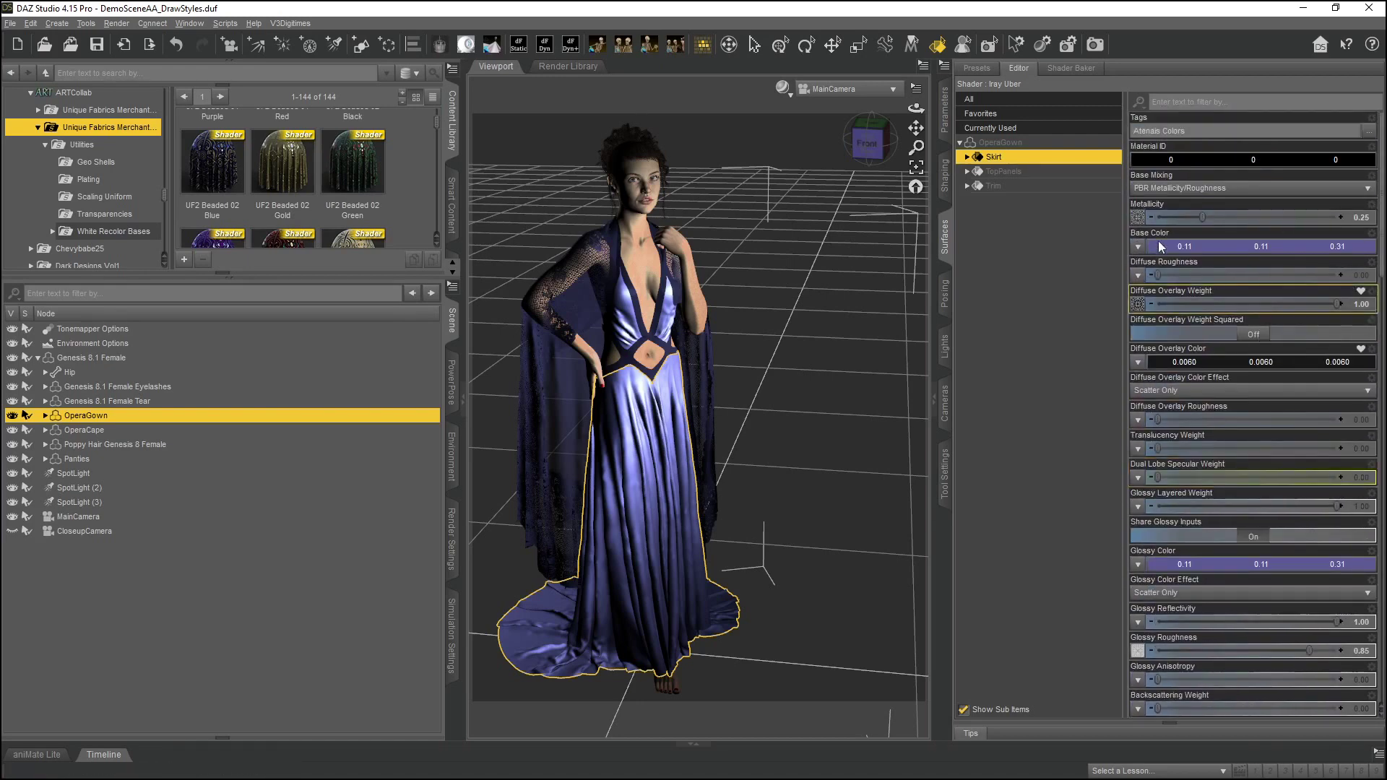
pyautogui.scroll(-5, 1213, 433)
pyautogui.scroll(-1, 1214, 434)
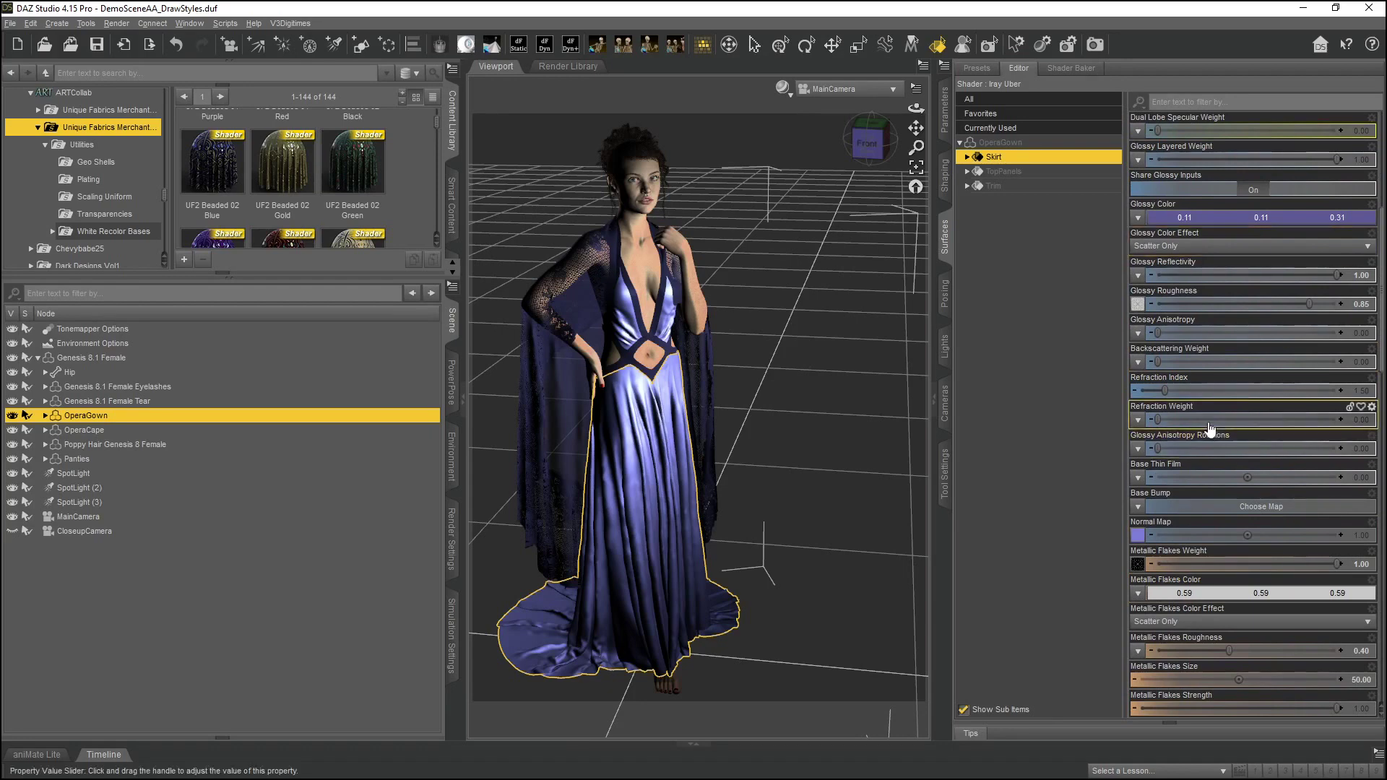
pyautogui.scroll(5, 1221, 361)
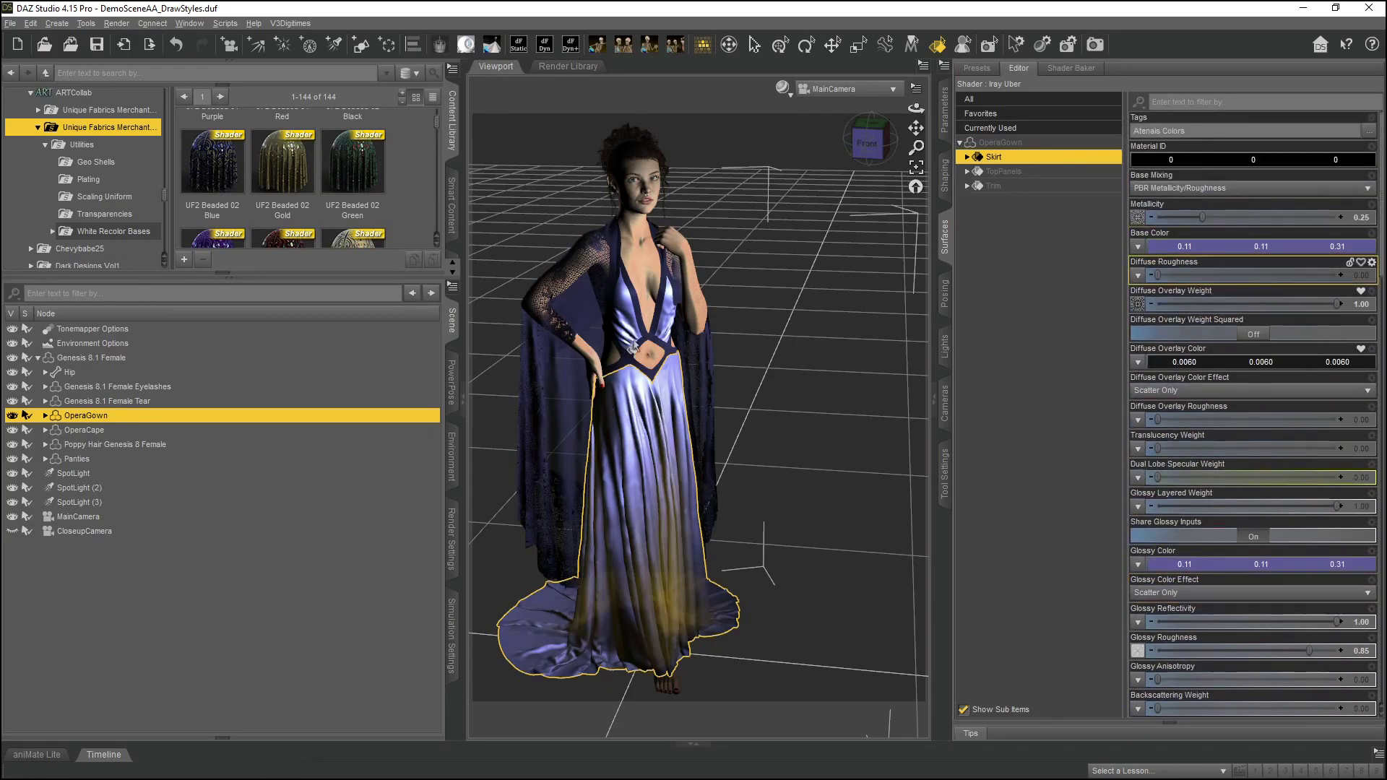
pyautogui.click(784, 90)
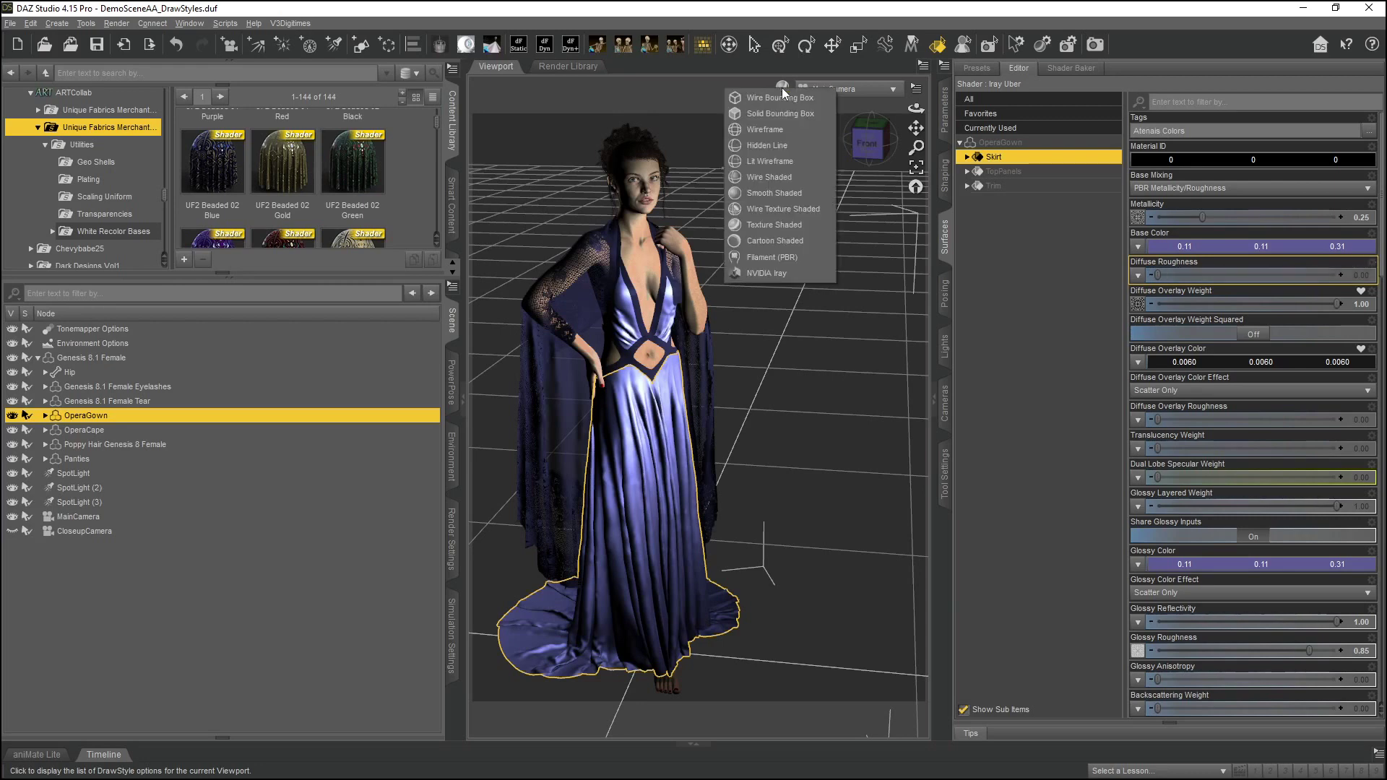
pyautogui.click(774, 225)
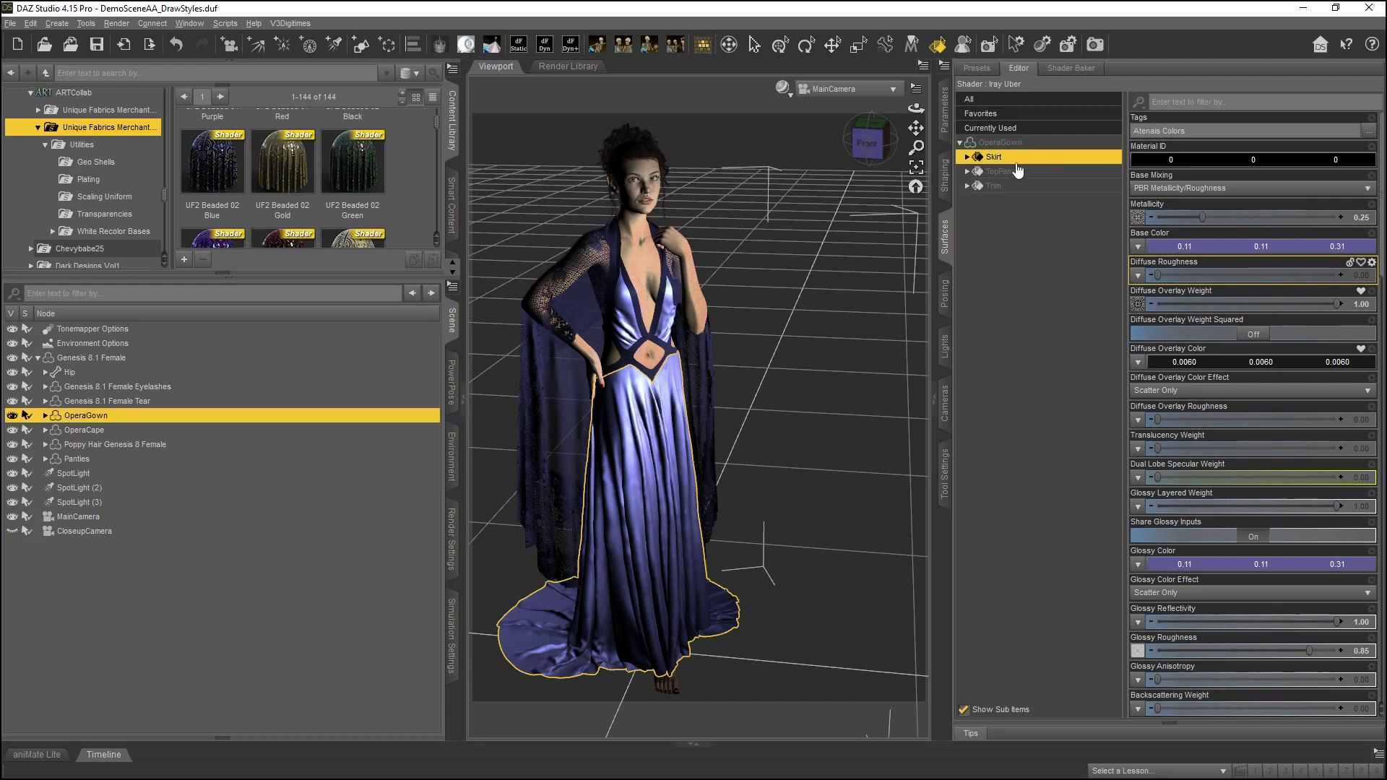
# Expand the White Recolor Bases folder to show its subfolders and collapse White Base Colors
pyautogui.click(53, 231)
pyautogui.scroll(-2, 83, 219)
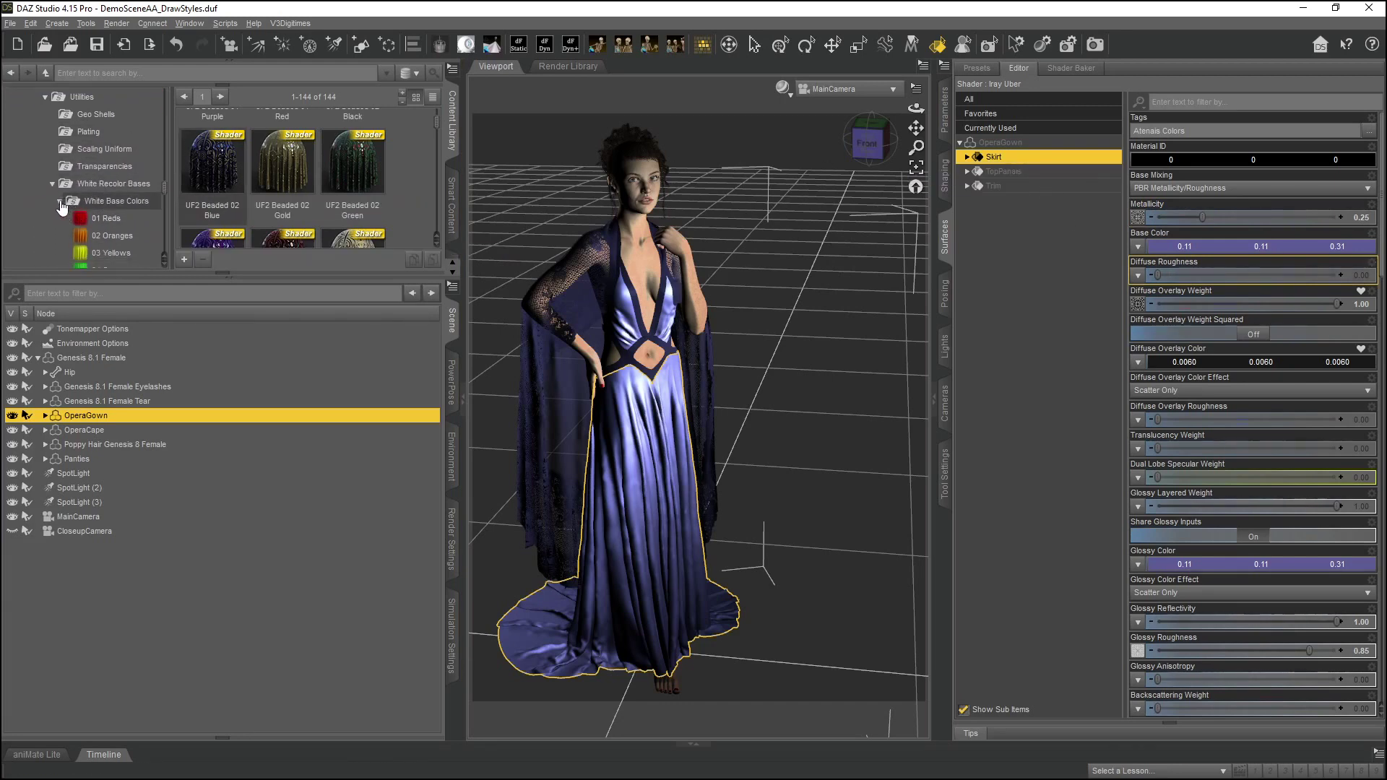
pyautogui.click(61, 202)
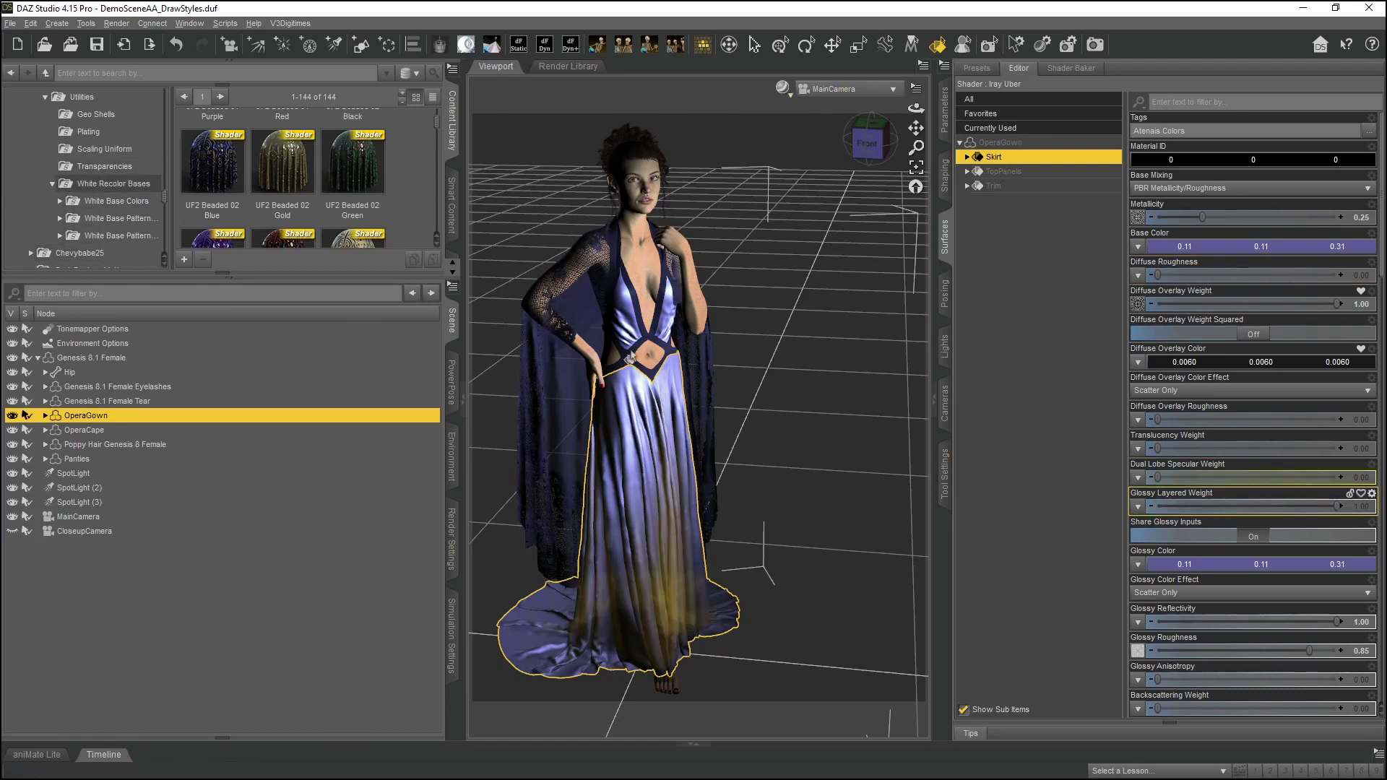
# Change the viewport to the Filament (PBR) draw style in Perspective View, framed on the gown's skirt
pyautogui.click(782, 89)
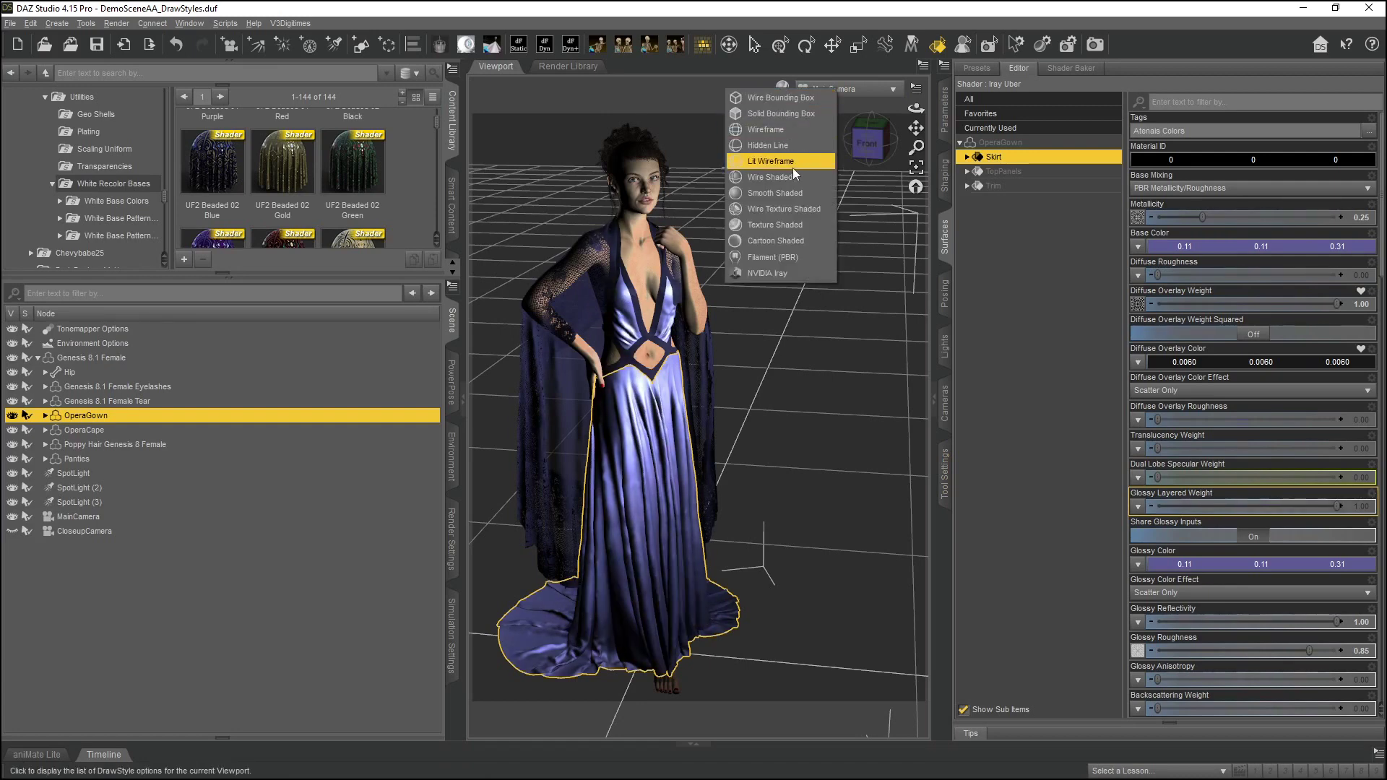
pyautogui.click(770, 257)
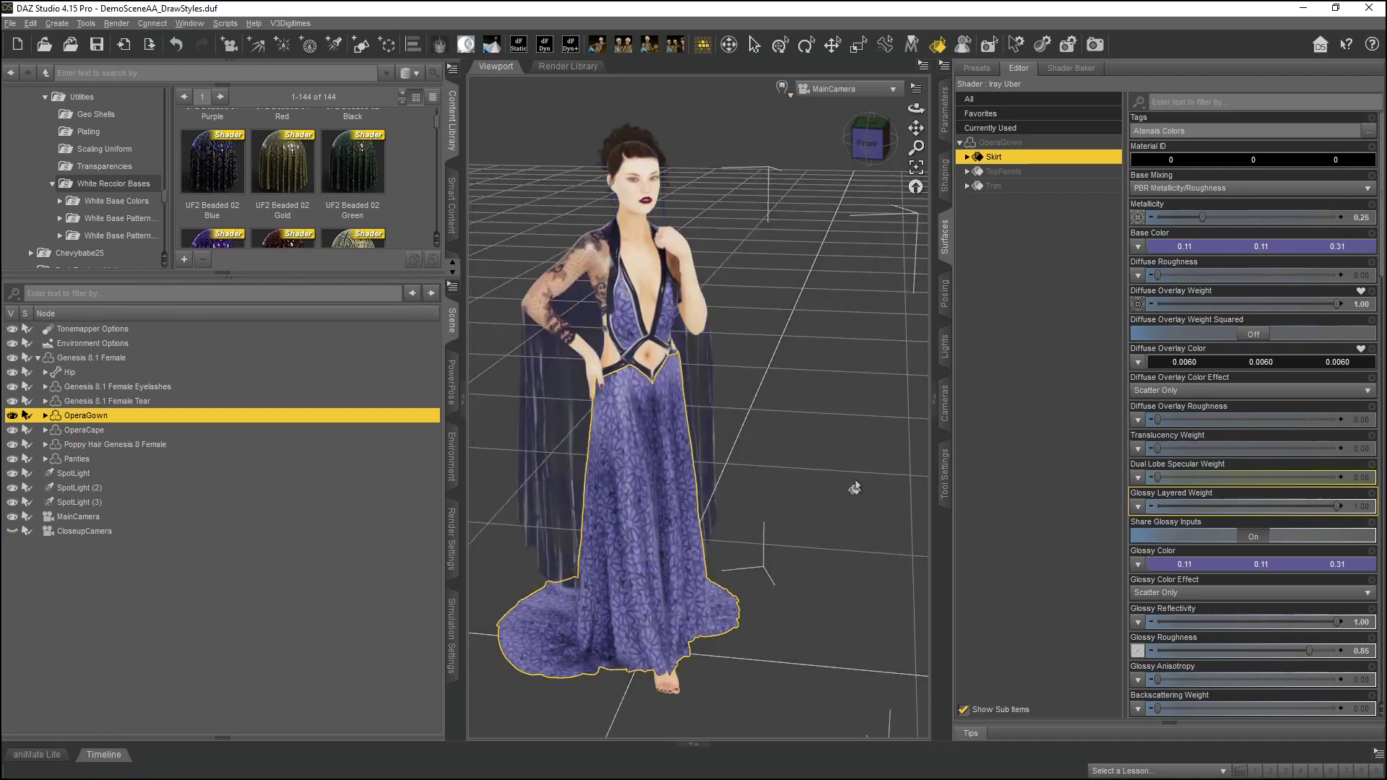
pyautogui.click(852, 88)
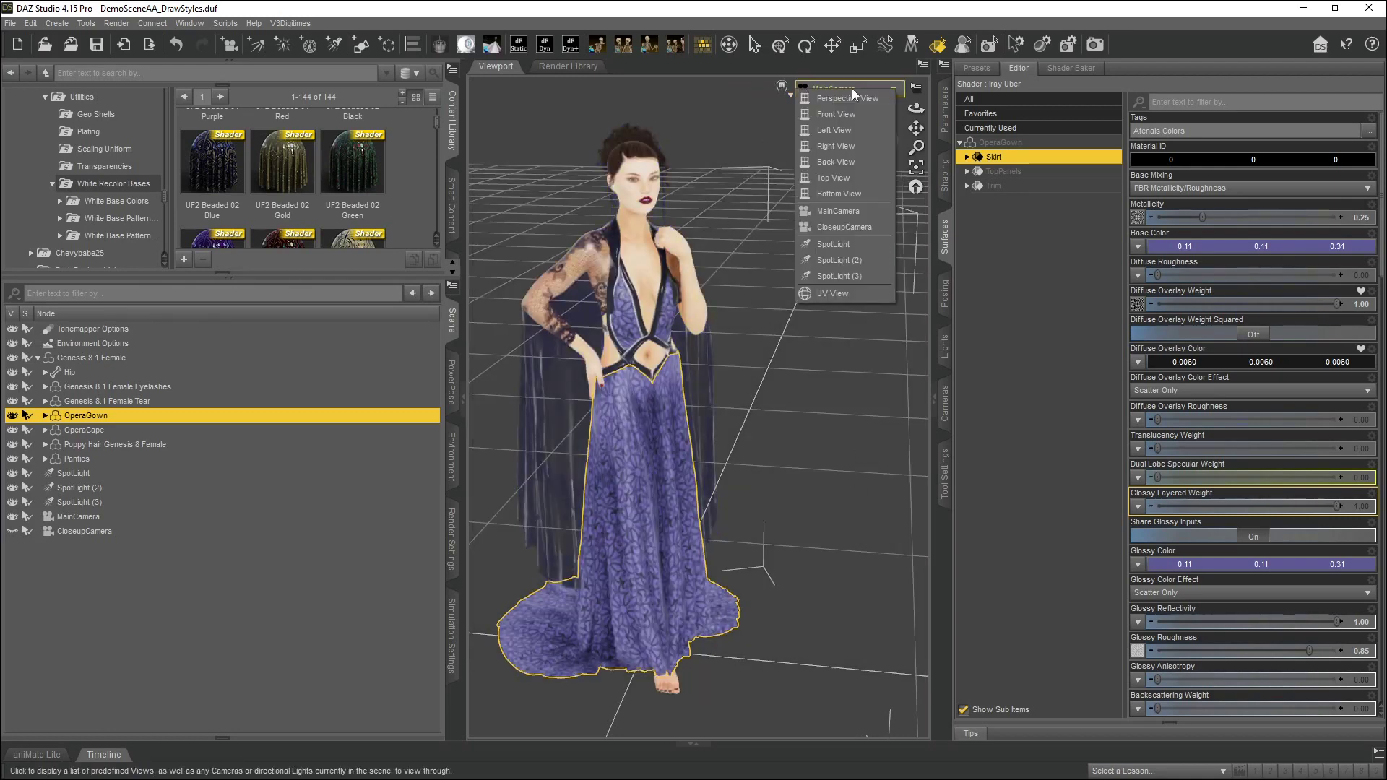
pyautogui.click(842, 99)
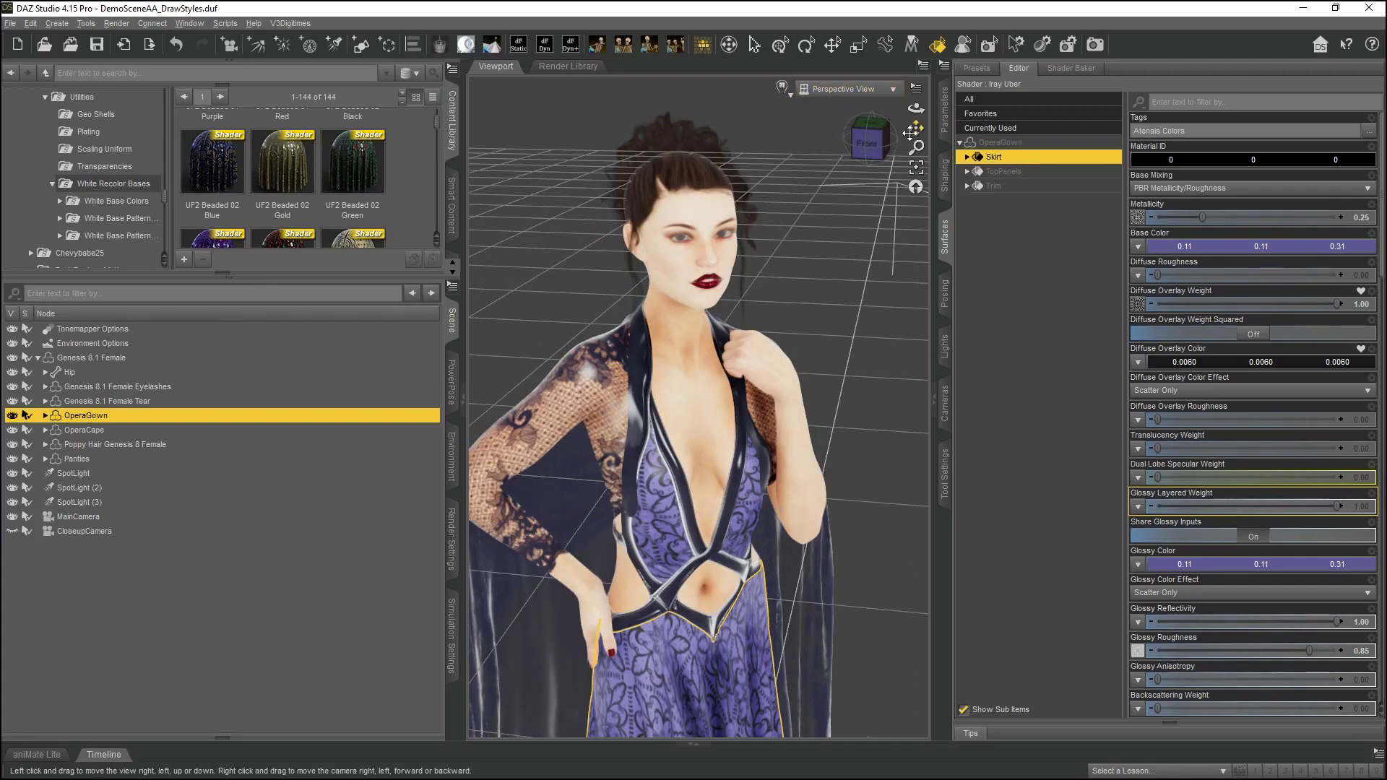
pyautogui.moveTo(920, 141); pyautogui.dragTo(915, 174)
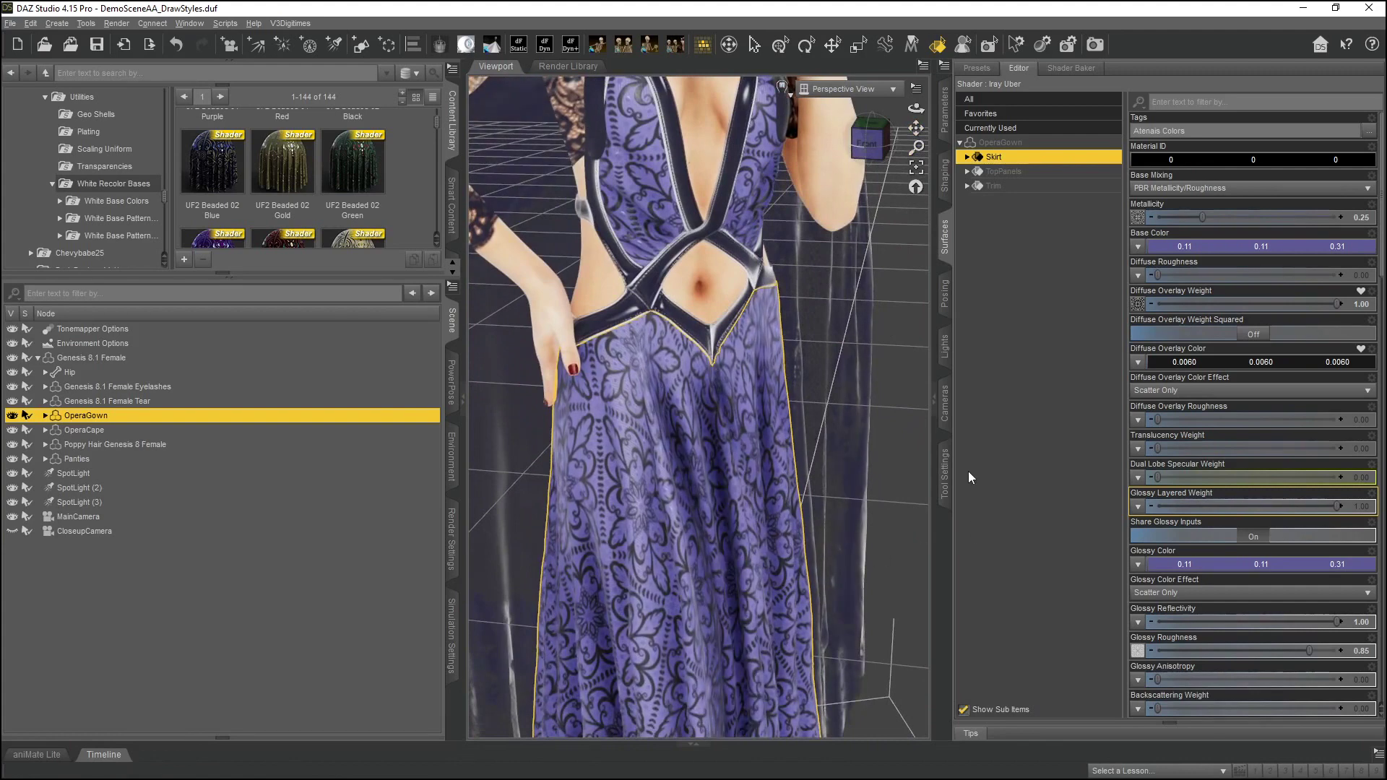
# Shift the Skirt's pattern by setting Horizontal Offset to about -0.49 and Vertical Offset to about 0.96
pyautogui.scroll(-10, 1319, 513)
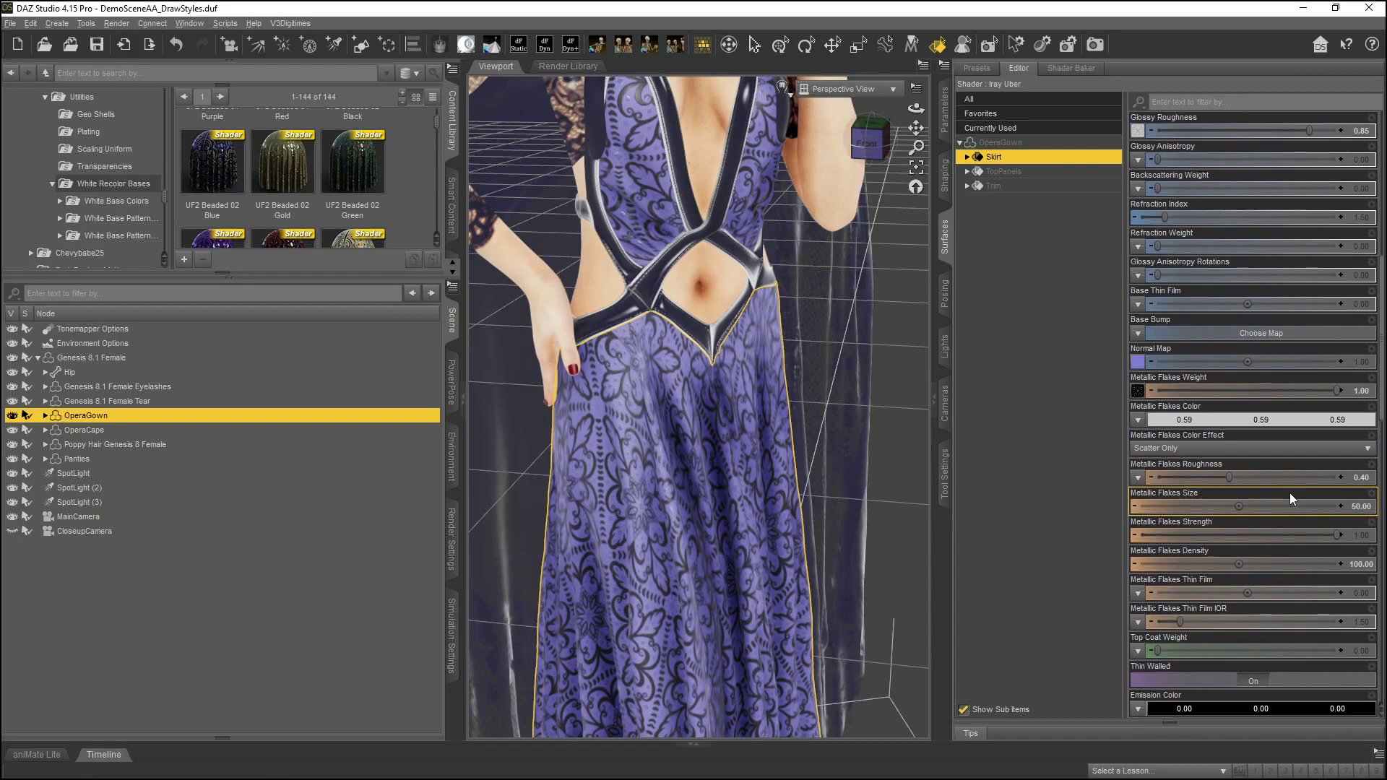
pyautogui.scroll(-6, 1276, 494)
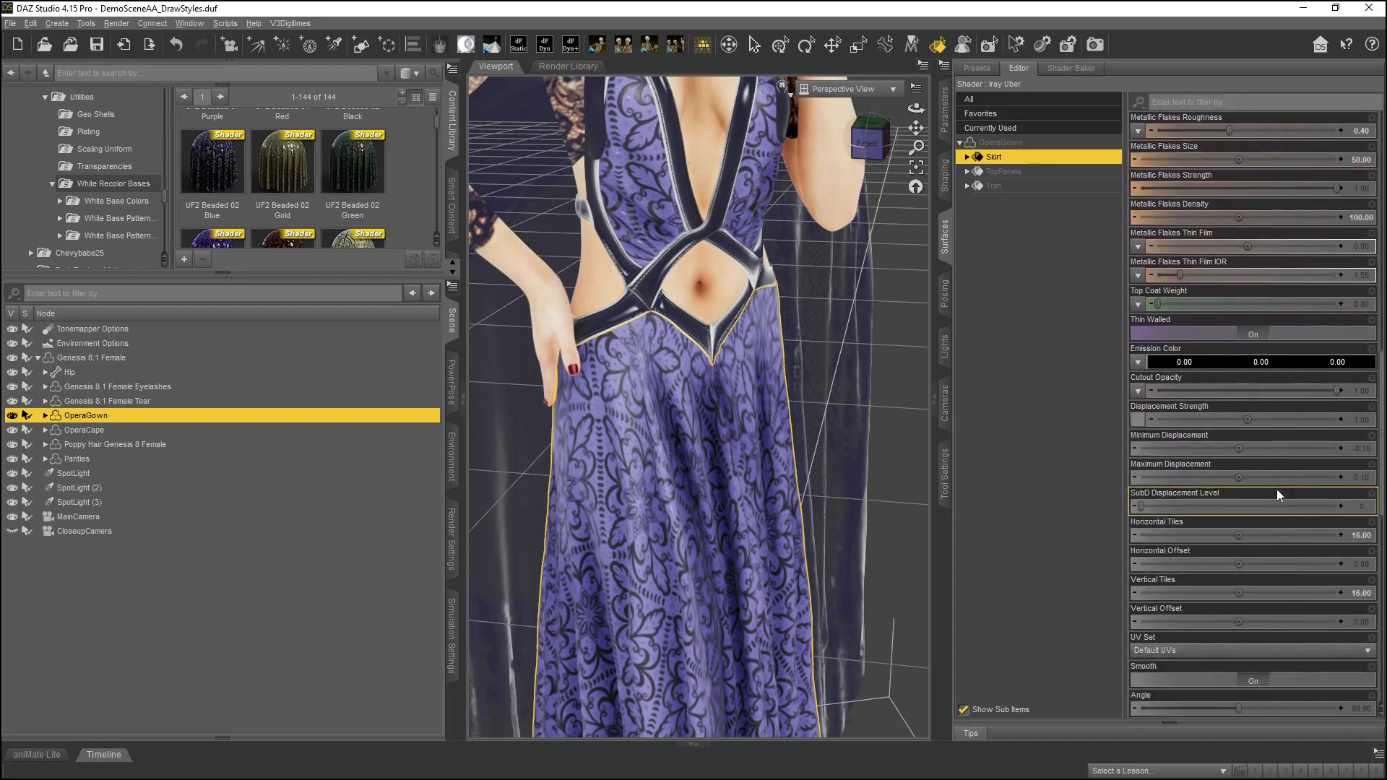
pyautogui.scroll(-5, 1260, 491)
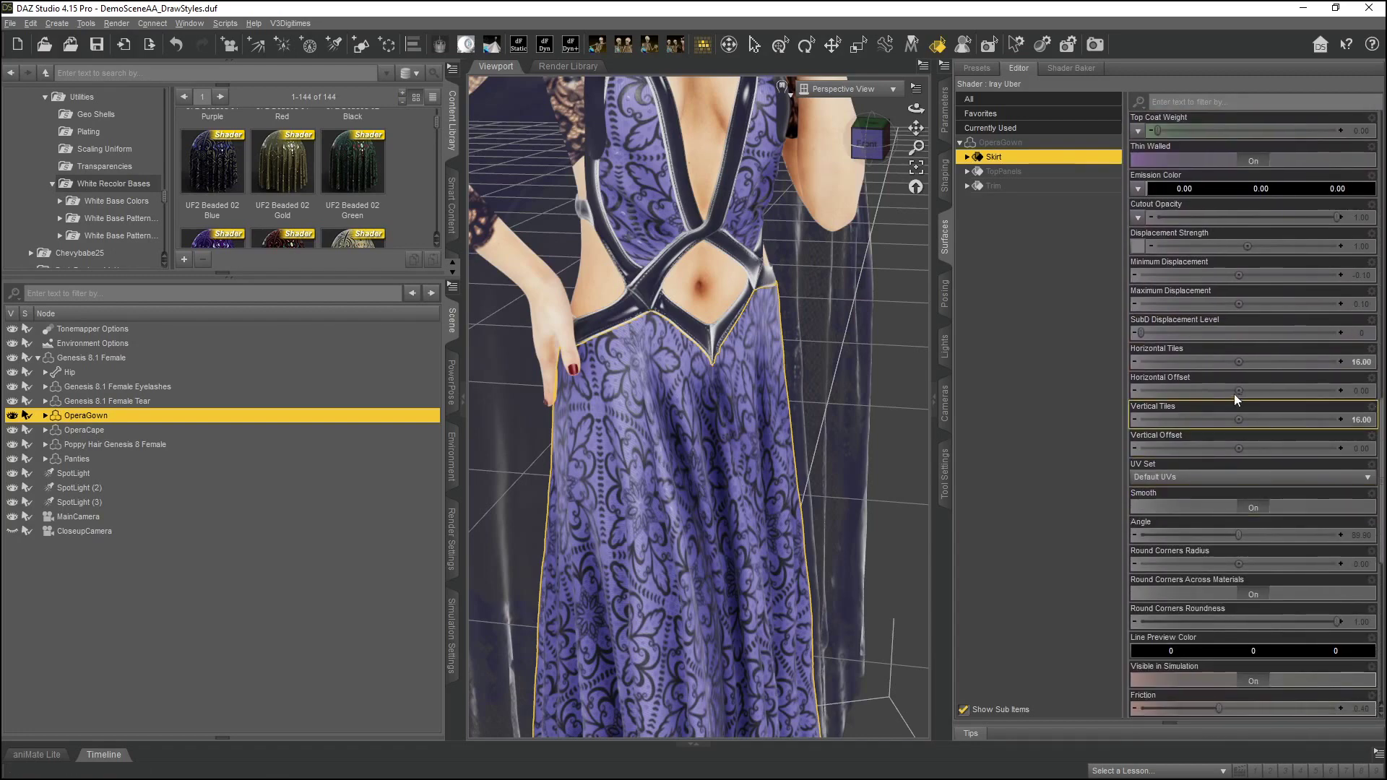
pyautogui.moveTo(1238, 391); pyautogui.dragTo(1213, 391)
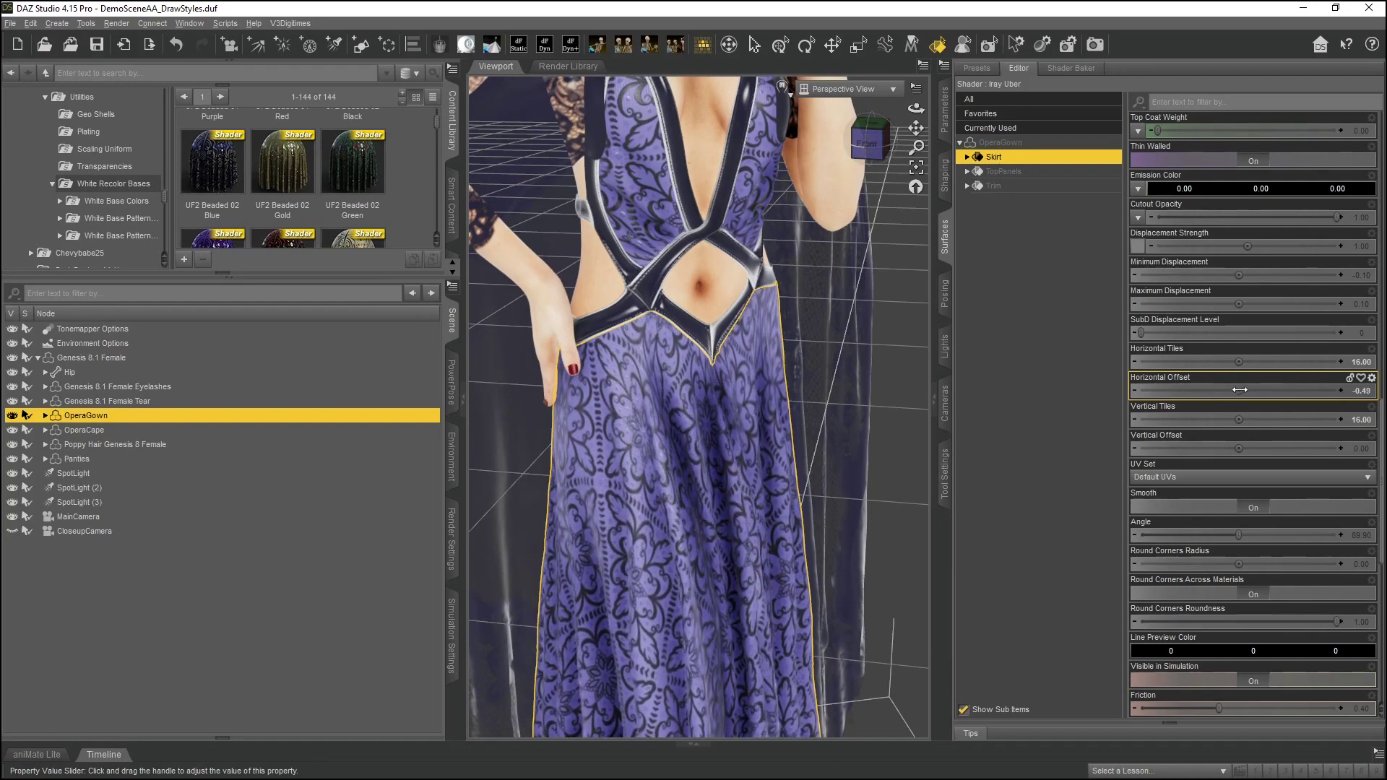
pyautogui.moveTo(1238, 448); pyautogui.dragTo(1198, 448)
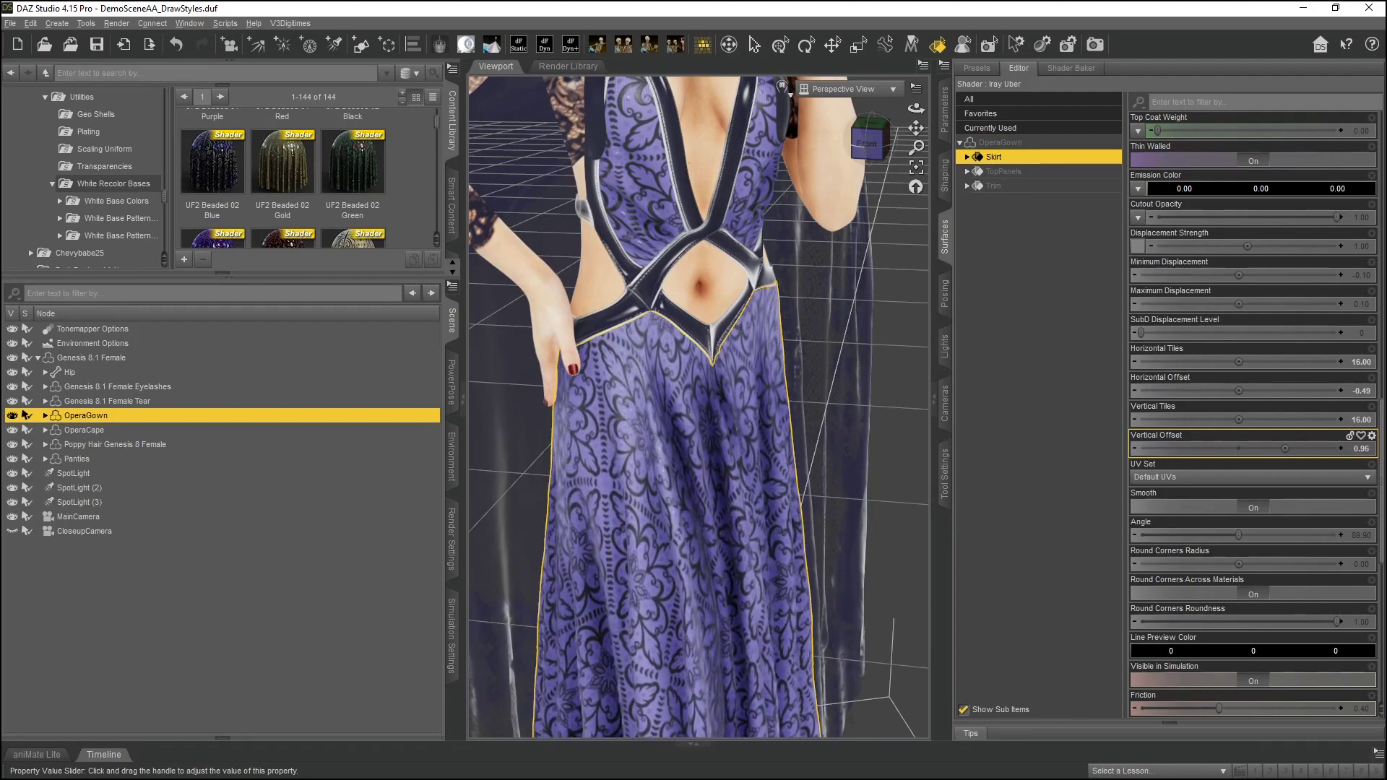
pyautogui.moveTo(1285, 449); pyautogui.dragTo(1285, 448)
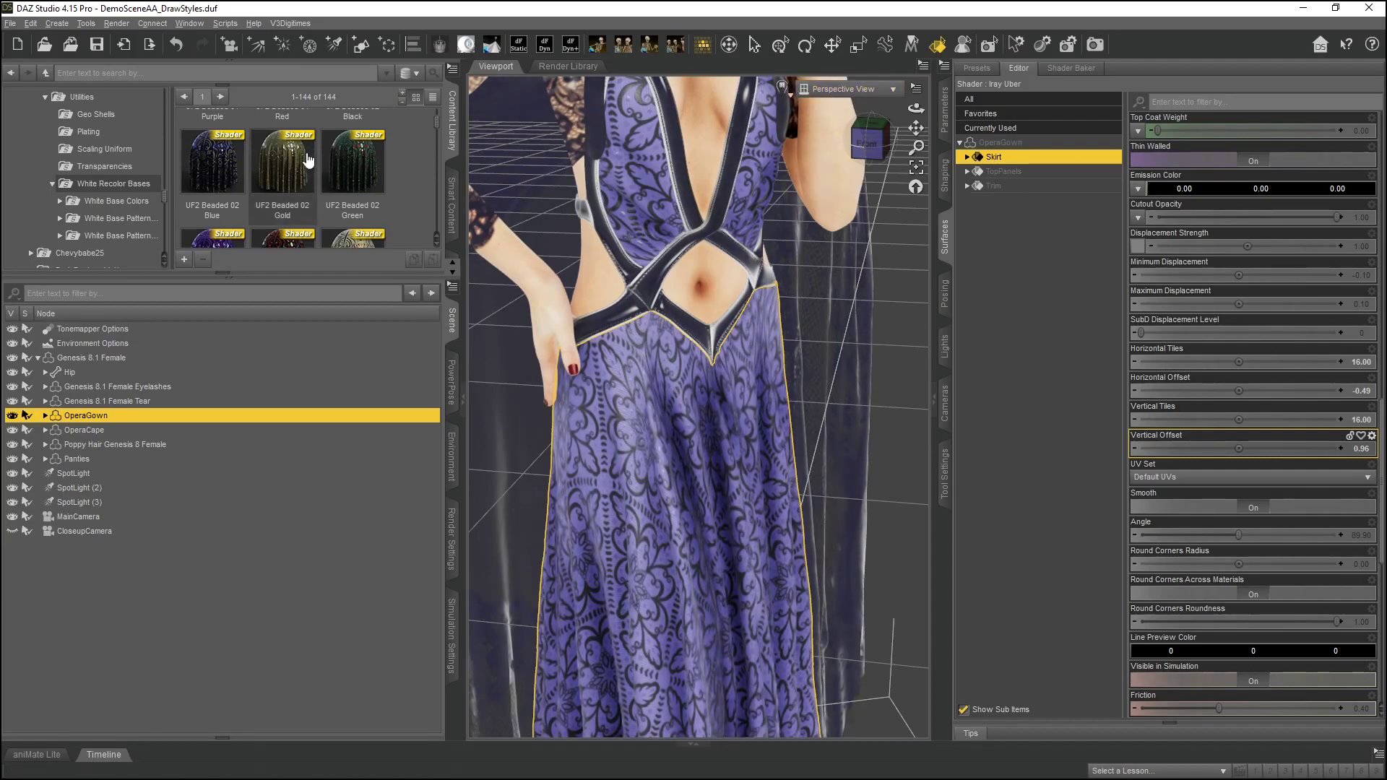
# Apply the UF2 Beaded 01 Black shader to the Skirt and change the viewport to the Texture Shaded draw style
pyautogui.scroll(3, 340, 155)
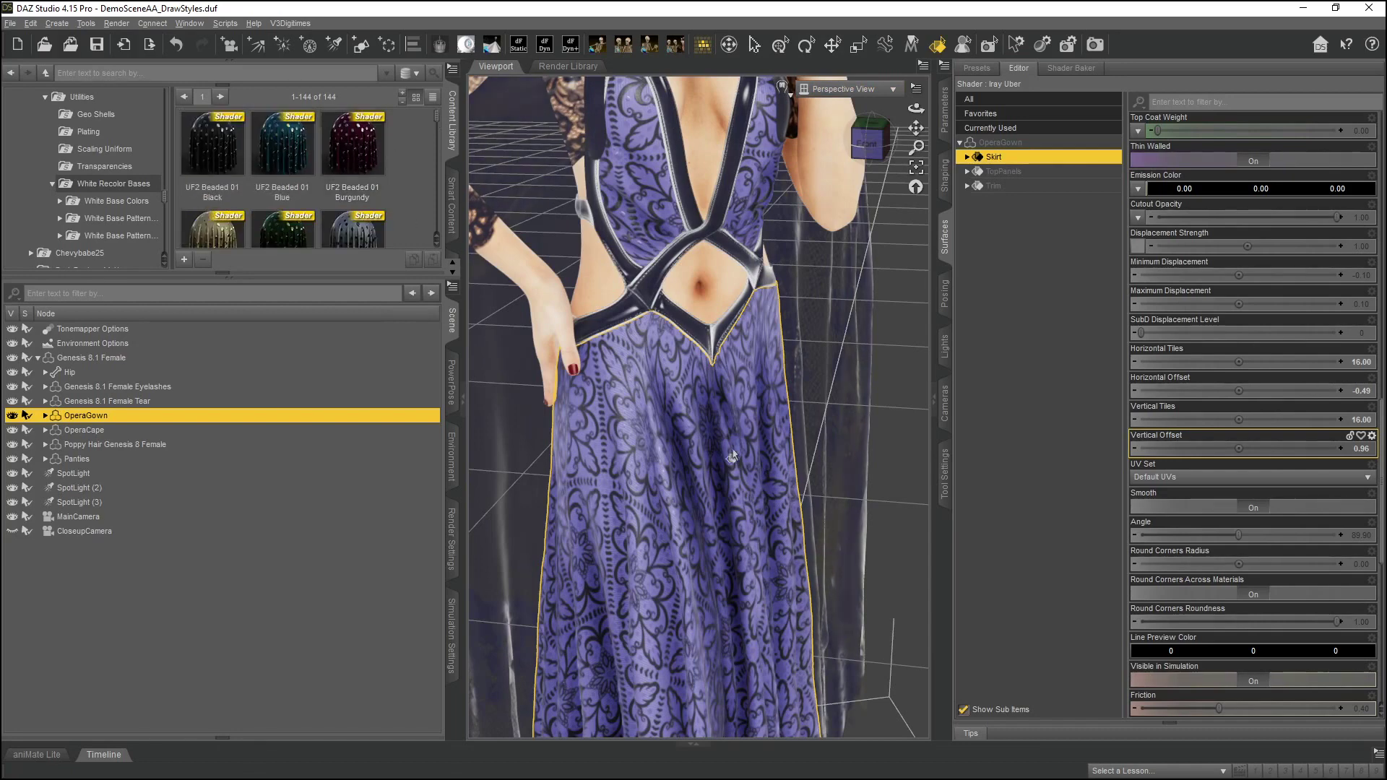
pyautogui.doubleClick(215, 145)
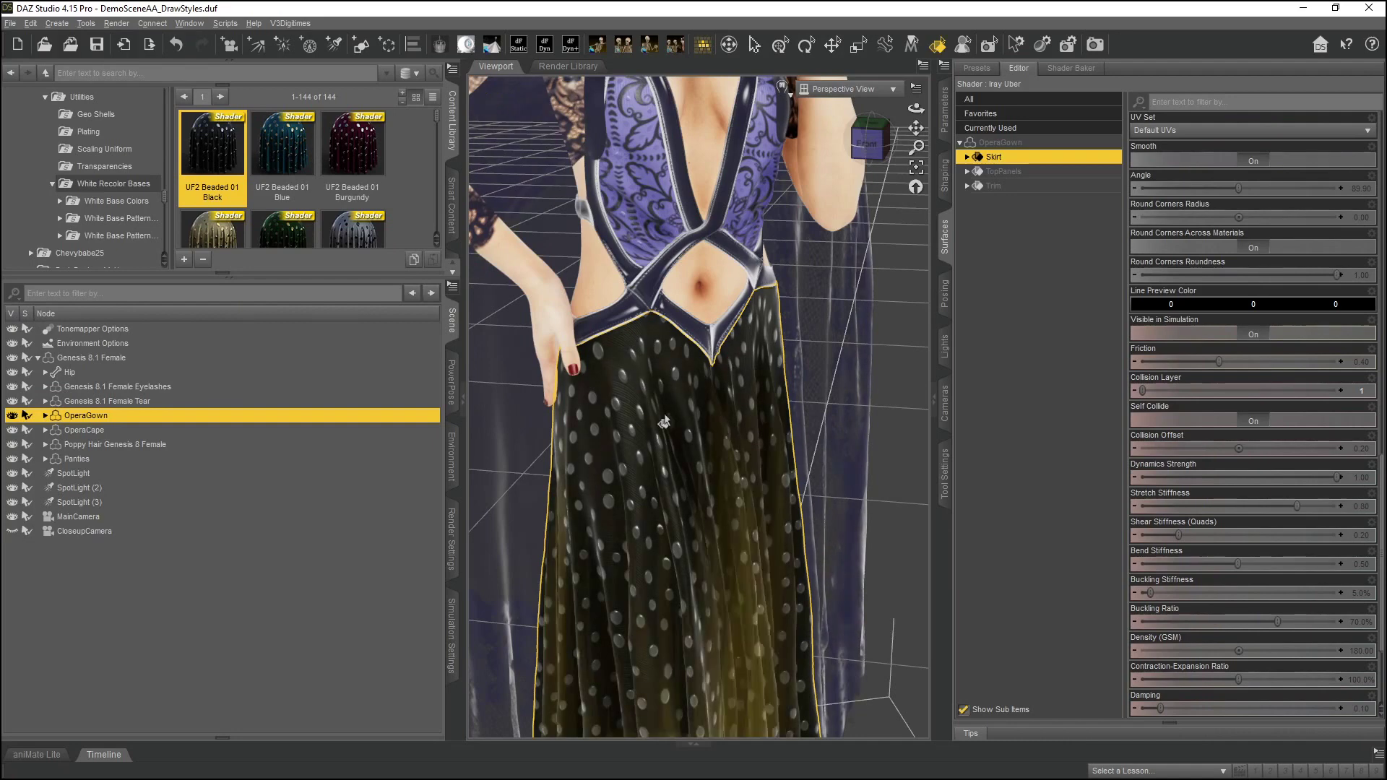
pyautogui.click(780, 97)
pyautogui.click(777, 231)
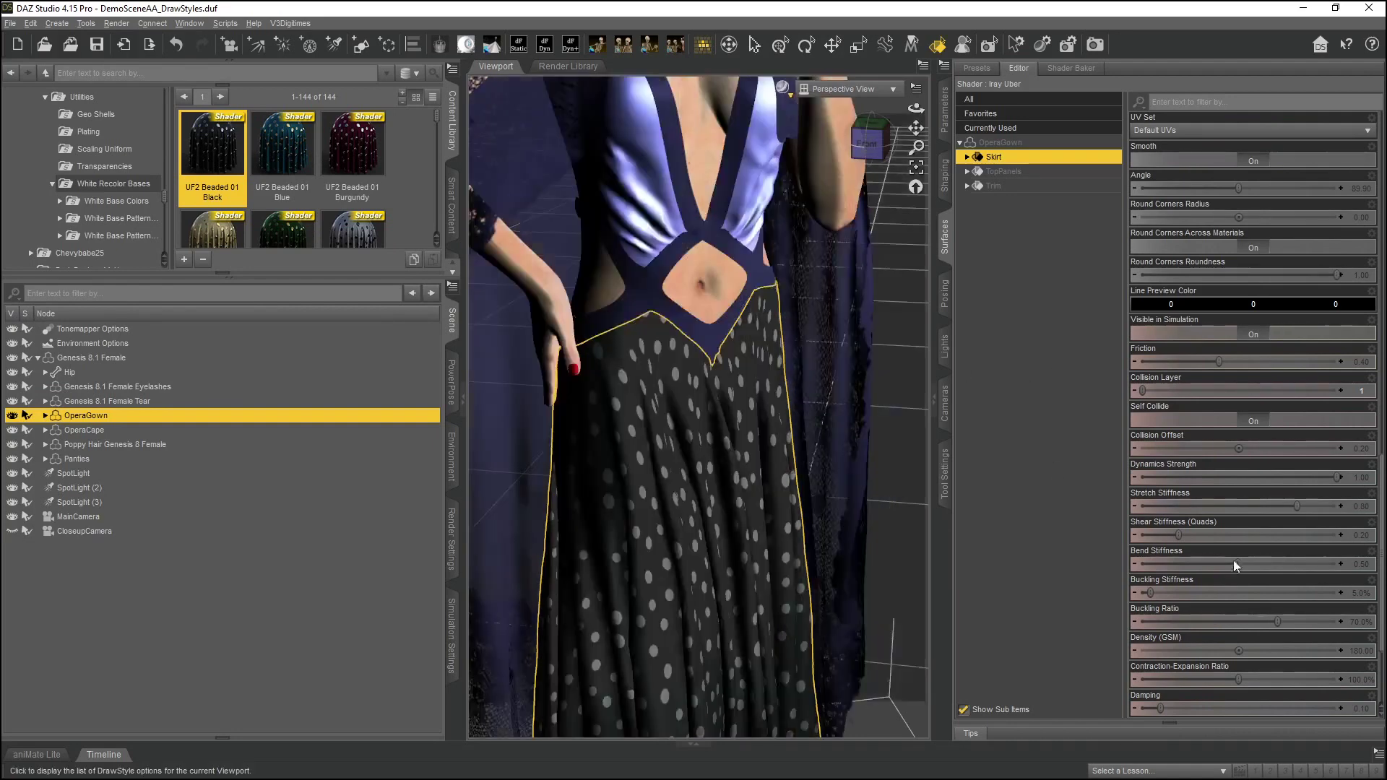
# Shift the beaded pattern on the Skirt with its offset settings and reset the Vertical Offset to its default
pyautogui.scroll(-1, 1231, 492)
pyautogui.scroll(5, 1231, 487)
pyautogui.scroll(5, 1230, 487)
pyautogui.moveTo(1238, 419); pyautogui.dragTo(1274, 419)
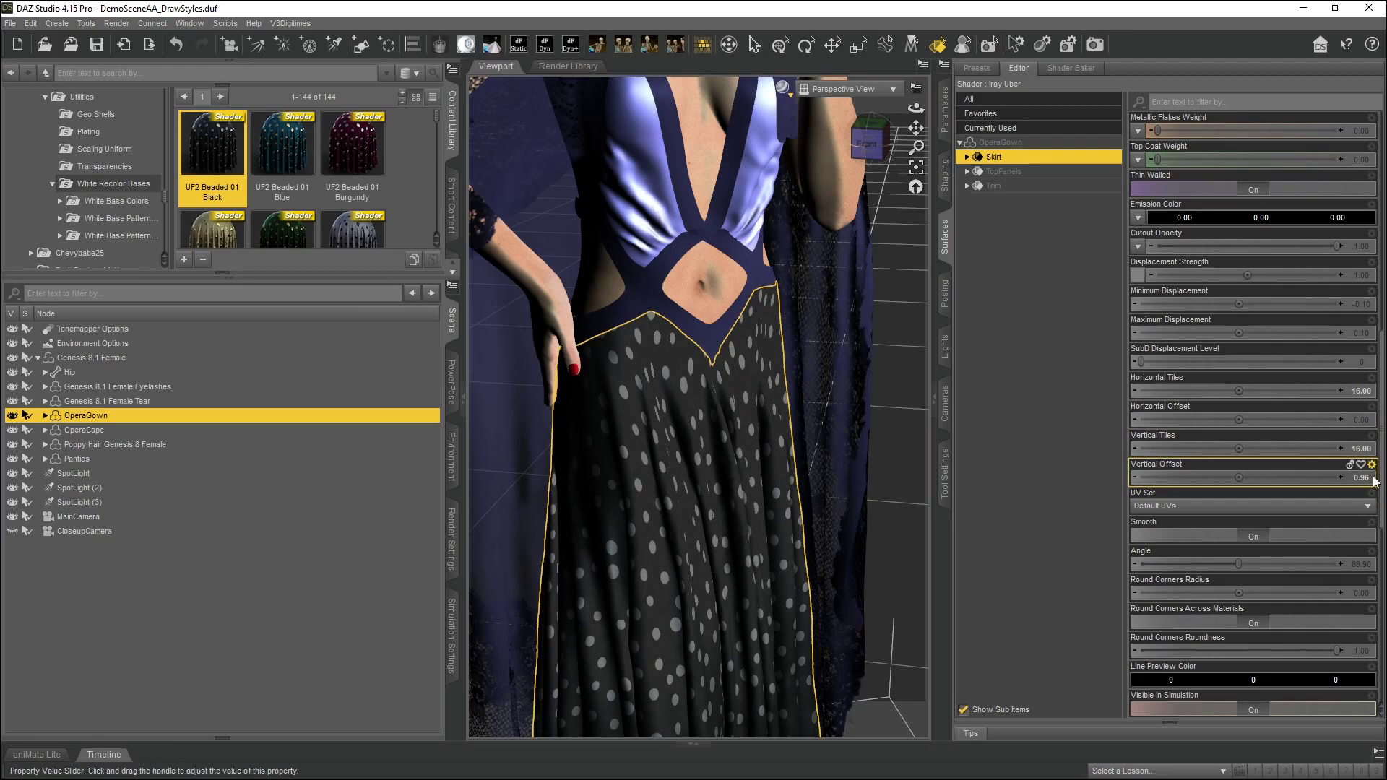
pyautogui.click(1371, 464)
pyautogui.click(1333, 543)
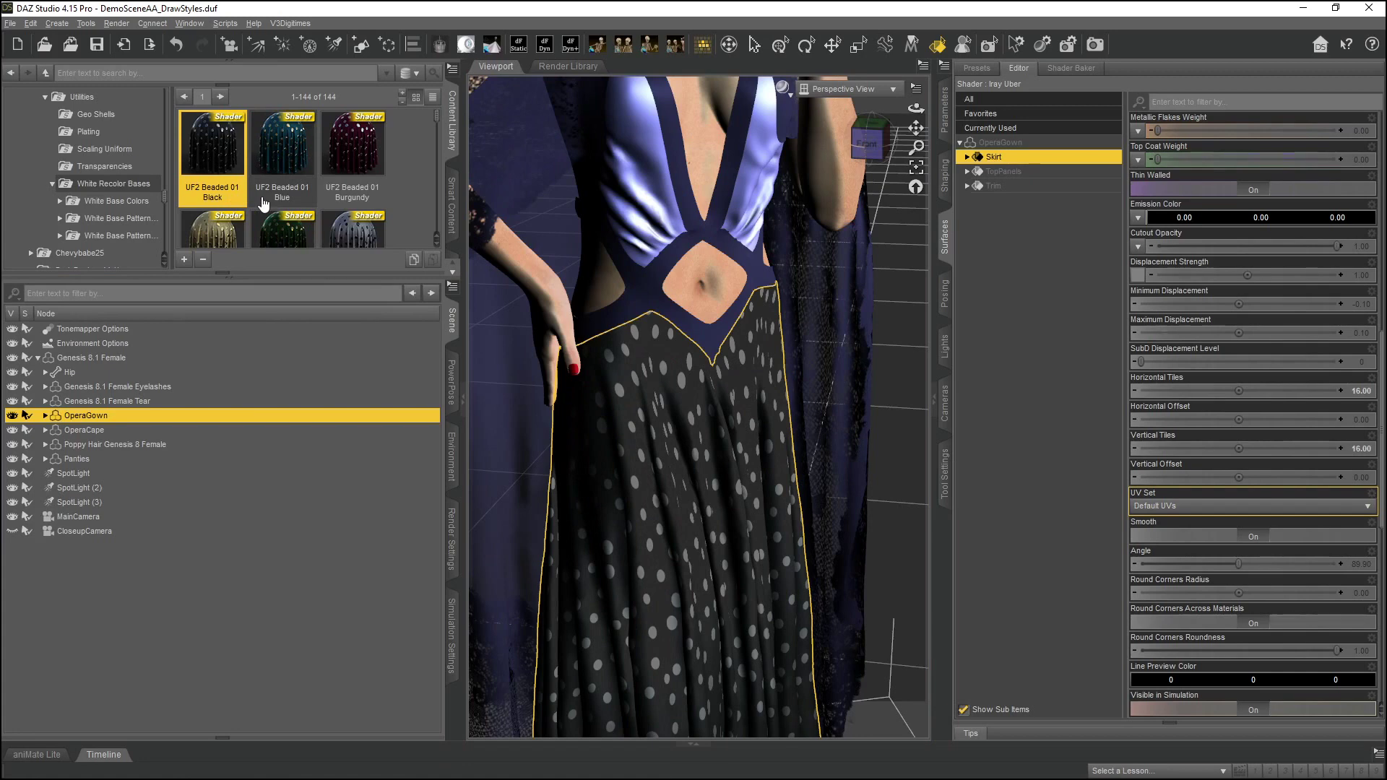
pyautogui.moveTo(264, 205); pyautogui.dragTo(632, 499)
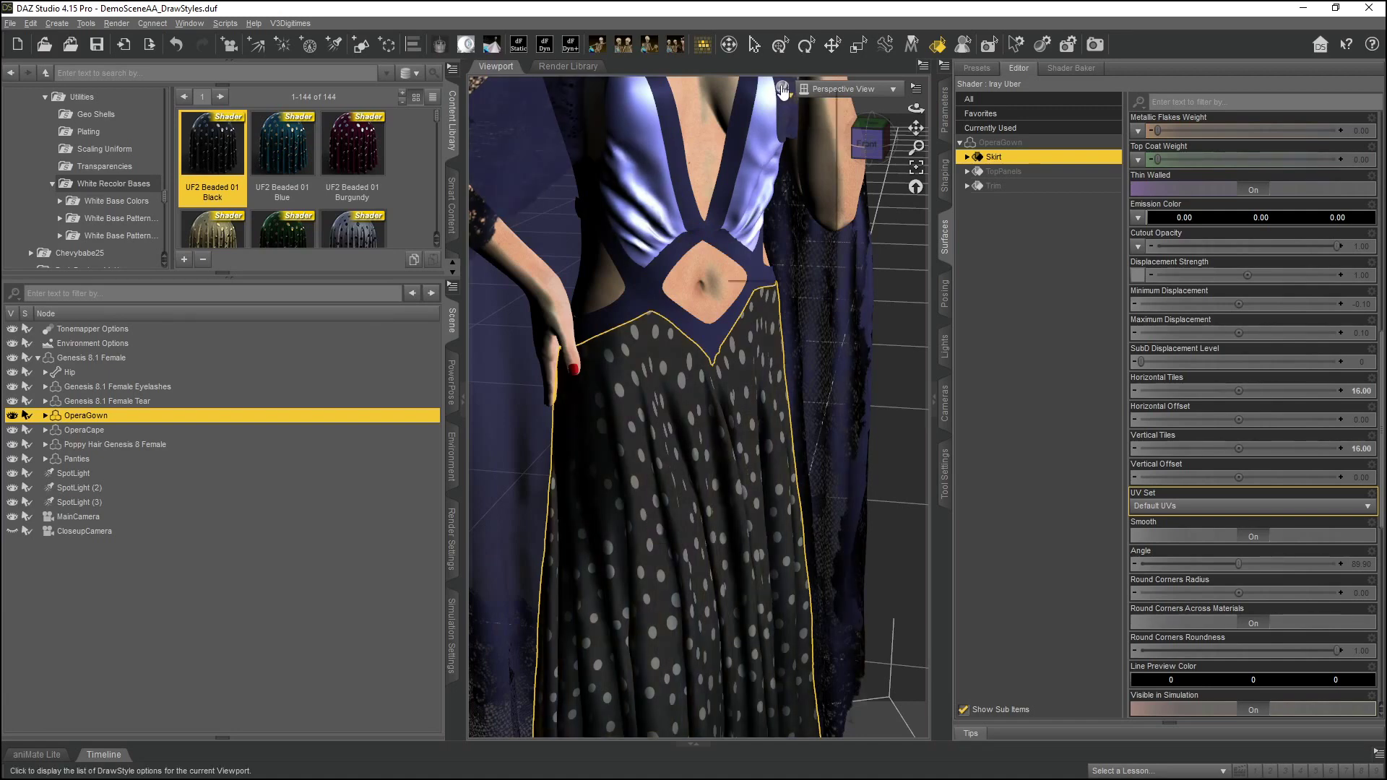
# Undo the Skirt's offset changes and the application of the UF2 Beaded 01 Black shader
pyautogui.click(782, 89)
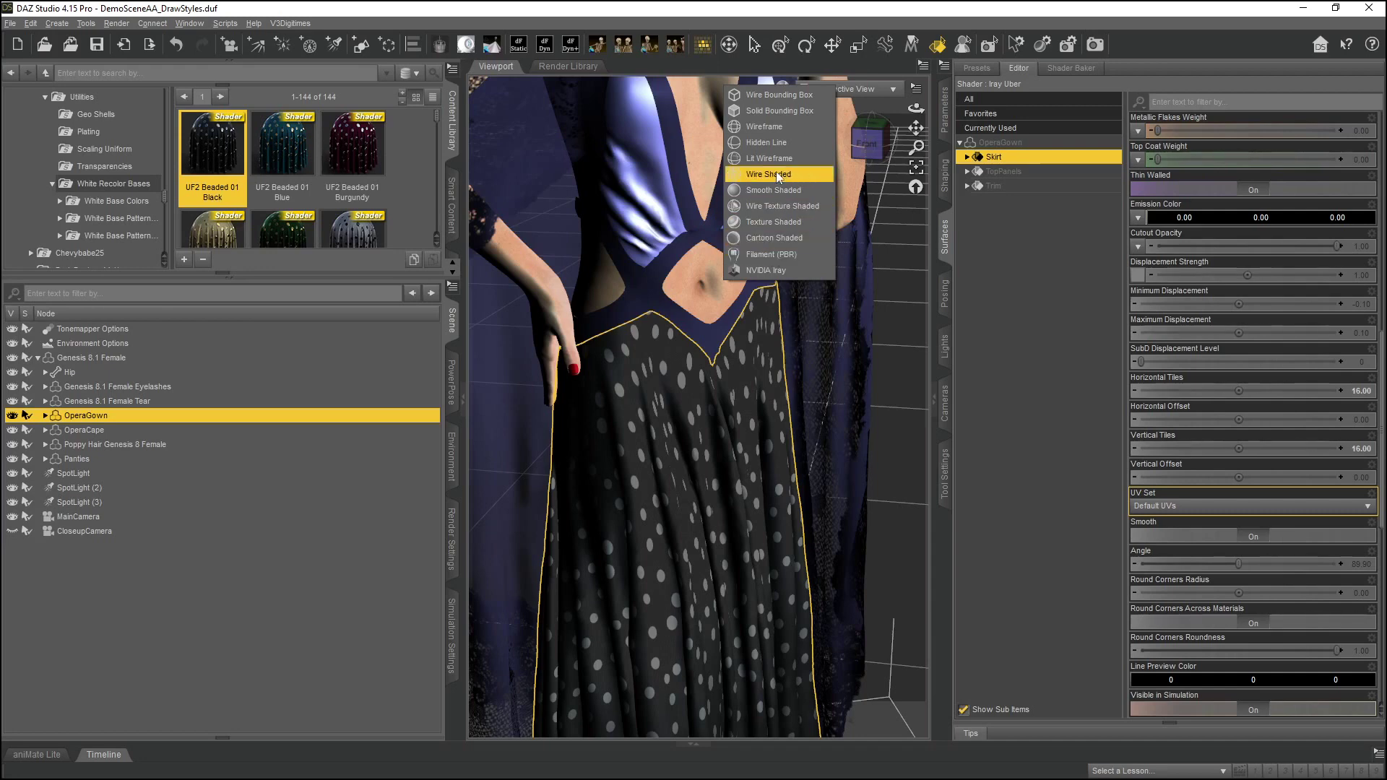
pyautogui.click(177, 47)
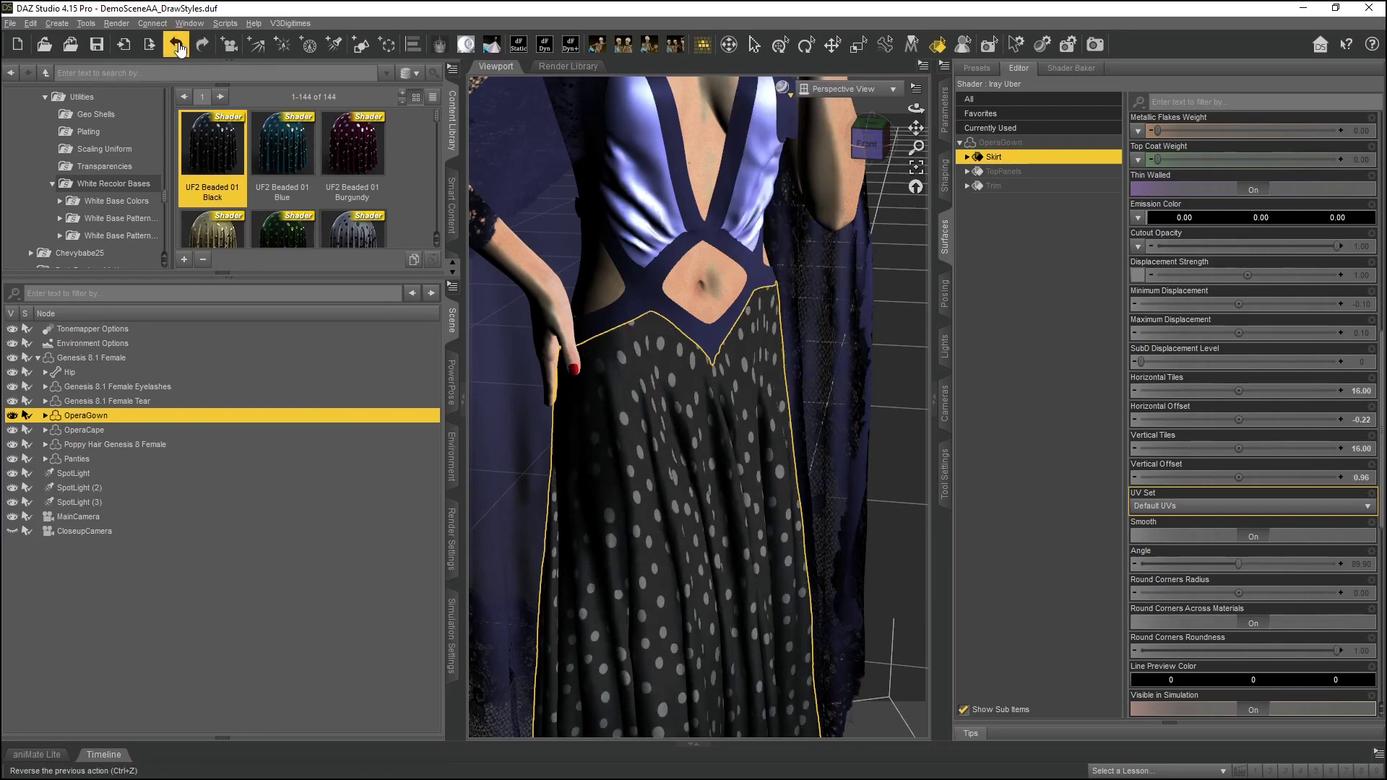
pyautogui.click(177, 47)
pyautogui.click(177, 47)
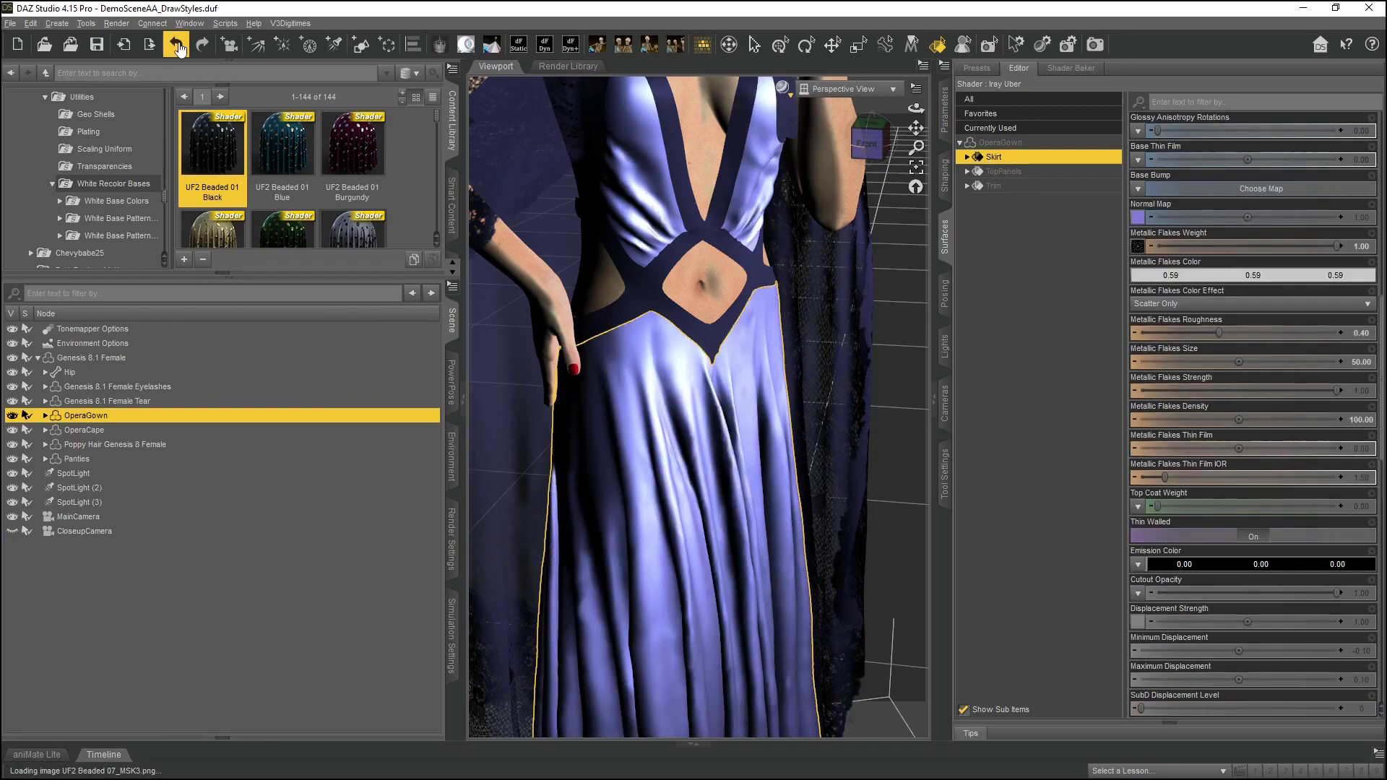
# Change the viewport to the Wire Texture Shaded draw style and view the figure through CloseupCamera
pyautogui.click(829, 90)
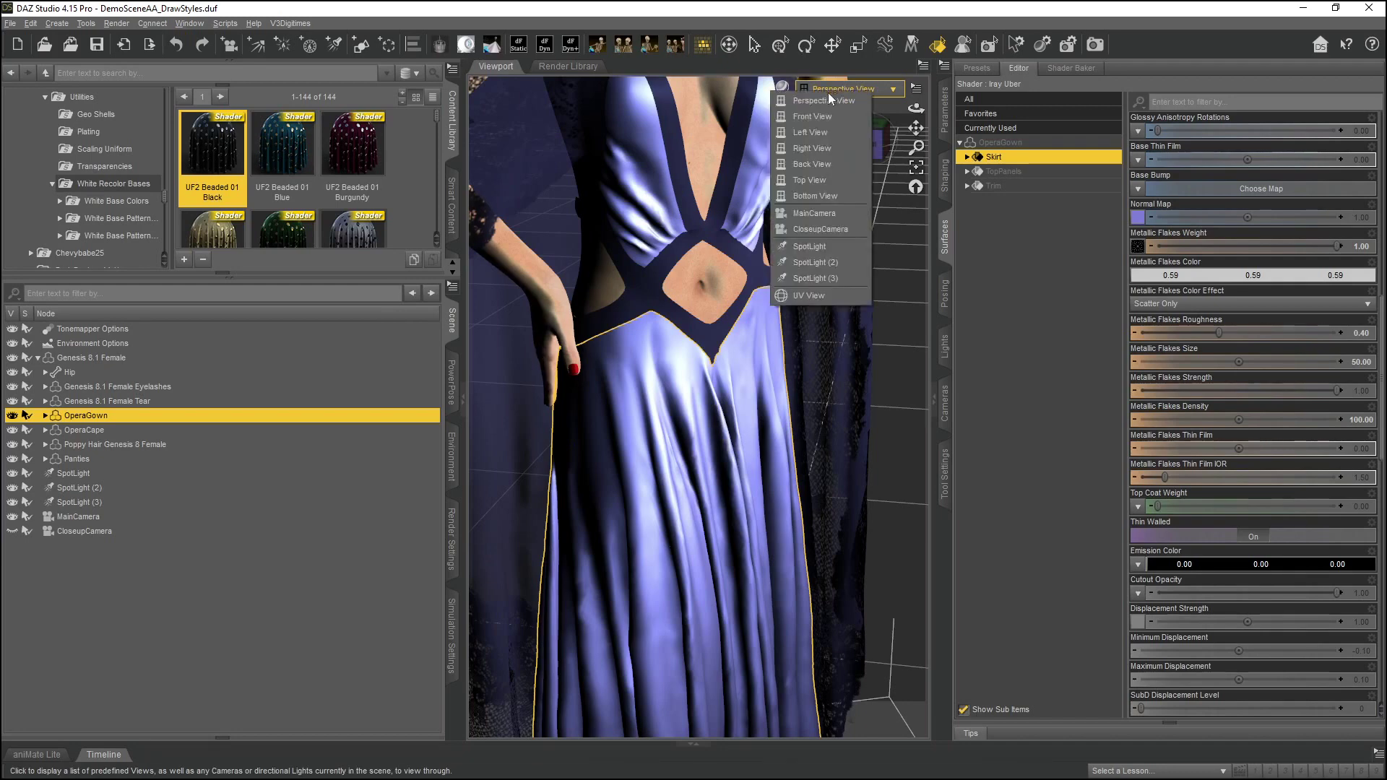
pyautogui.click(782, 87)
pyautogui.click(782, 87)
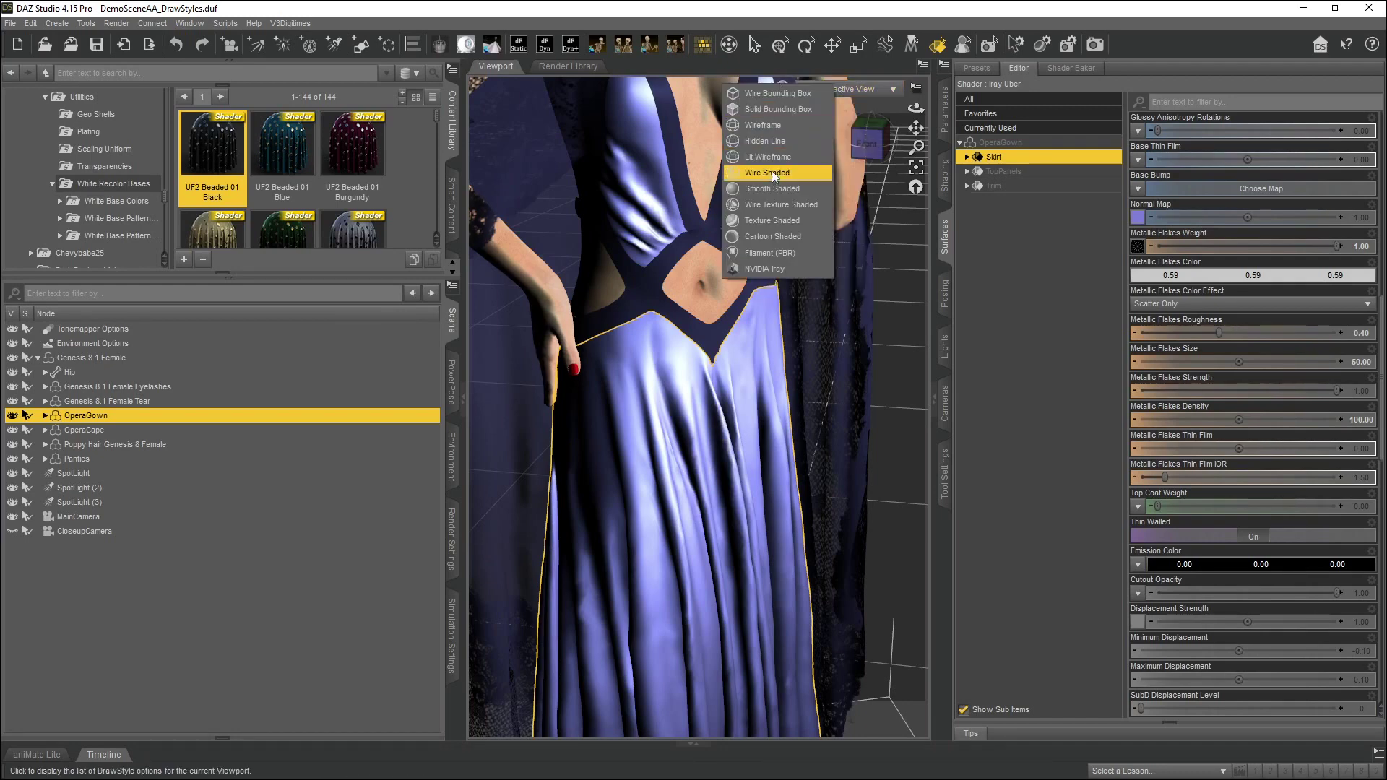
pyautogui.click(772, 205)
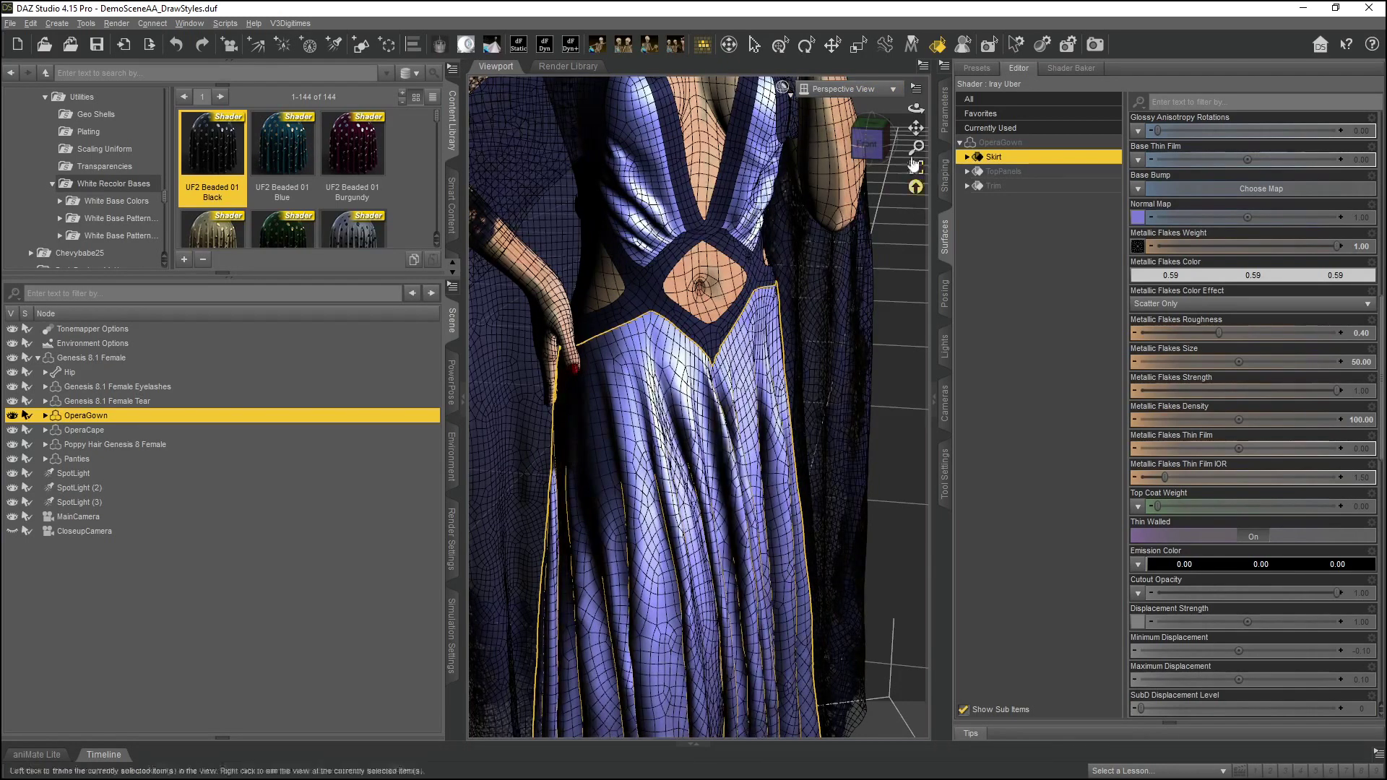
pyautogui.click(842, 89)
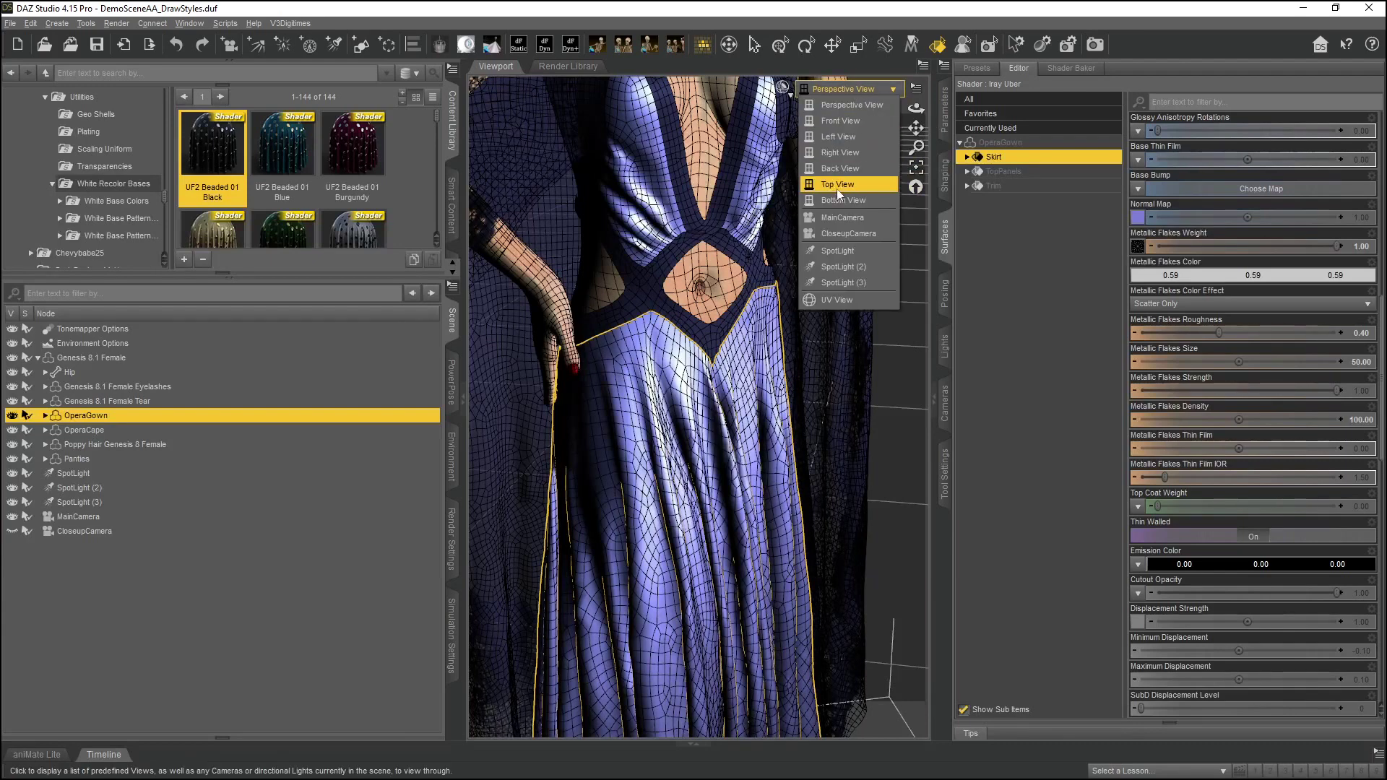
pyautogui.click(842, 232)
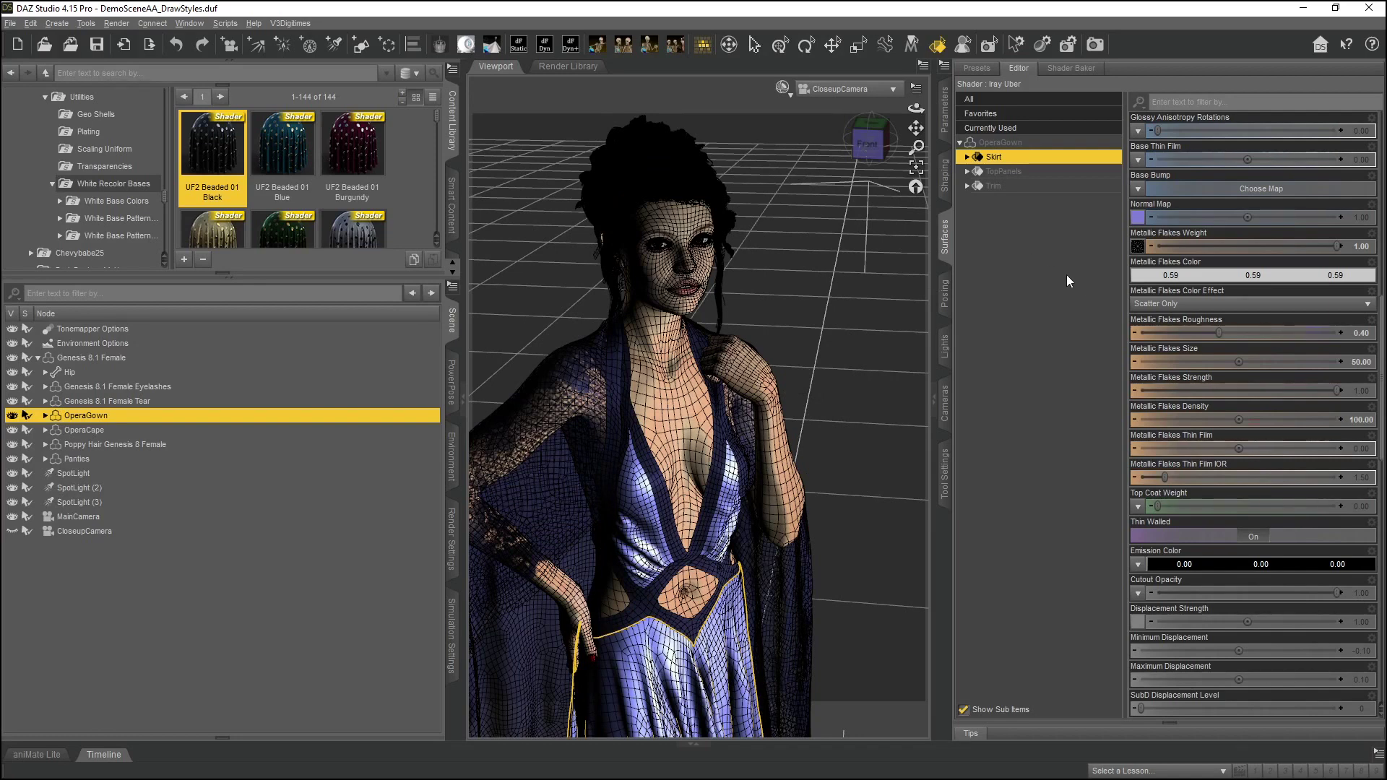
pyautogui.click(781, 90)
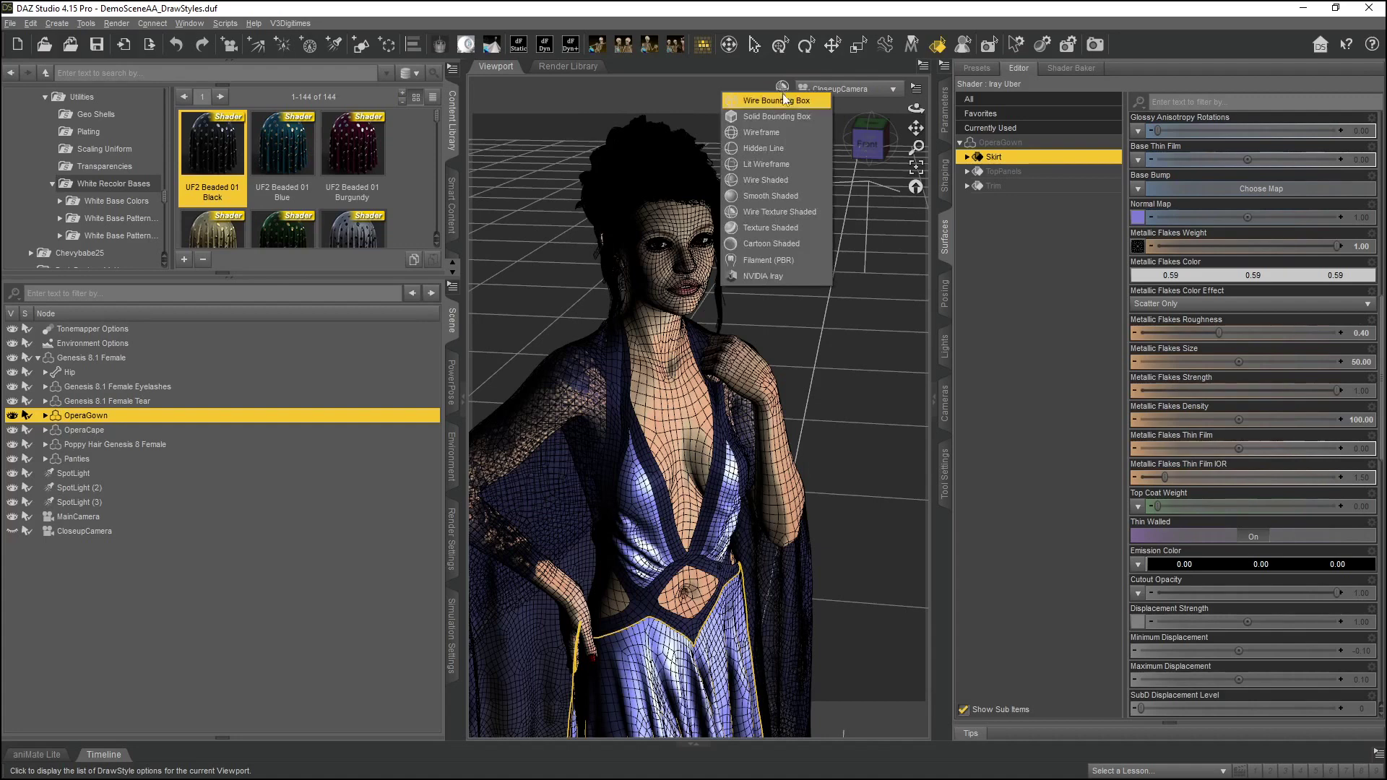
pyautogui.click(782, 211)
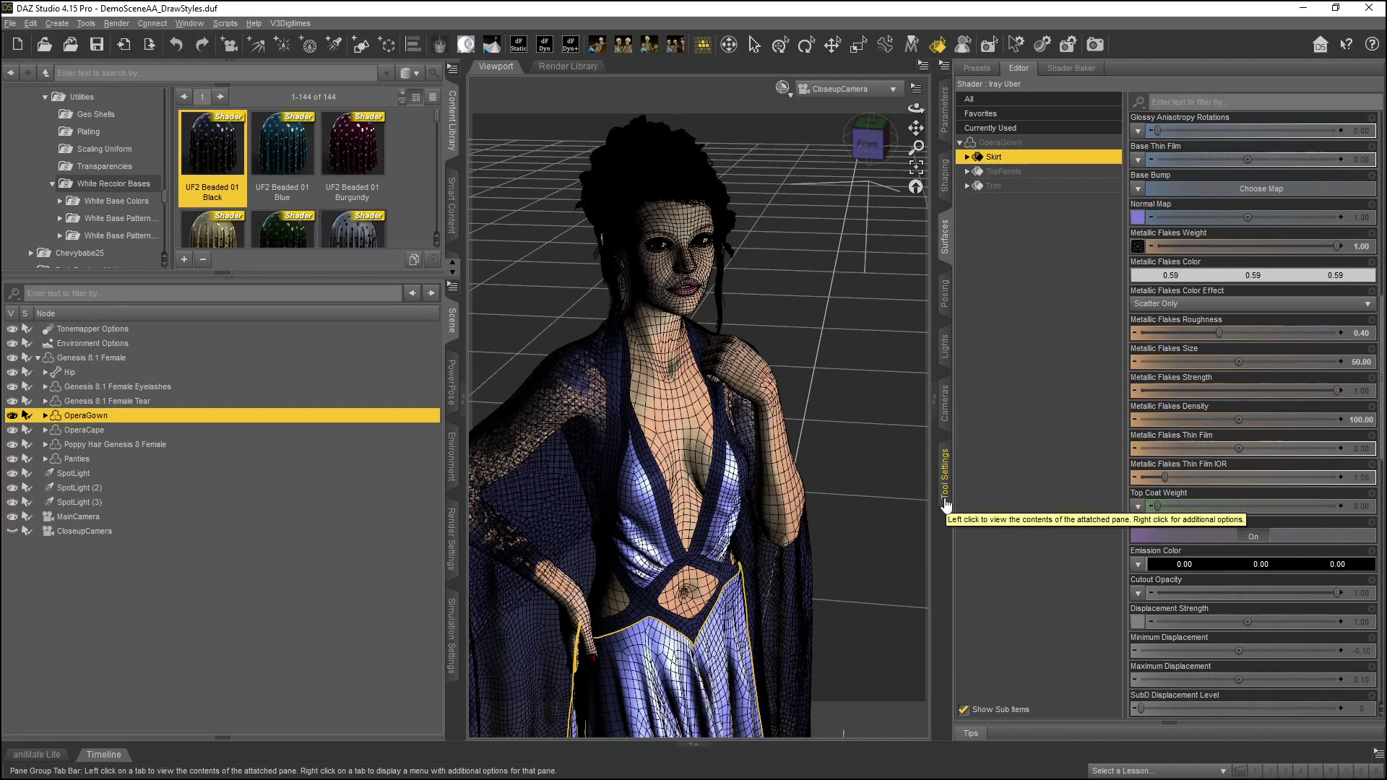
# Set MainCamera's Headlamp Mode to On in the camera settings
pyautogui.click(947, 415)
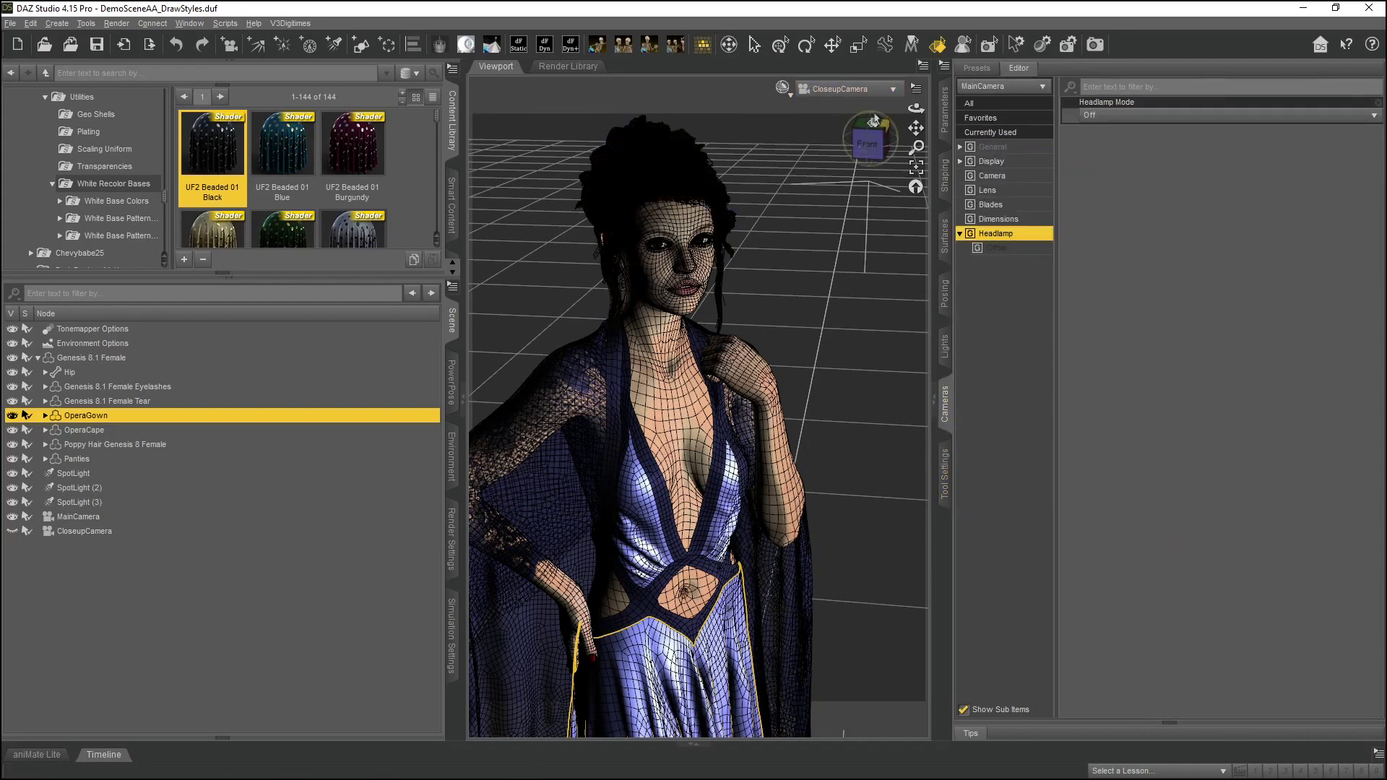
pyautogui.click(1094, 115)
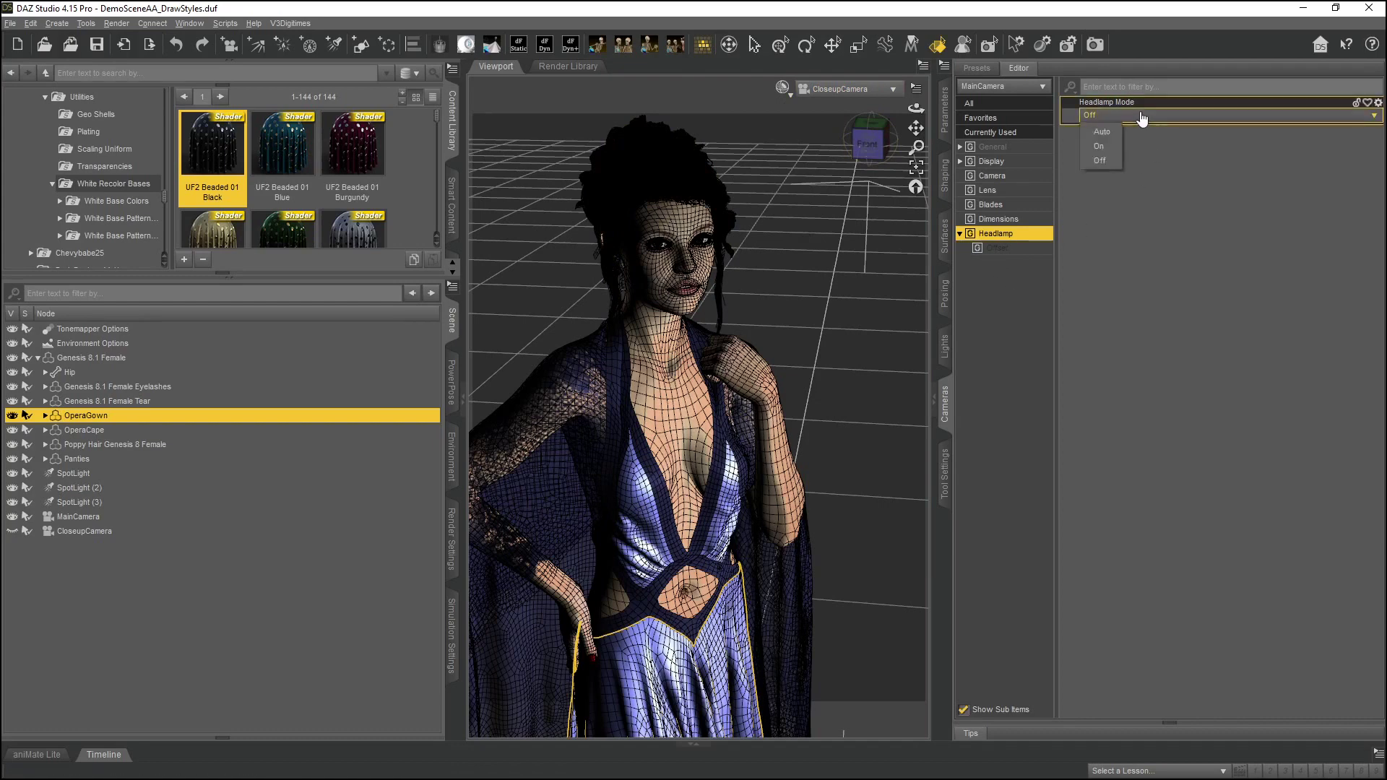
pyautogui.click(1099, 147)
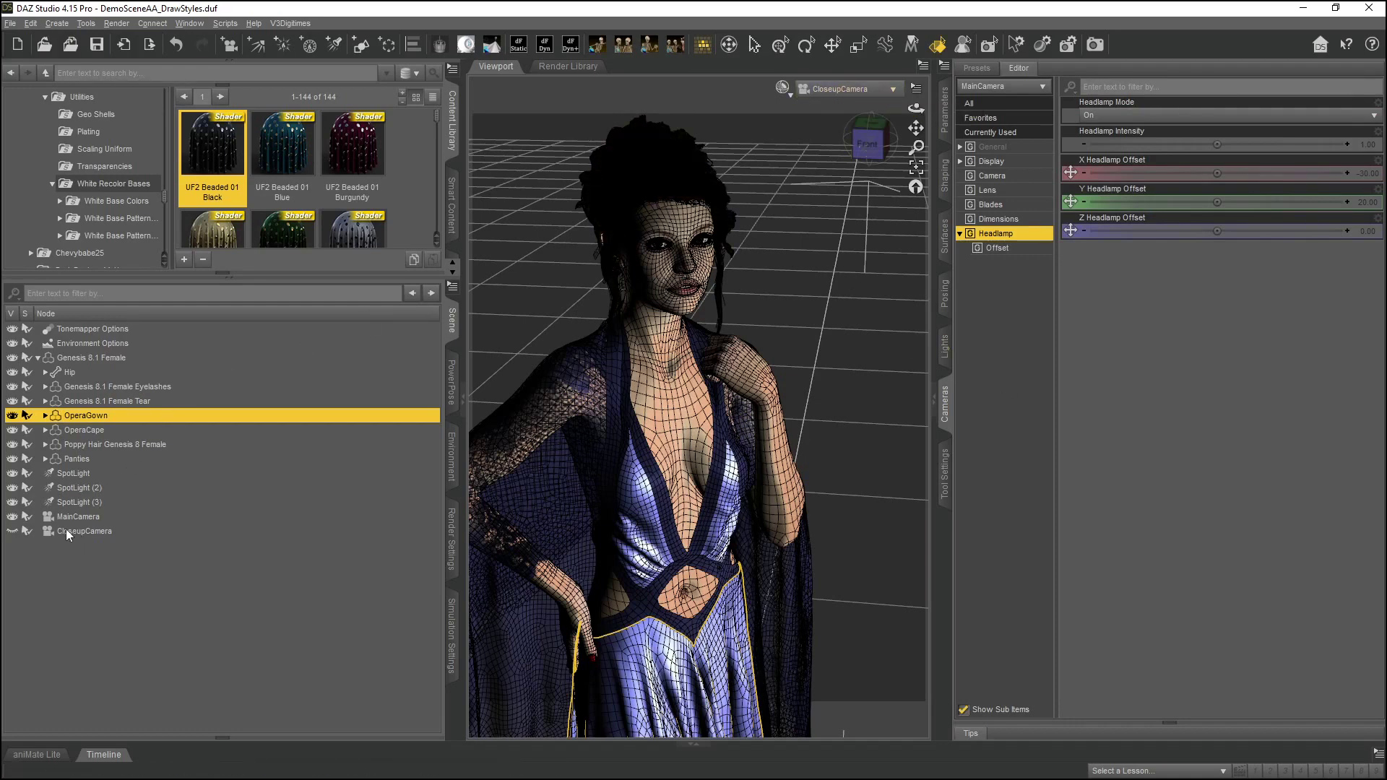
# Set CloseupCamera's Headlamp Mode to On in the camera settings
pyautogui.click(998, 88)
pyautogui.click(1009, 119)
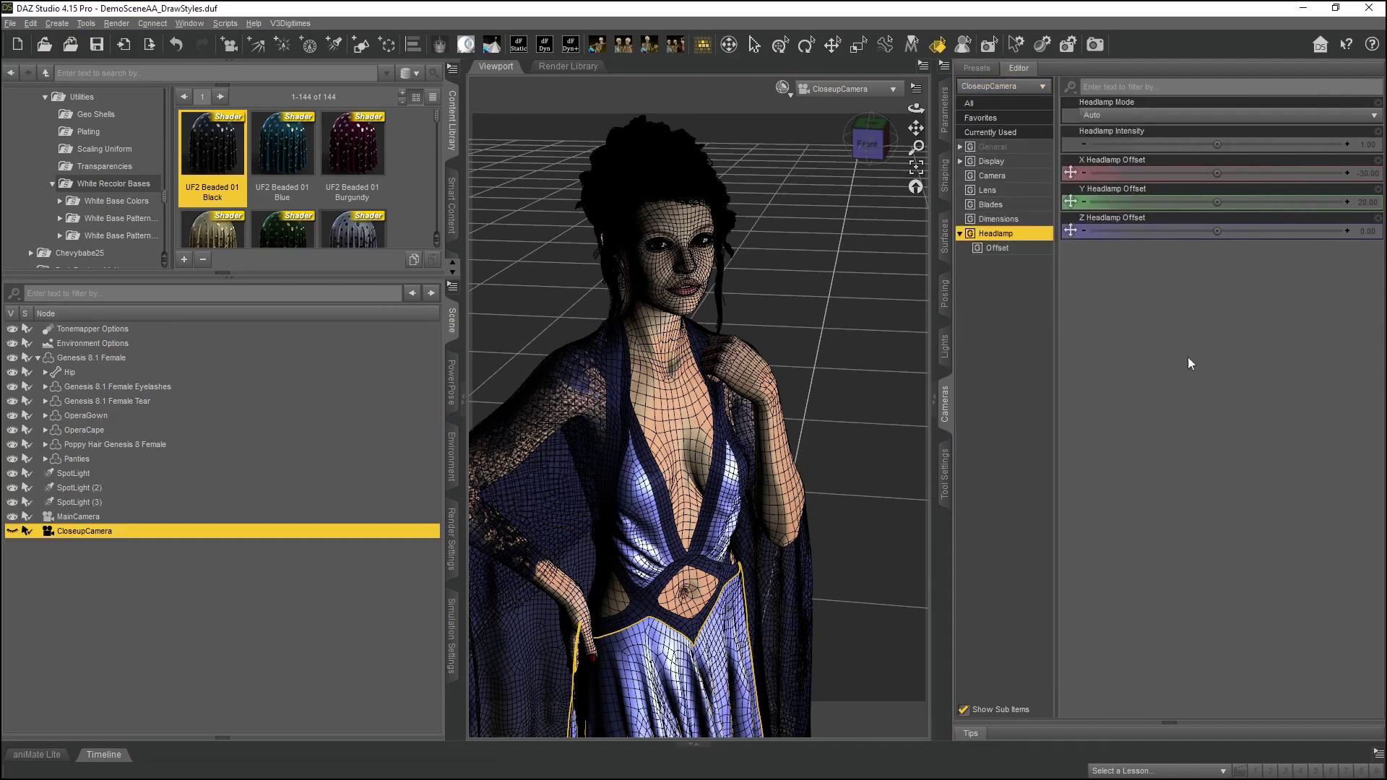
pyautogui.click(1108, 116)
pyautogui.click(1098, 146)
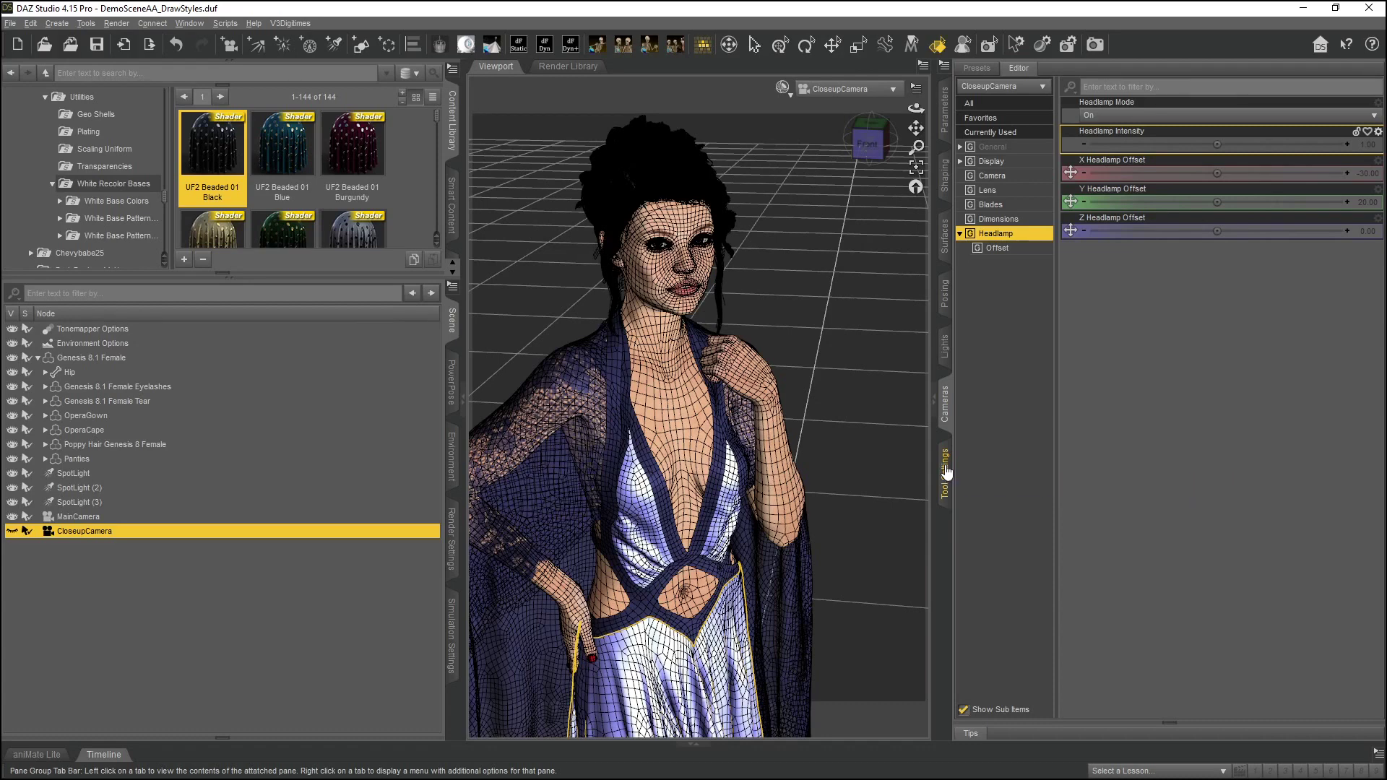
# Select MainCamera in the scene and set its Headlamp Mode to Off
pyautogui.click(75, 517)
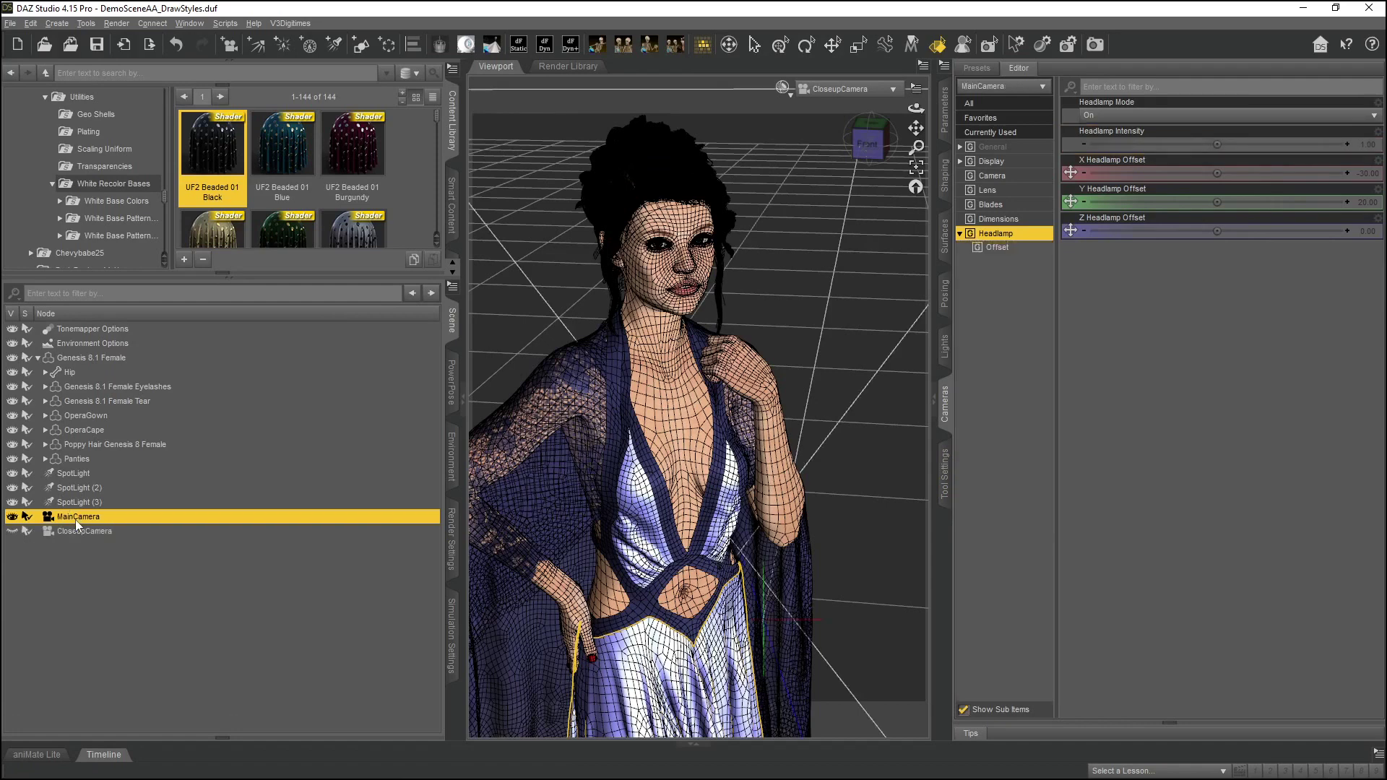
pyautogui.click(1102, 115)
pyautogui.click(1102, 153)
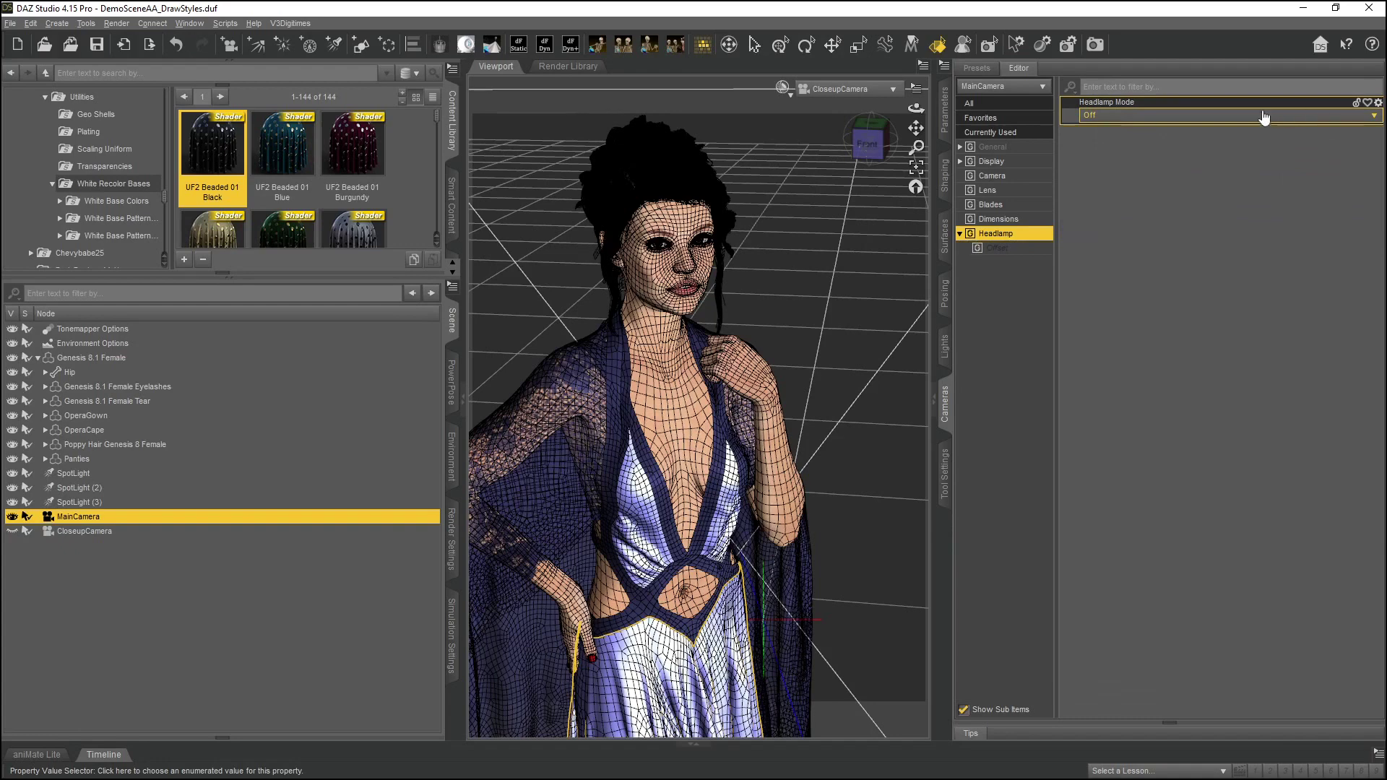
# Compare CloseupCamera's lighting by setting its Headlamp Mode to Off and back to On
pyautogui.click(76, 534)
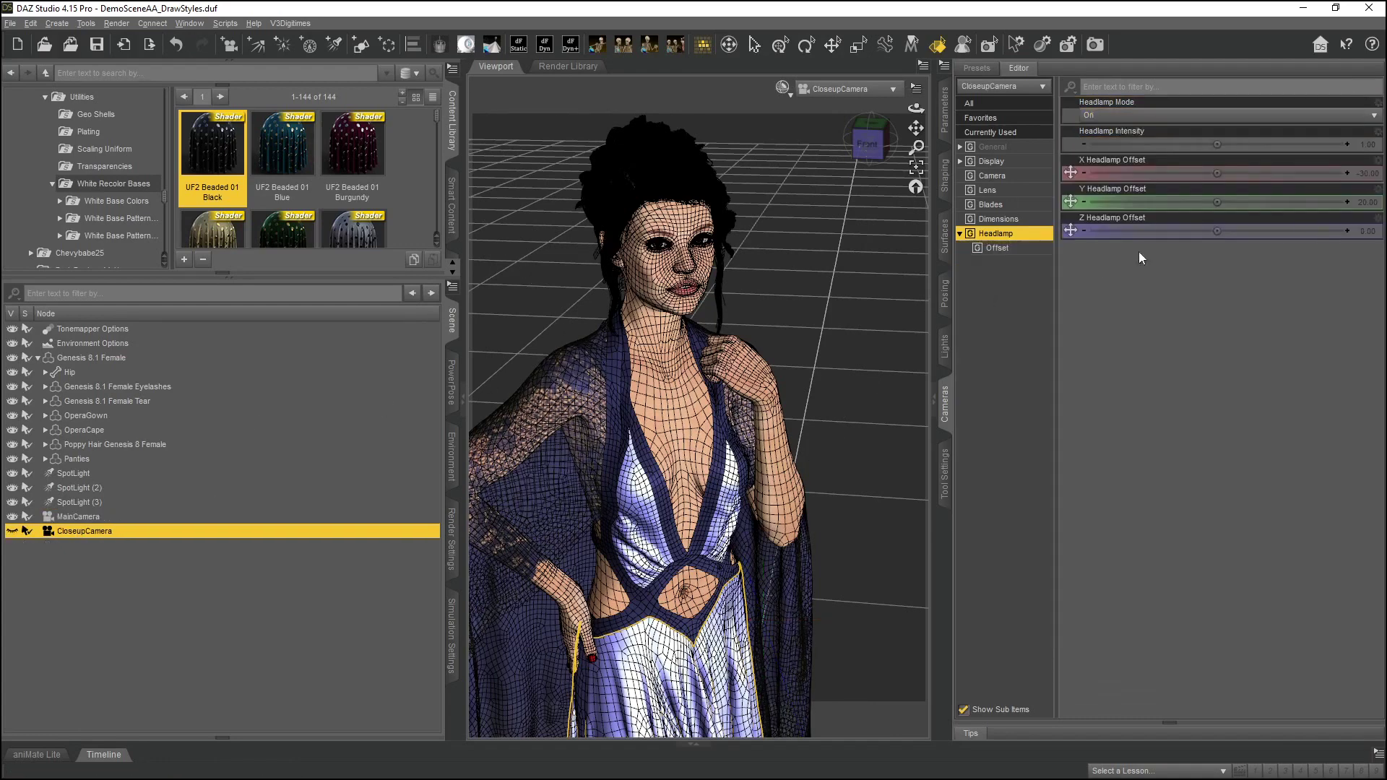
pyautogui.click(1119, 115)
pyautogui.click(1105, 161)
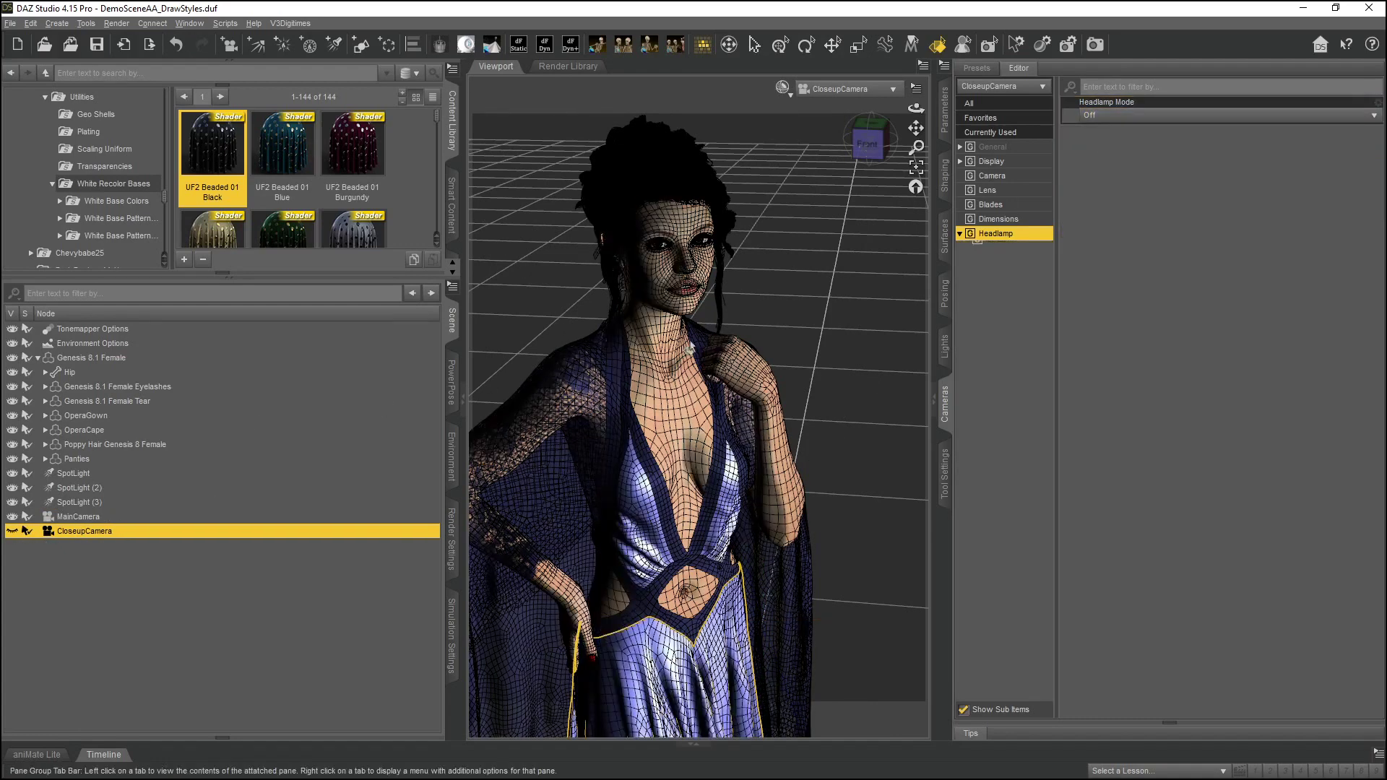
pyautogui.click(75, 611)
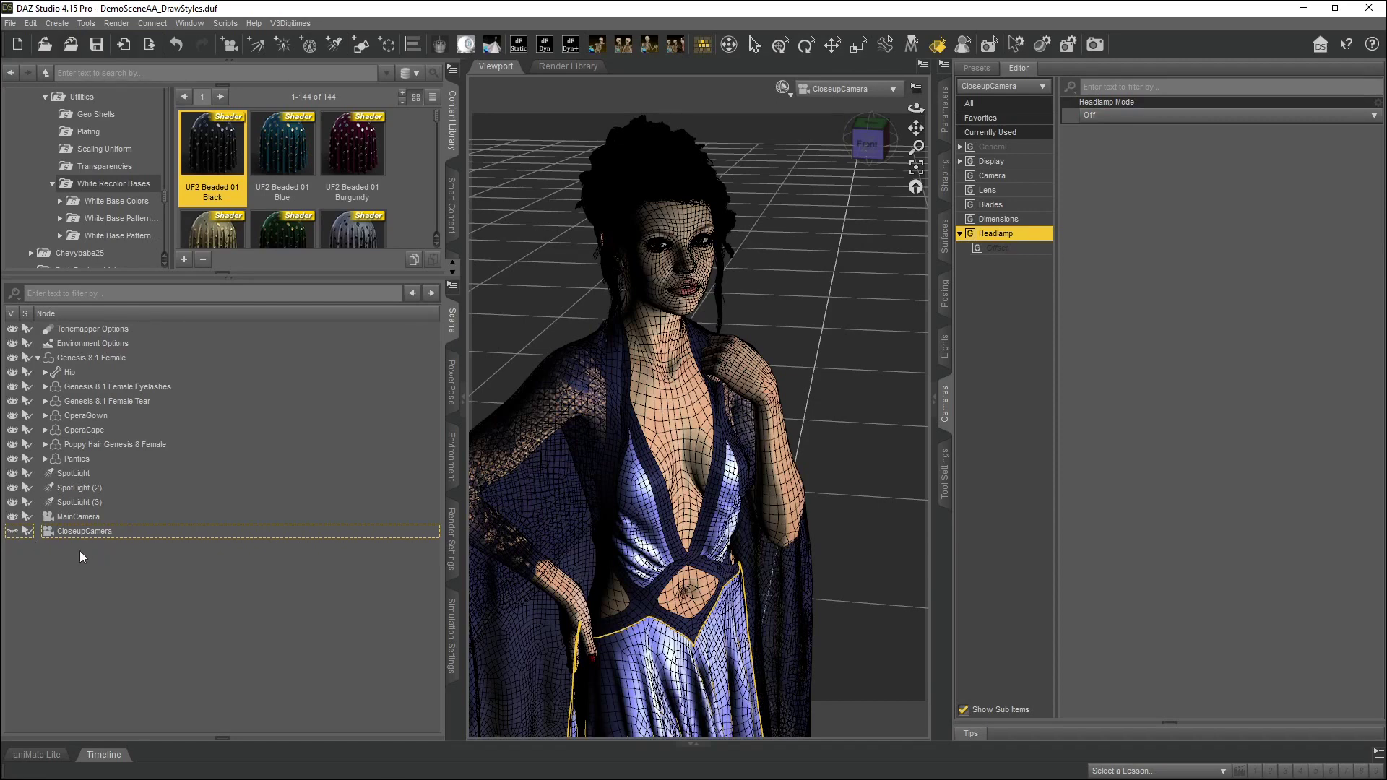
pyautogui.click(1135, 116)
pyautogui.click(1099, 146)
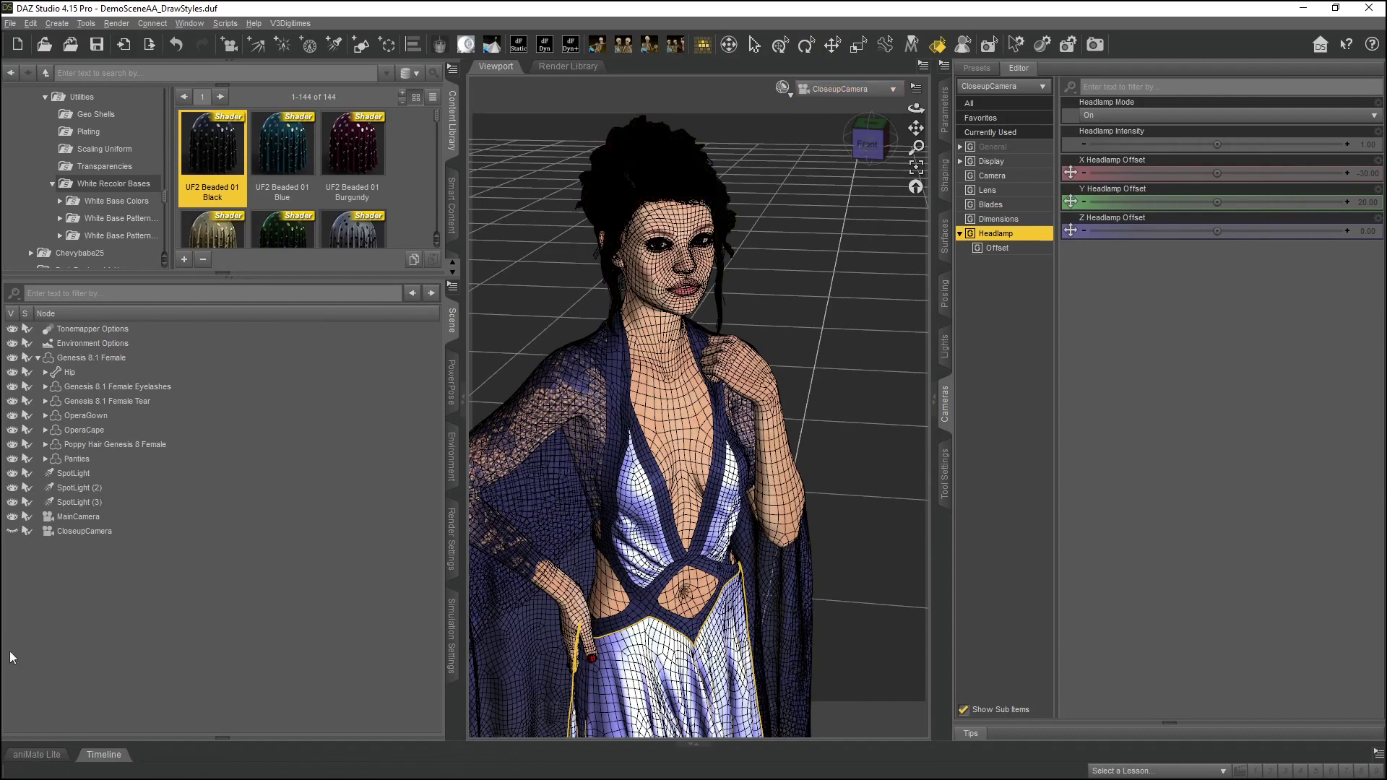
# Show the CloseupCamera object in the MainCamera view and activate the Translate tool
pyautogui.click(826, 89)
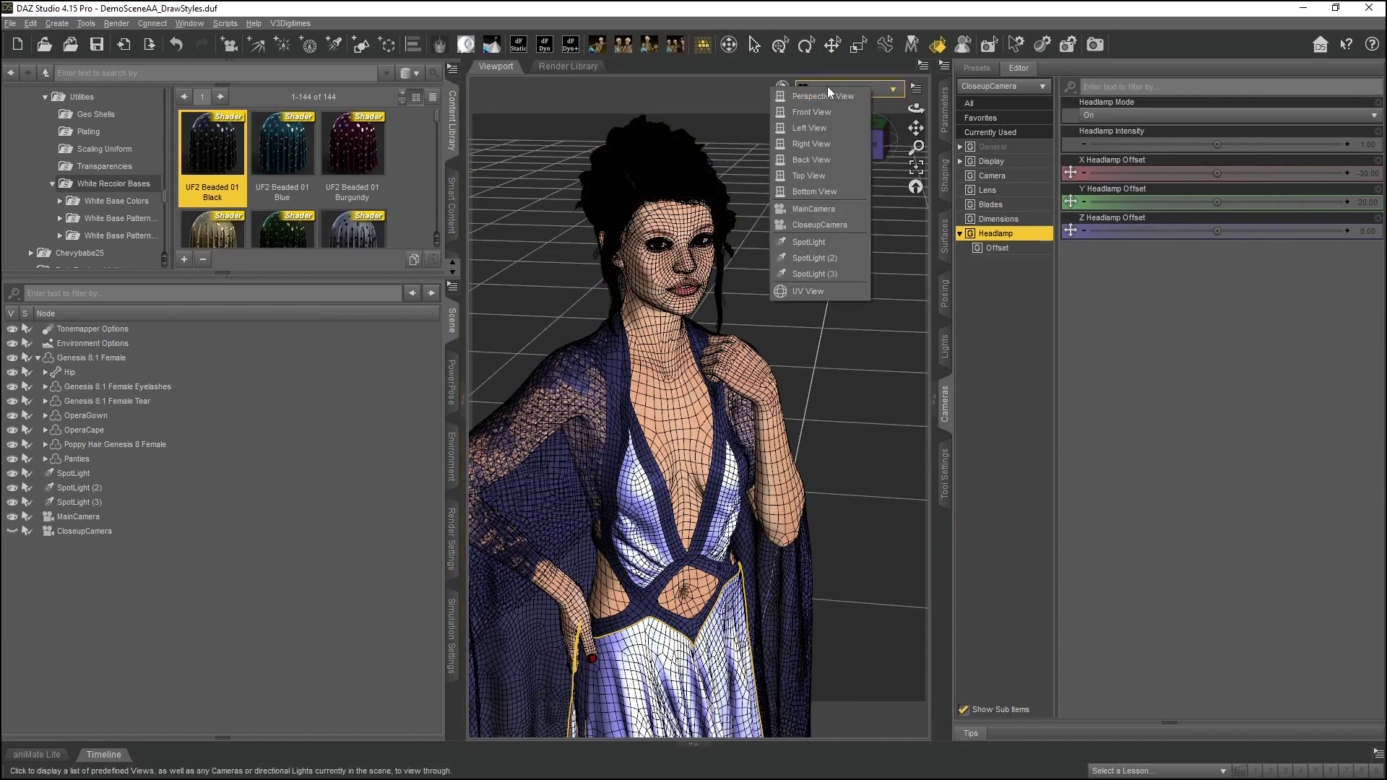
pyautogui.click(816, 206)
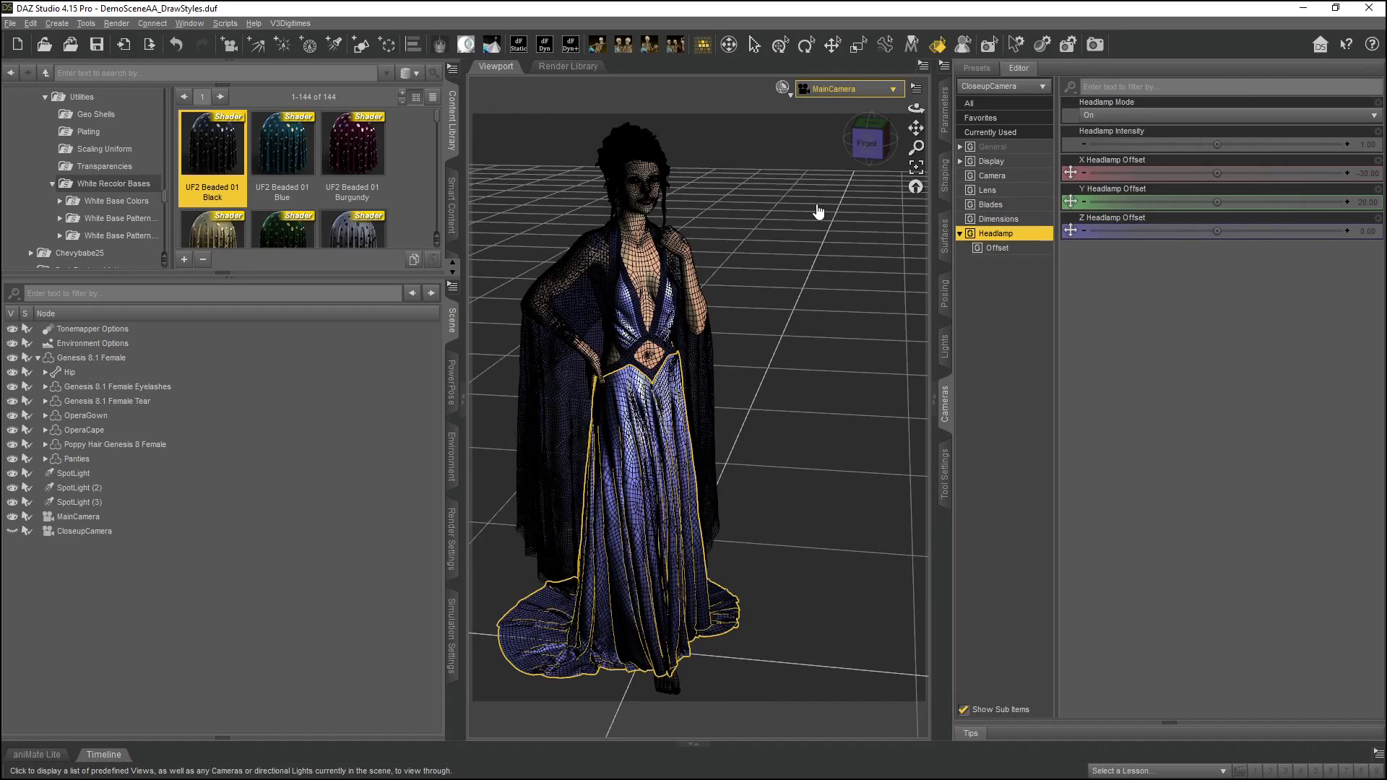
pyautogui.click(12, 531)
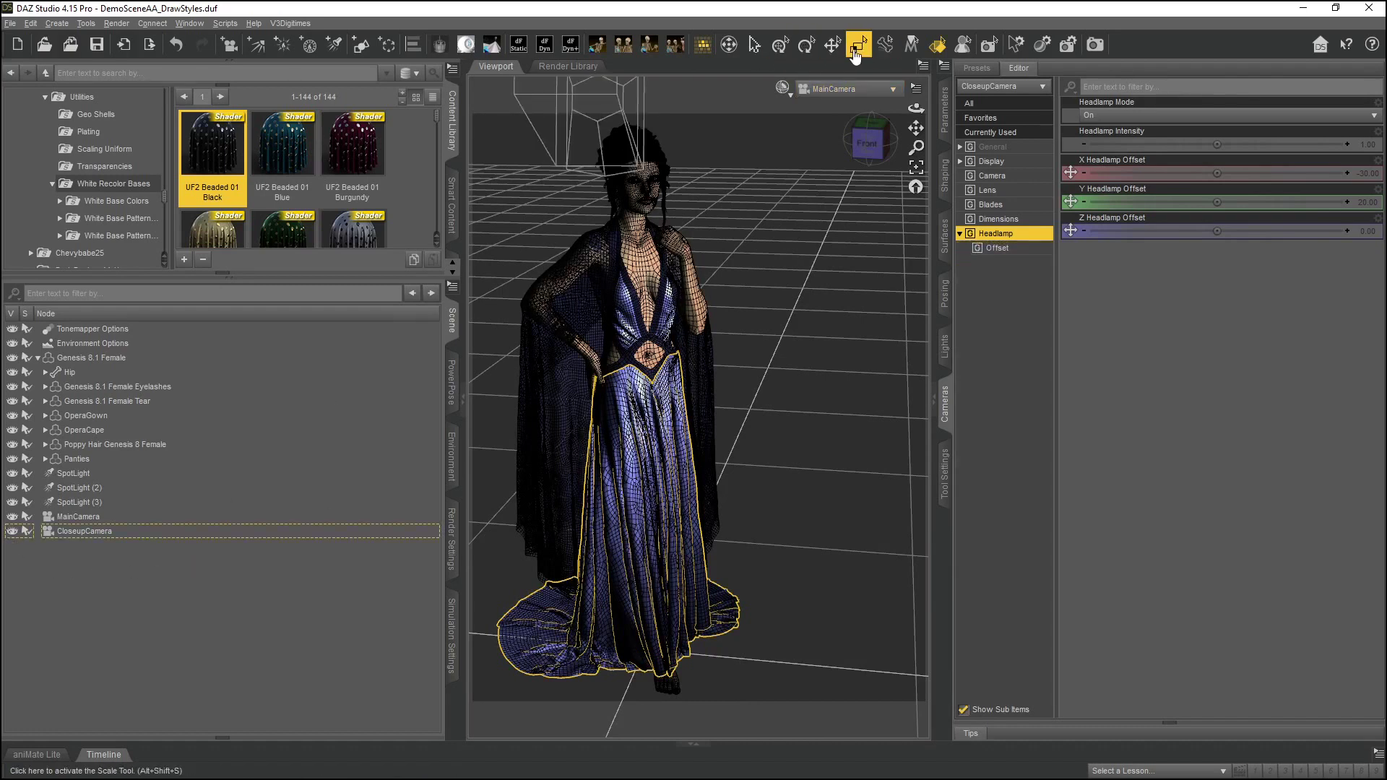
pyautogui.click(832, 45)
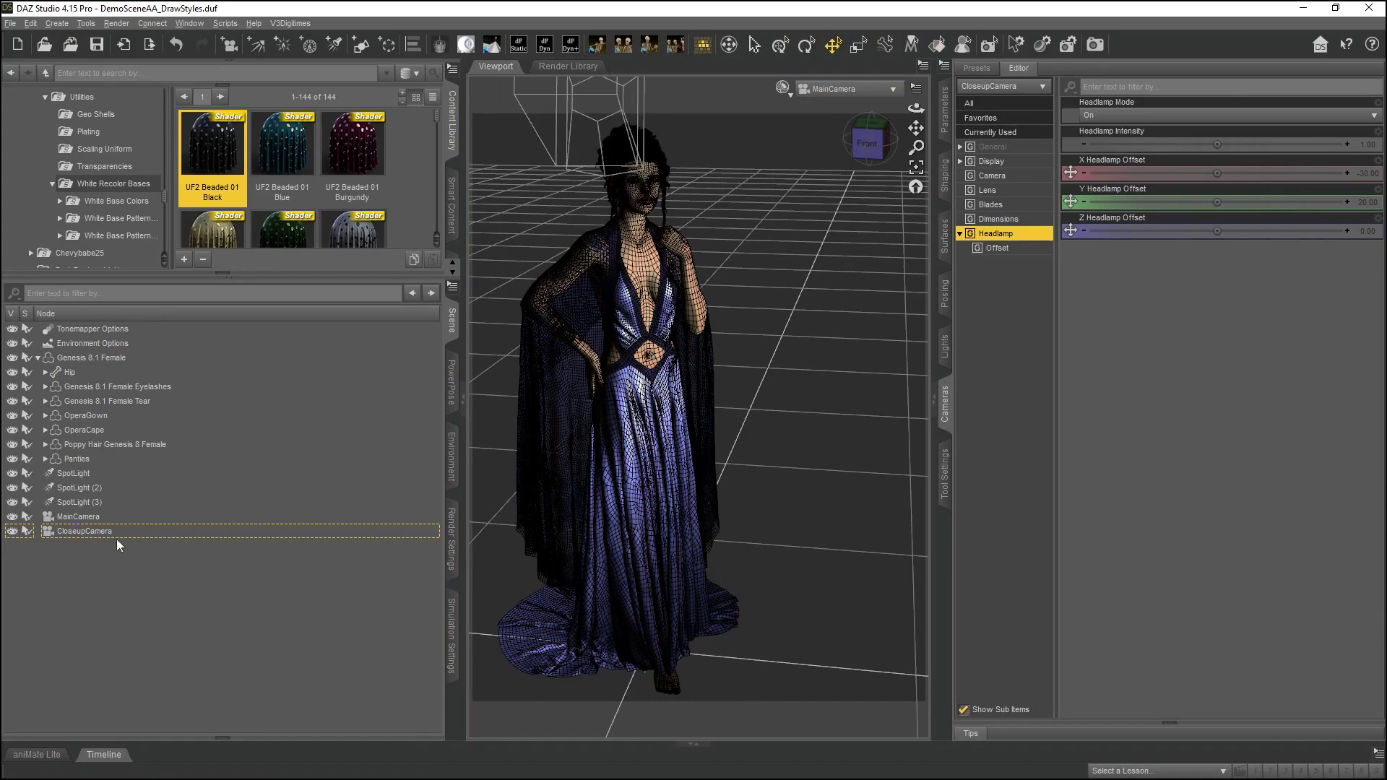
# Hide both CloseupCamera and MainCamera in the scene
pyautogui.click(11, 532)
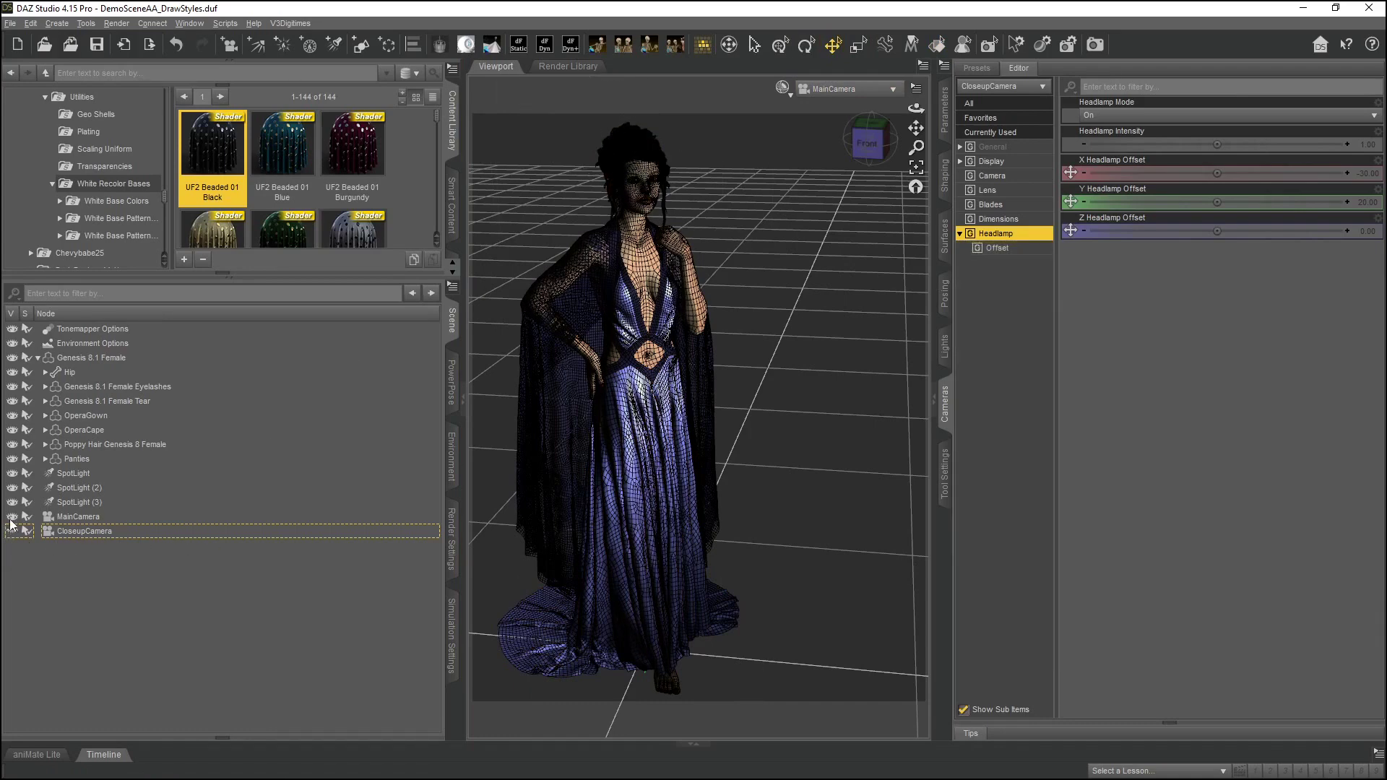
pyautogui.click(10, 518)
pyautogui.click(11, 531)
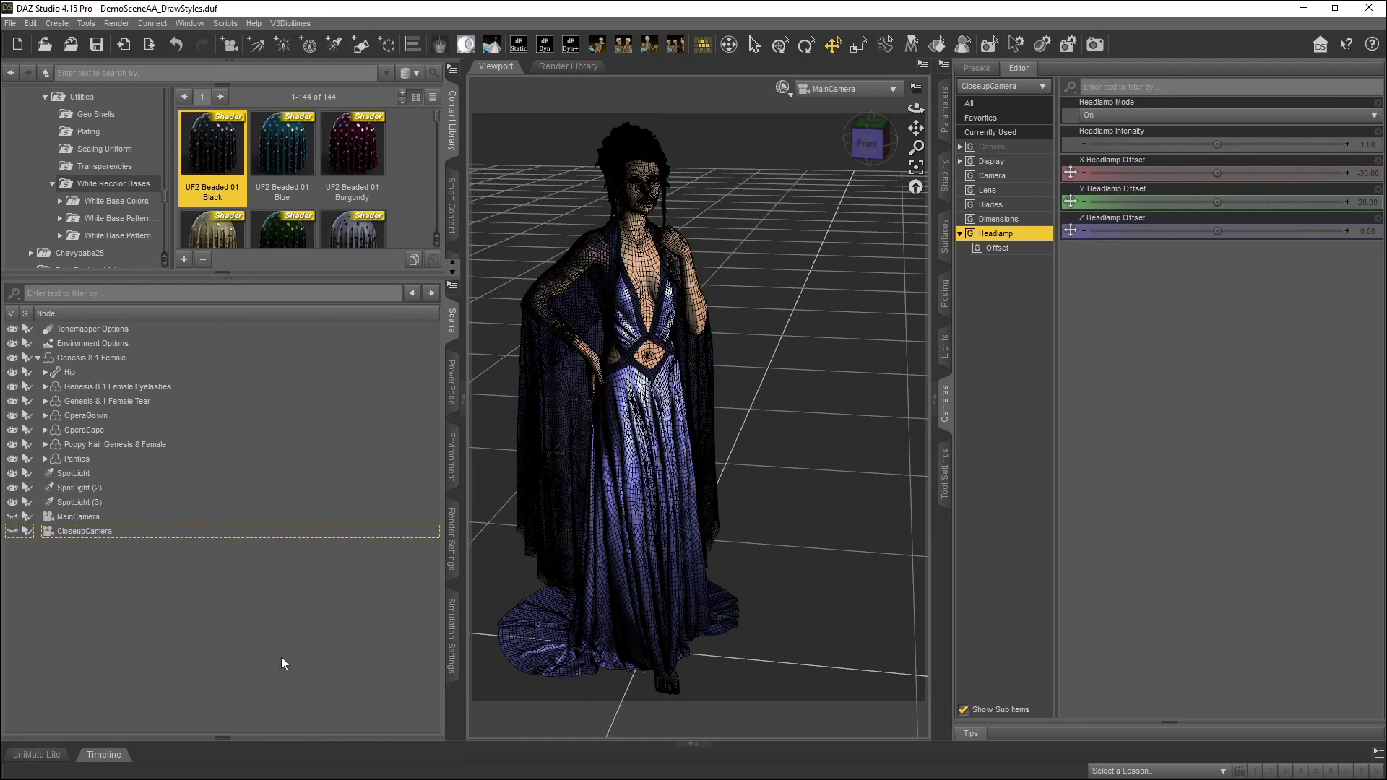